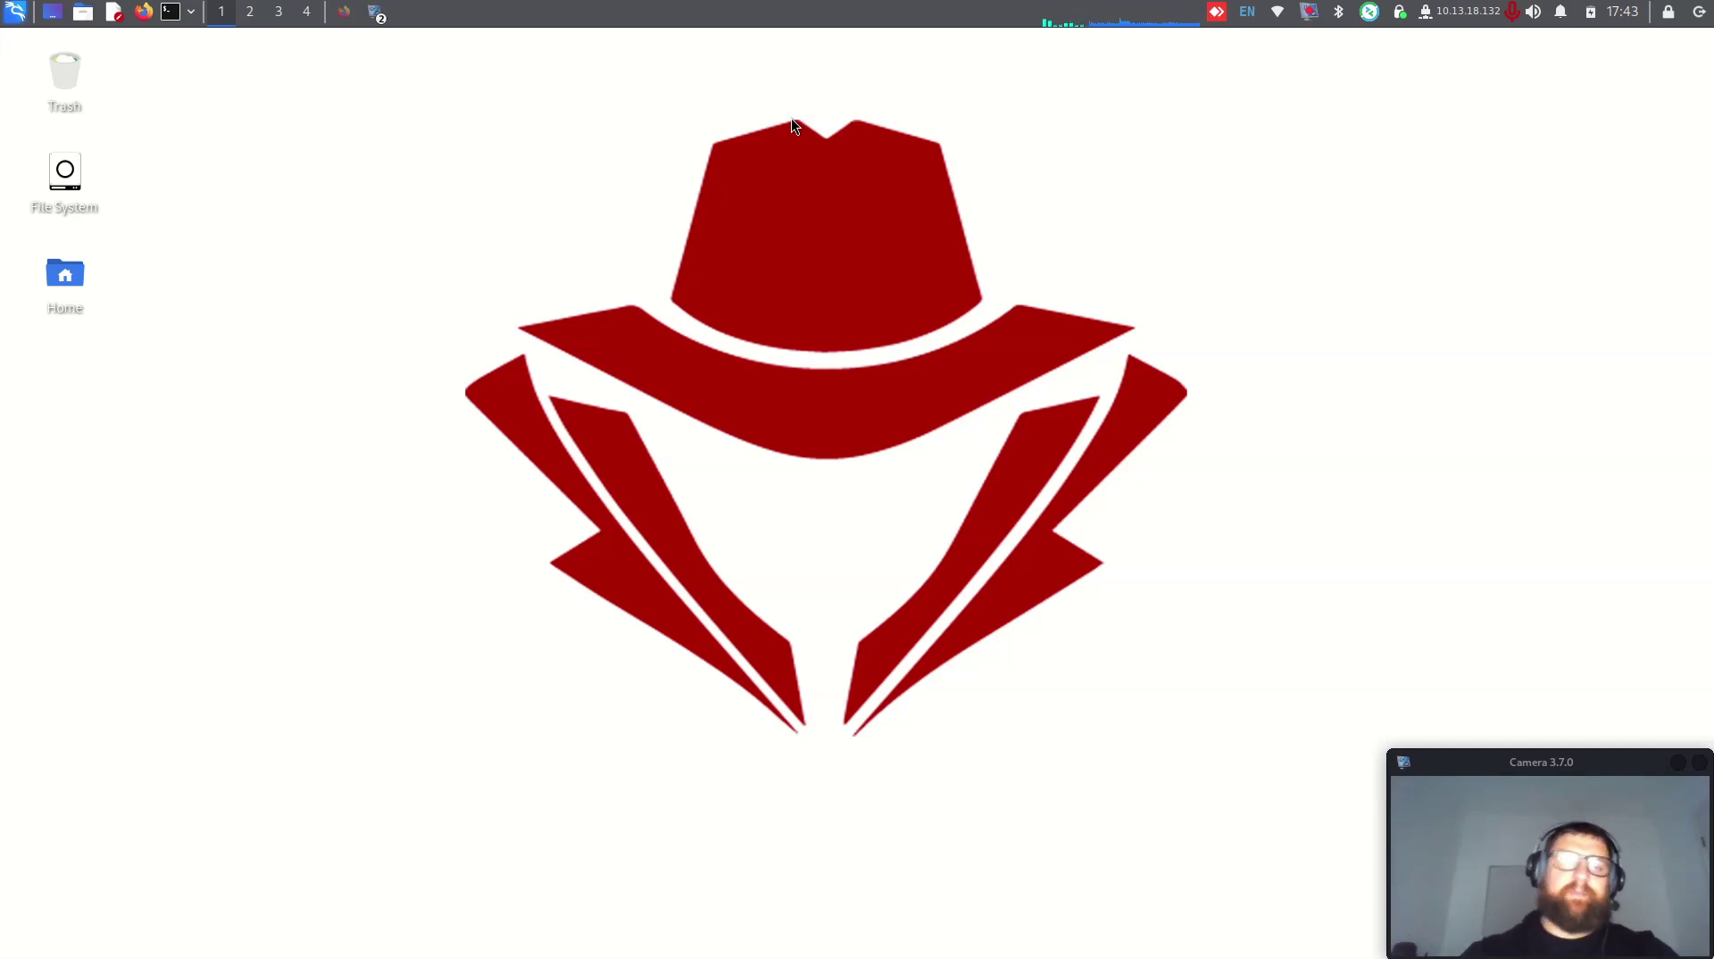
- Bring up and reload the Shodan dashboard, reviewing its filters cheat sheet (city, country, http.title, net, org)
left_click(339, 13)
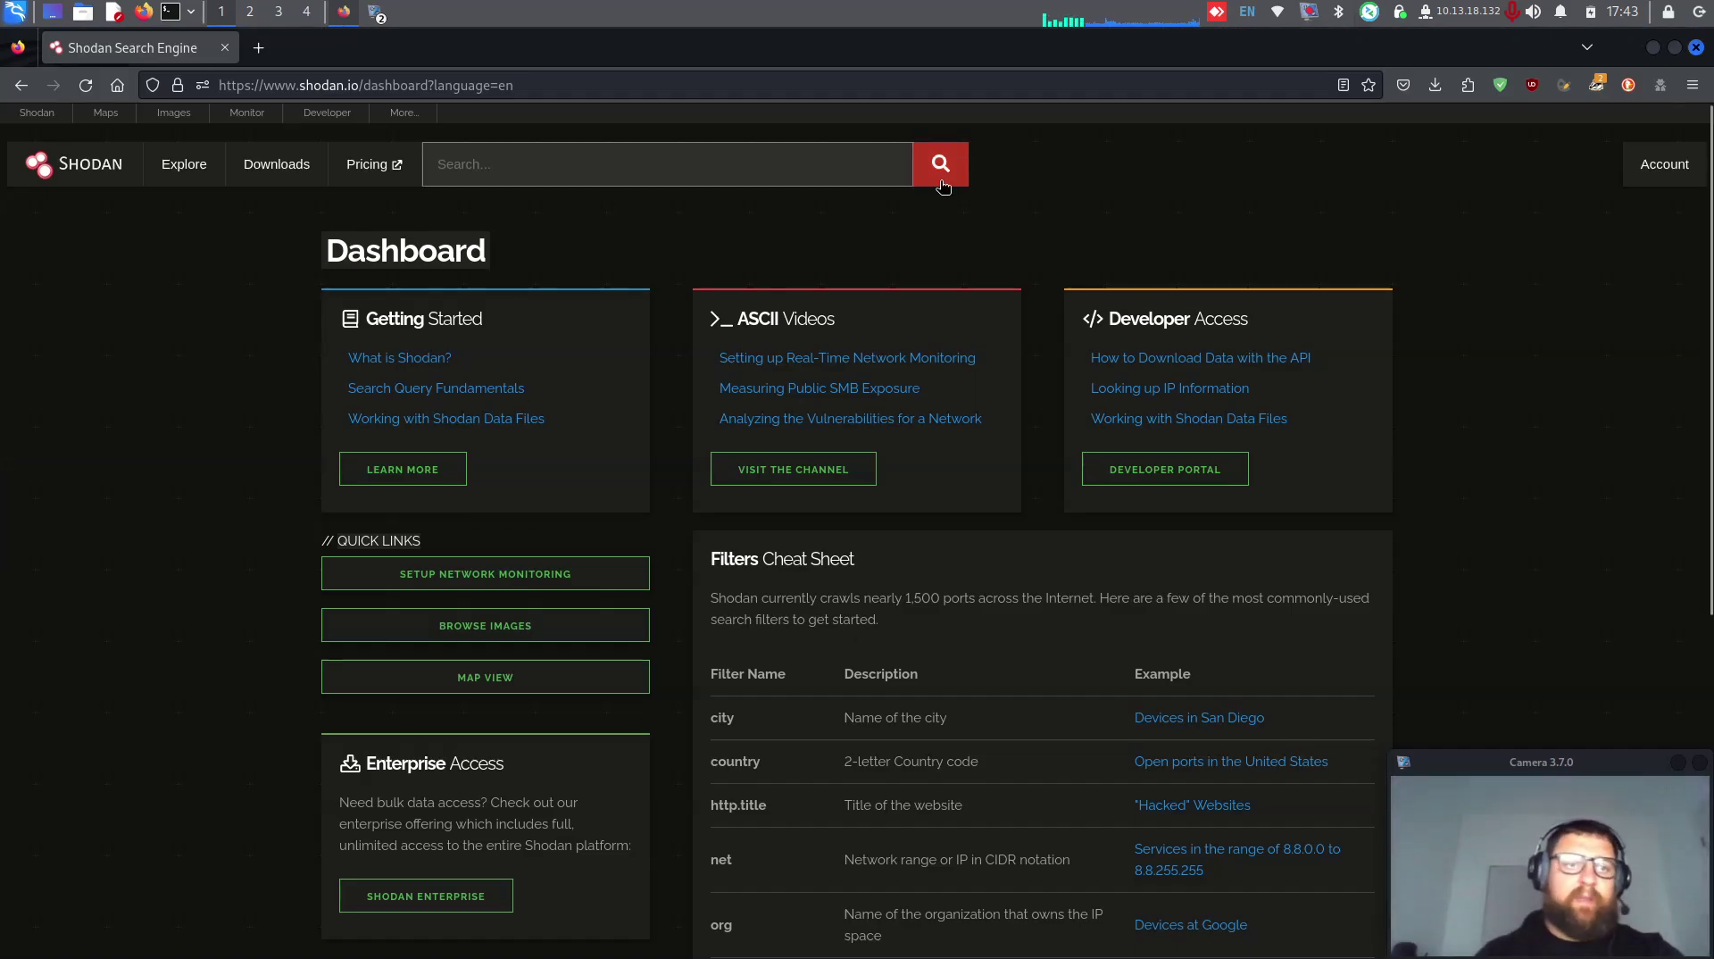
left_click(97, 163)
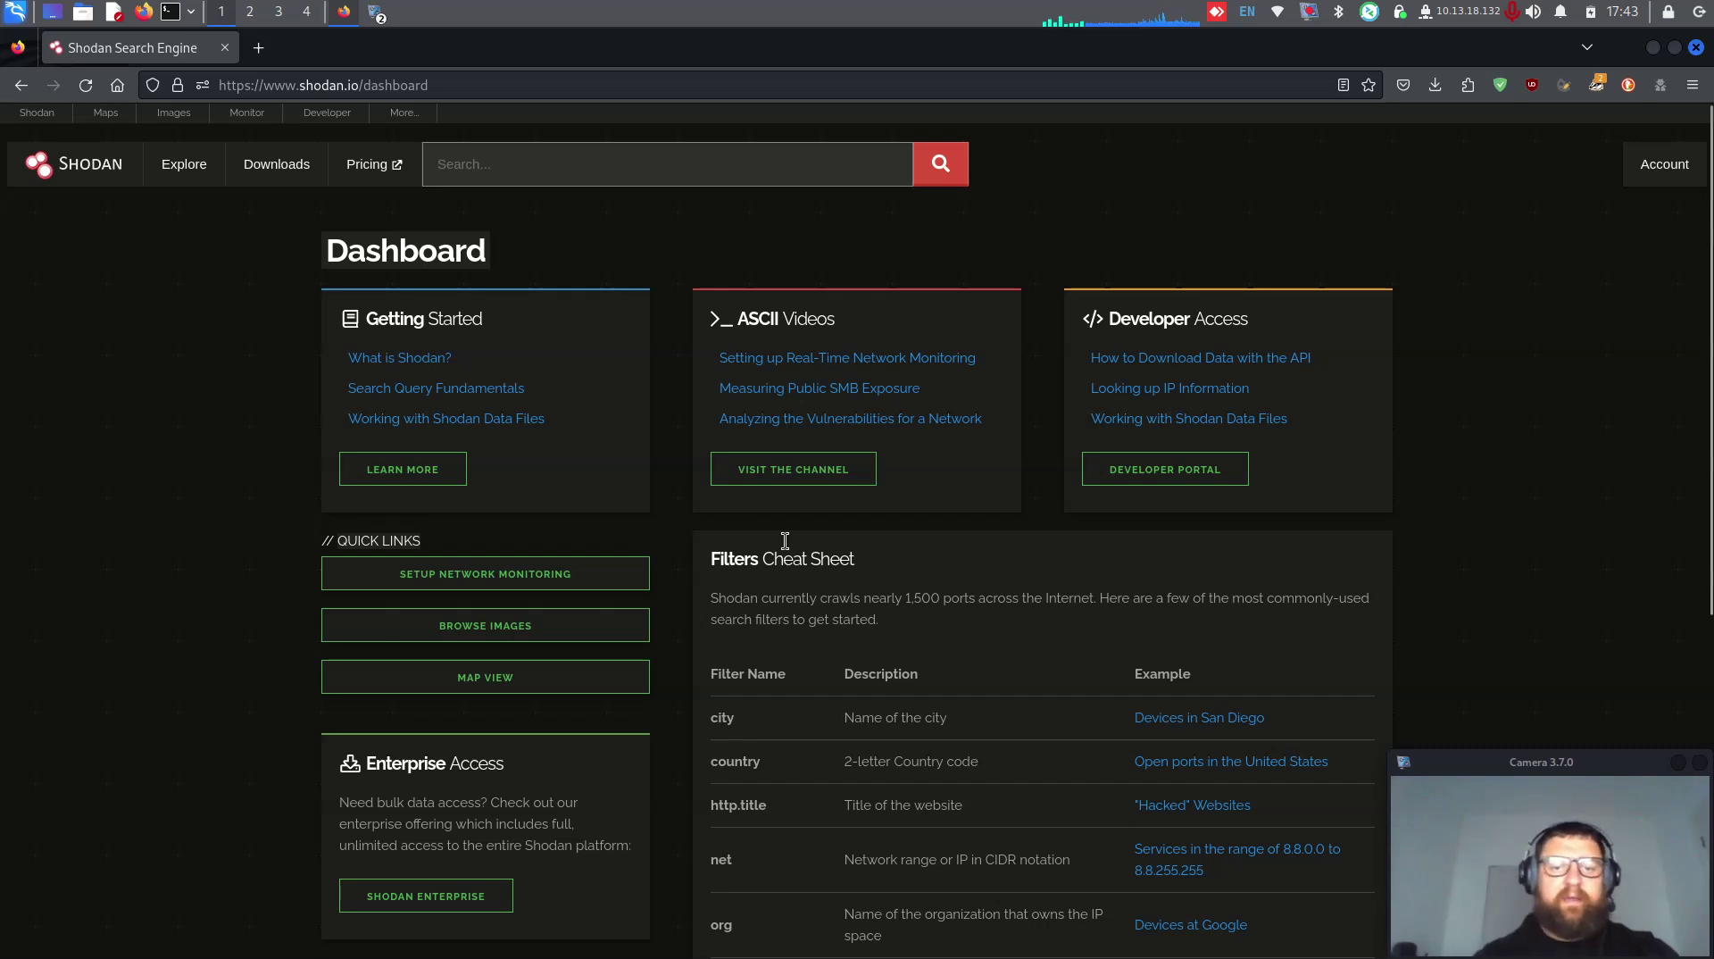
left_click_drag(707, 563, 866, 567)
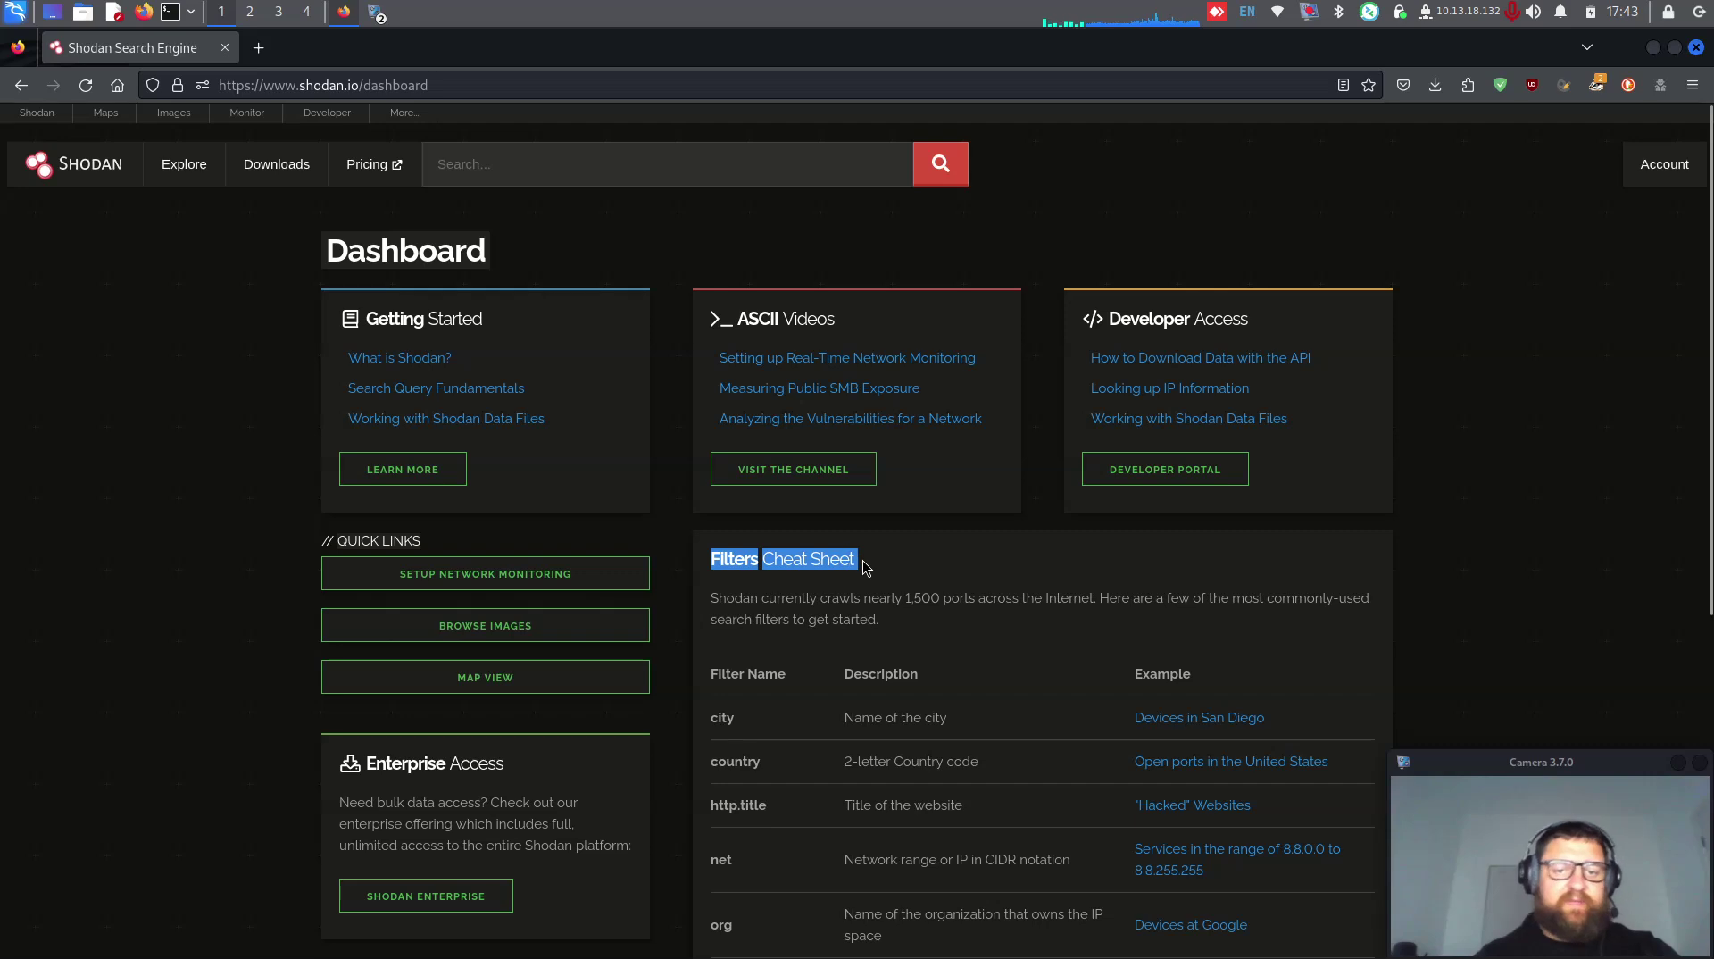
left_click(864, 567)
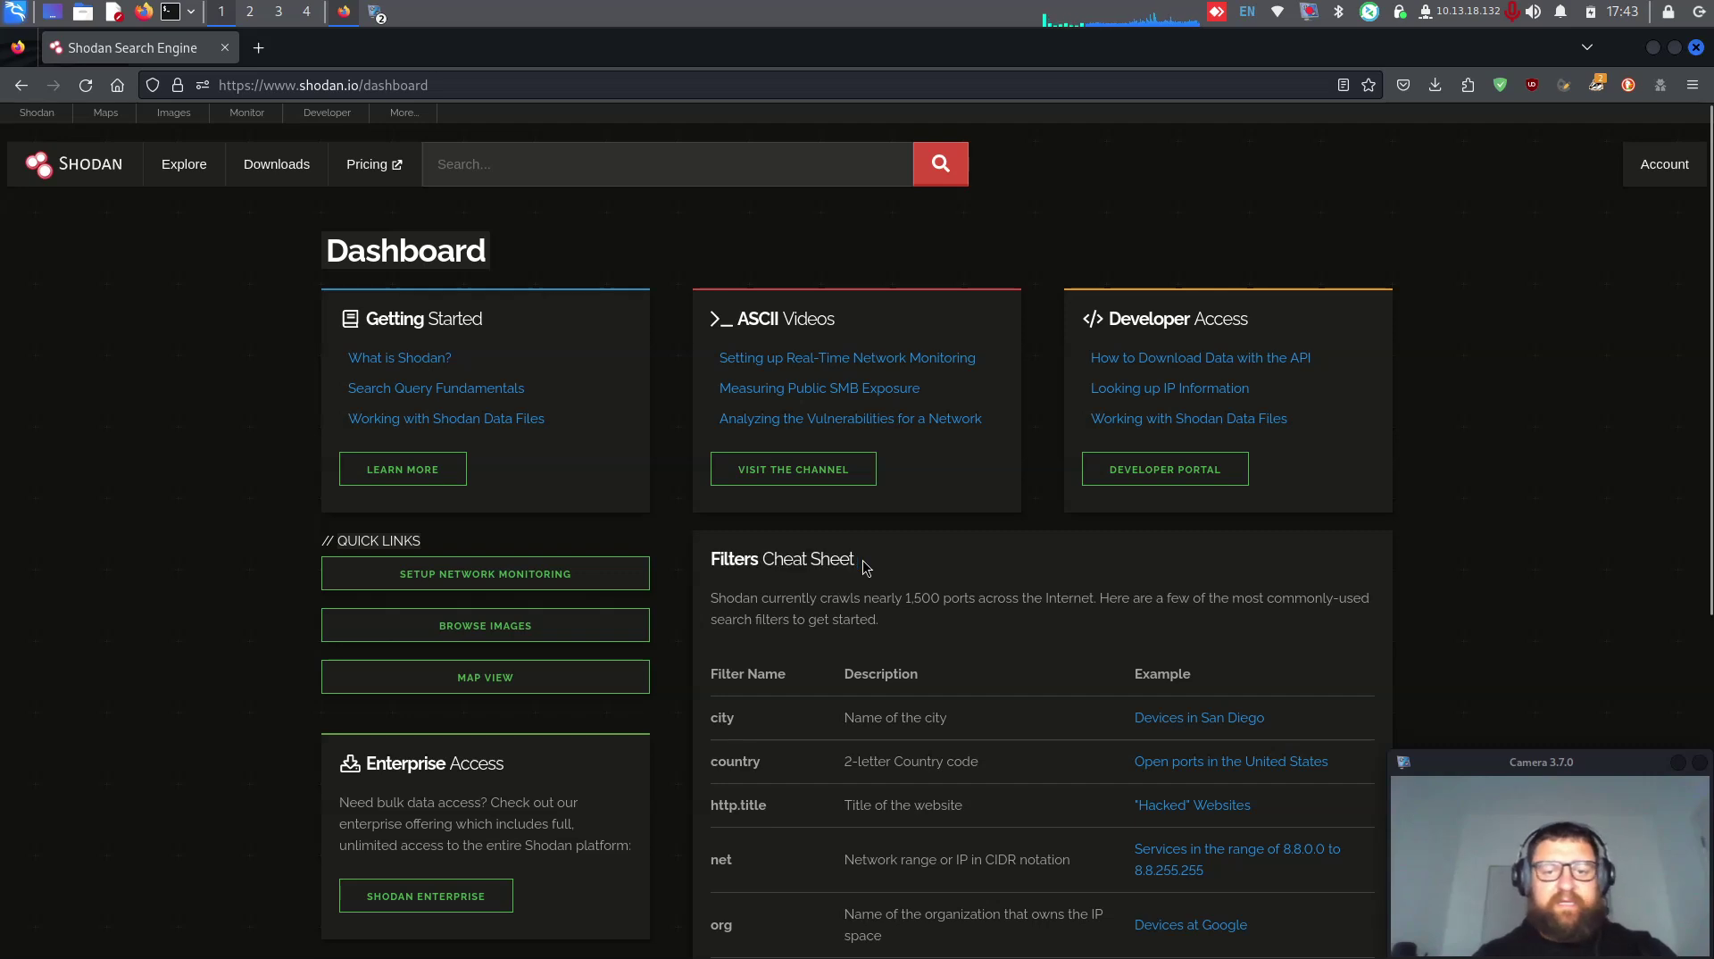
left_click(698, 158)
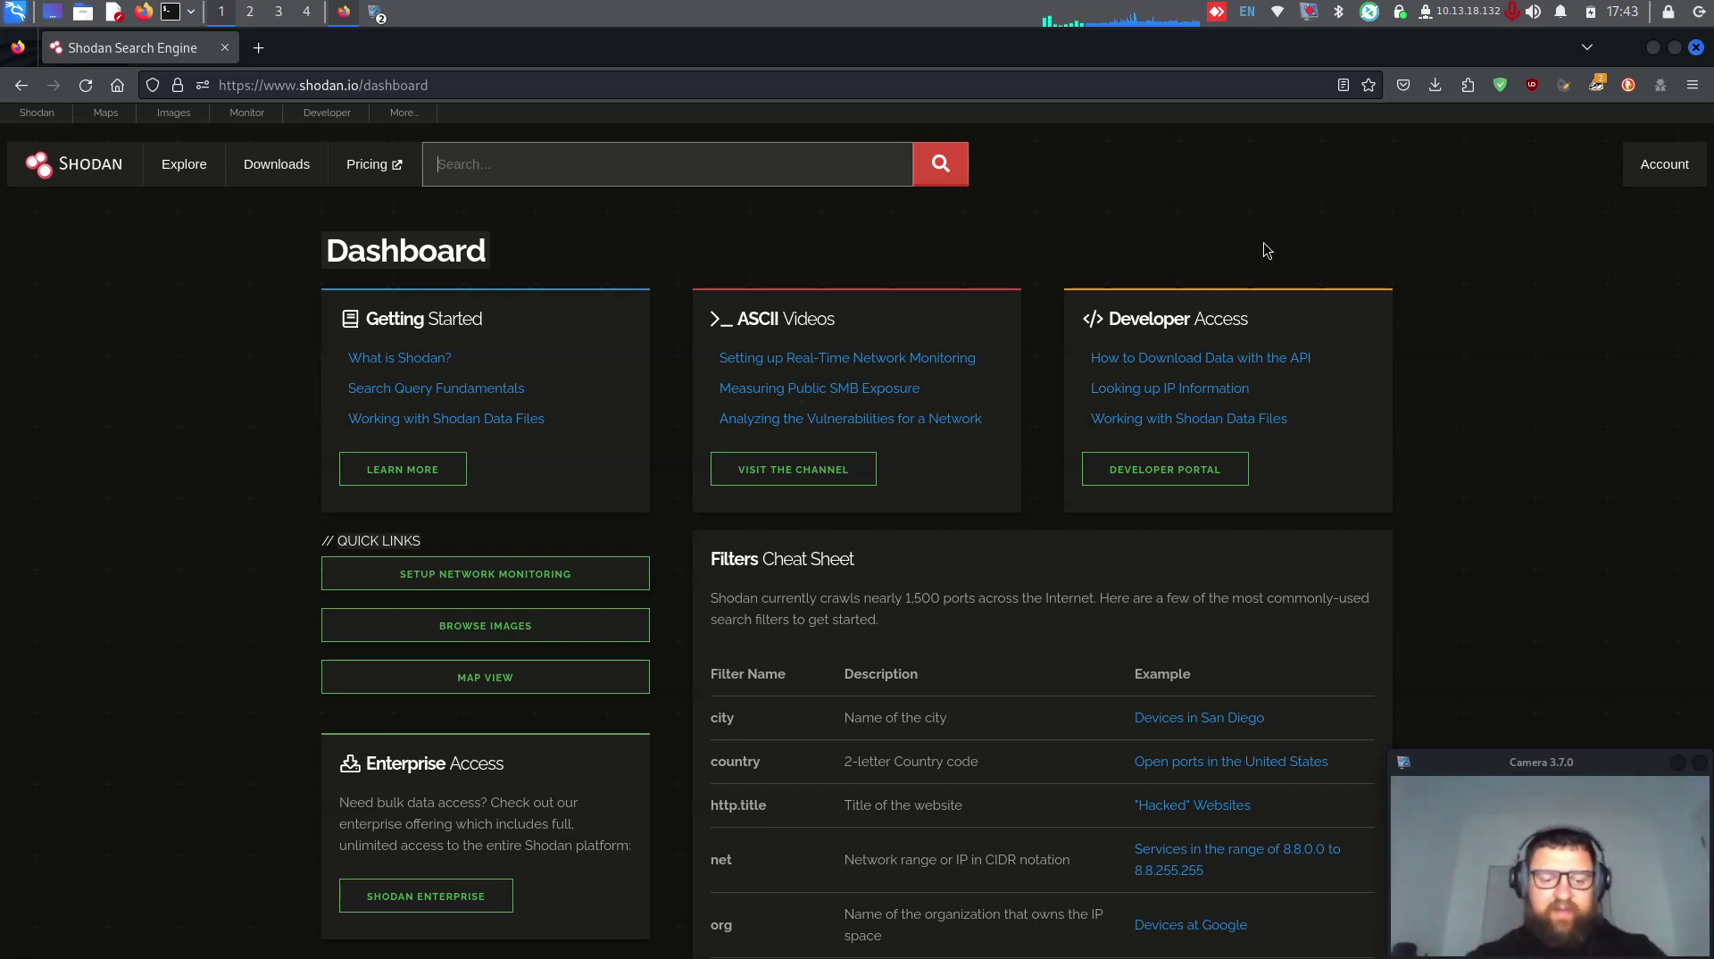
- Search Shodan for os:windows, returning 14,405,826 results
type("os:w")
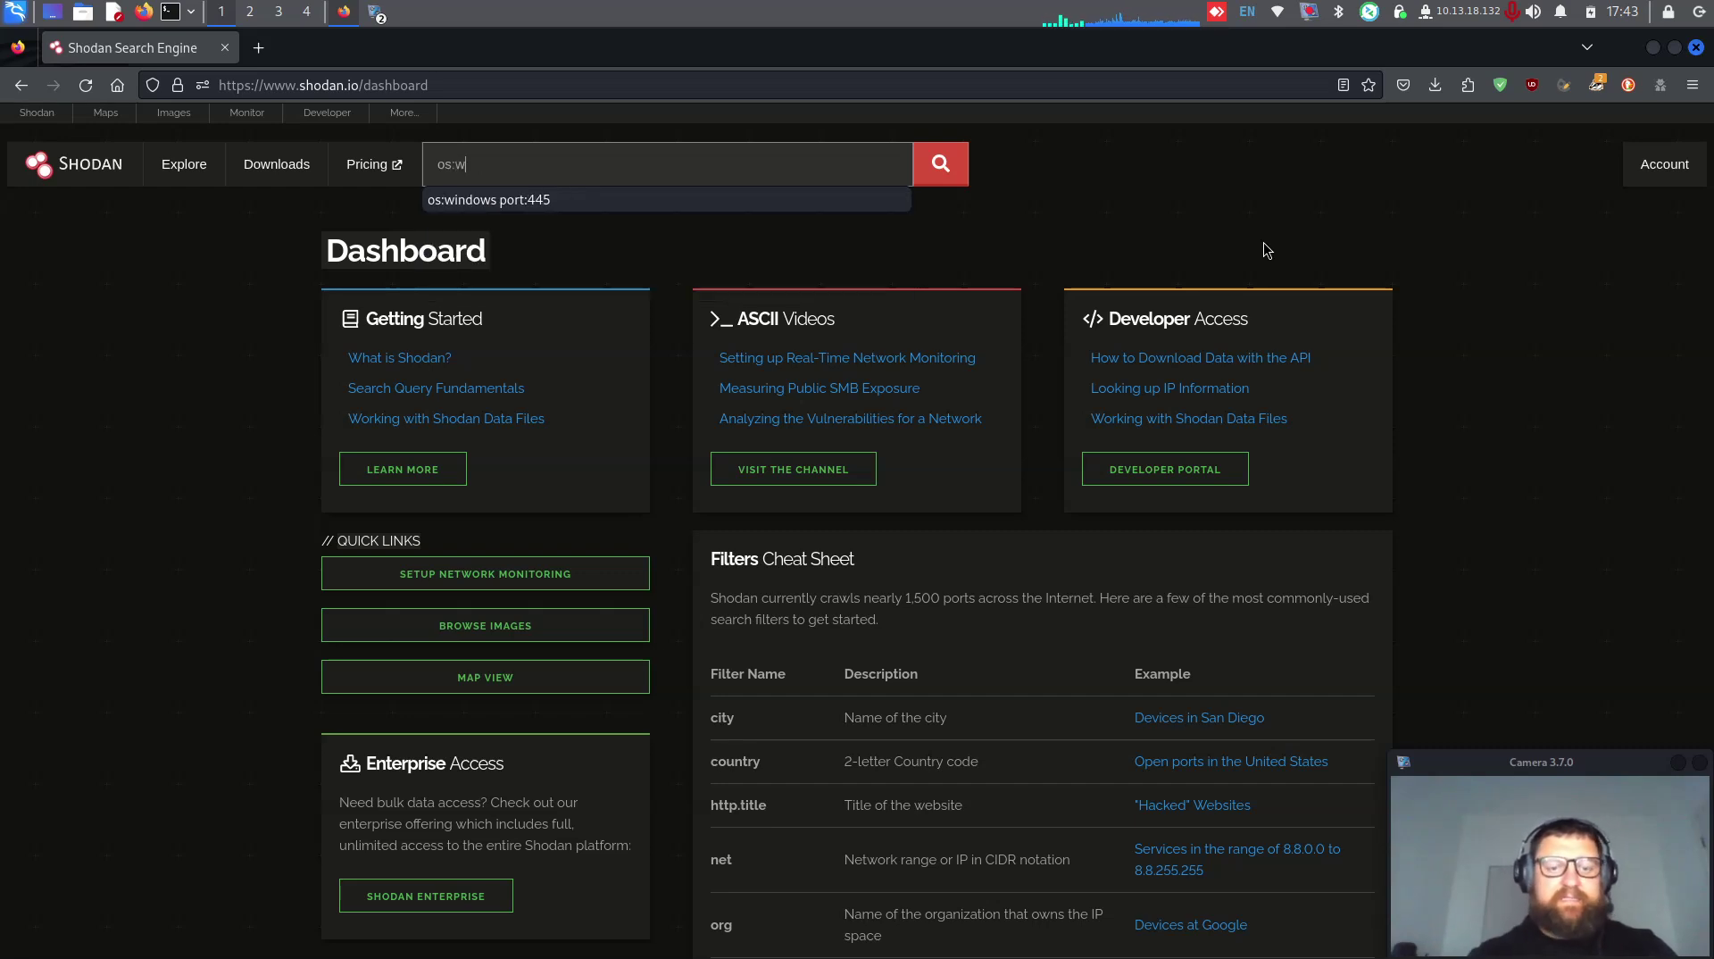
type("indows port")
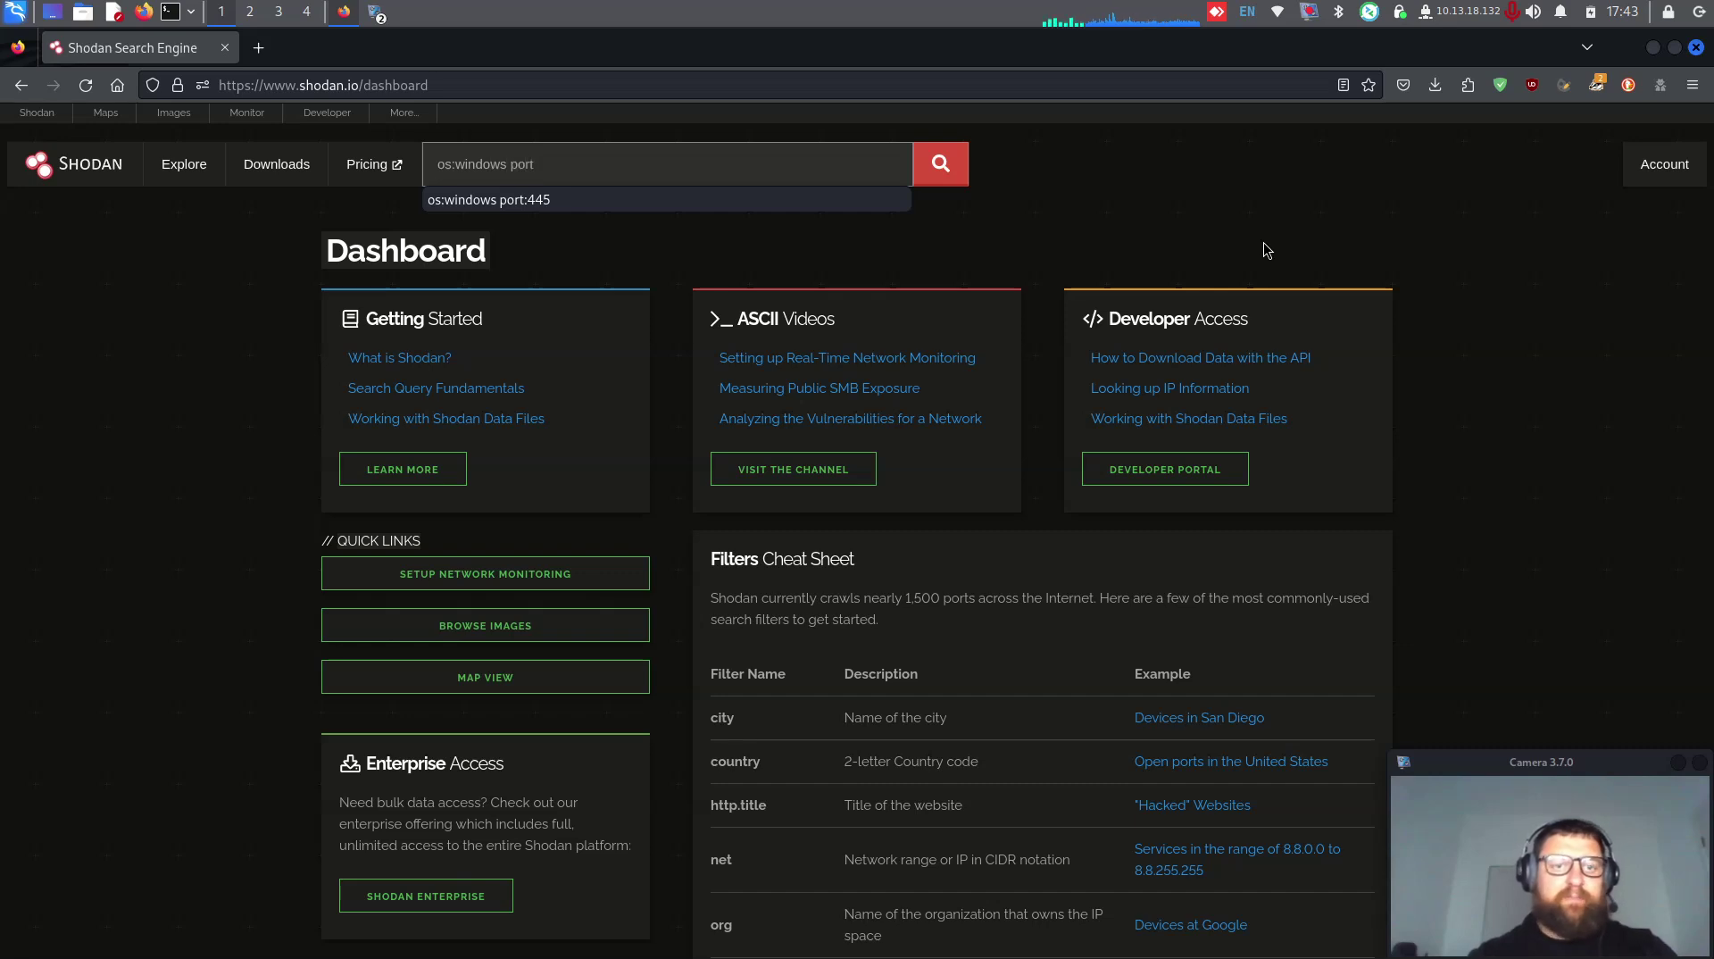
key("BackSpace")
key("BackSpace")
key("BackSpace")
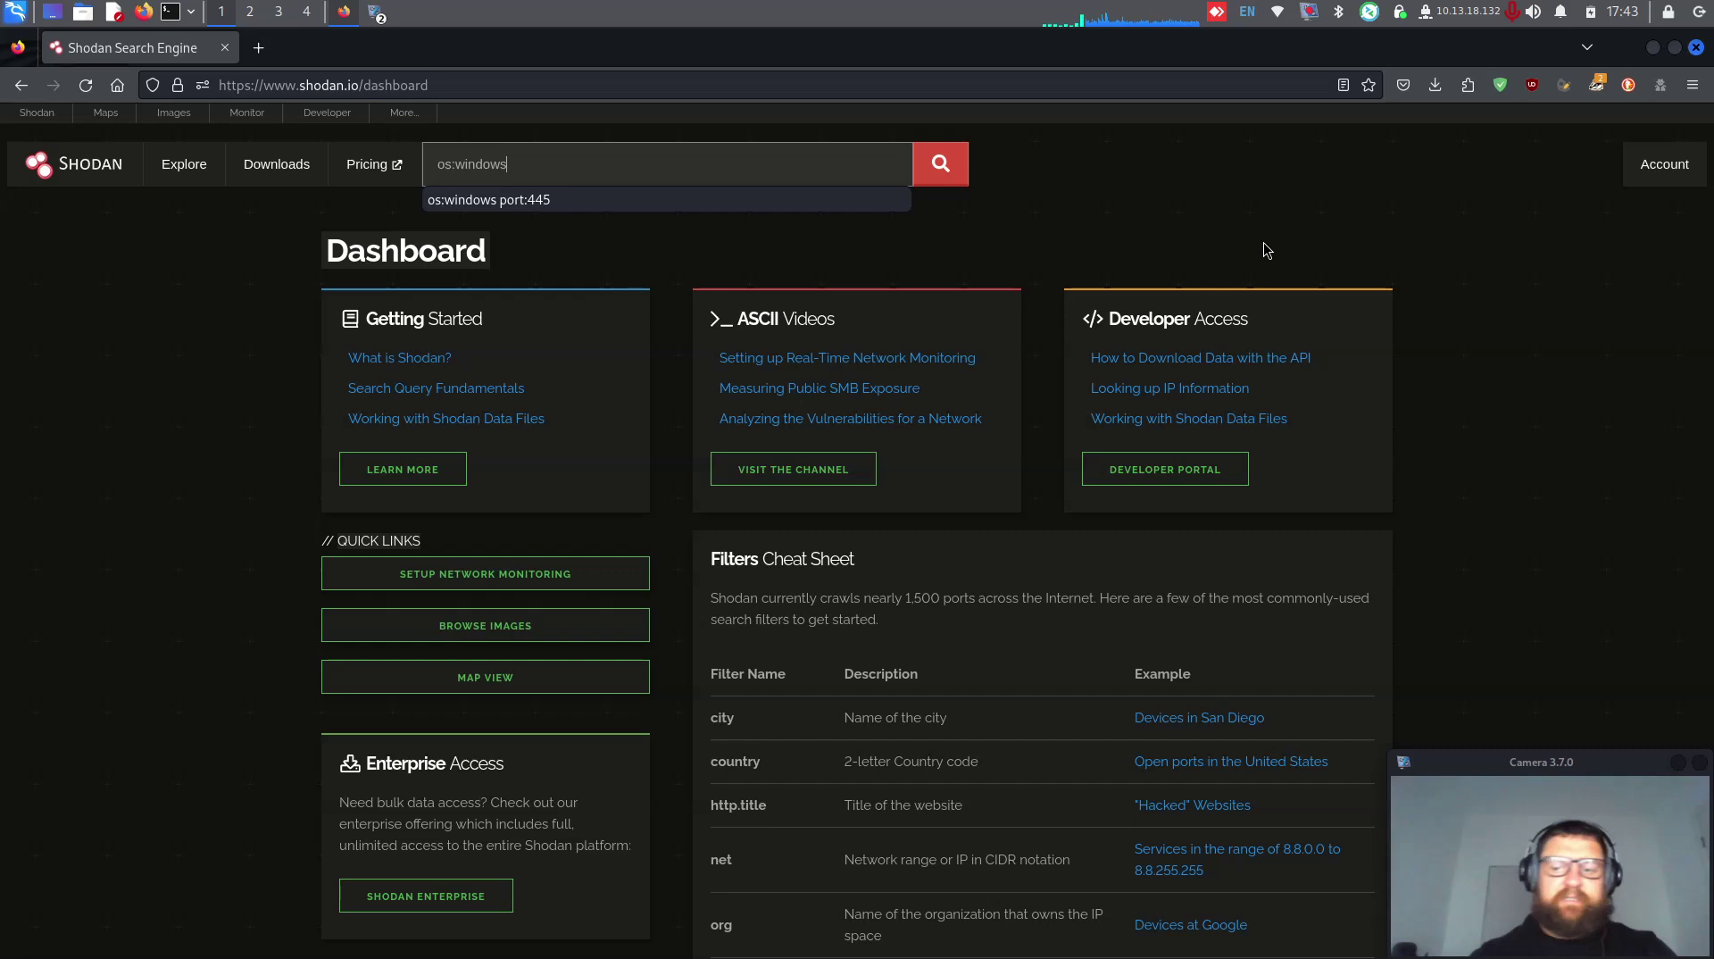
key("Return")
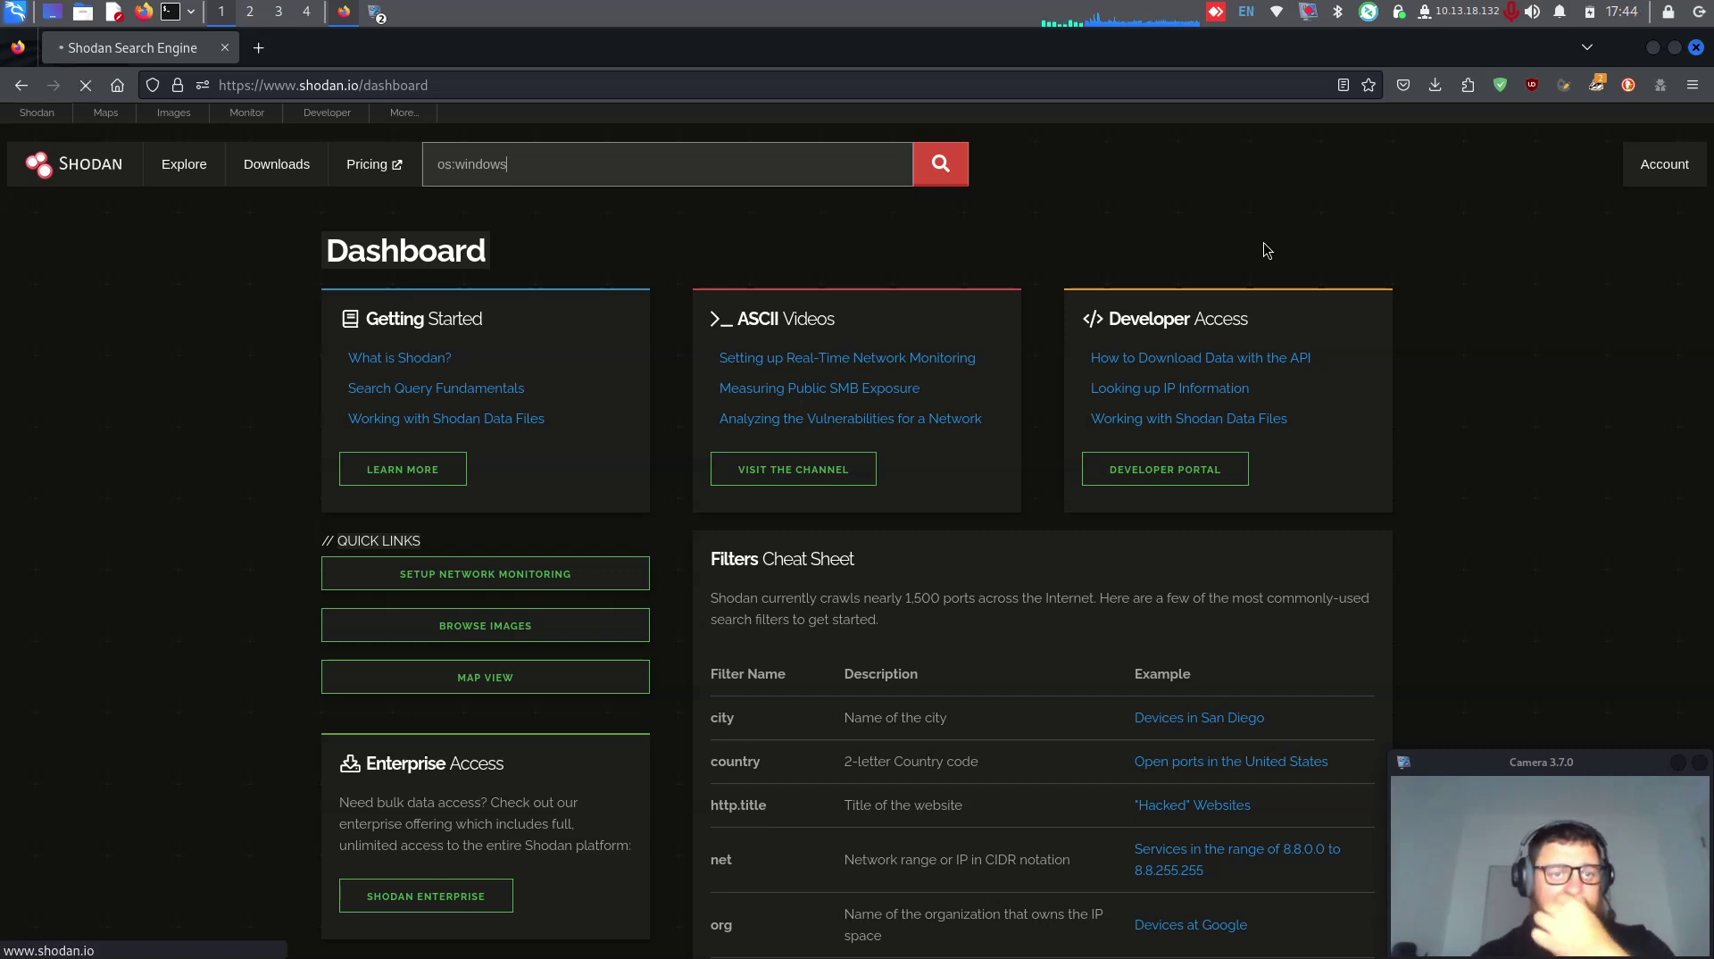
- Zoom the Firefox page to 133% for easier reading
left_click(1692, 84)
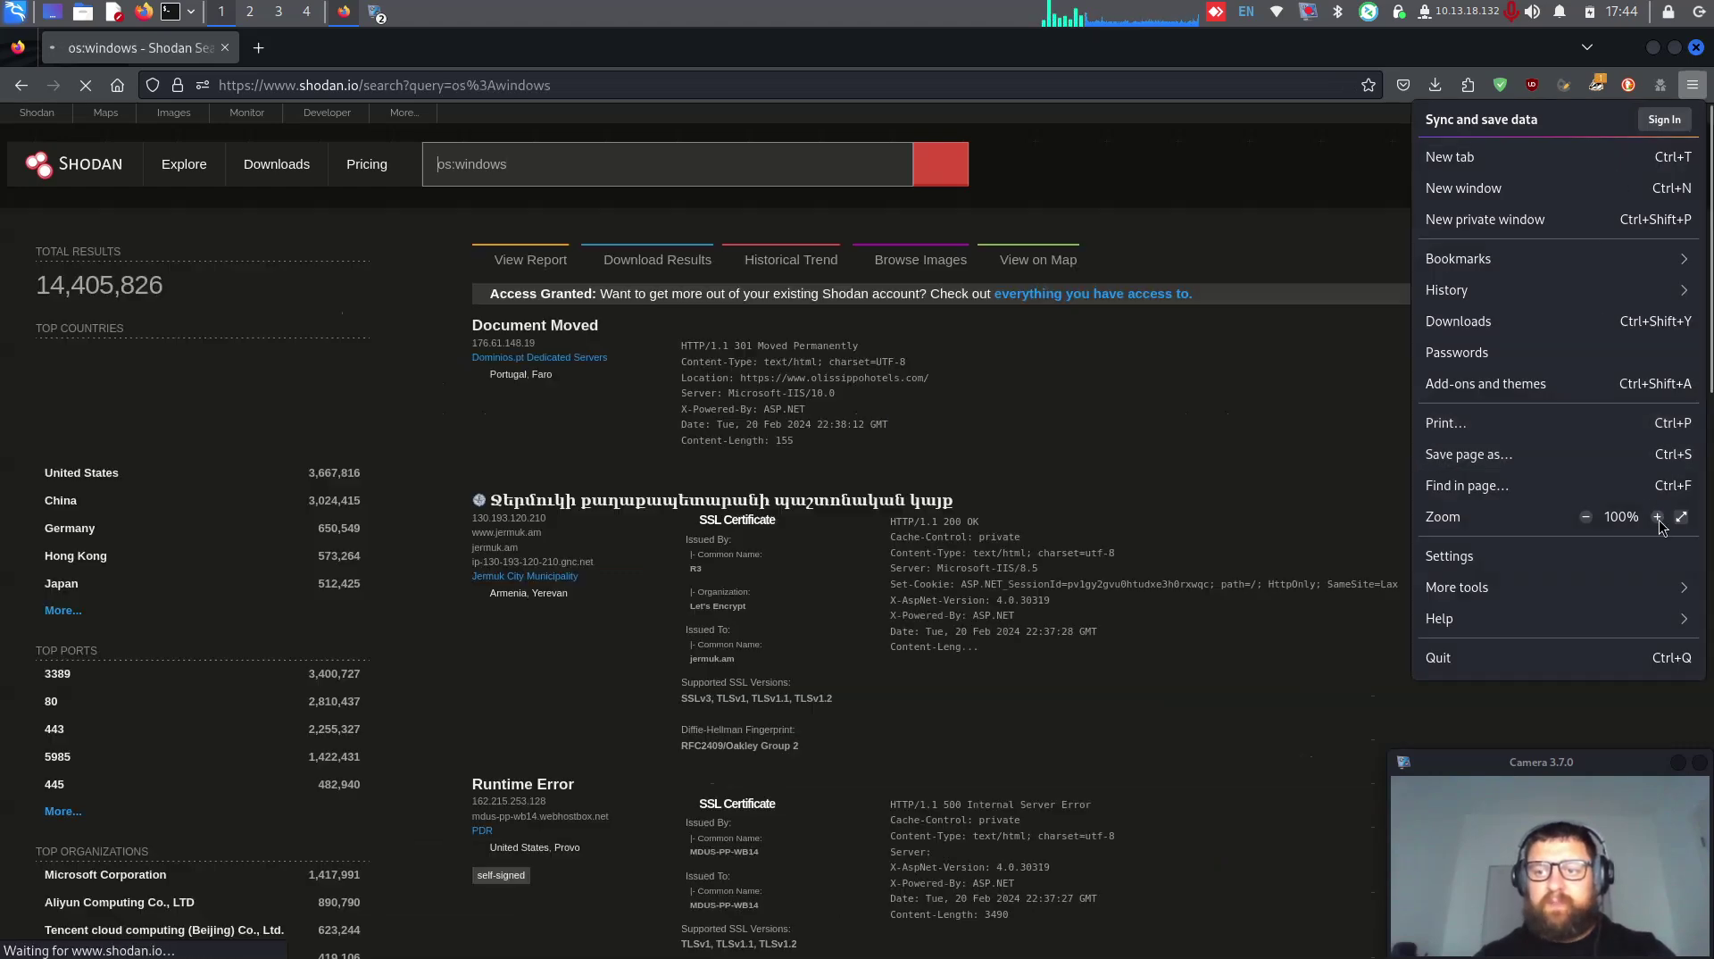
left_click(1659, 518)
left_click(1658, 518)
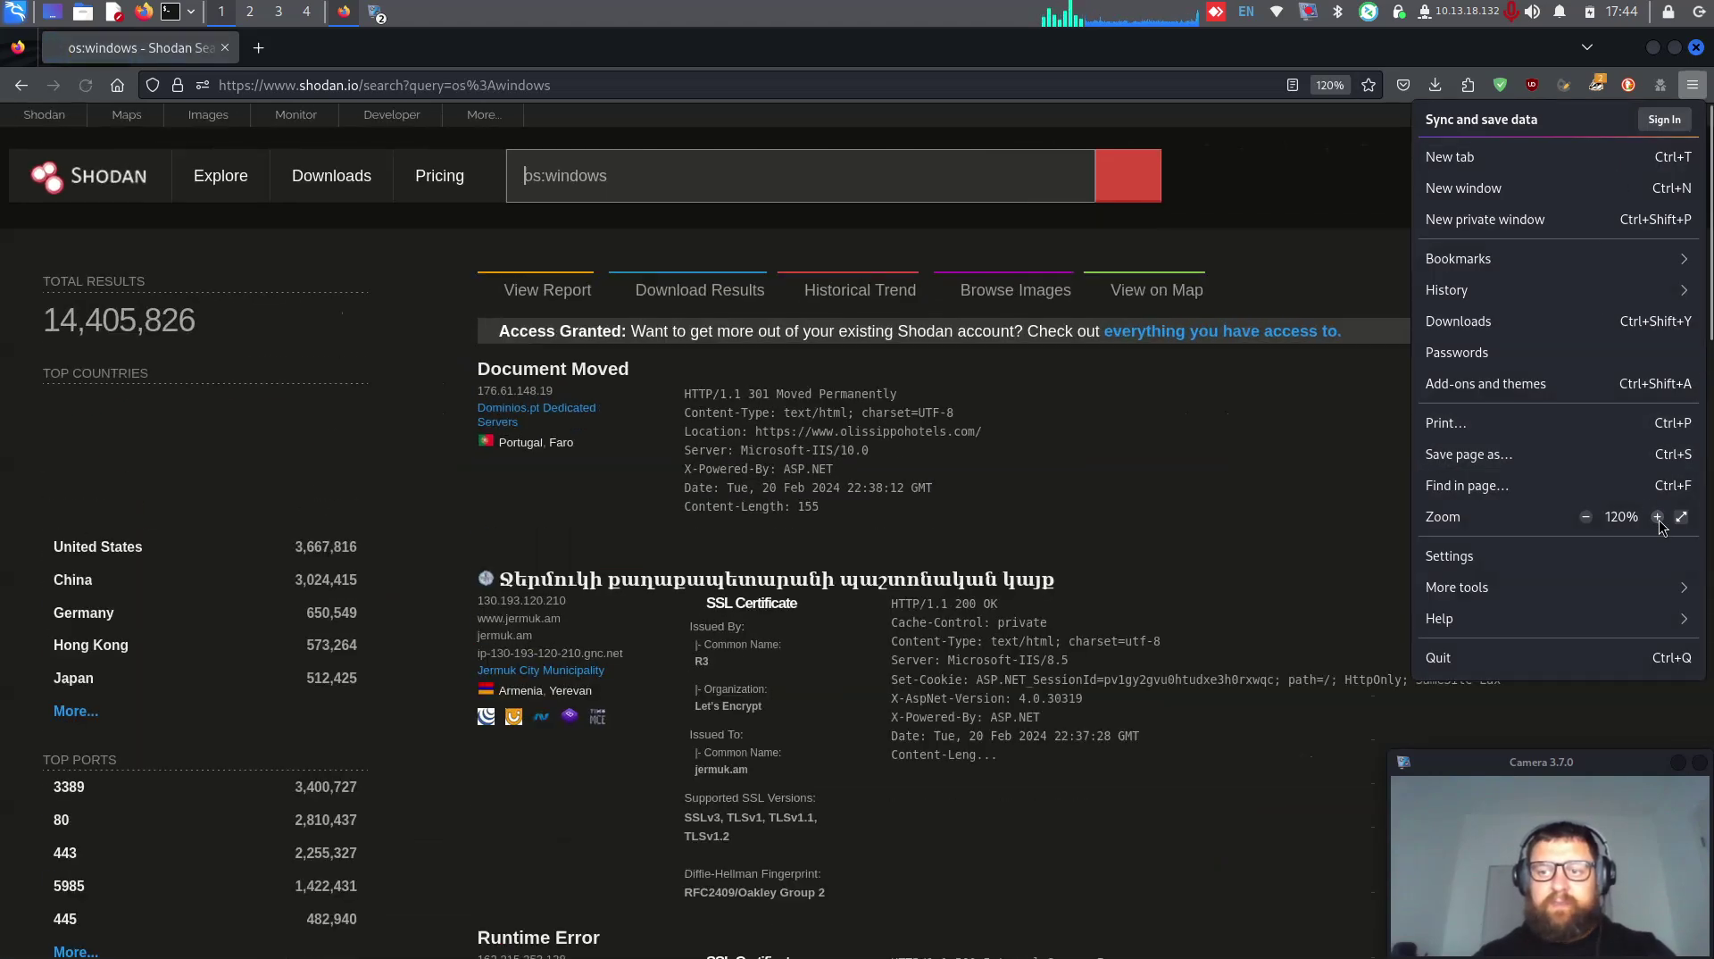
left_click(1659, 518)
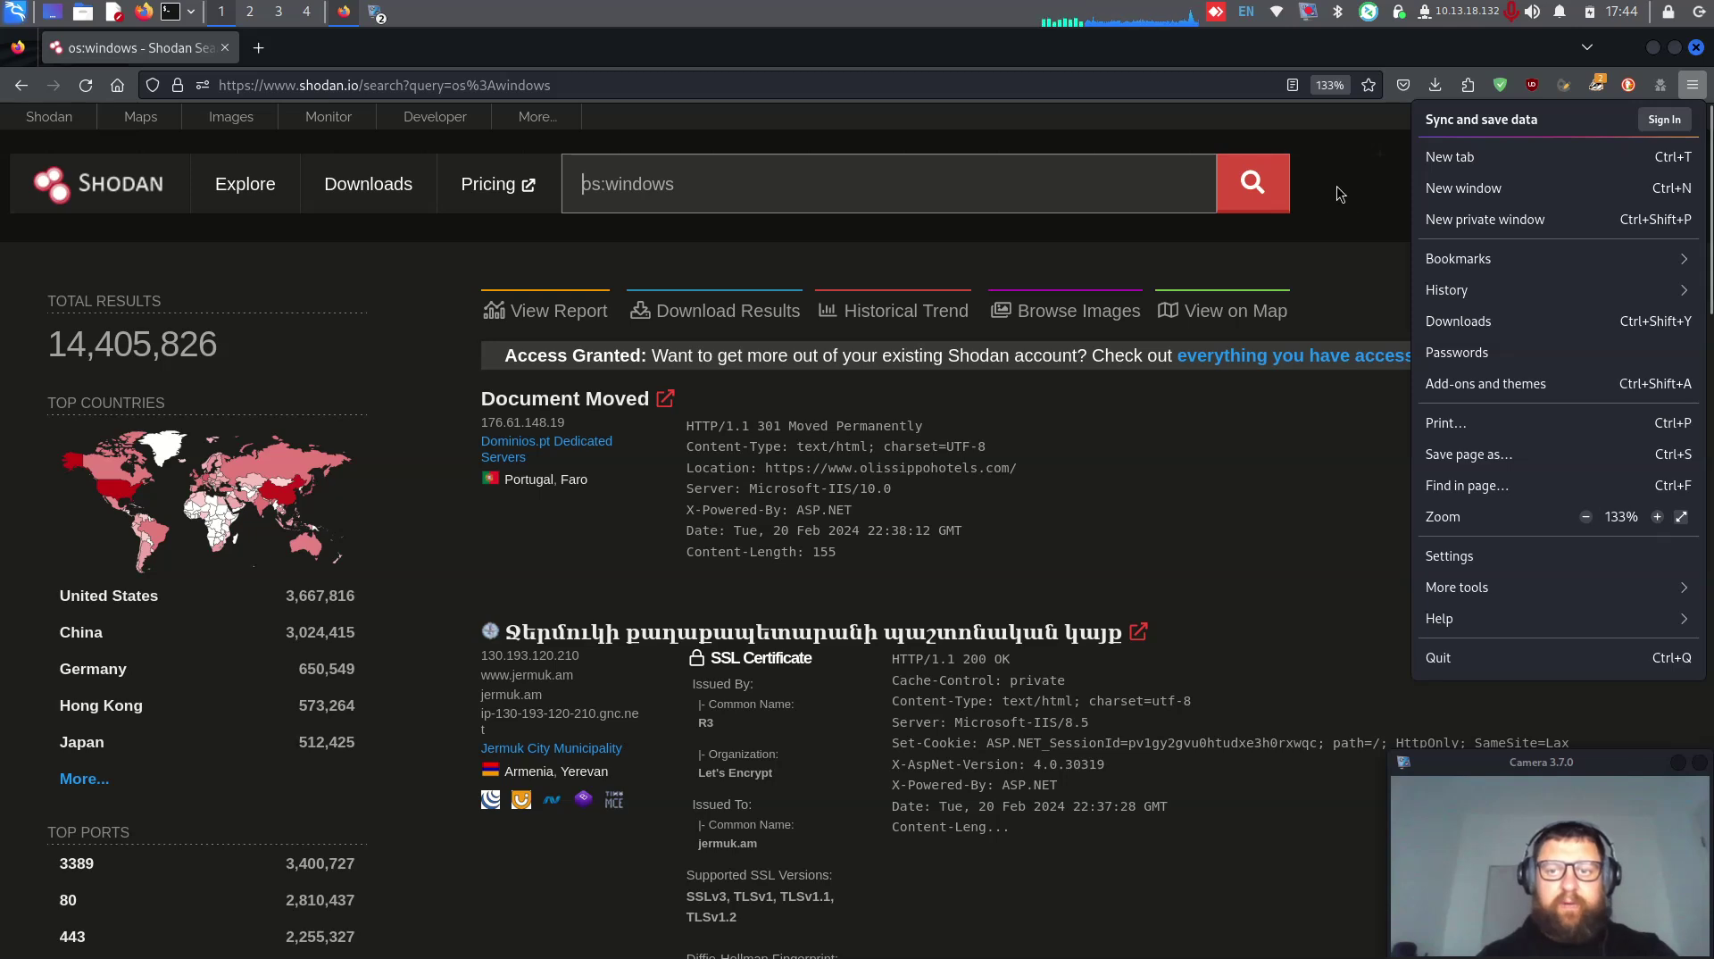
left_click(1340, 193)
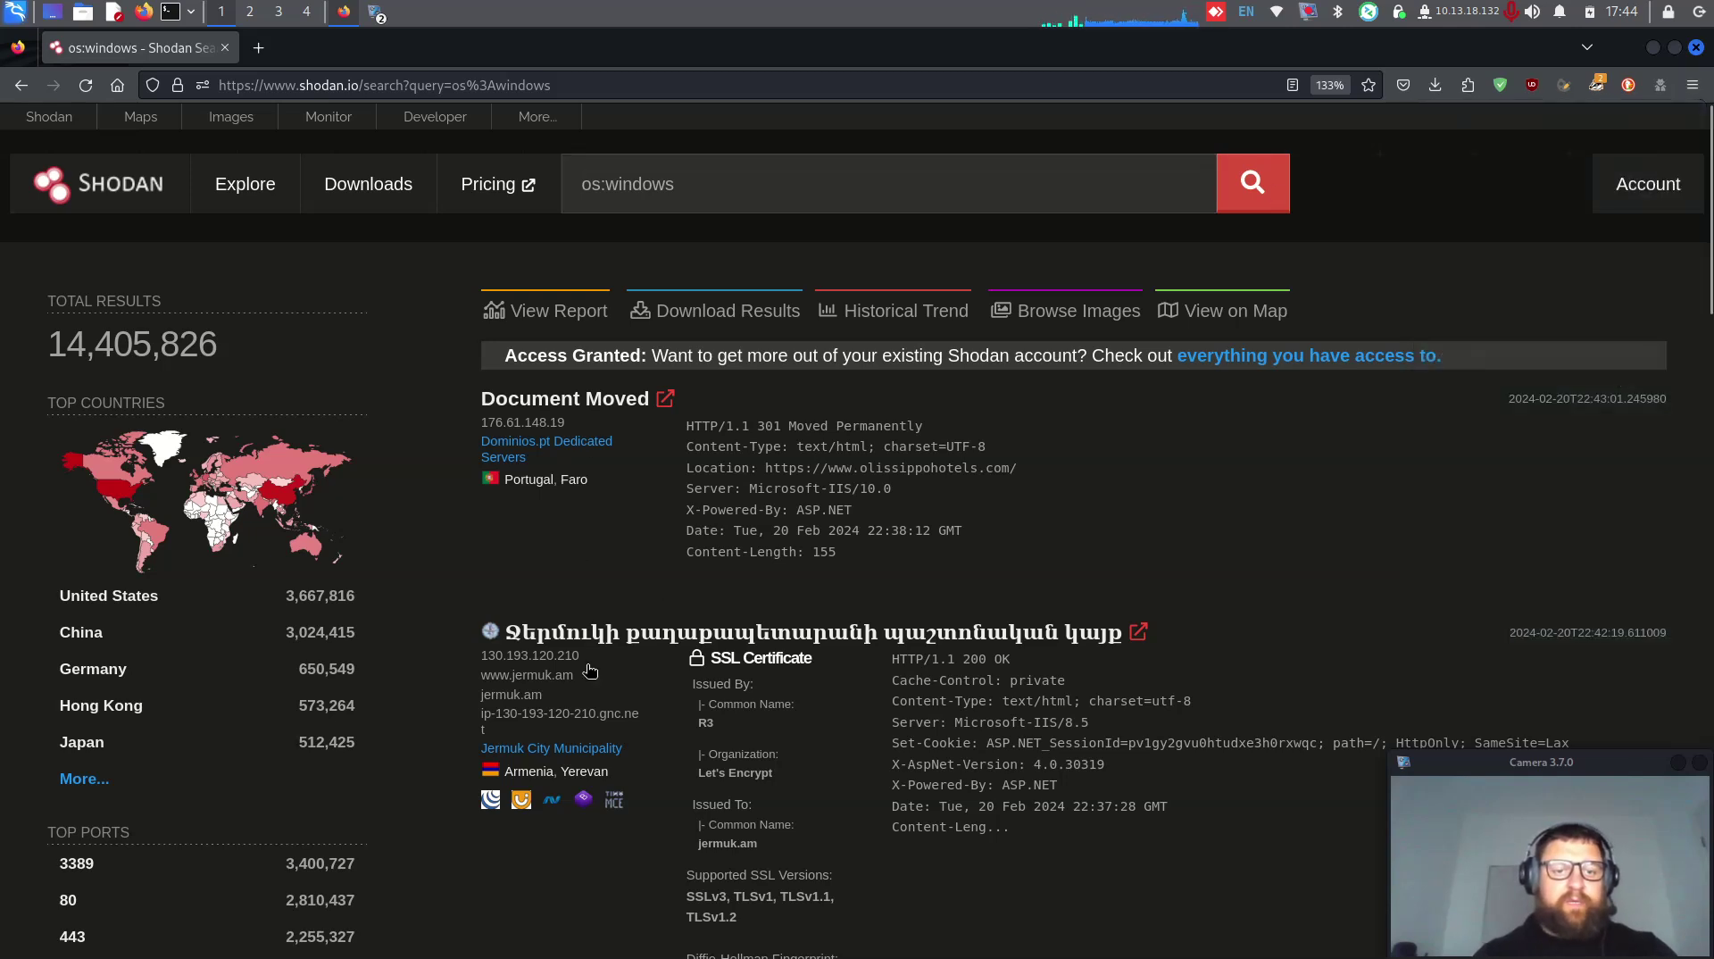
- Place the cursor right after os: in the search query to edit it
left_click(608, 185)
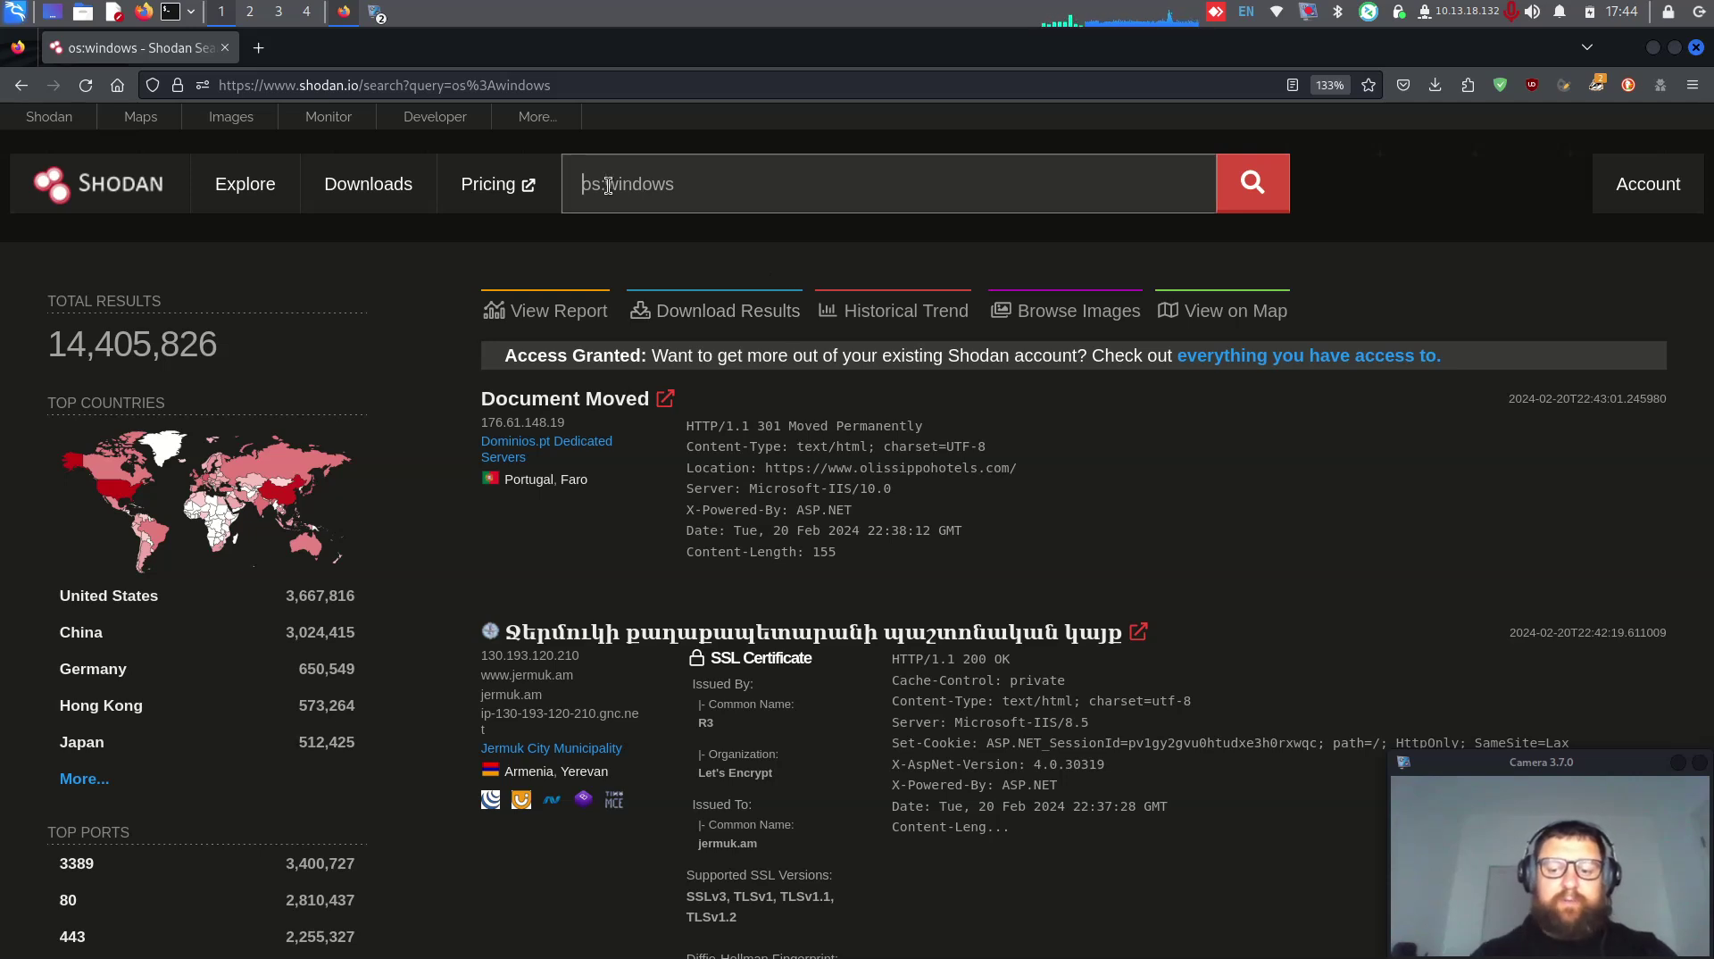
left_click(608, 185)
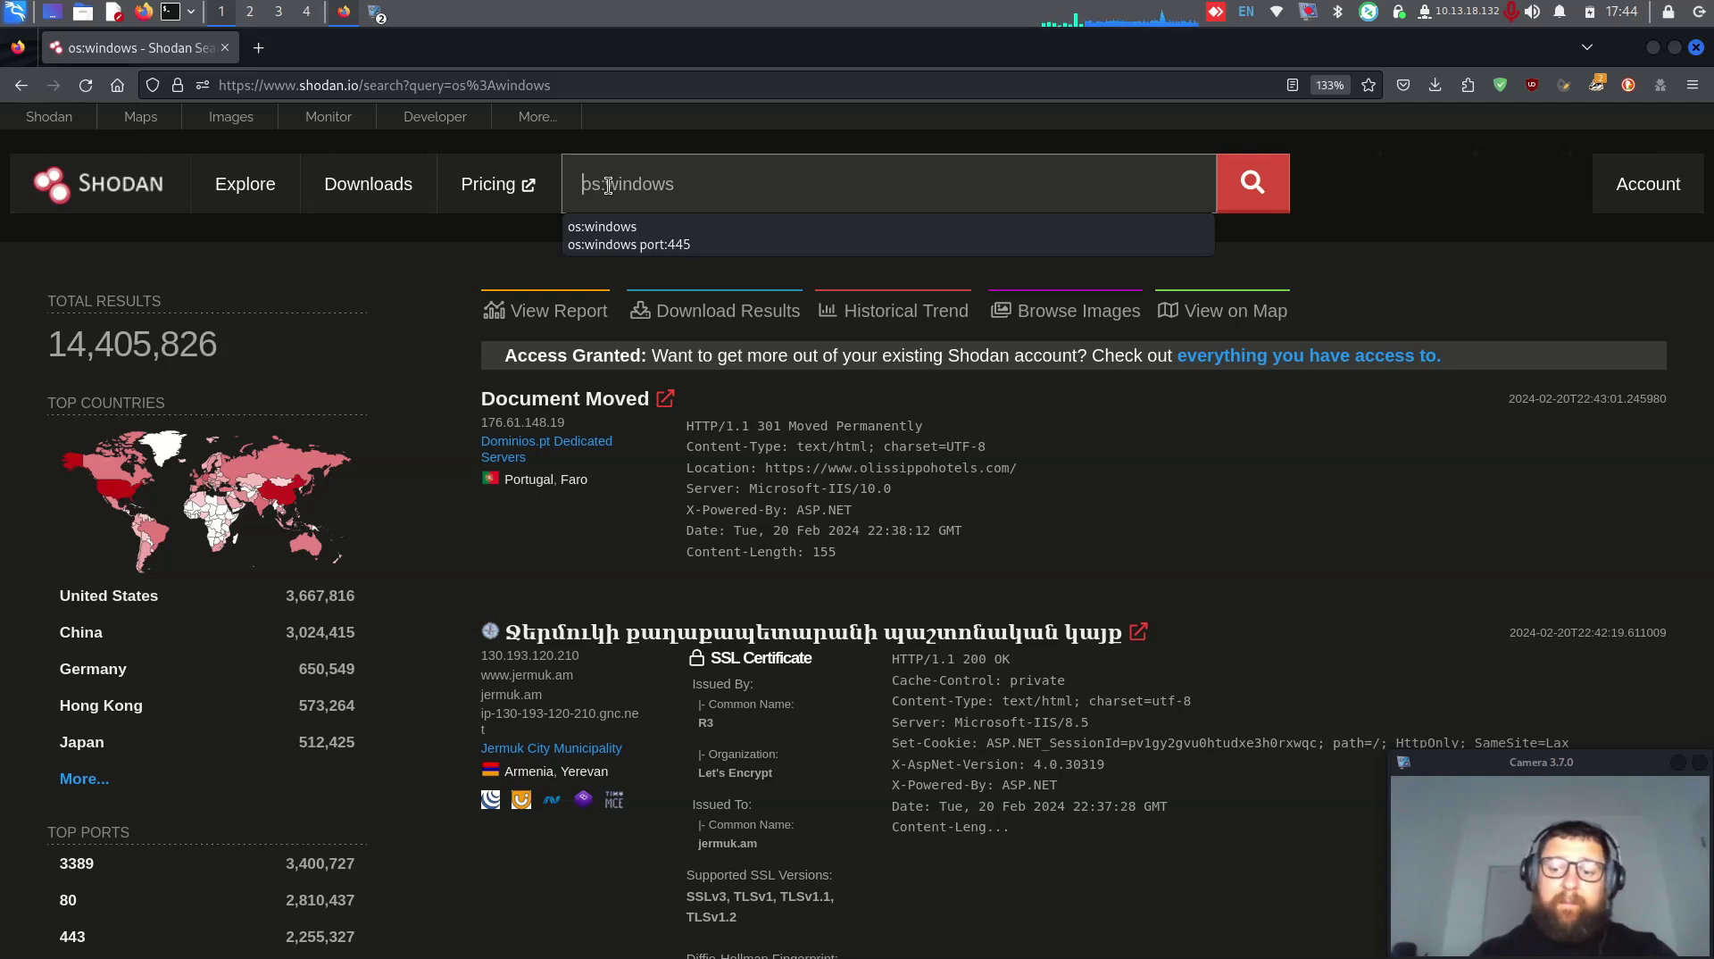
left_click(608, 185)
left_click(608, 185)
left_click(608, 185)
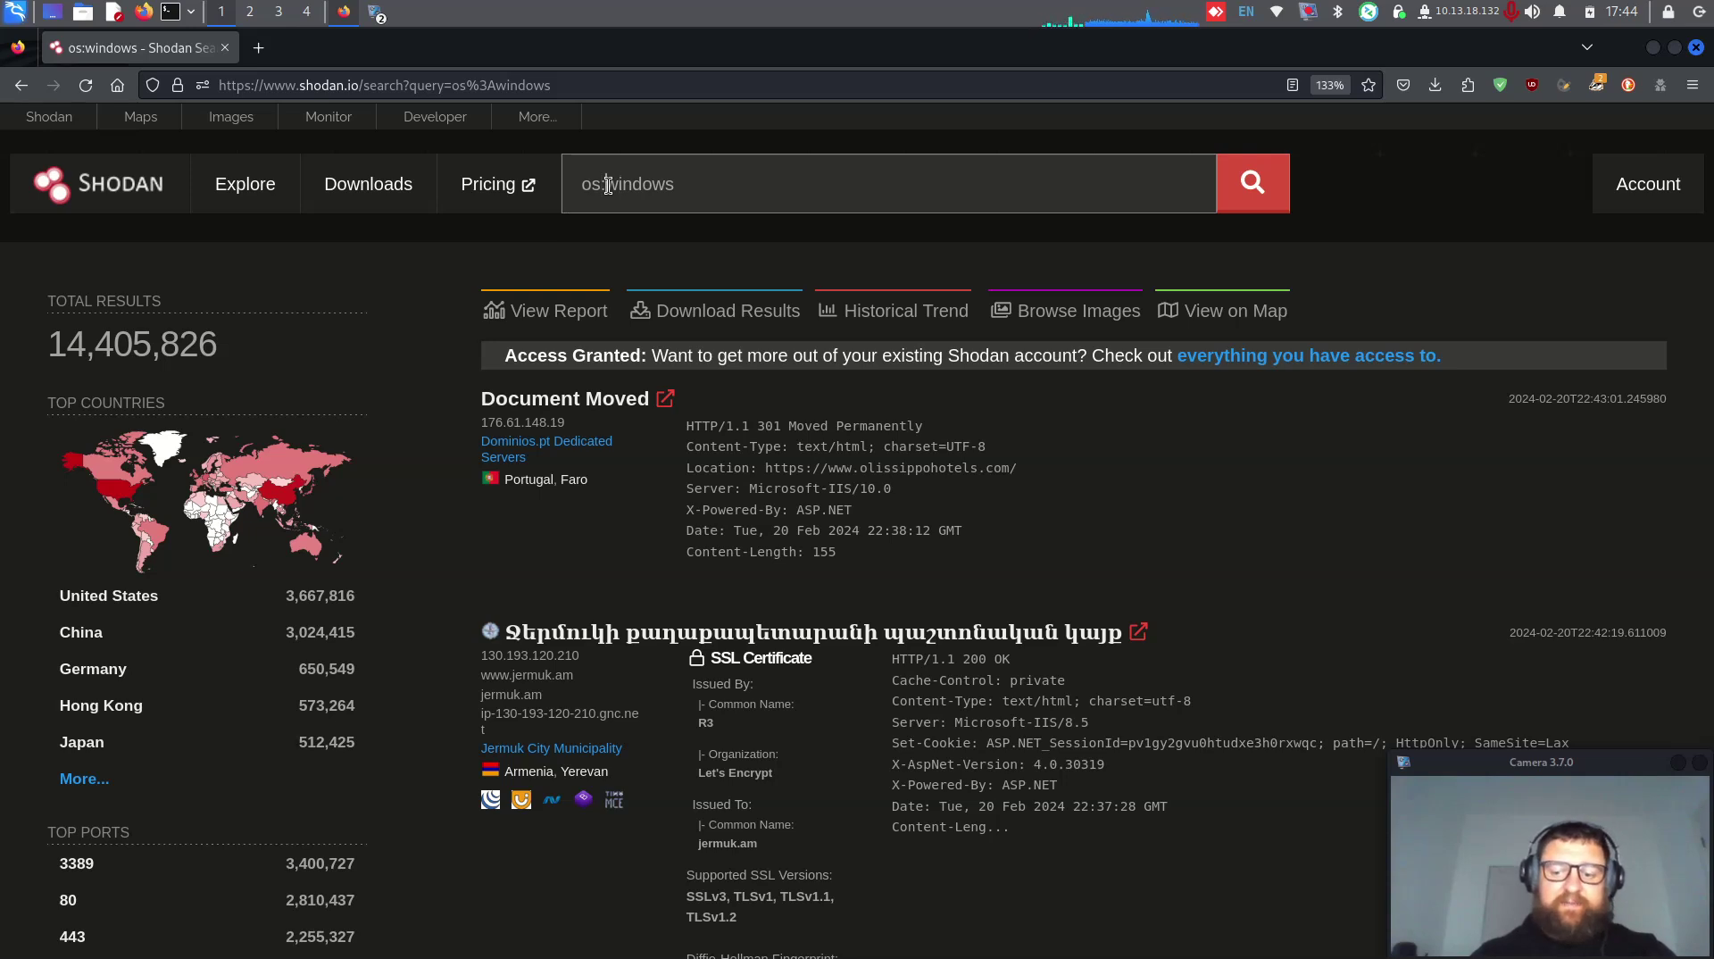
left_click(608, 185)
type("\"")
left_click(703, 182)
type("FiltersCheat Sheet x")
key("BackSpace")
key("BackSpace")
key("BackSpace")
key("BackSpace")
key("BackSpace")
key("BackSpace")
key("BackSpace")
key("BackSpace")
key("BackSpace")
key("BackSpace")
key("BackSpace")
key("BackSpace")
key("BackSpace")
key("BackSpace")
key("BackSpace")
key("BackSpace")
key("BackSpace")
key("BackSpace")
key("BackSpace")
key("BackSpace")
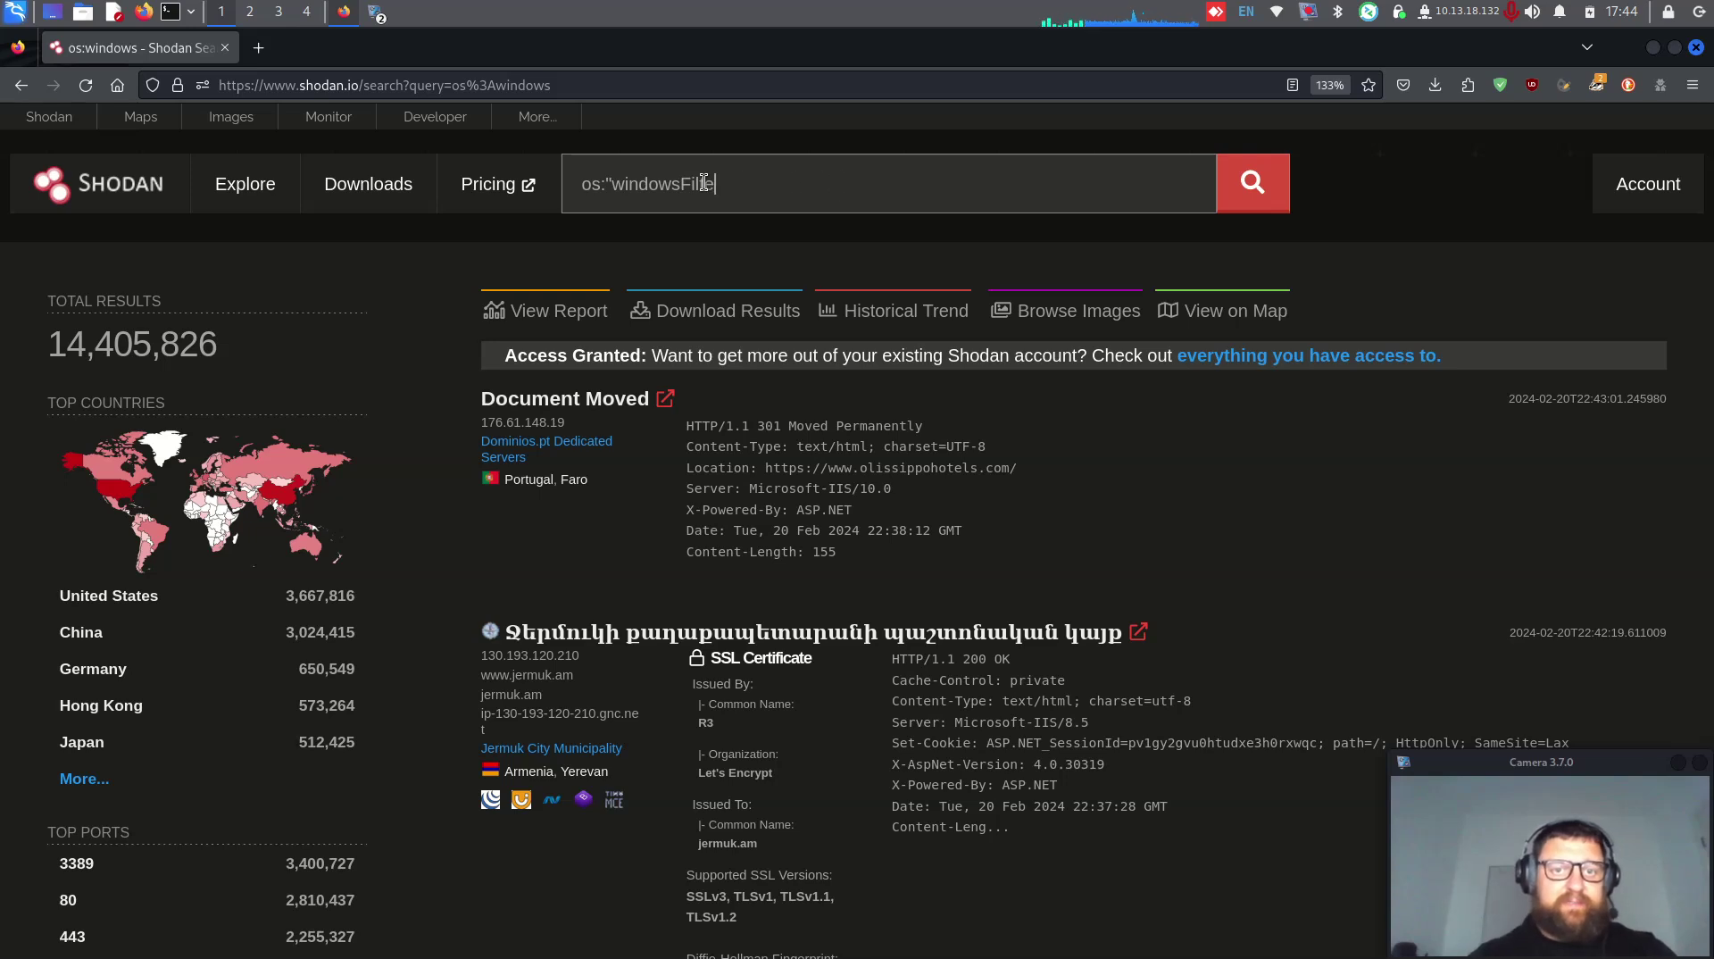
type("xp")
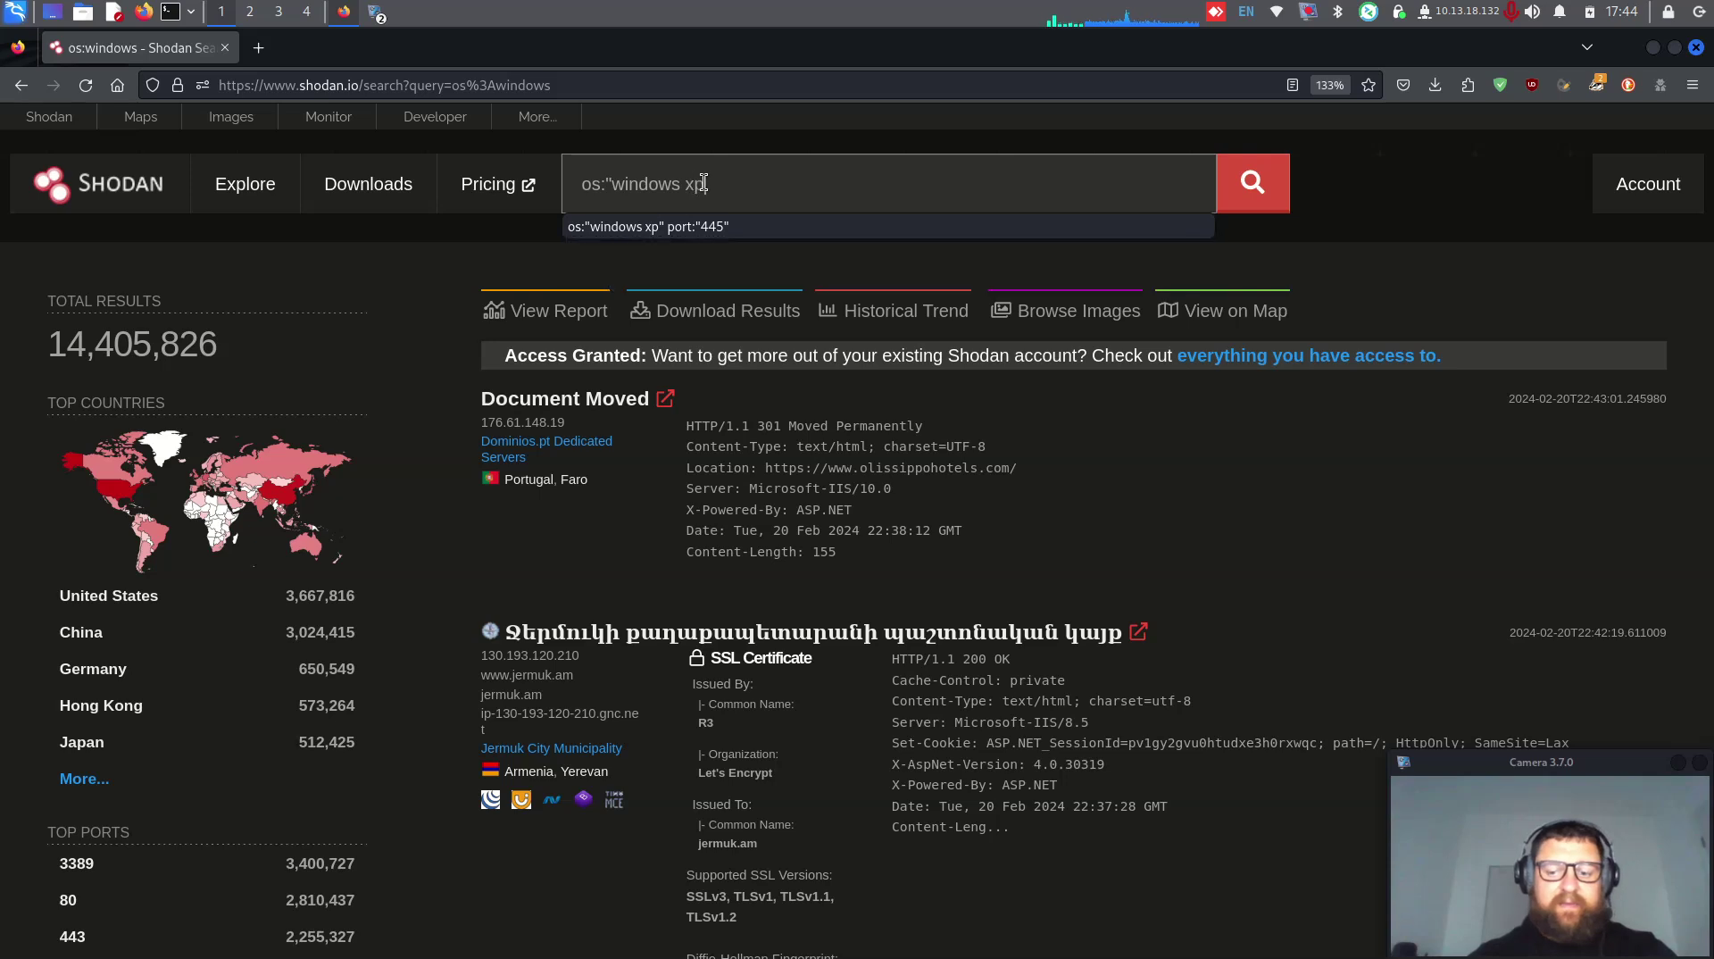
type("\"")
key("Return")
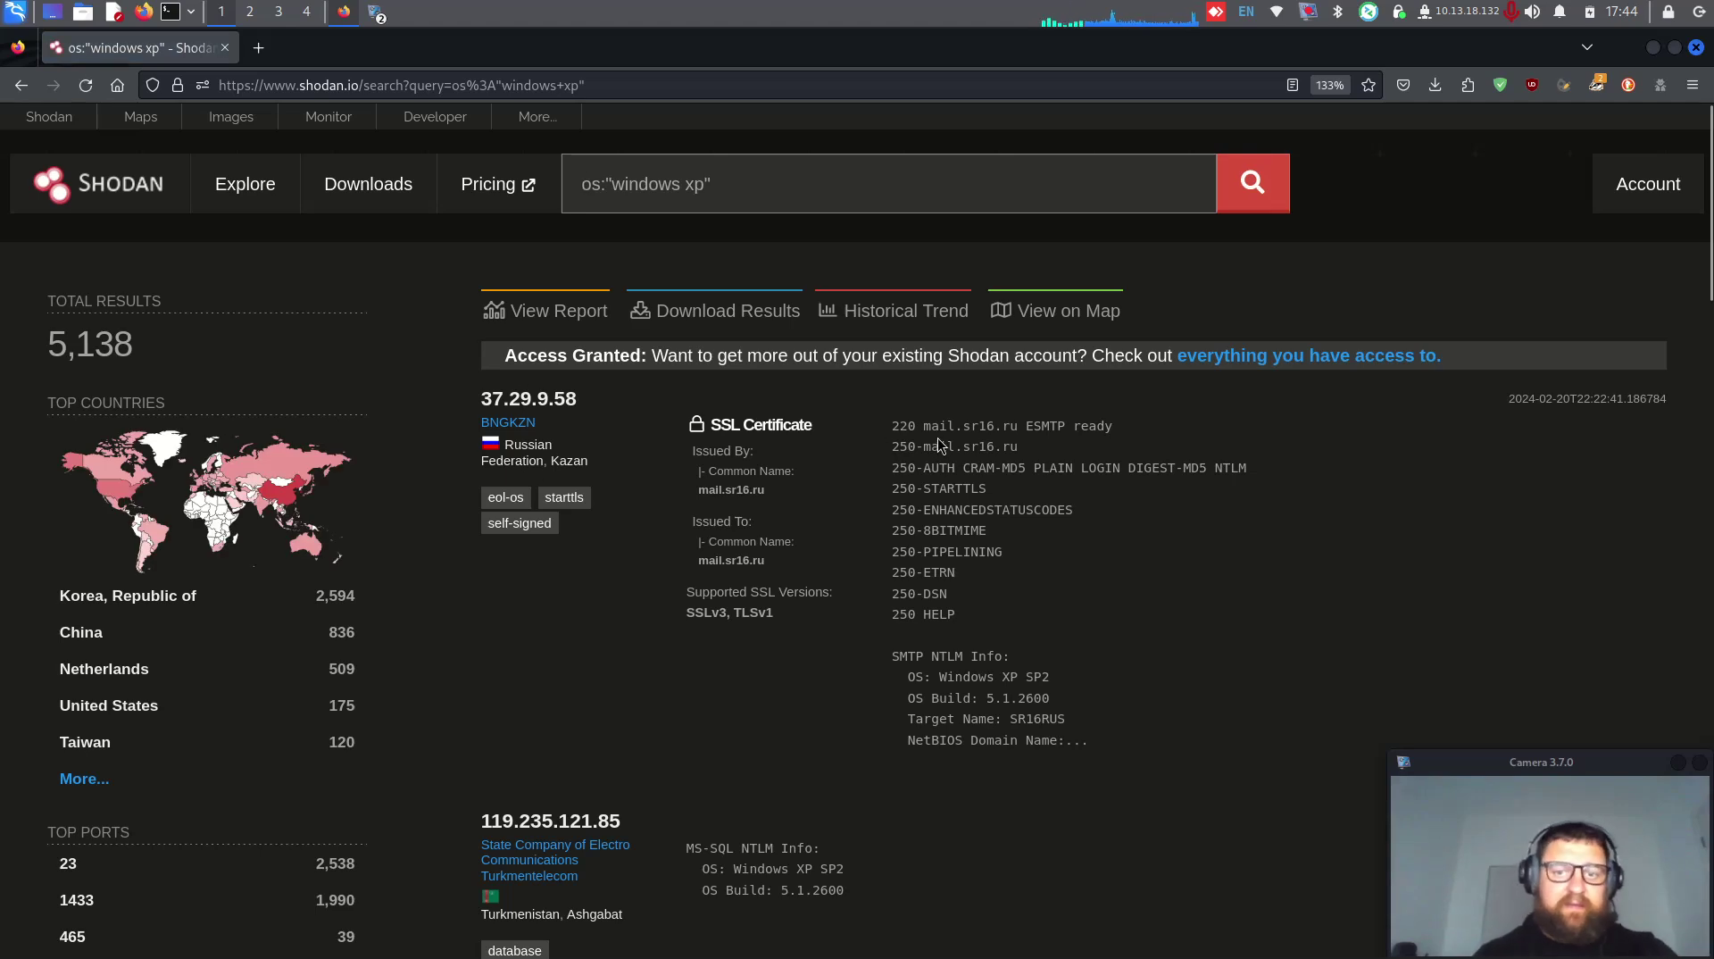
left_click_drag(940, 676, 1041, 683)
left_click(1067, 679)
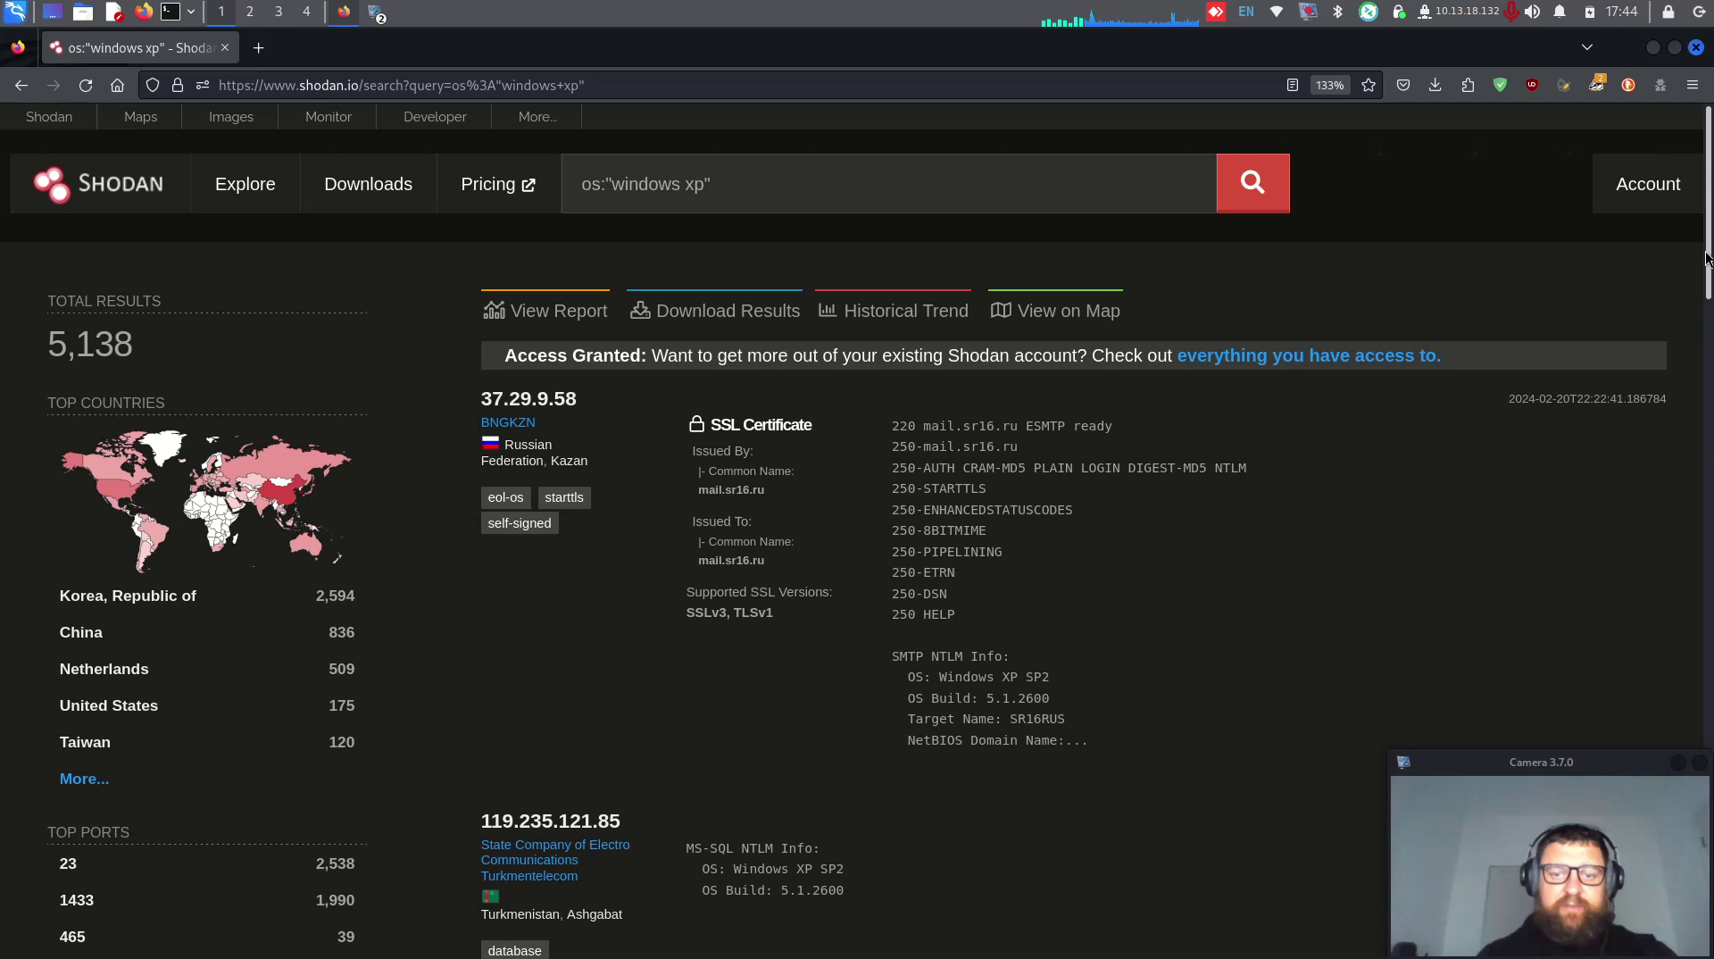
left_click_drag(1711, 268, 1711, 354)
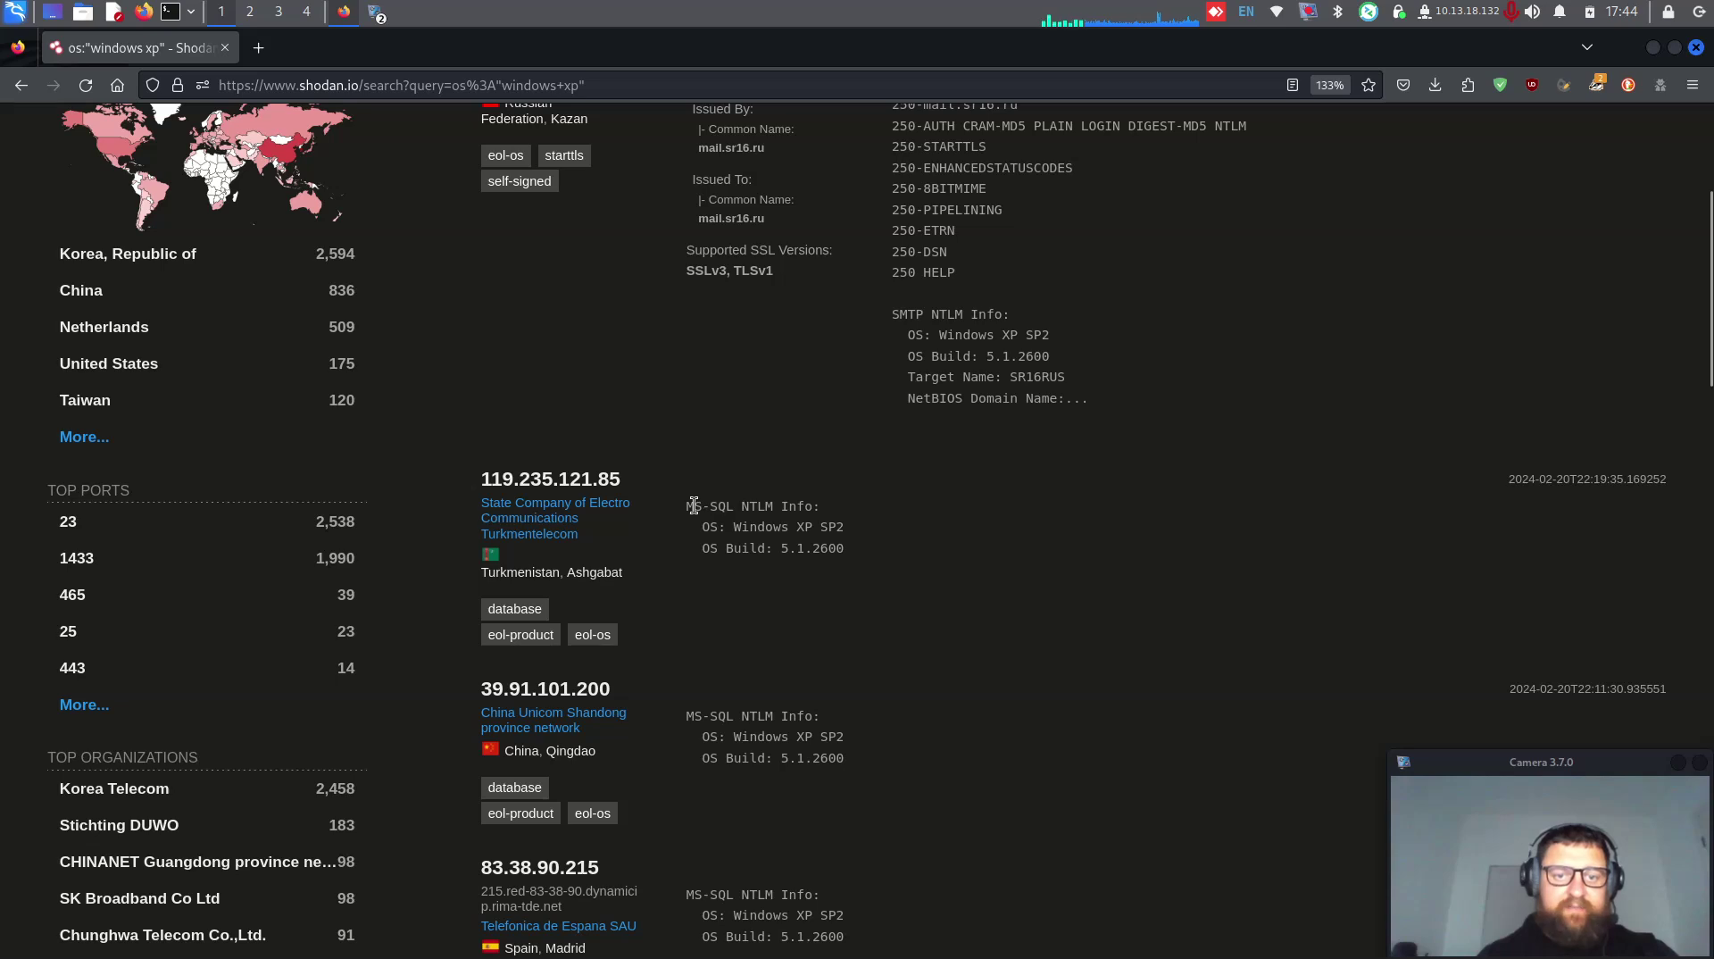
left_click_drag(693, 507, 791, 505)
left_click(702, 531)
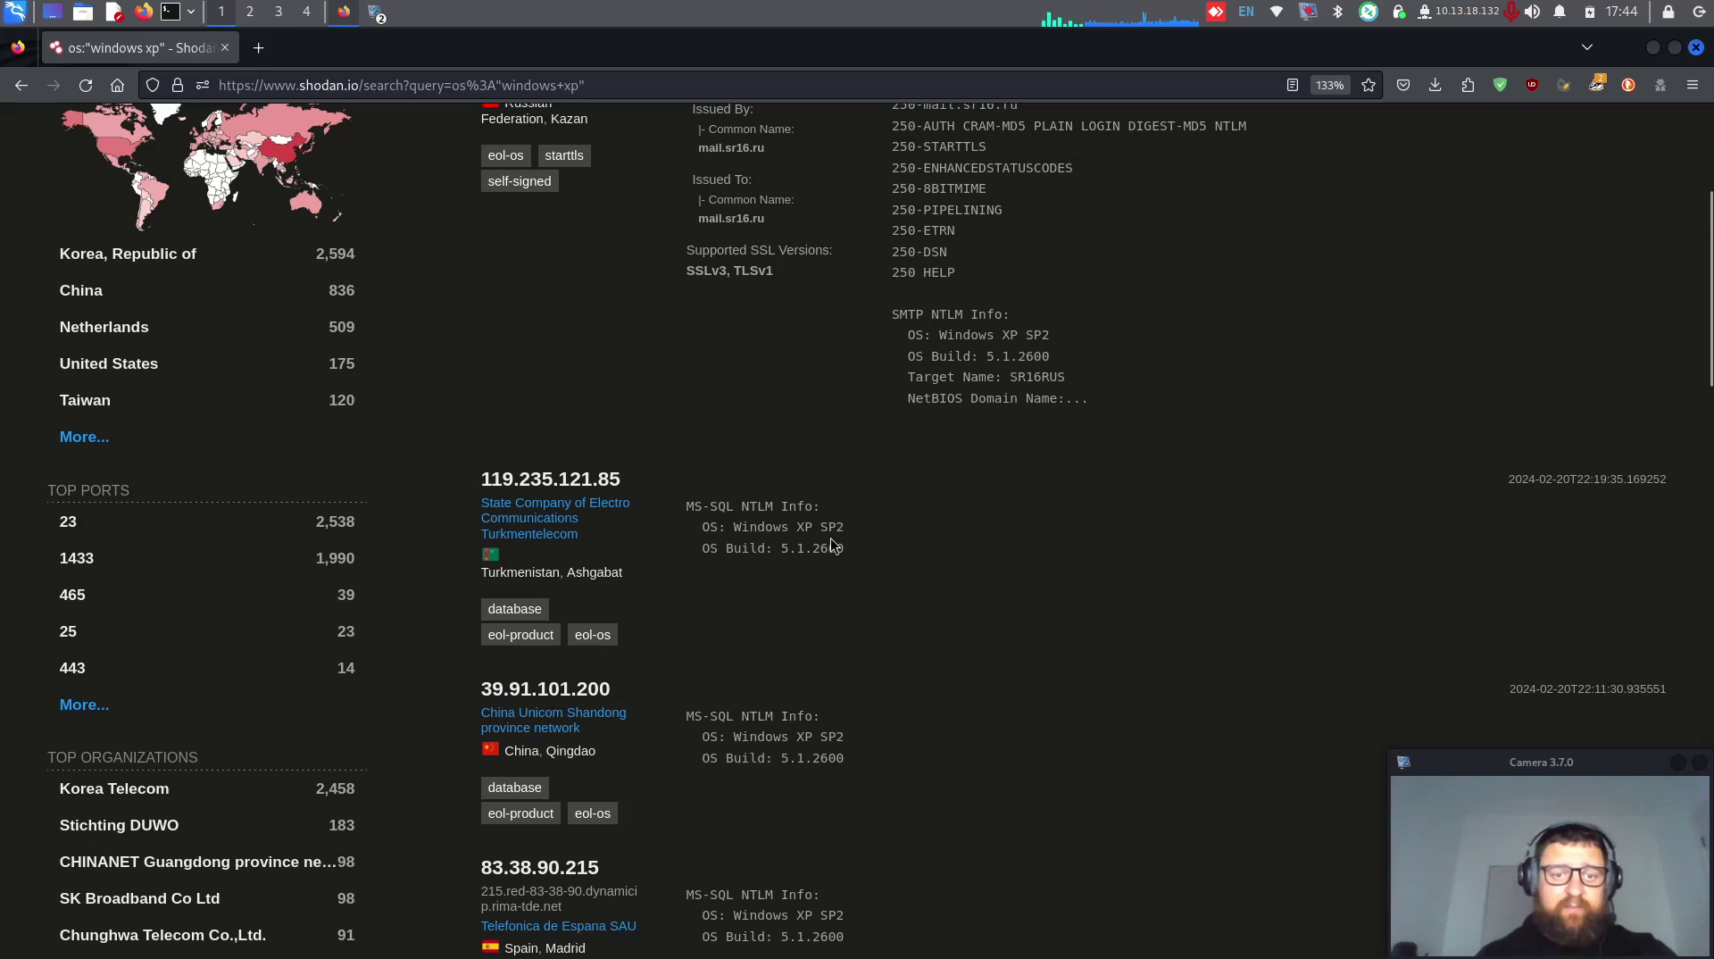
left_click_drag(1708, 351, 1706, 549)
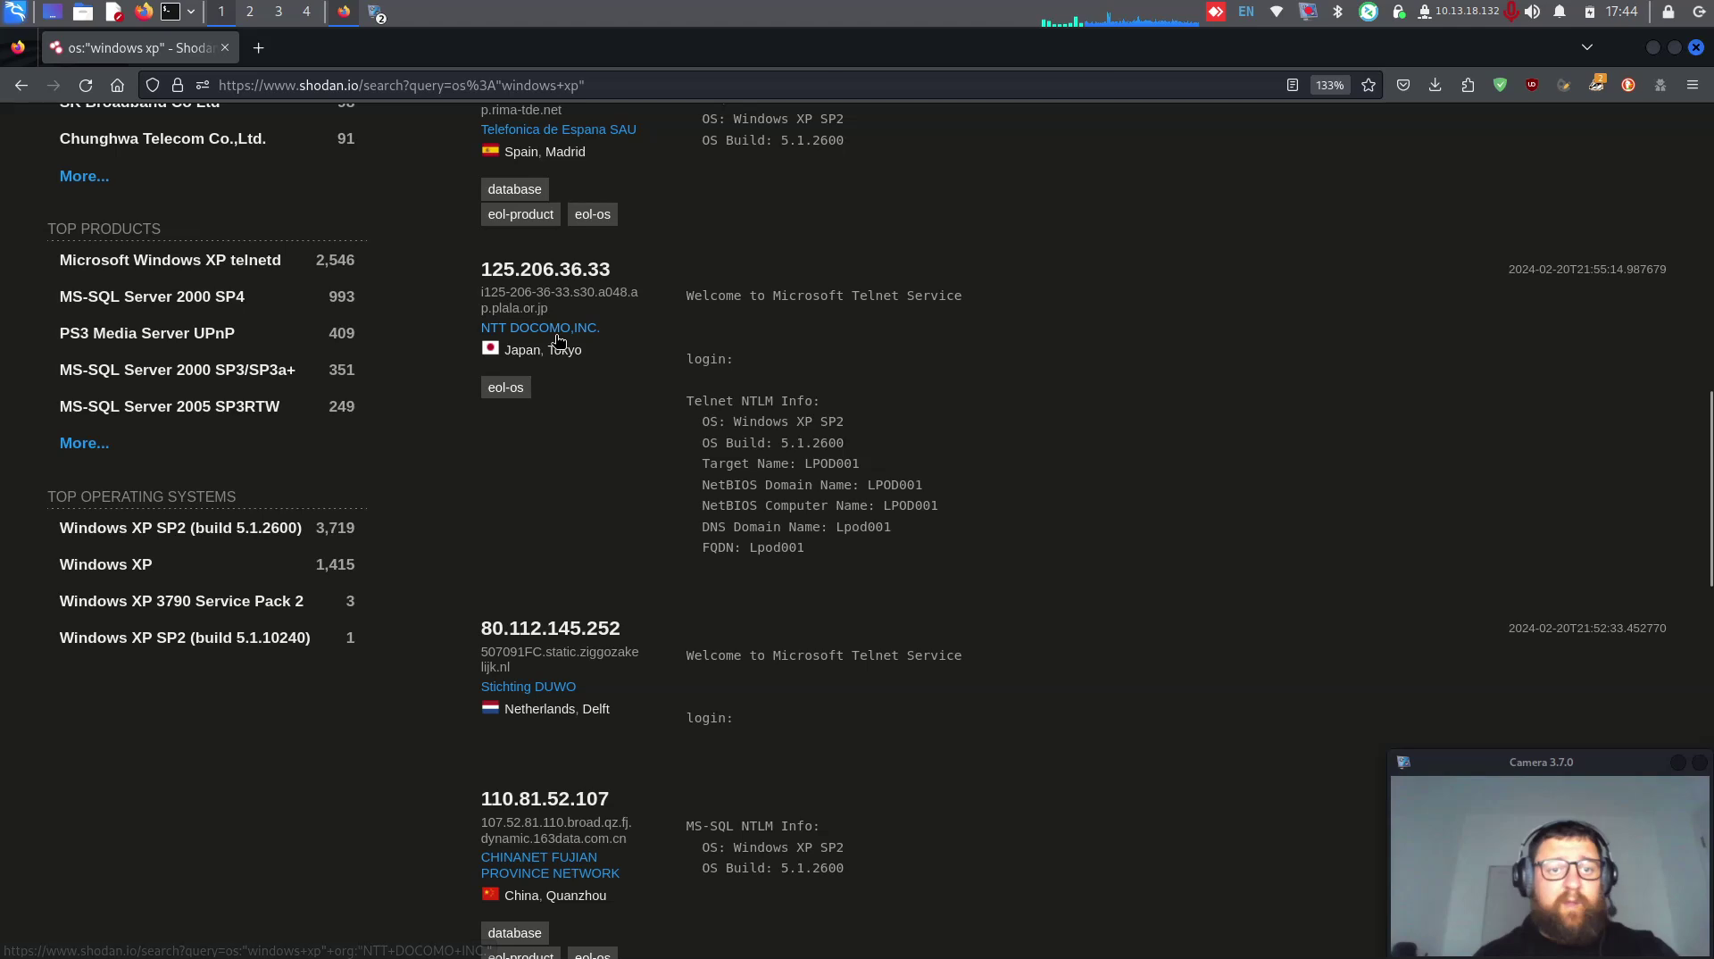
left_click_drag(773, 297, 966, 296)
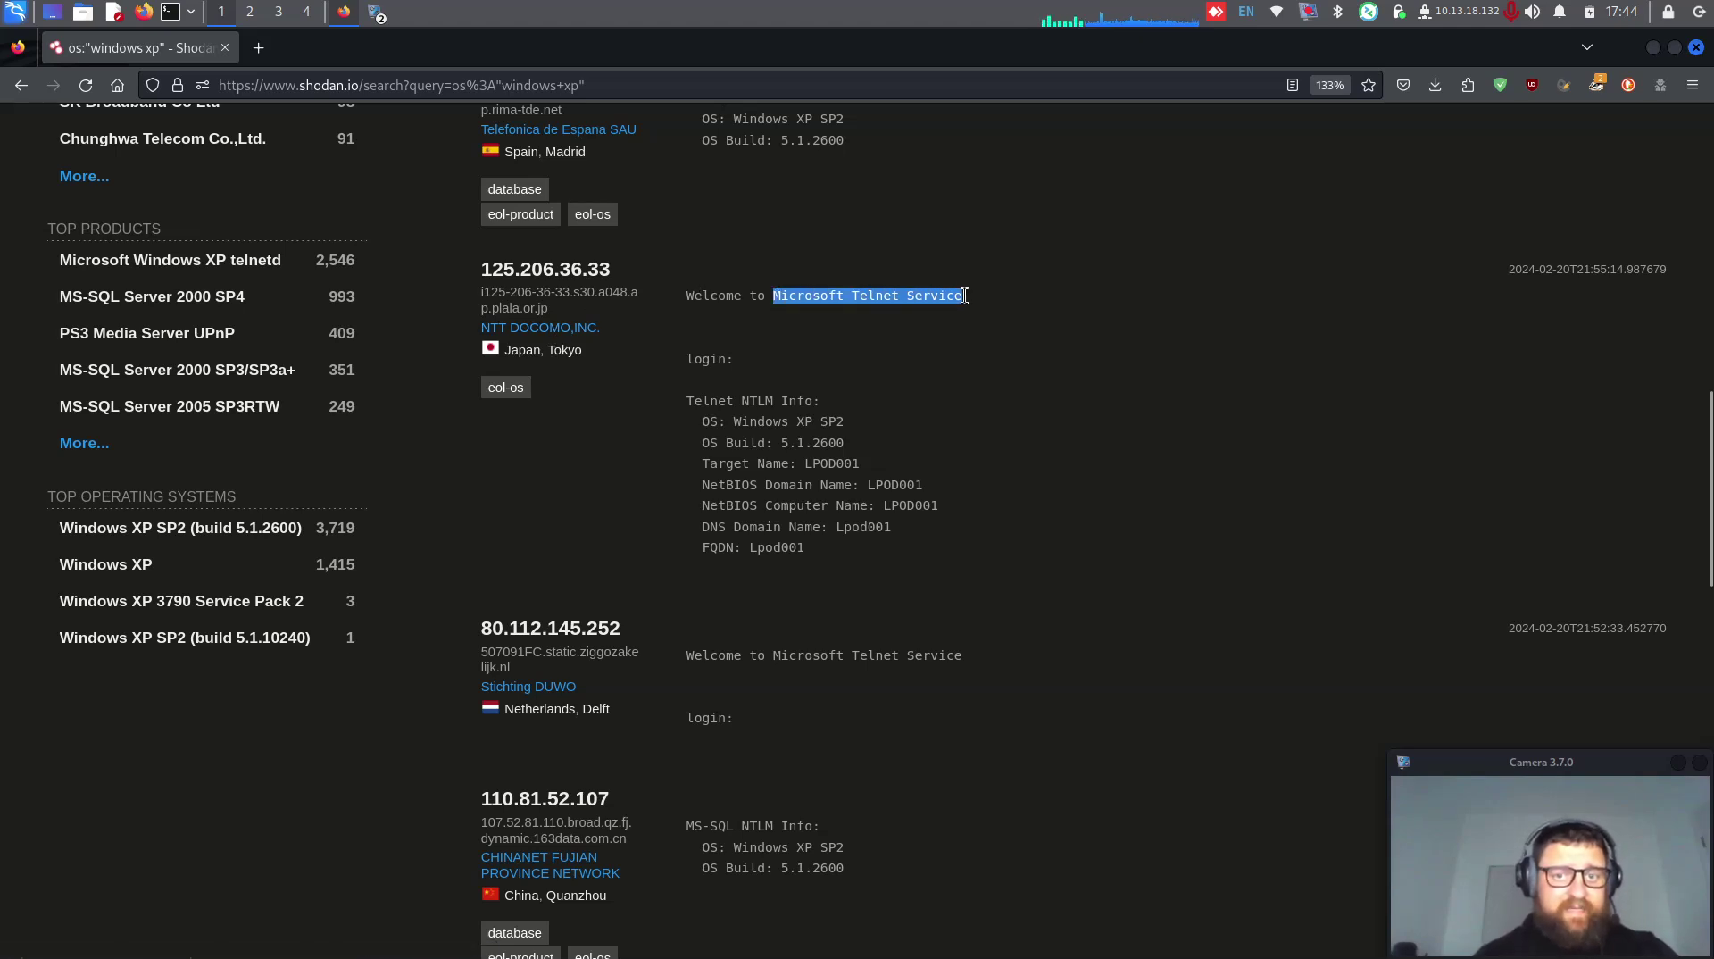
left_click(875, 295)
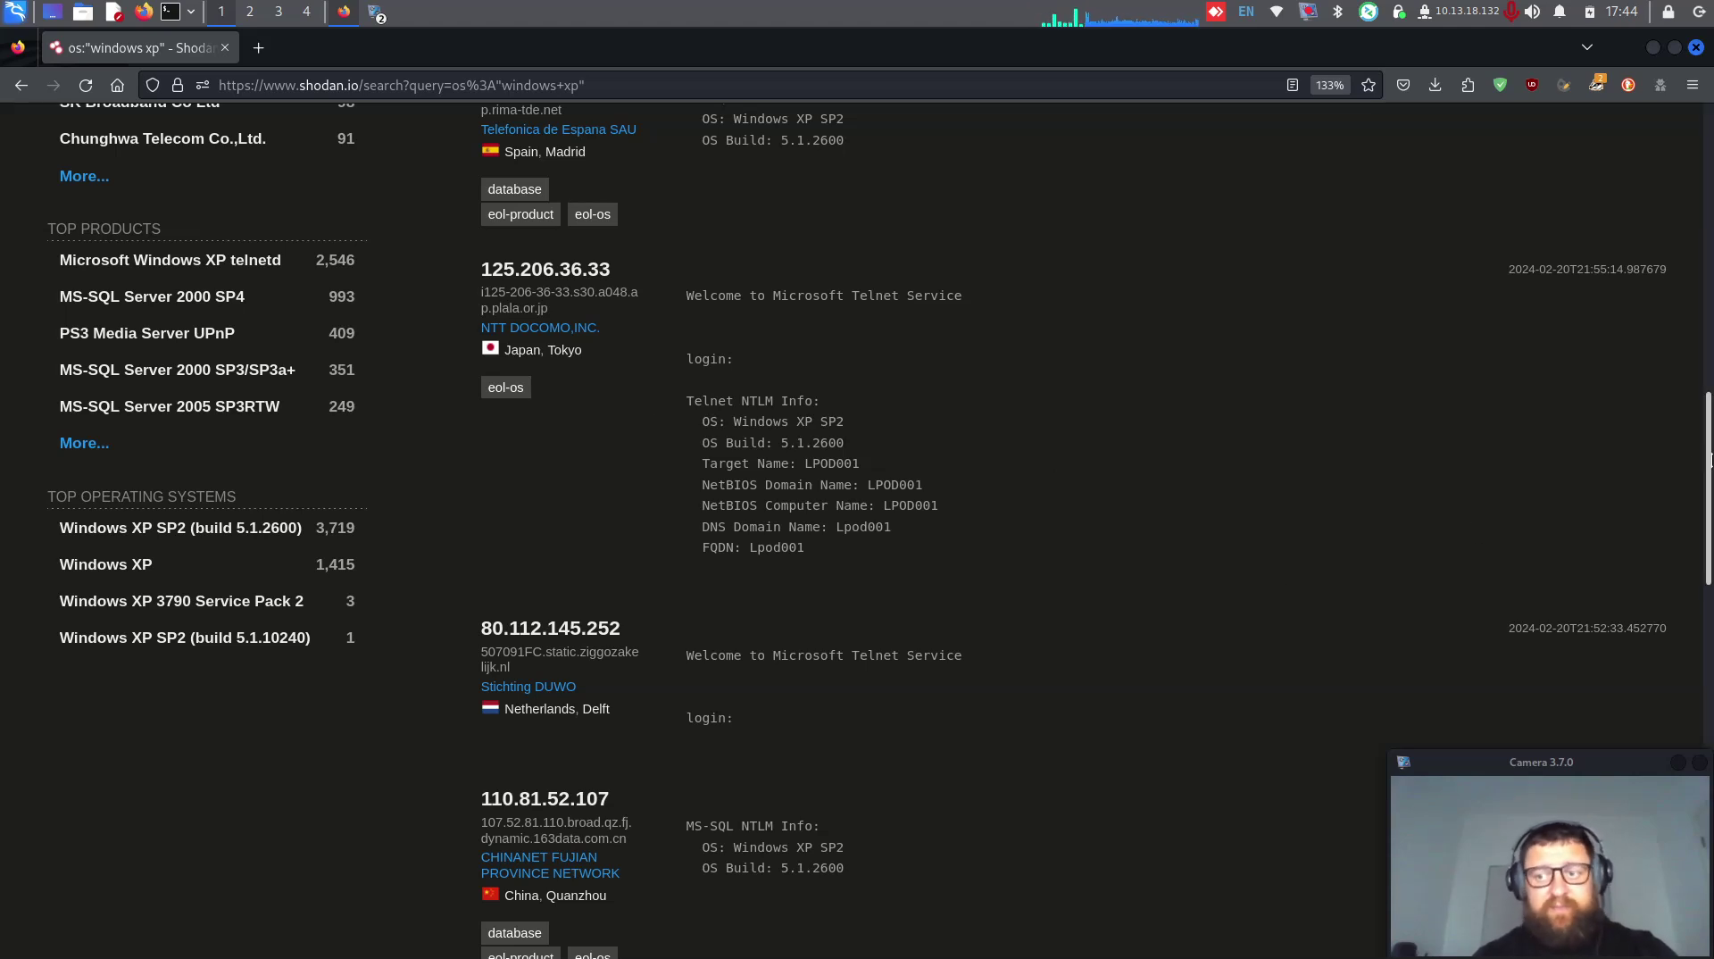
left_click_drag(1709, 460, 1707, 686)
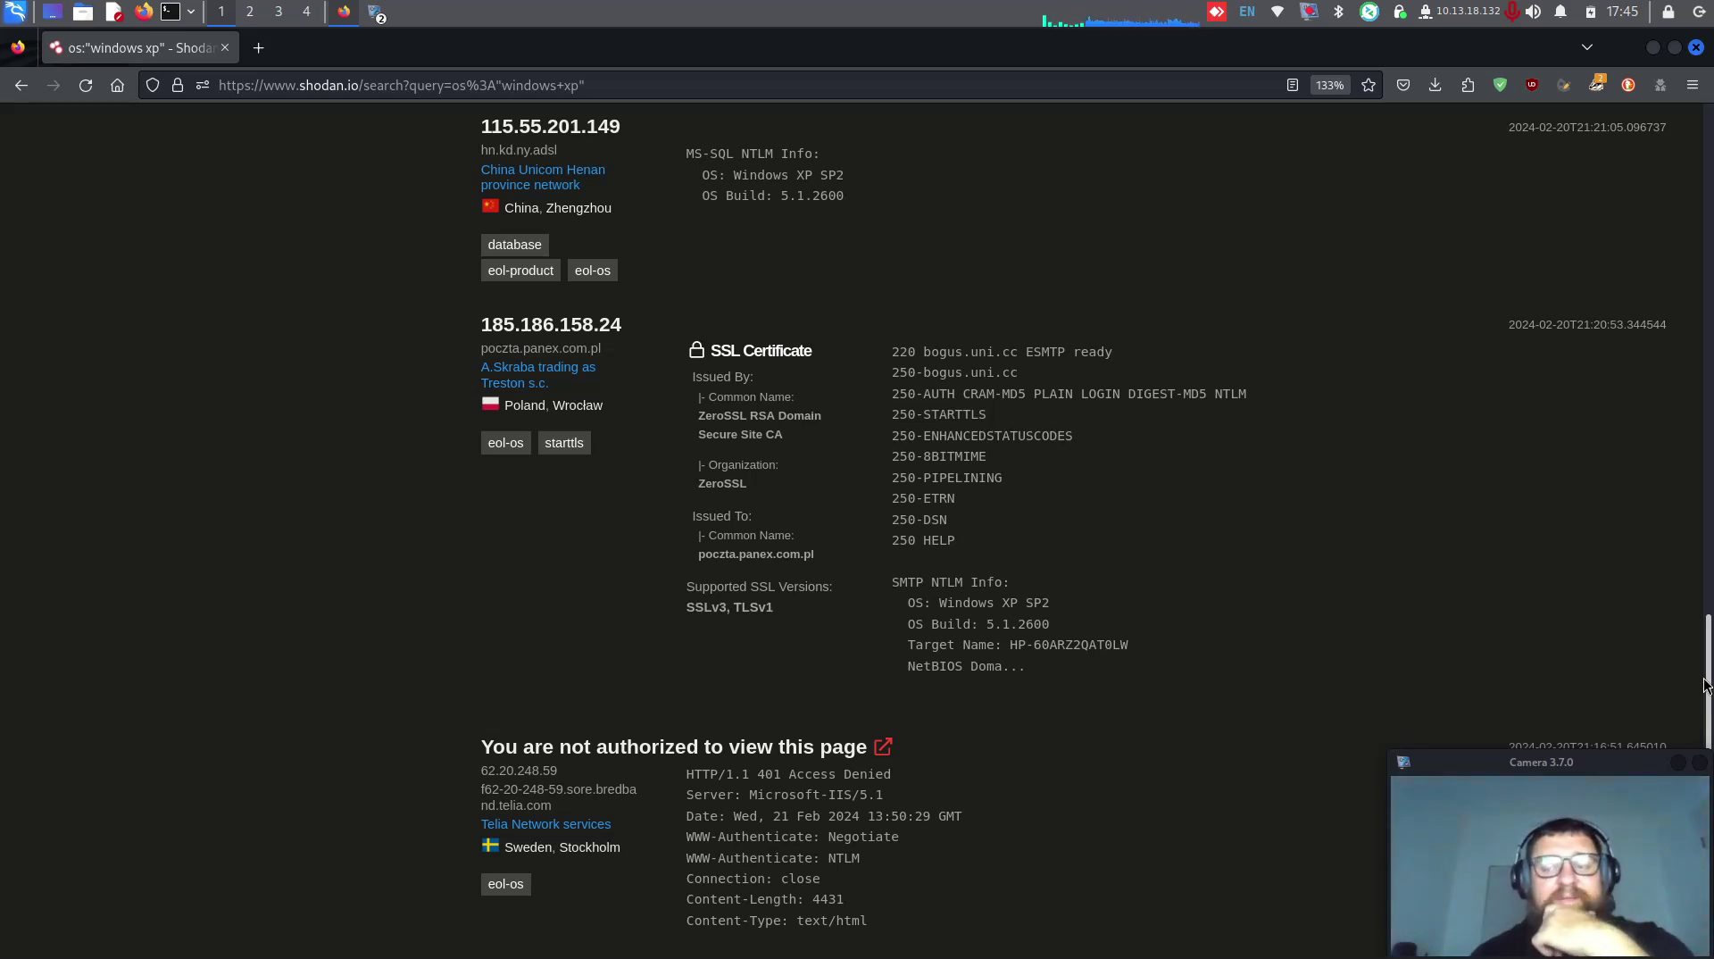
left_click_drag(1709, 643, 1707, 764)
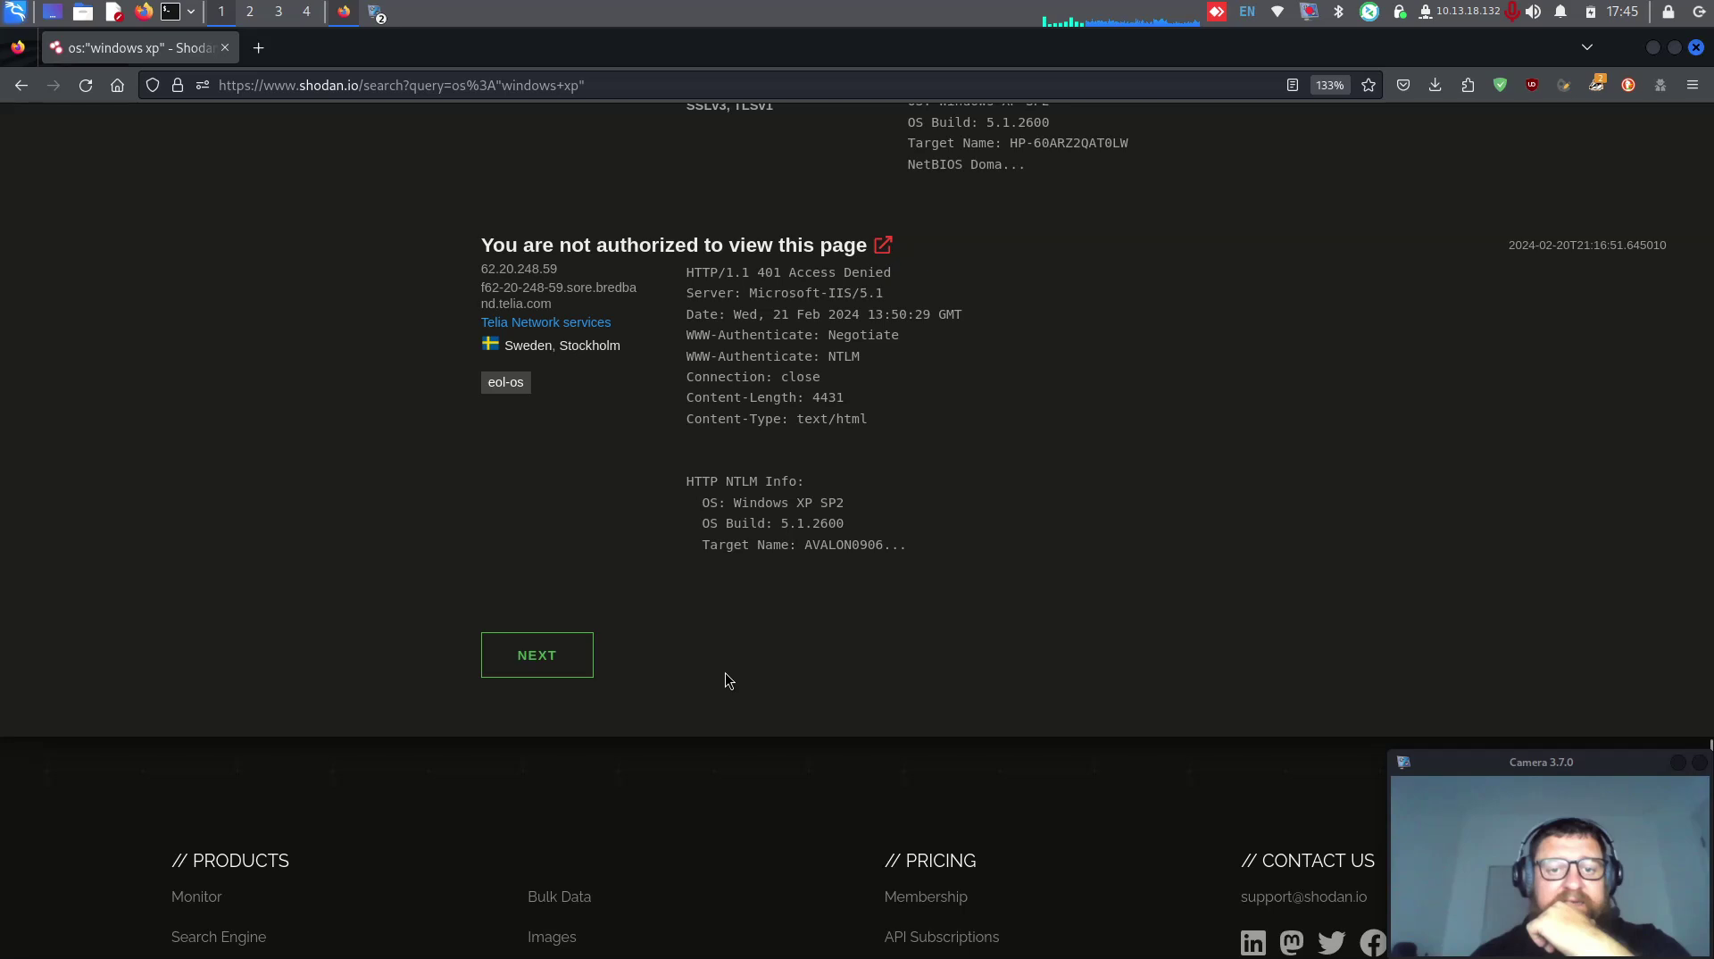
- Page through the os:"windows xp" results (5,138 total) to page 3, then return to the top
left_click(536, 657)
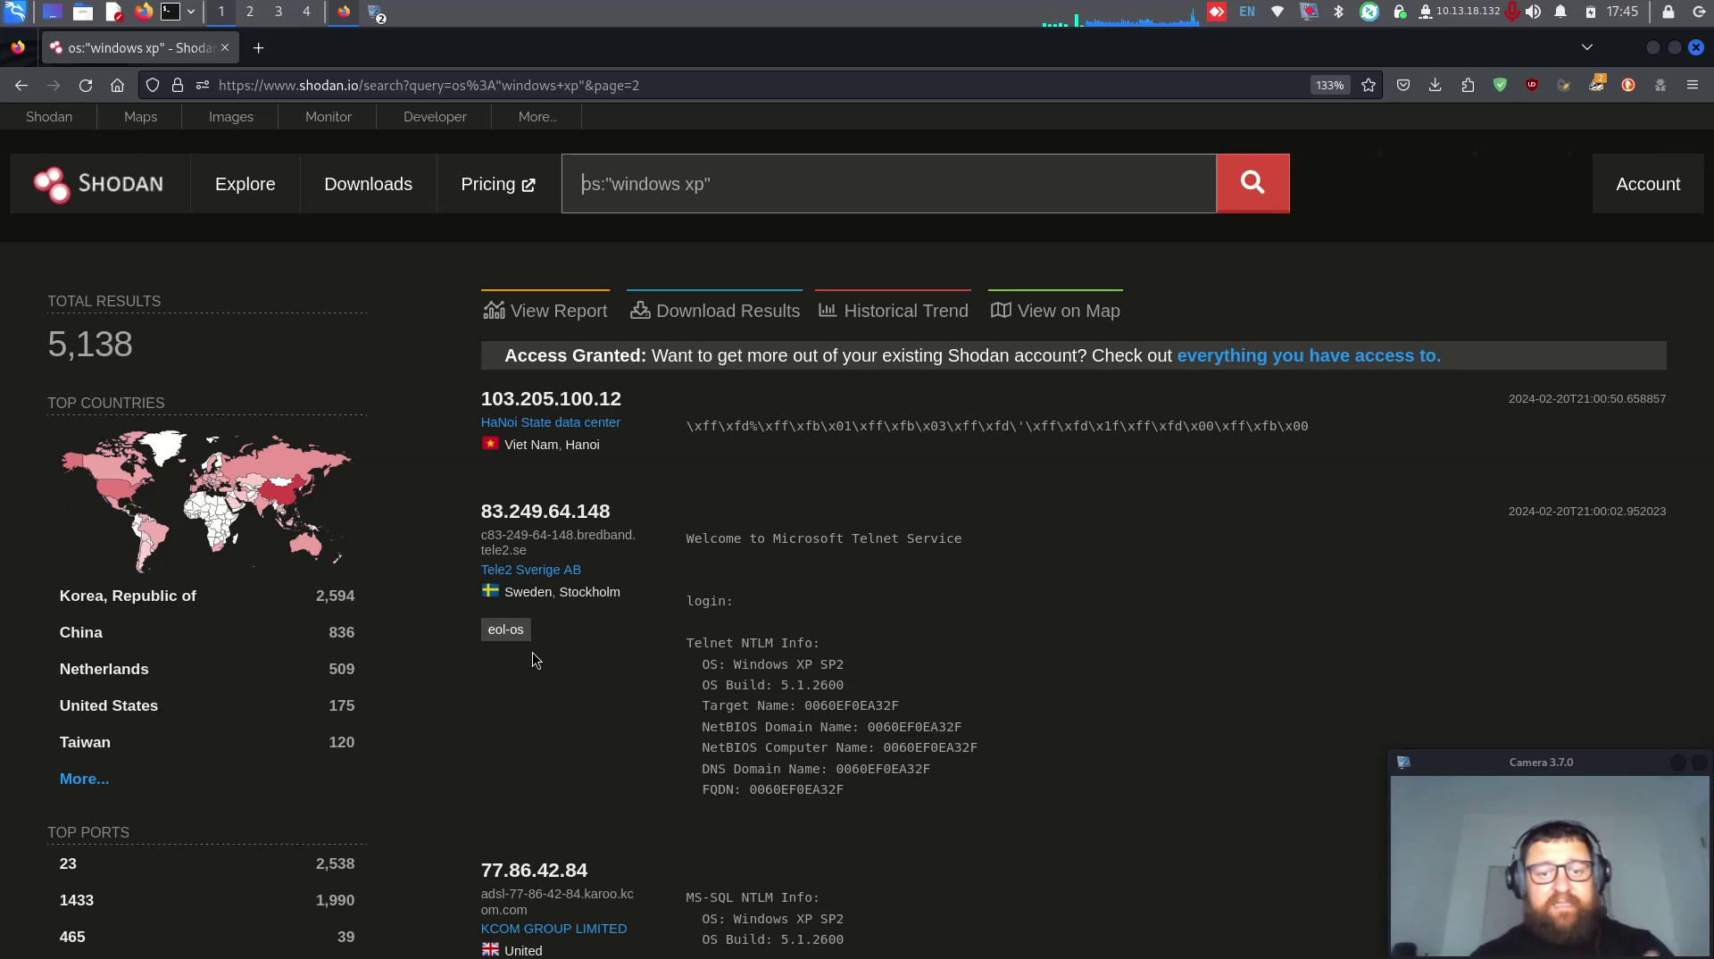
left_click_drag(1707, 231, 1709, 707)
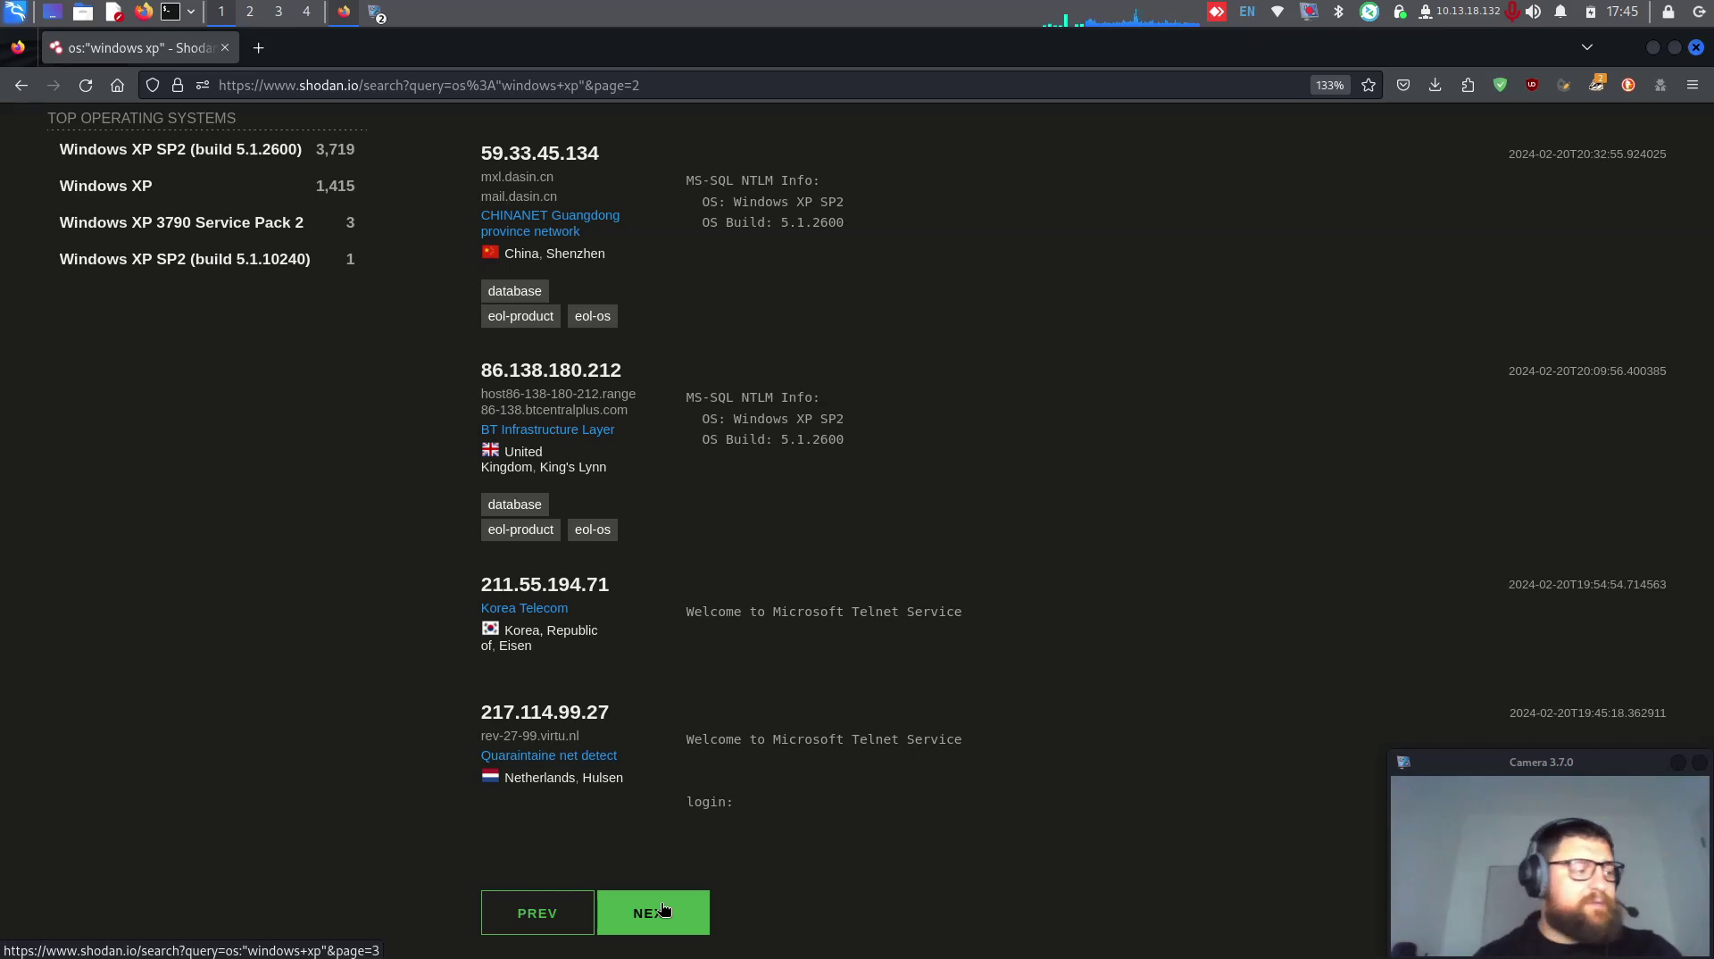
left_click(662, 909)
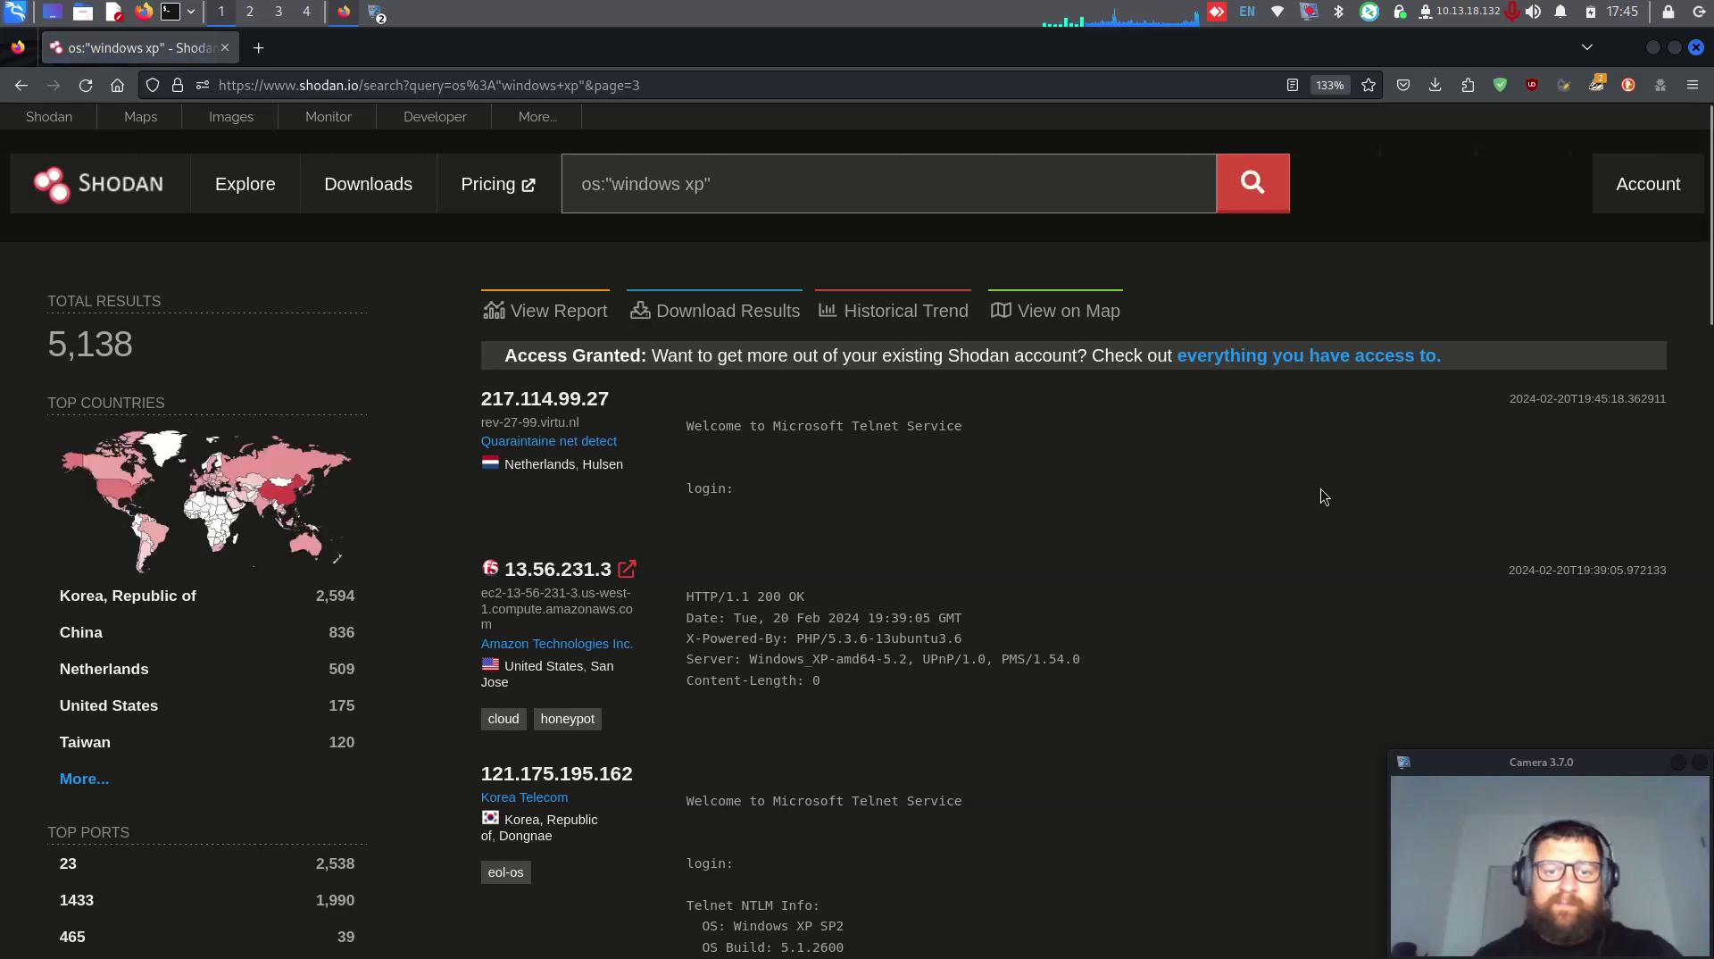
scroll(1706, 489, "down", 8)
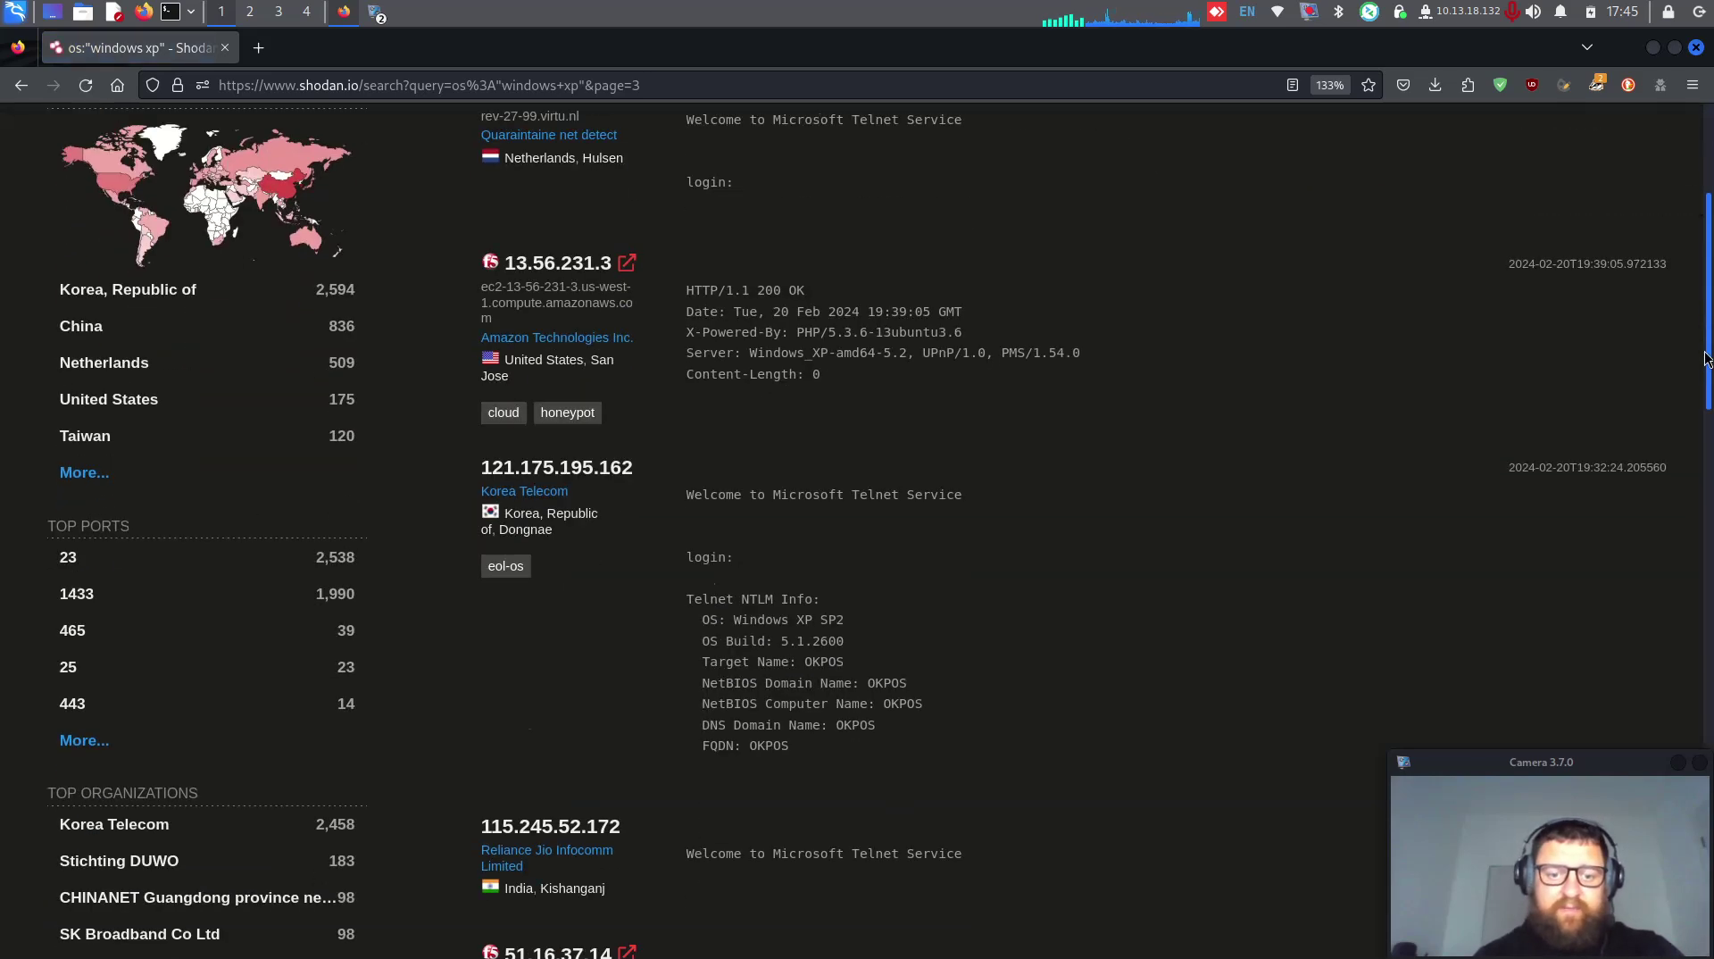
scroll(1706, 489, "down", 8)
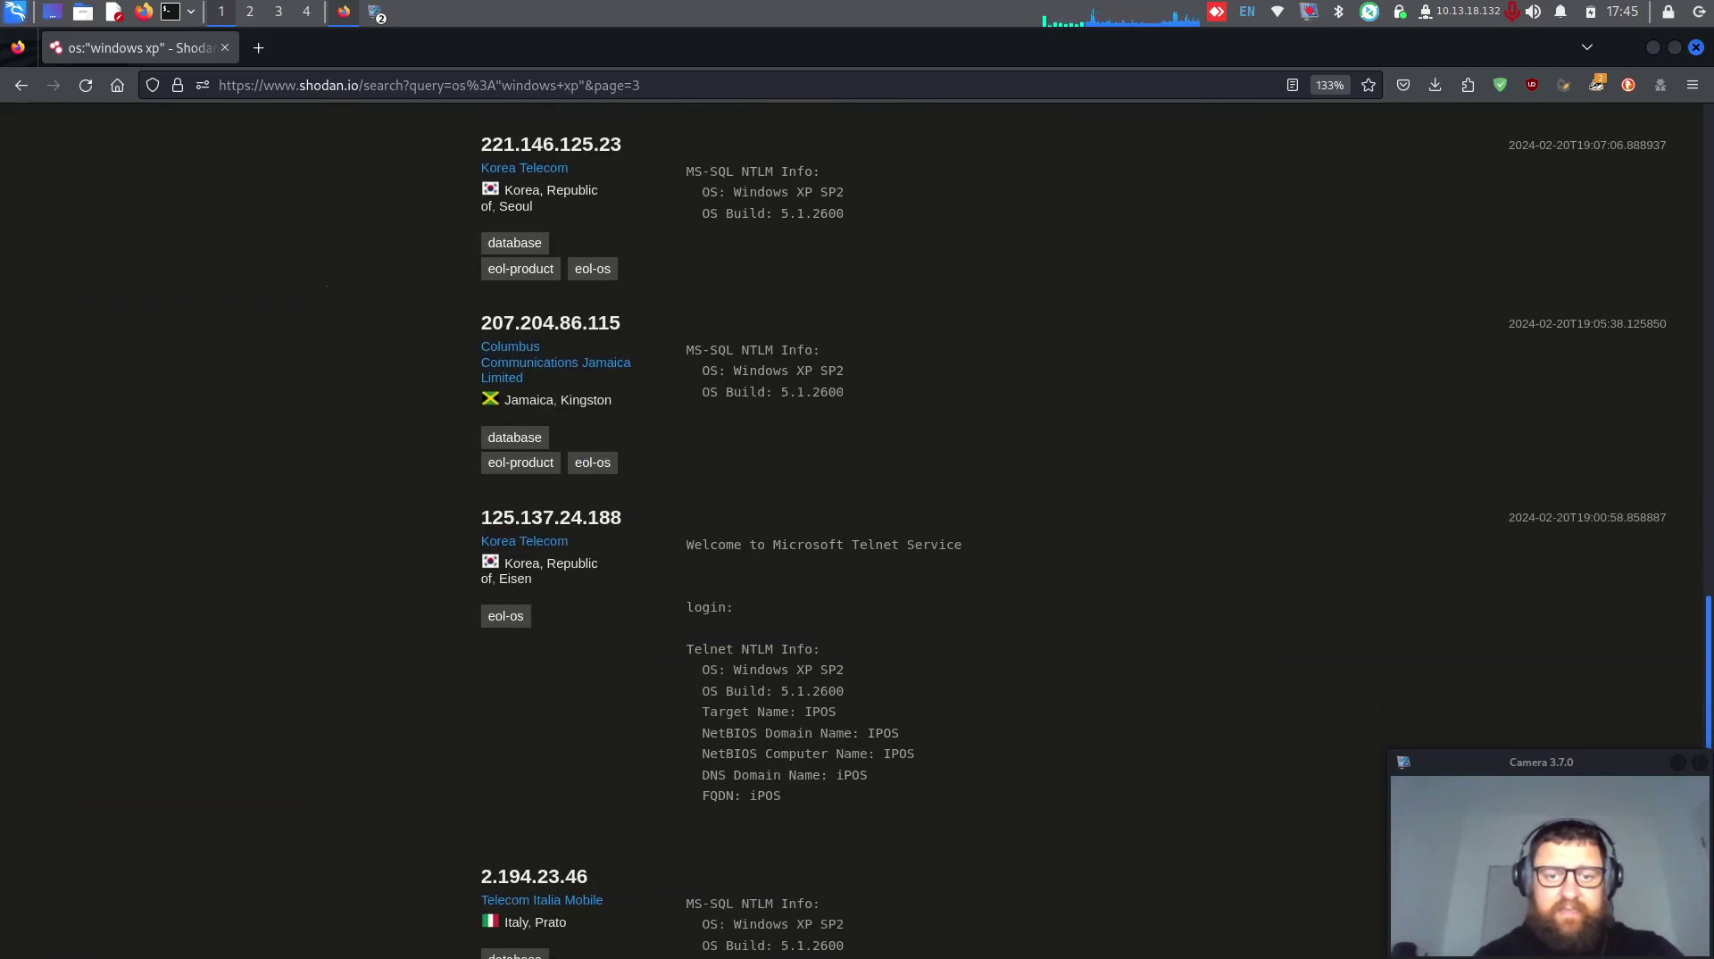
left_click_drag(1707, 665, 1709, 206)
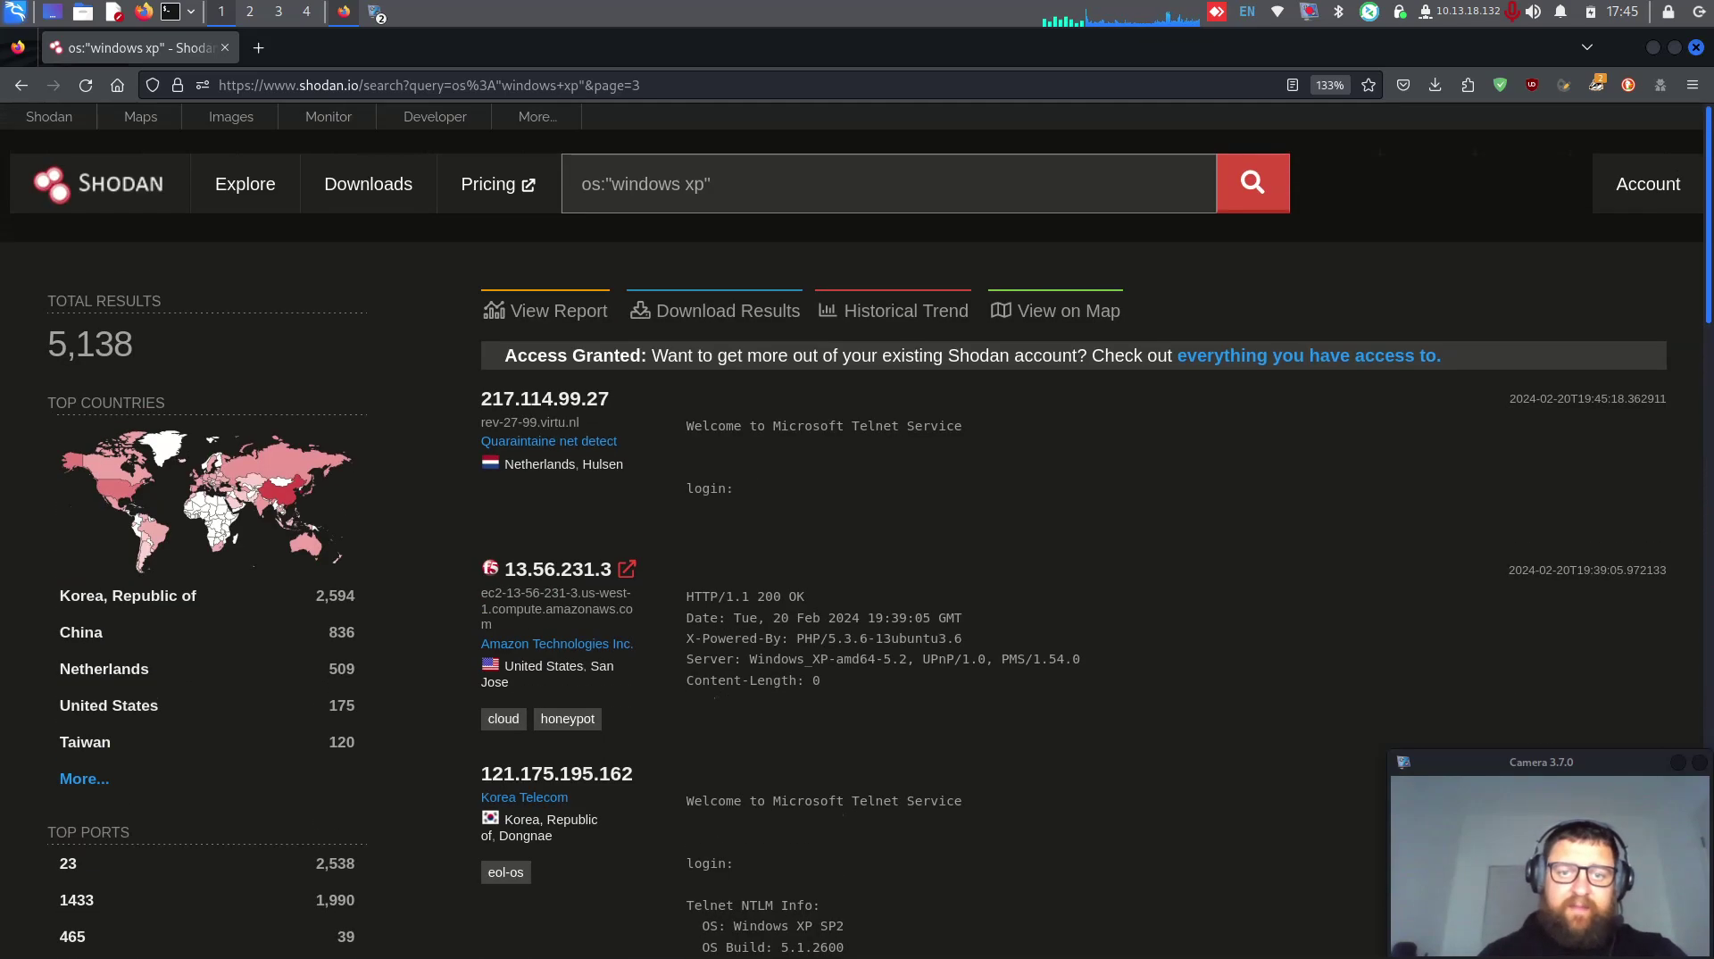
left_click(776, 173)
- Refine the query to os:"windows xp" port:445 and submit it
type("port")
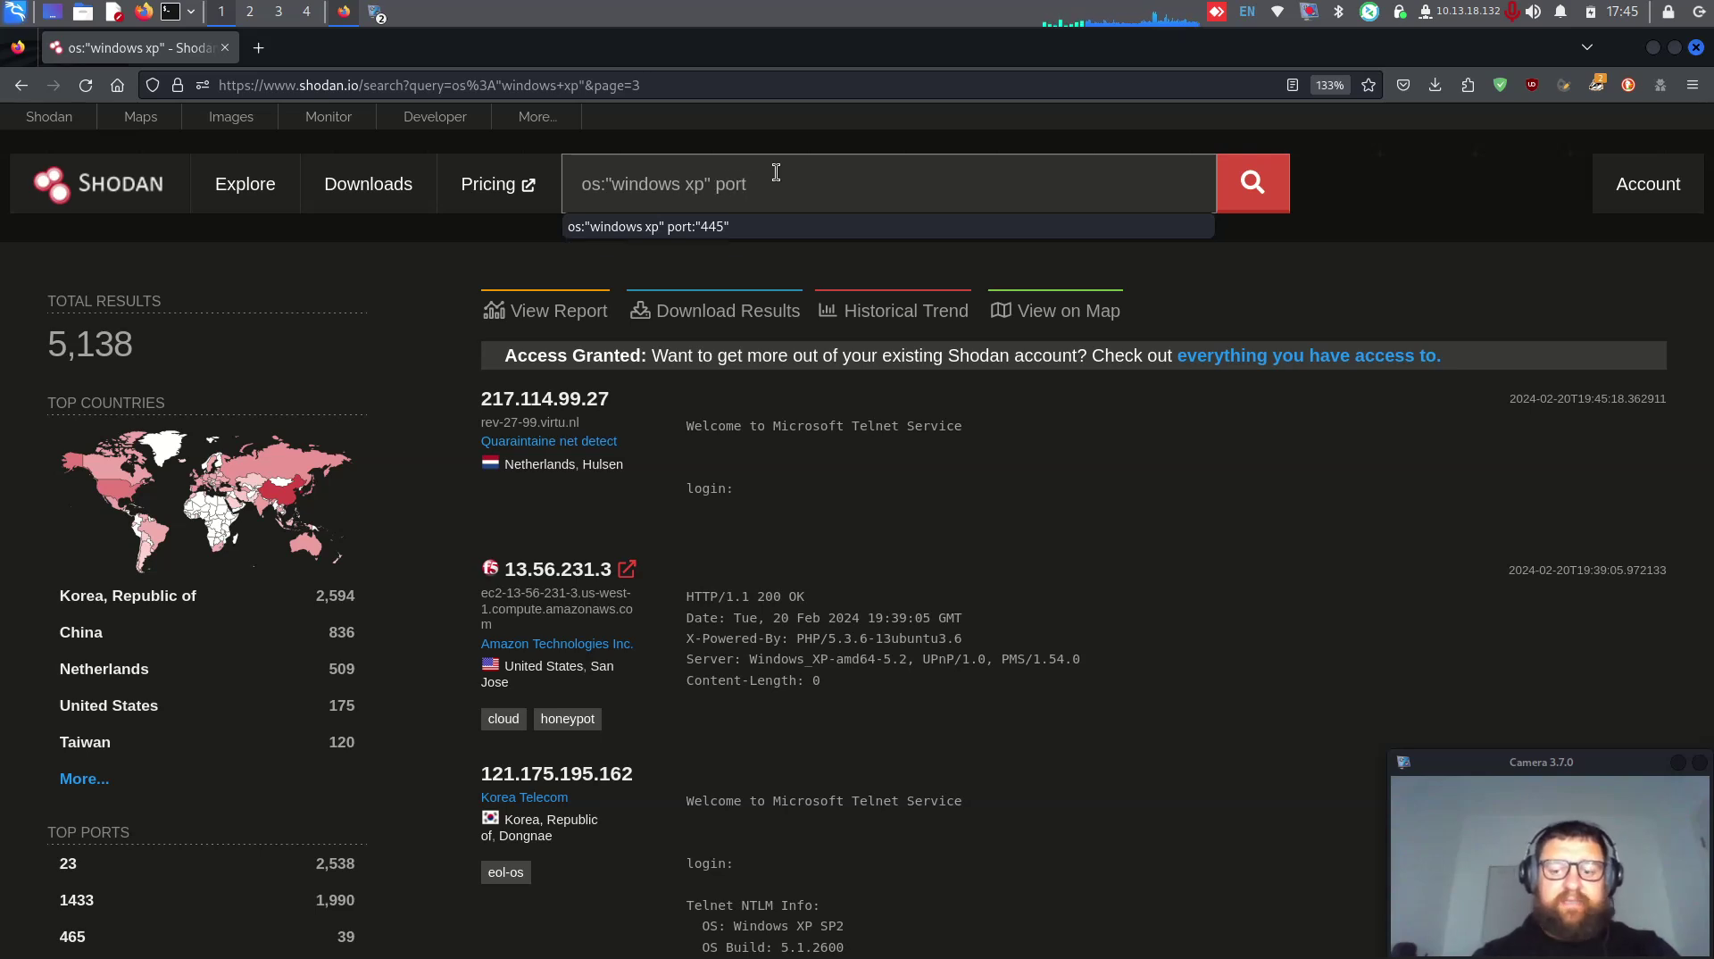
type(": 445")
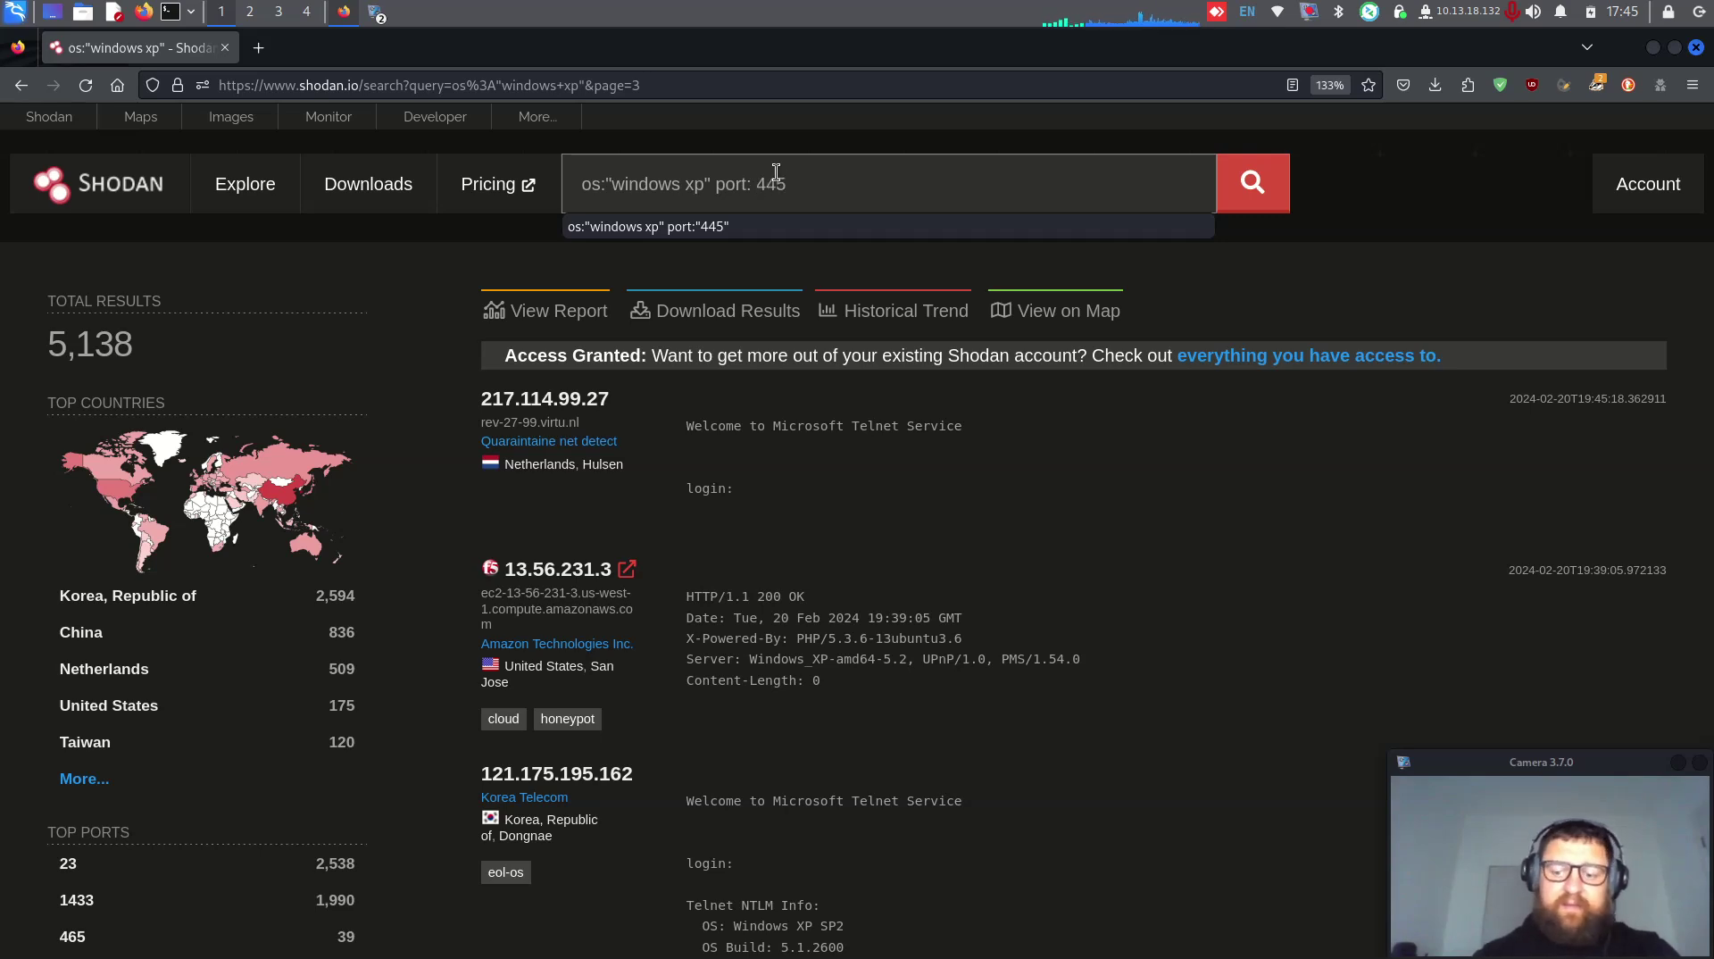
left_click(776, 172)
key("BackSpace")
key("Return")
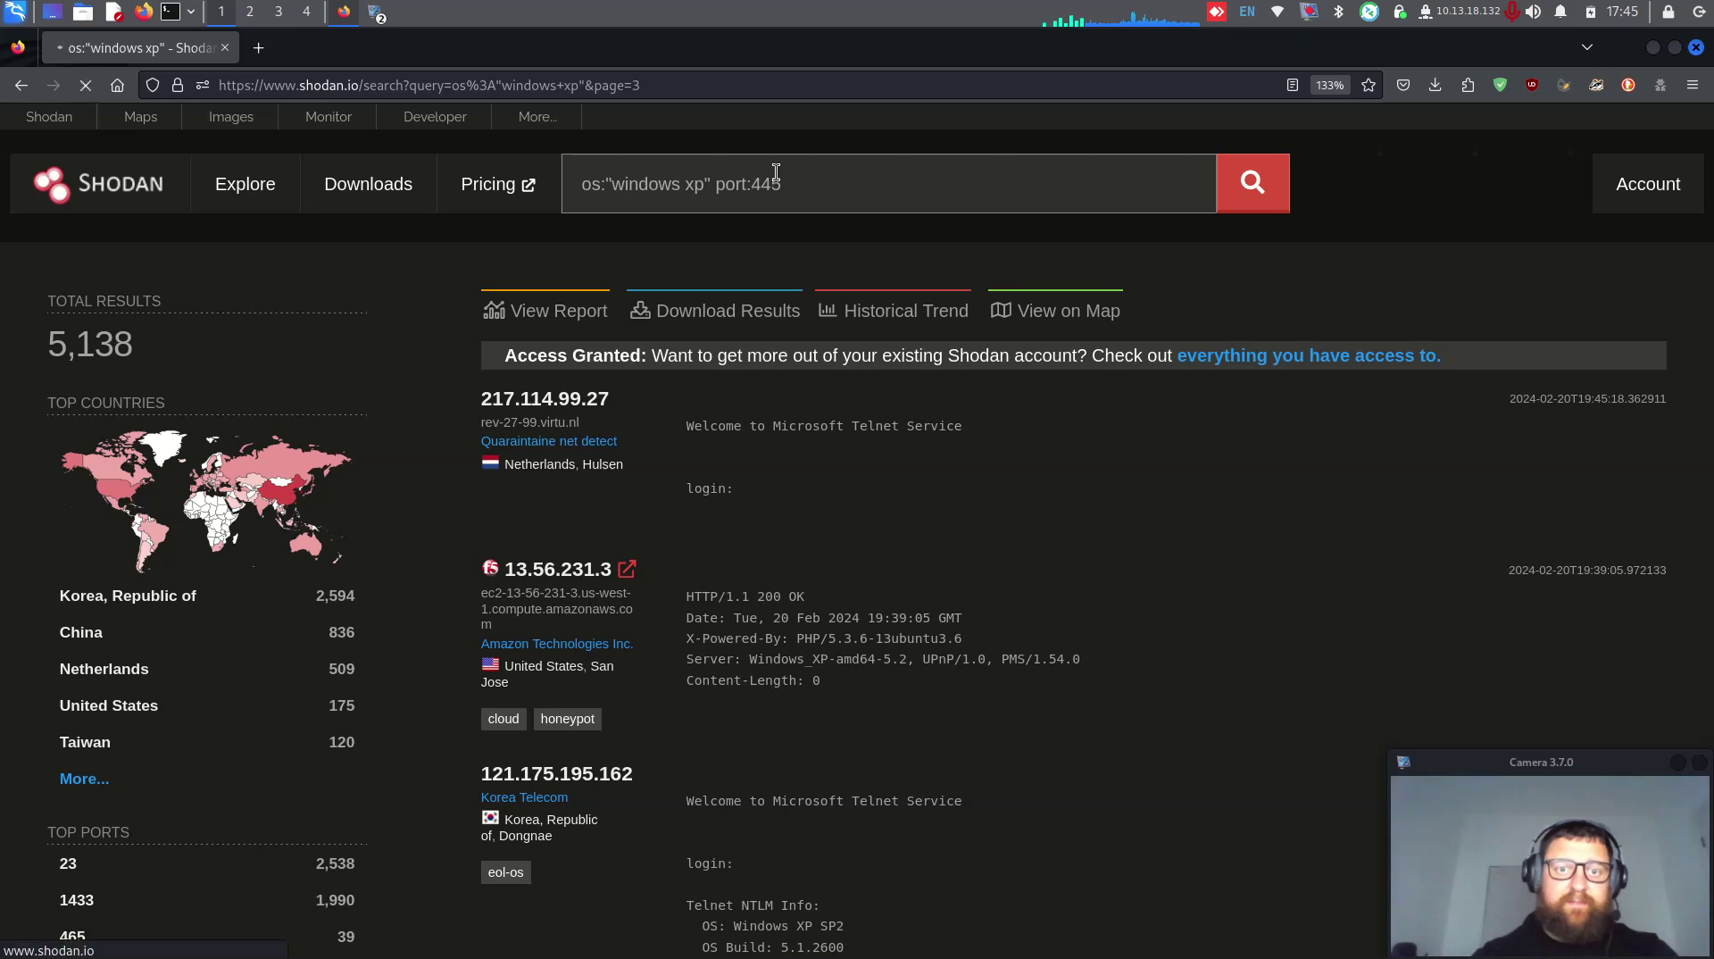
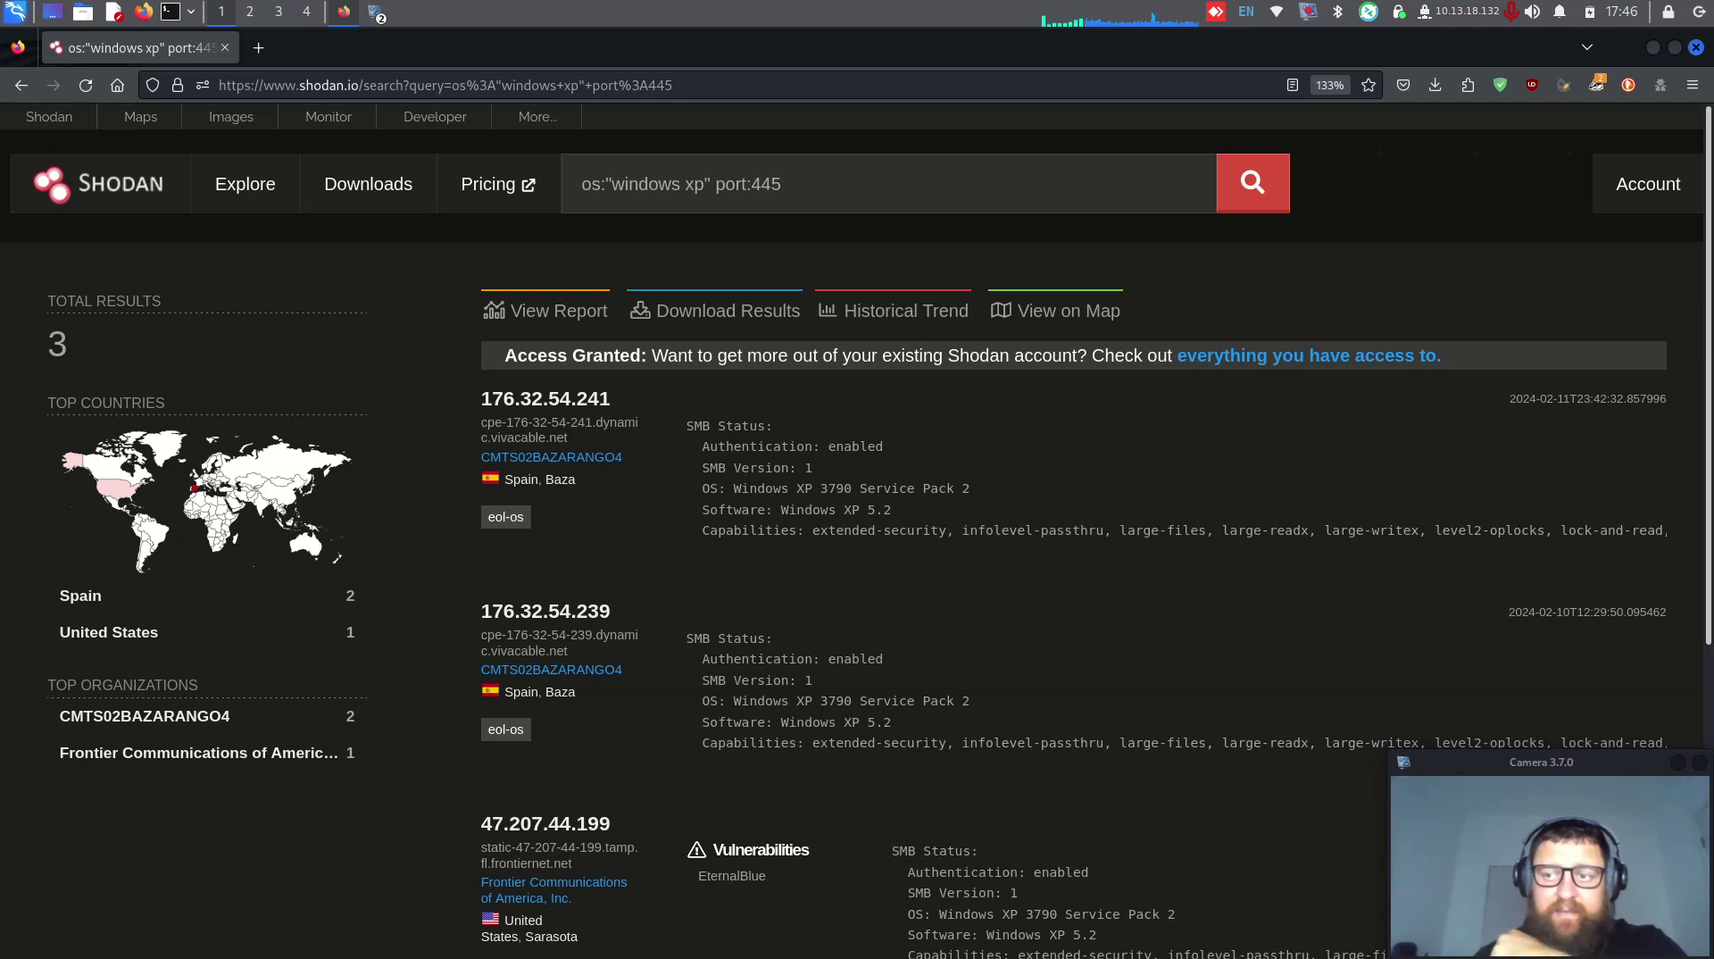
scroll(1709, 569, "down", 4)
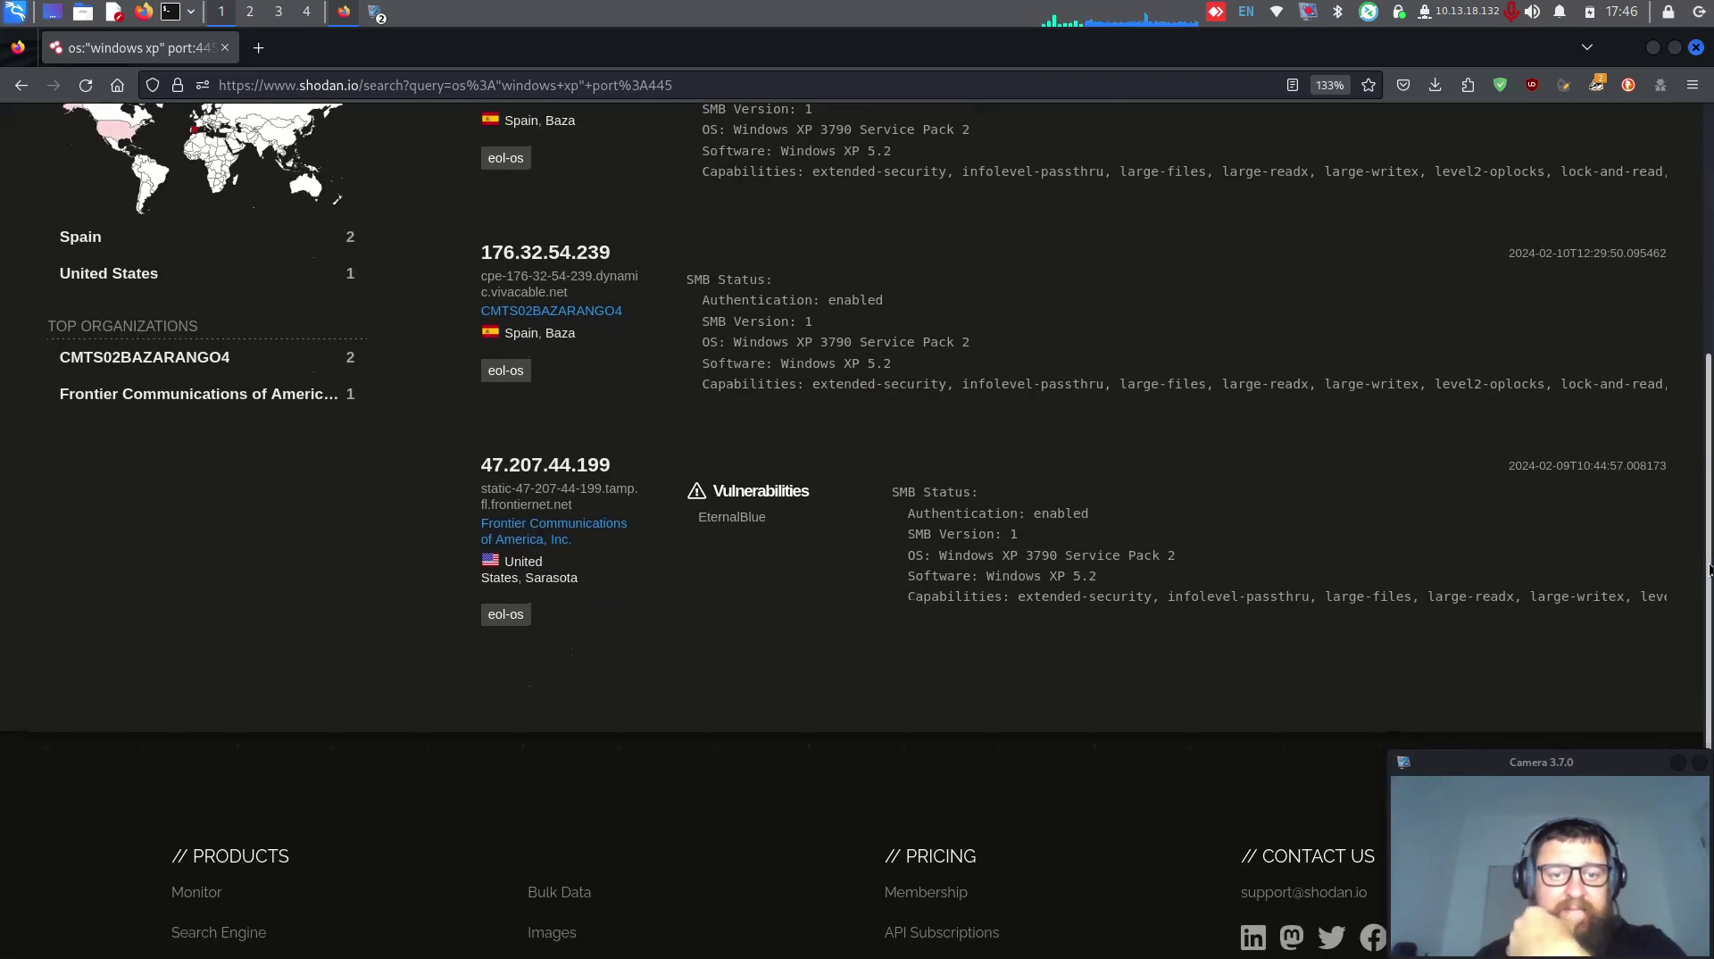
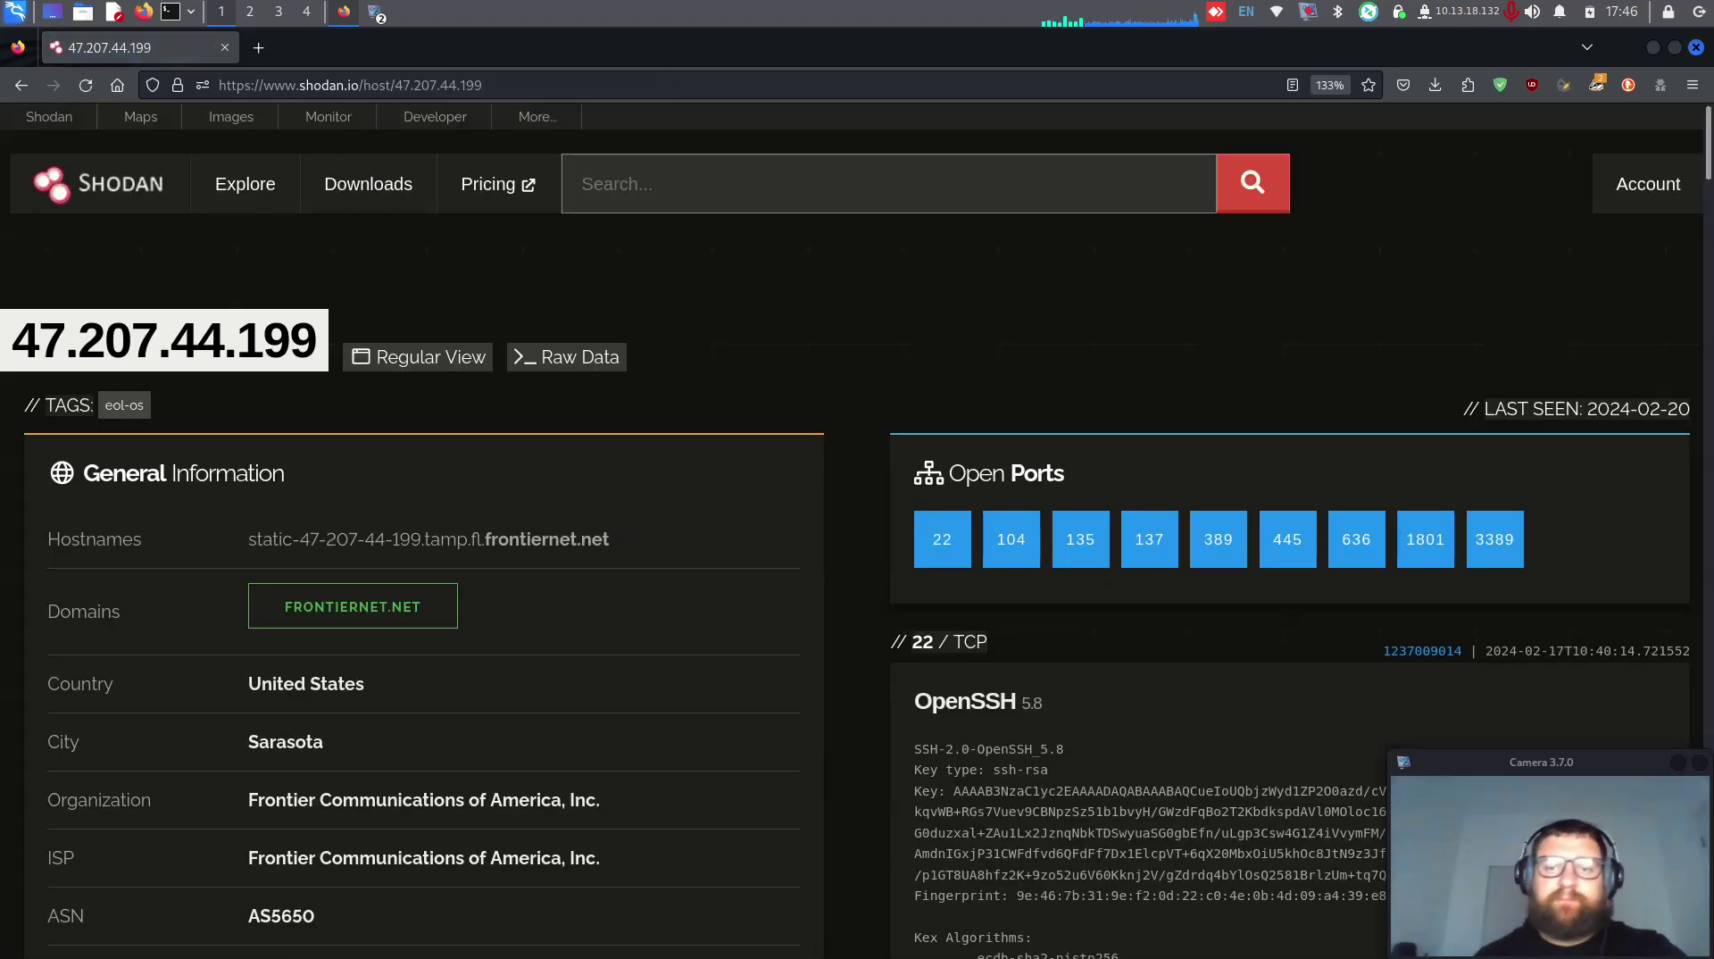
- Scroll the host page for 47.207.44.199 down to its Vulnerabilities list, starting with MS17-010
left_click_drag(1708, 148, 1710, 225)
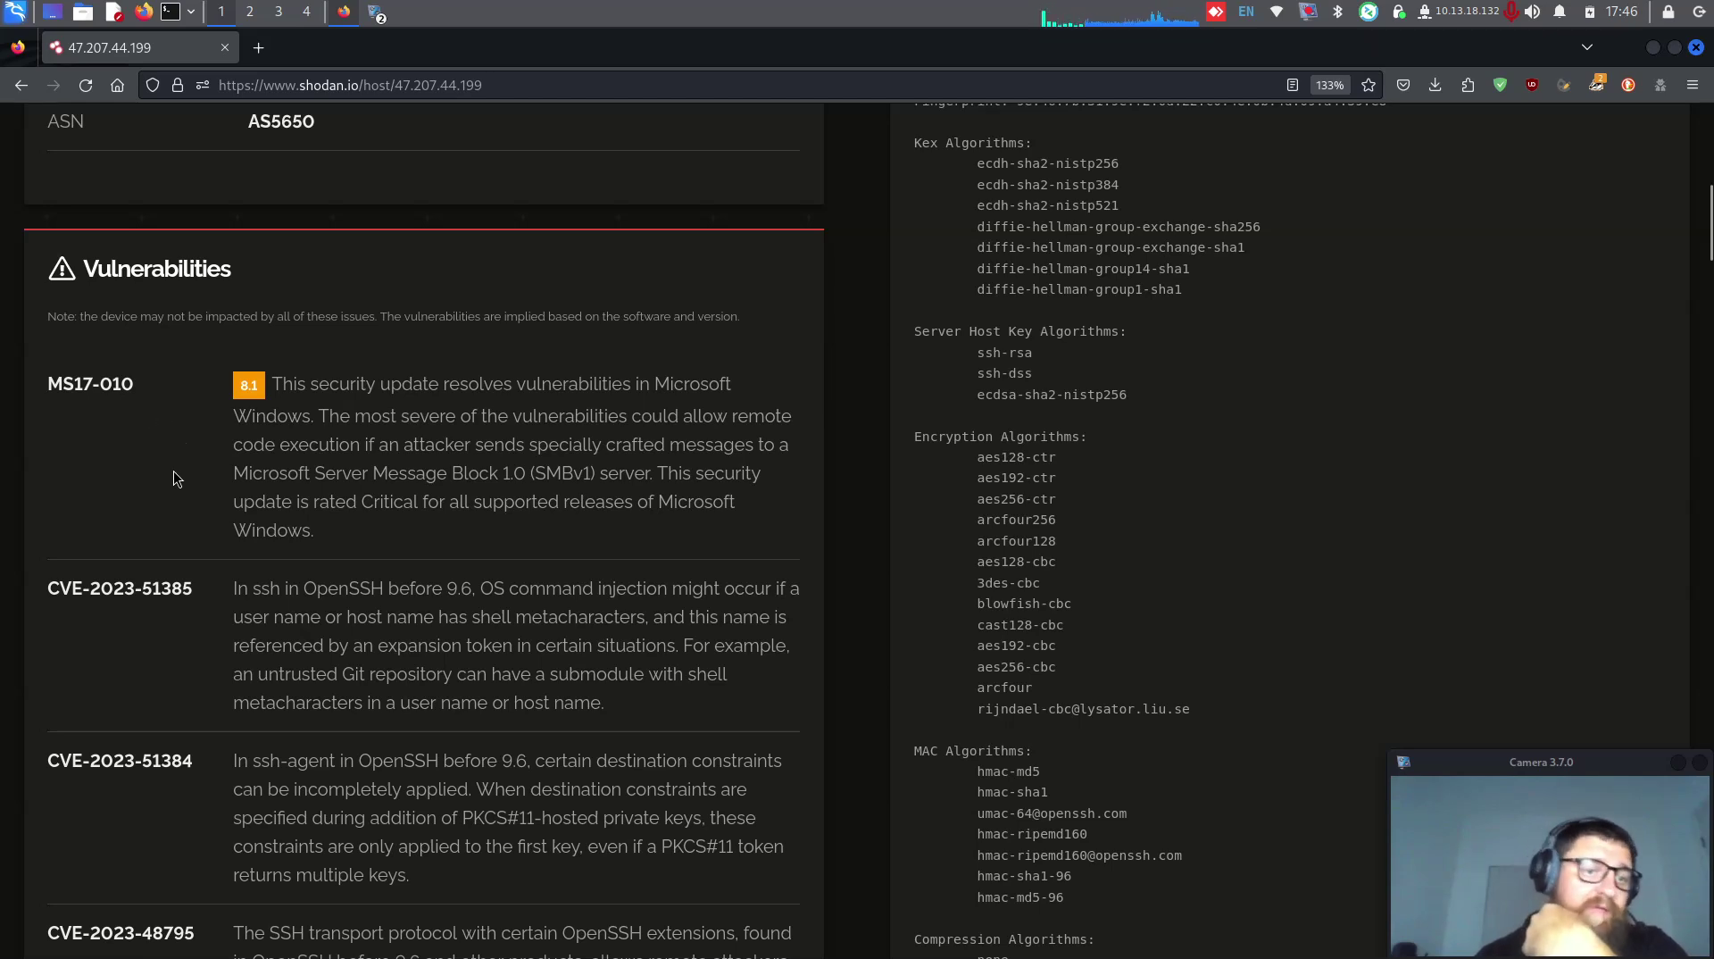
- Highlight the opening and the remote code execution sentence of the MS17-010 description
left_click_drag(282, 384, 548, 386)
left_click(548, 402)
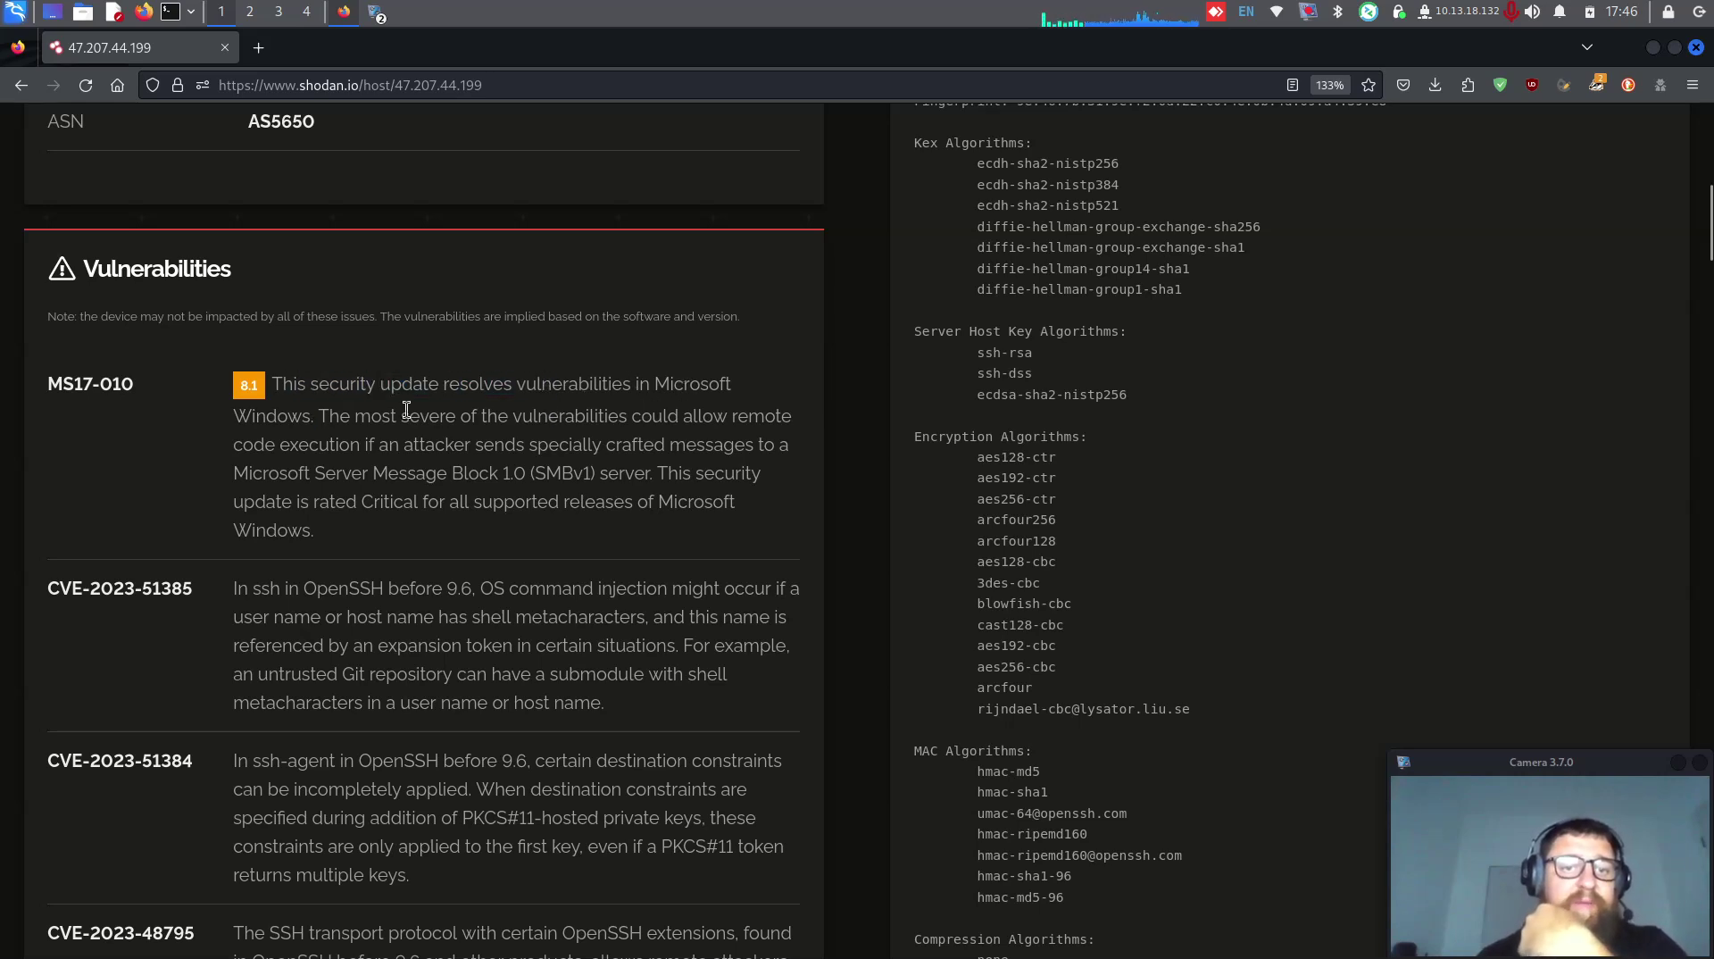
left_click_drag(397, 416, 719, 481)
left_click(719, 482)
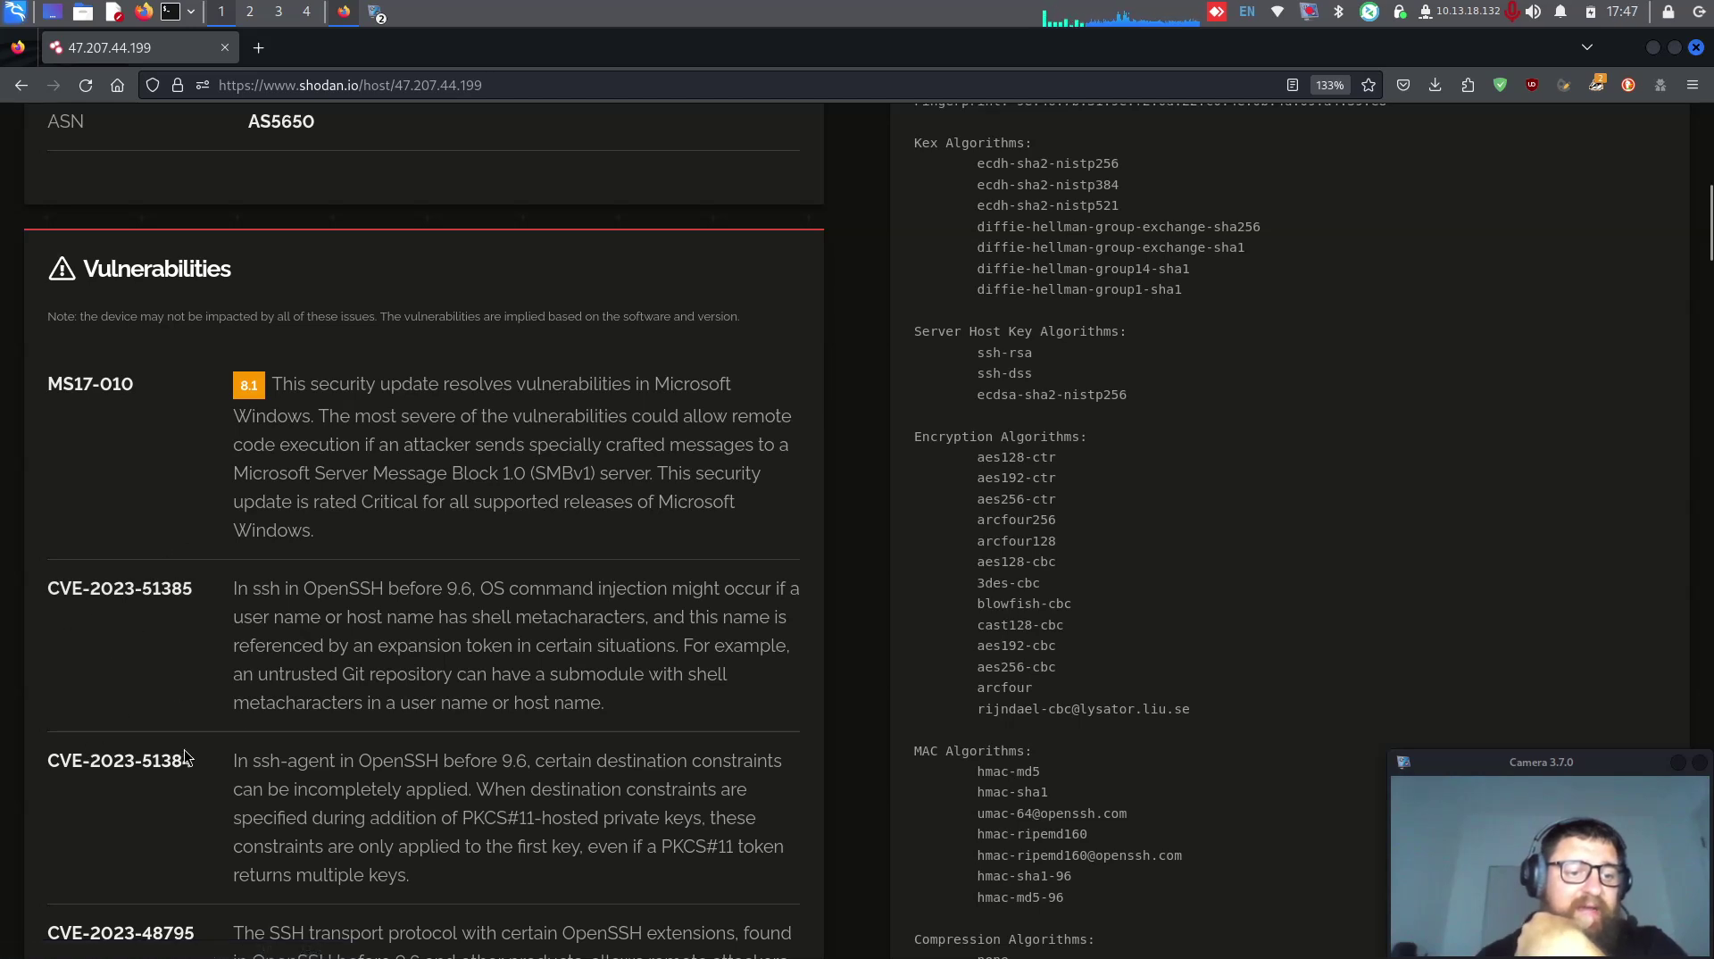
- Scroll down to CVE-2023-48795 (Terrapin), CVE-2023-38408 and port 135's RPC Endpoint Mapper details
scroll(428, 649, "down", 3)
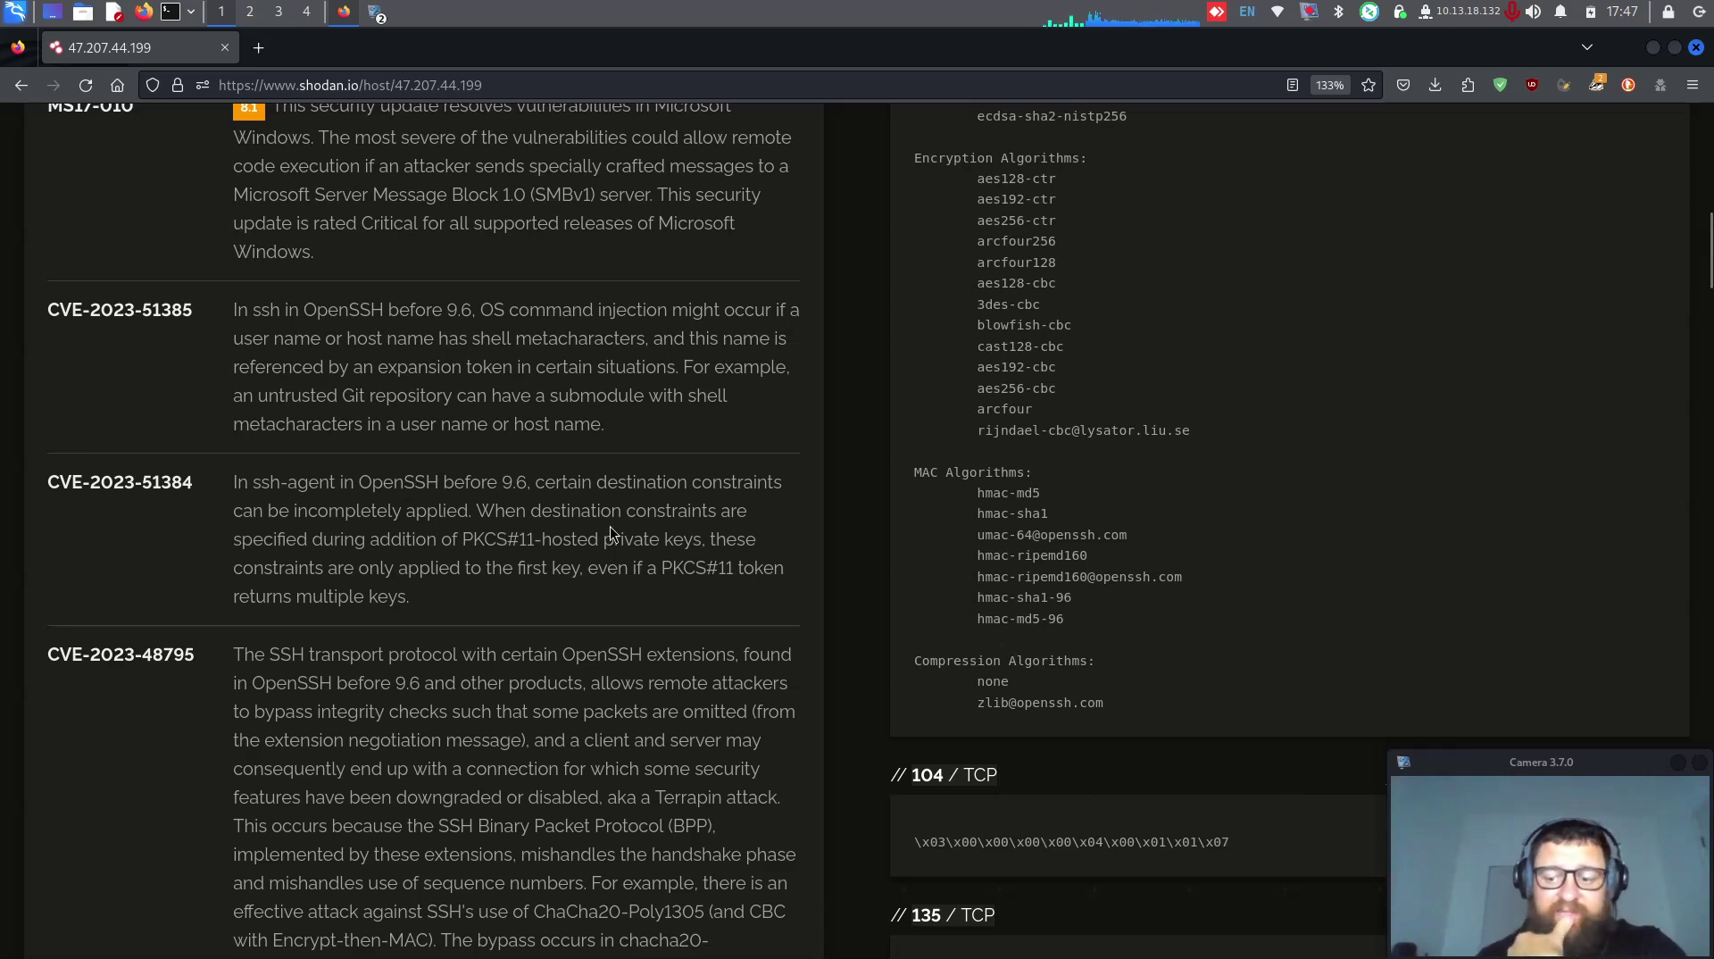
scroll(611, 533, "down", 4)
scroll(609, 526, "down", 4)
- Highlight both RPC endpoint blocks, scroll to CVE-2021-36368 and CVE-2020-15778, then open the home folder
scroll(611, 533, "down", 1)
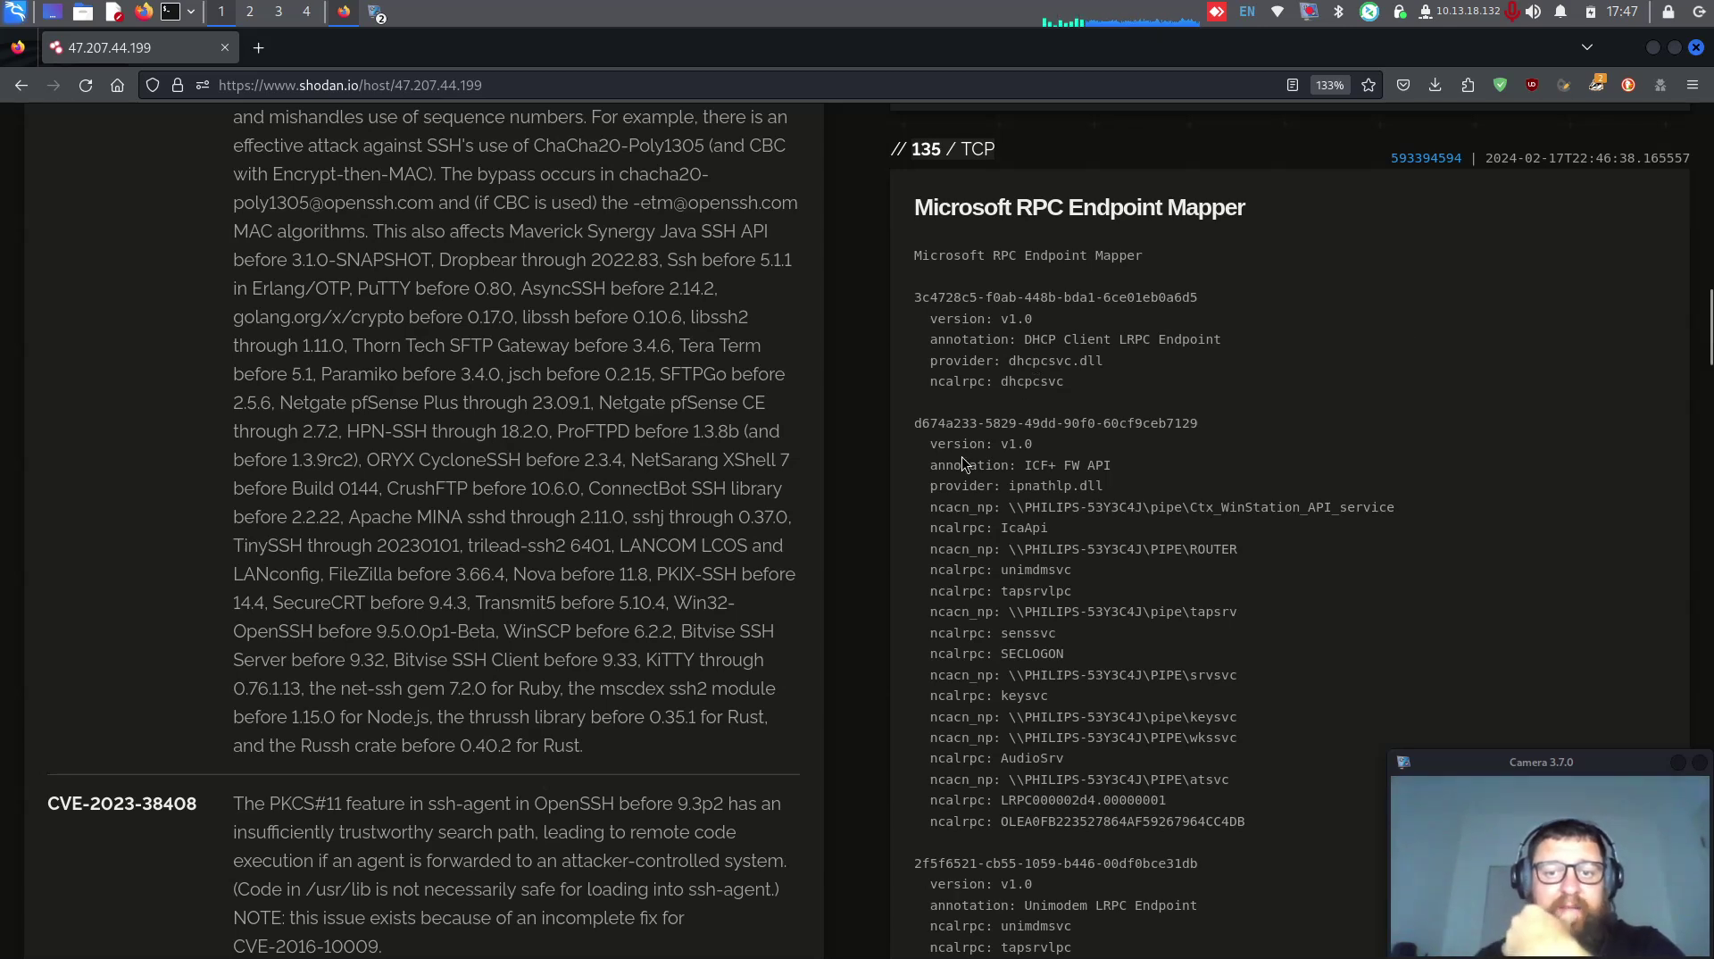
mouse_move(911, 302)
left_mouse_down()
mouse_move(1214, 343)
mouse_move(1009, 465)
left_mouse_up()
left_click(1097, 382)
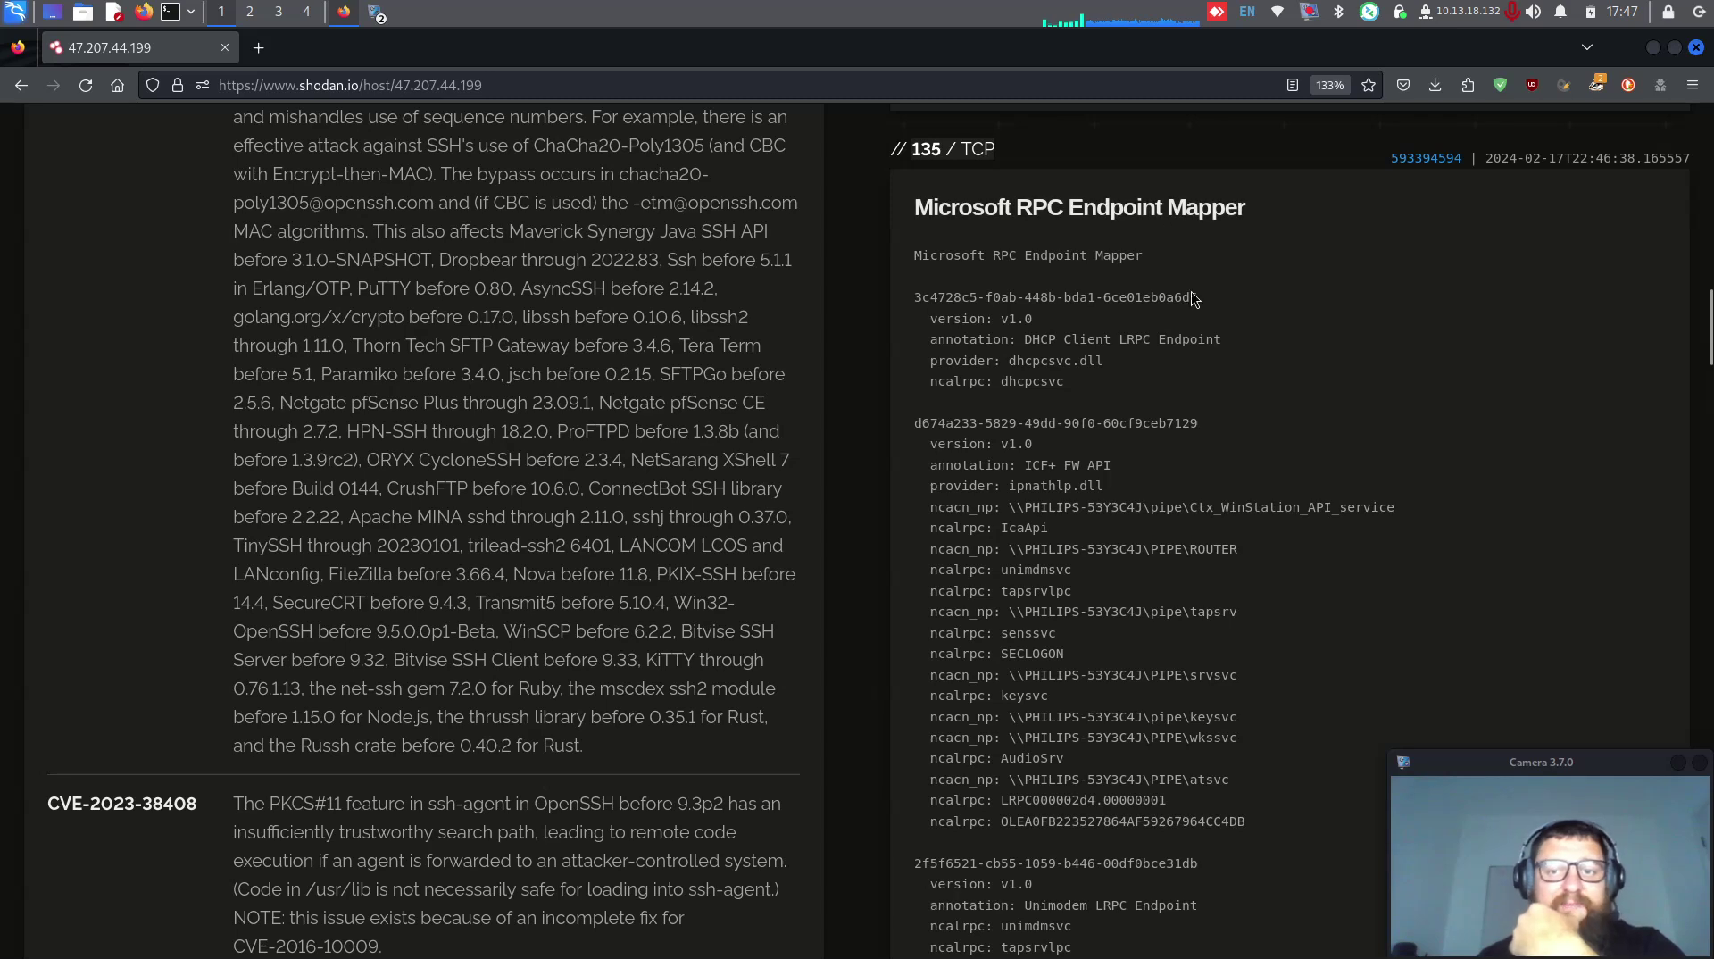
left_click_drag(926, 438, 1237, 815)
left_click(1238, 814)
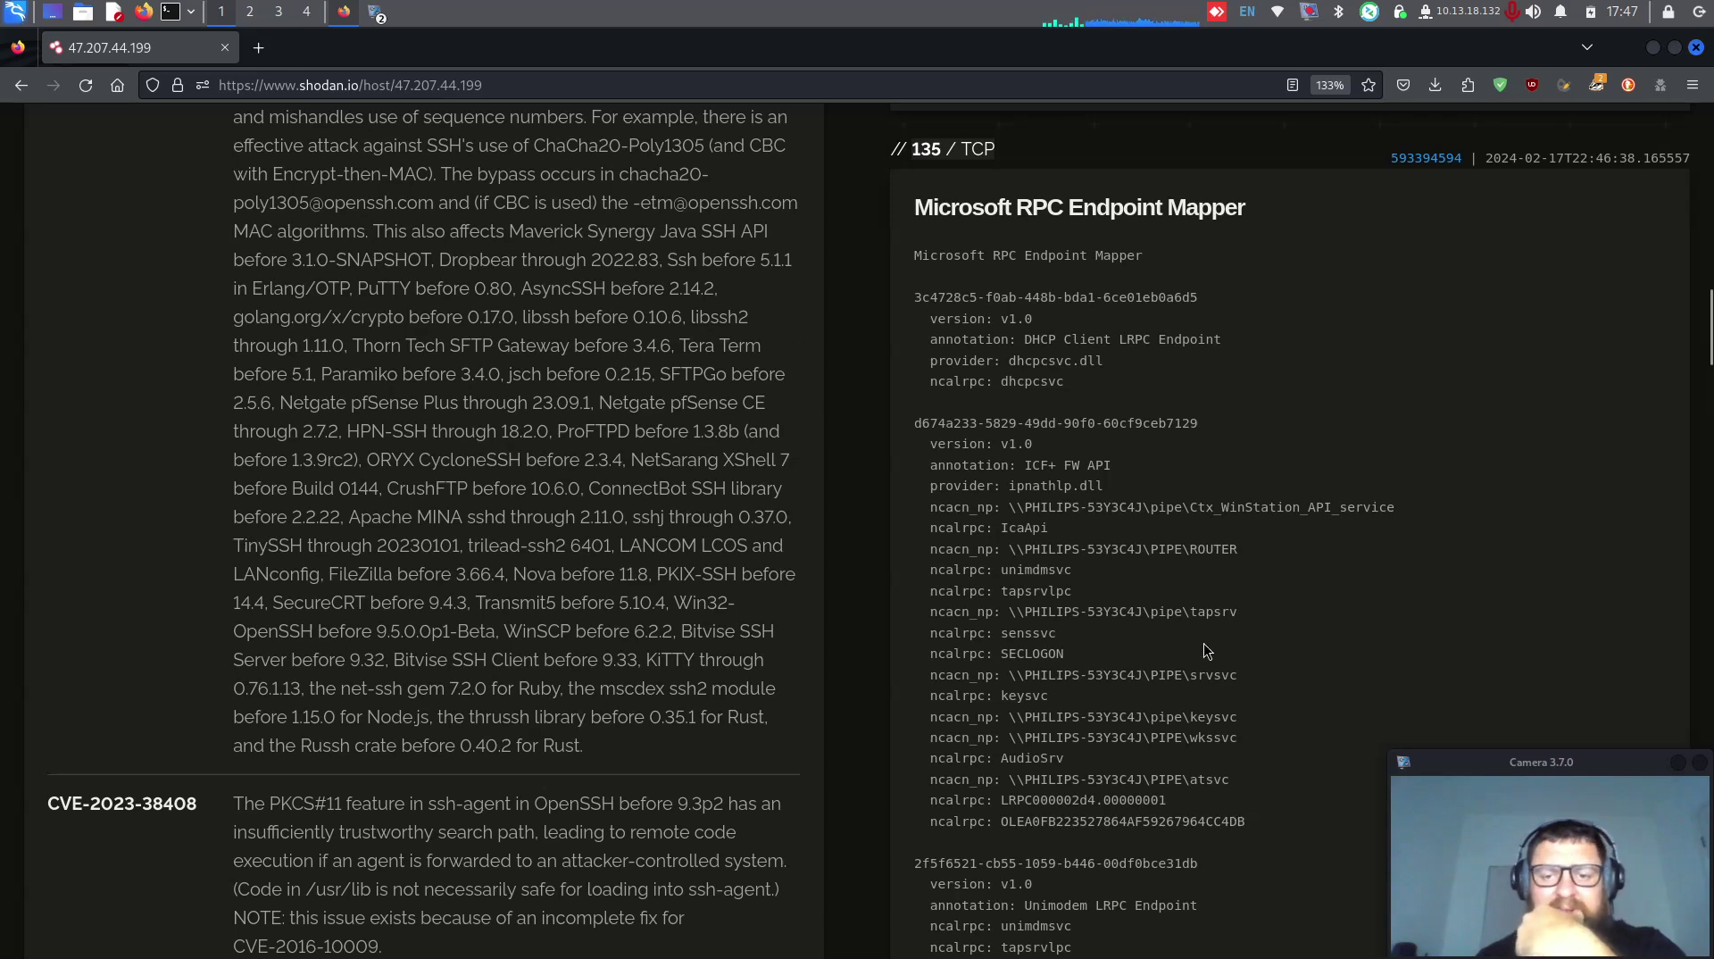
left_click_drag(1708, 310, 1708, 361)
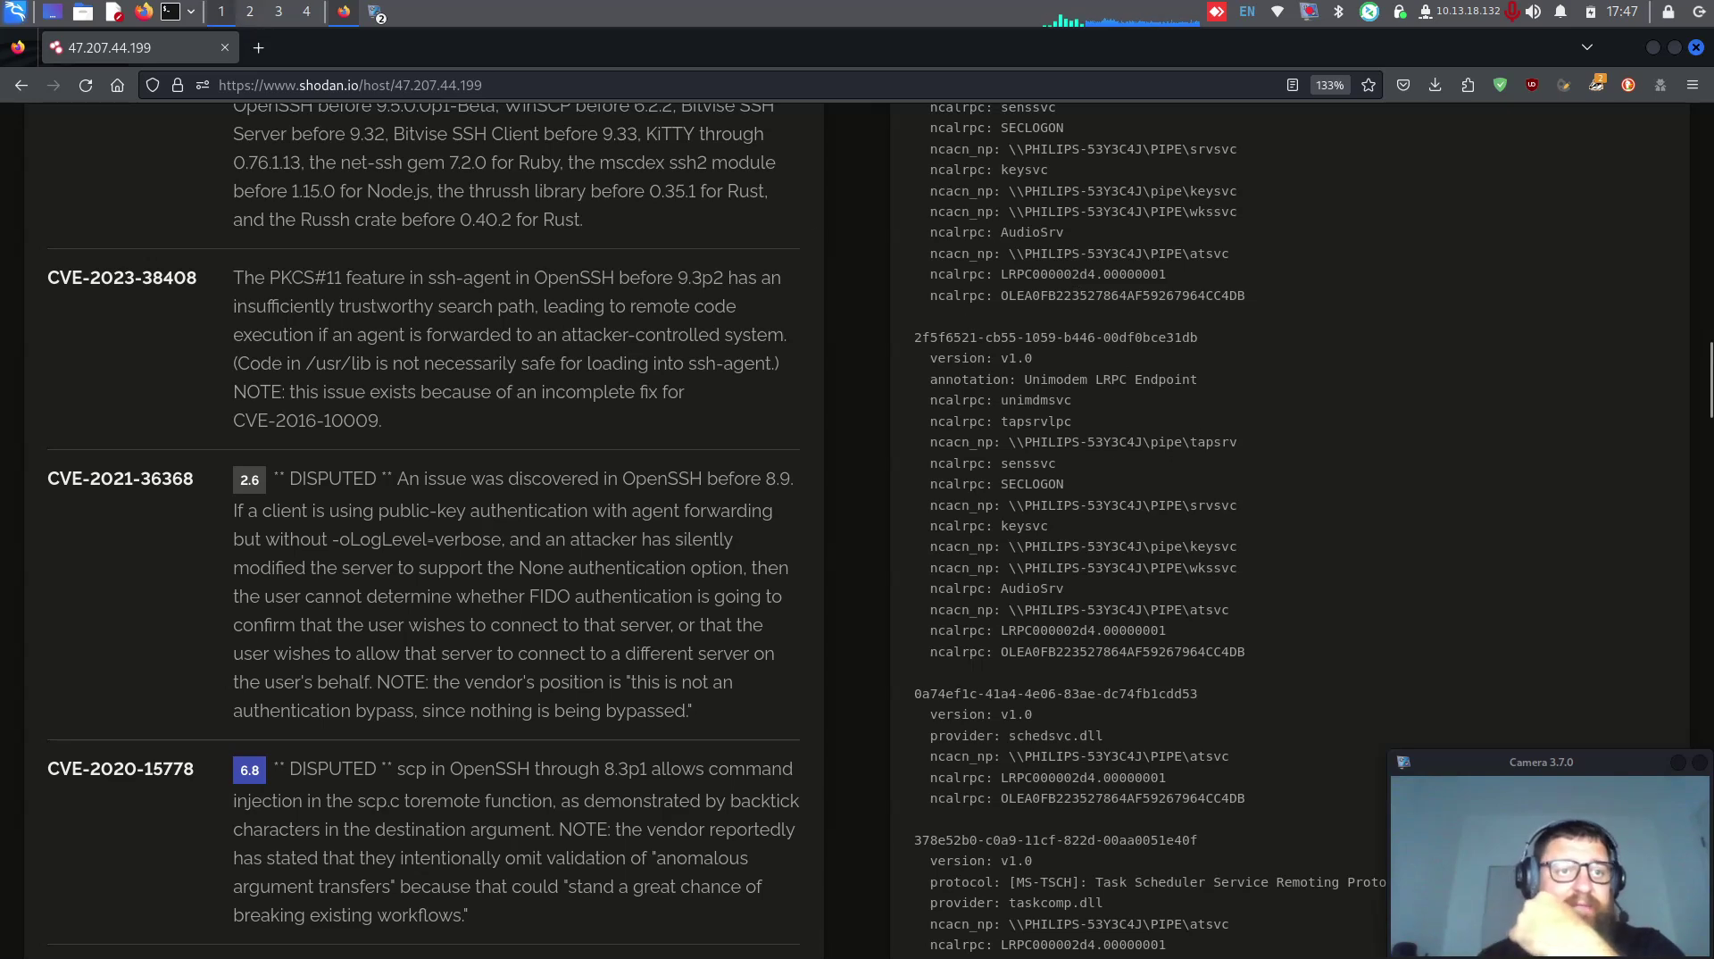
left_click(89, 13)
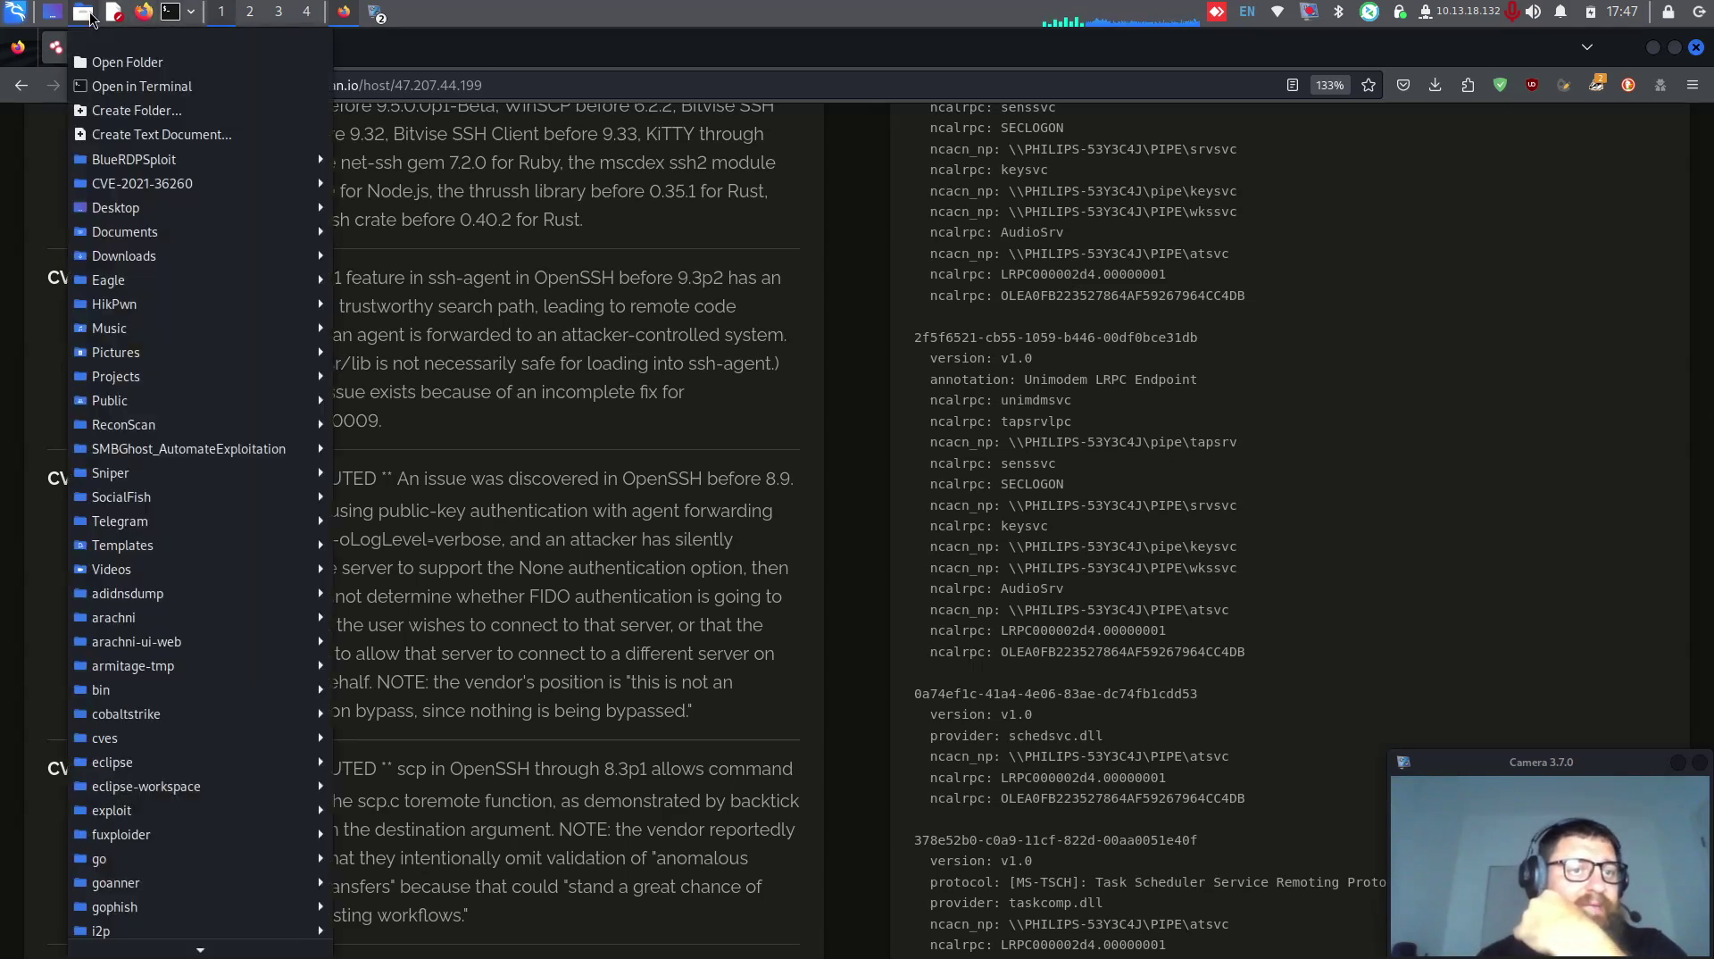
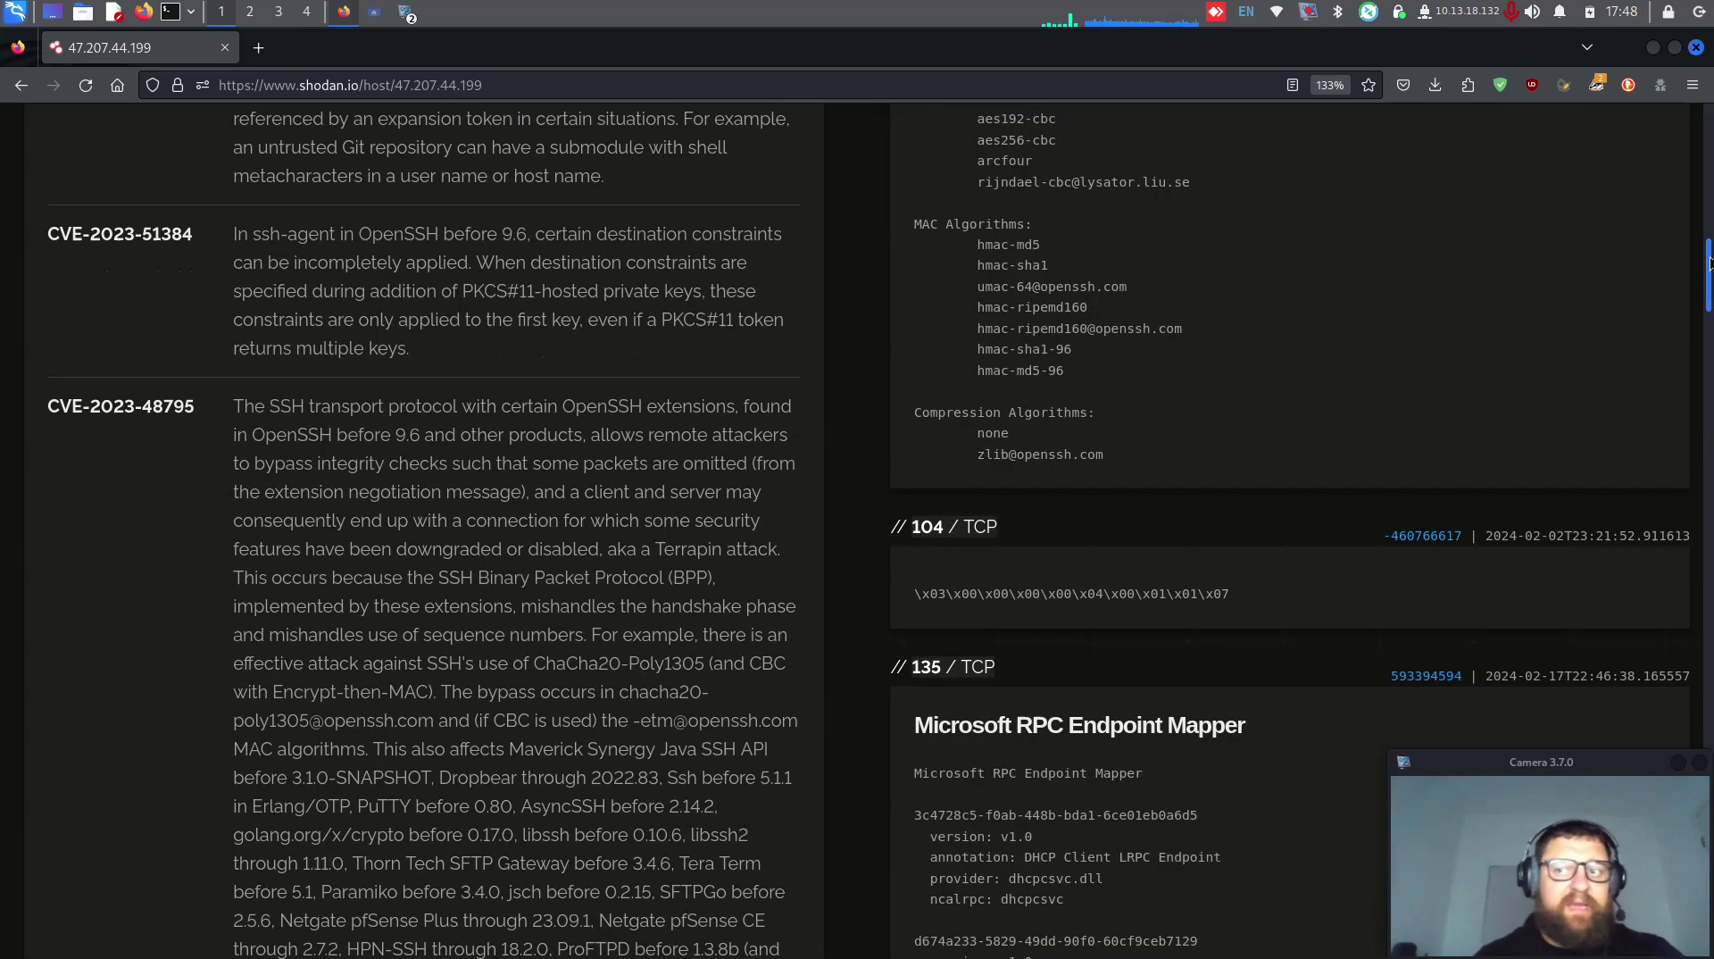
- Scroll back to the top of the 47.207.44.199 host page showing ports 104 and 135
left_click_drag(1707, 283, 1708, 150)
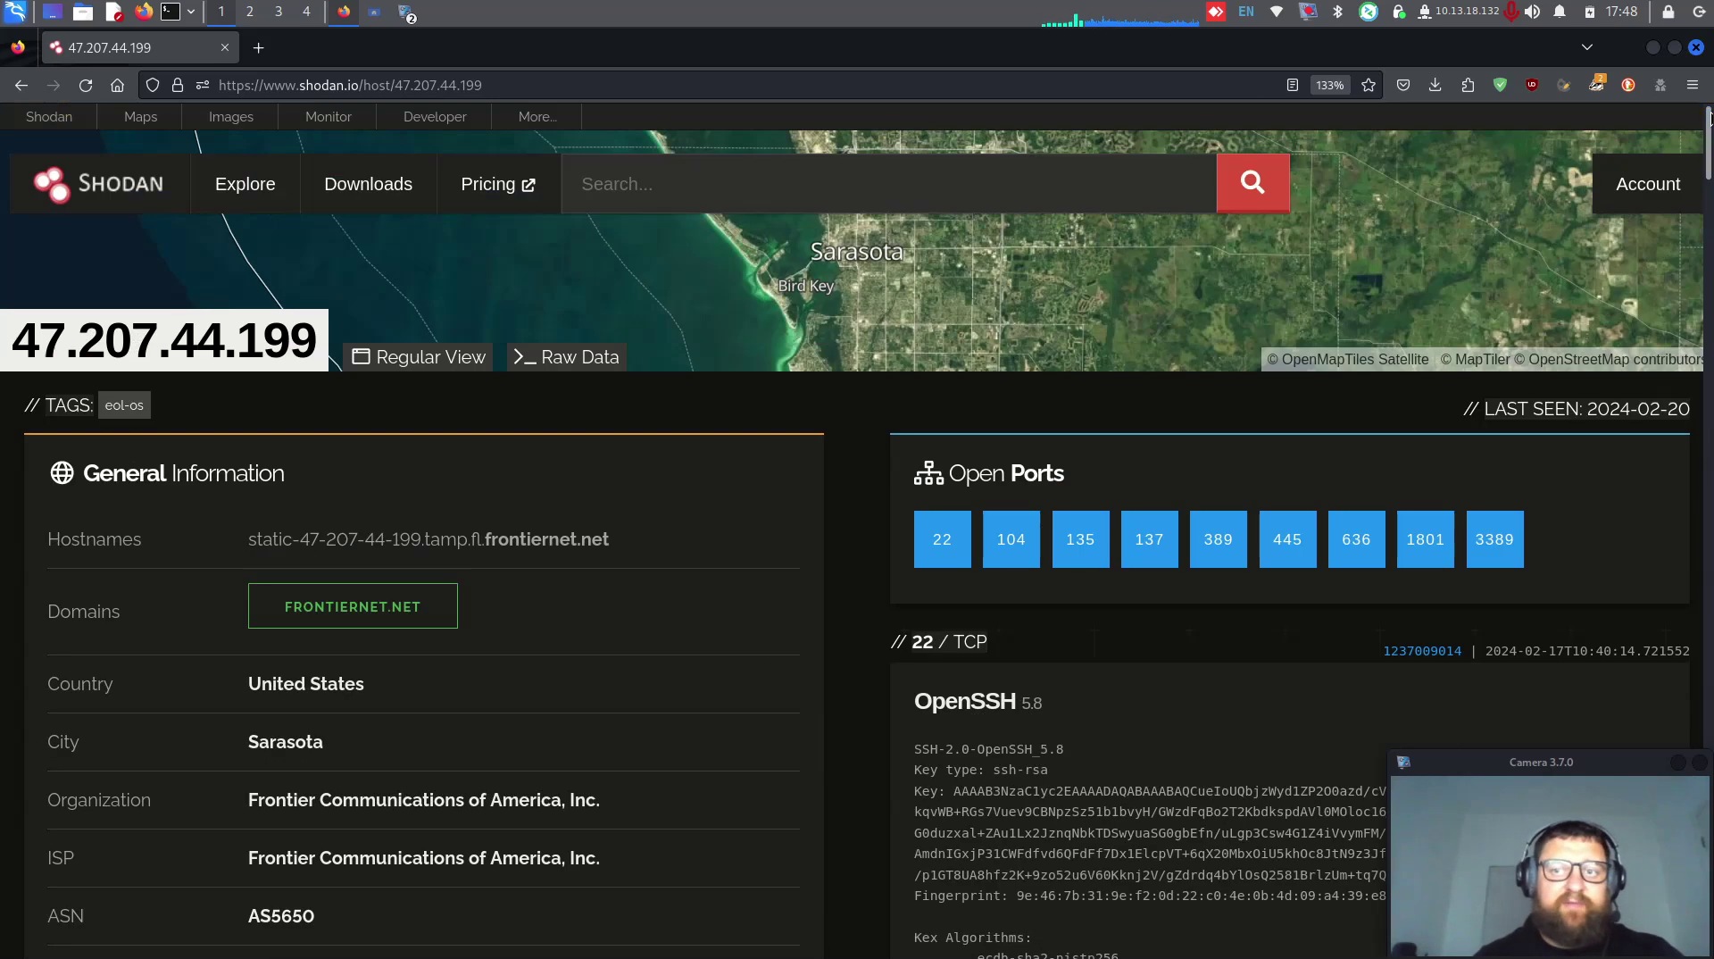
- Search Shodan for authentication:"disabled", which returns no results
left_click(826, 177)
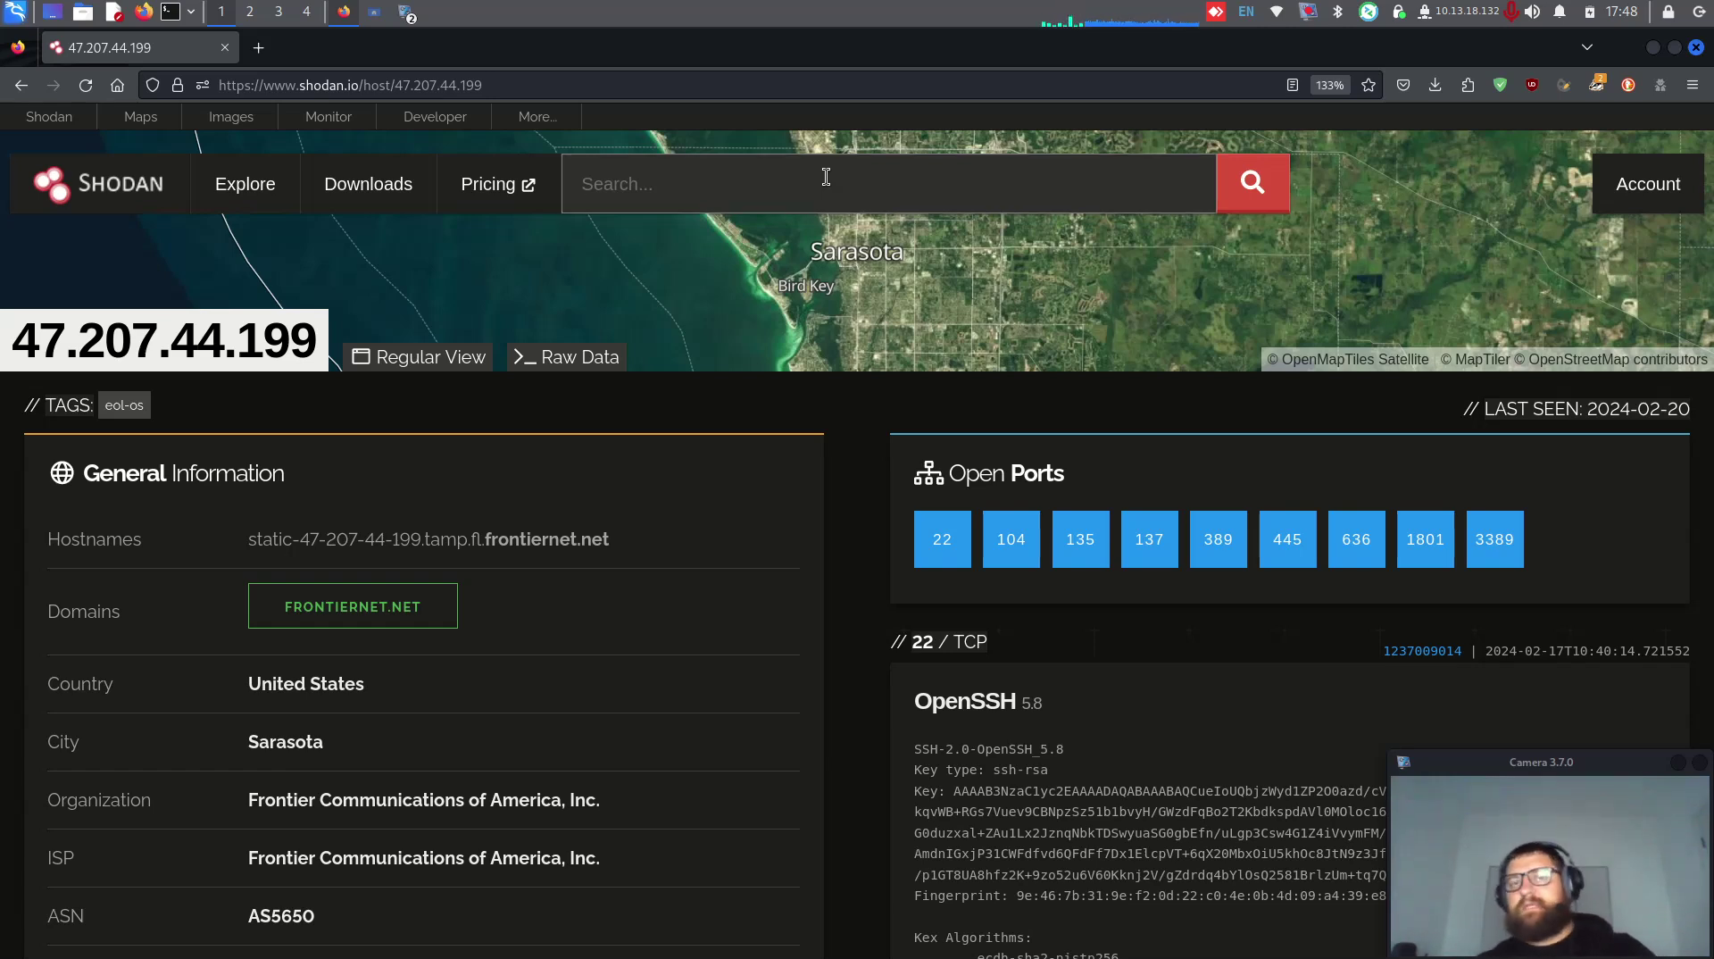
type("a")
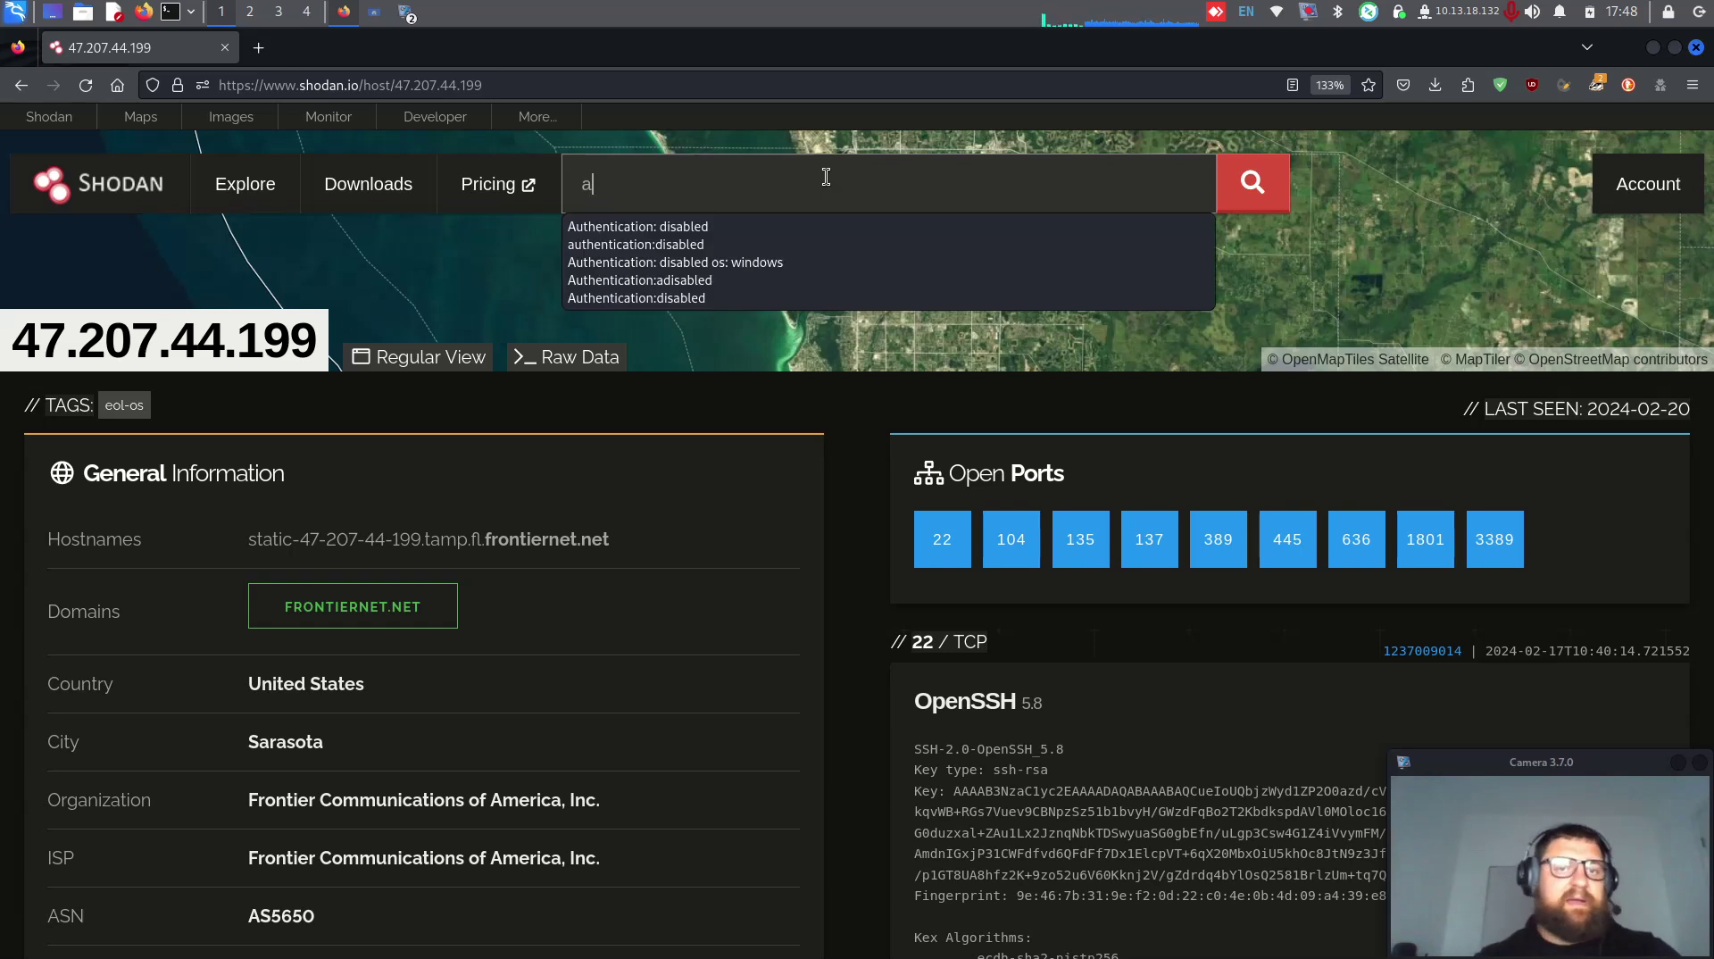
type("u")
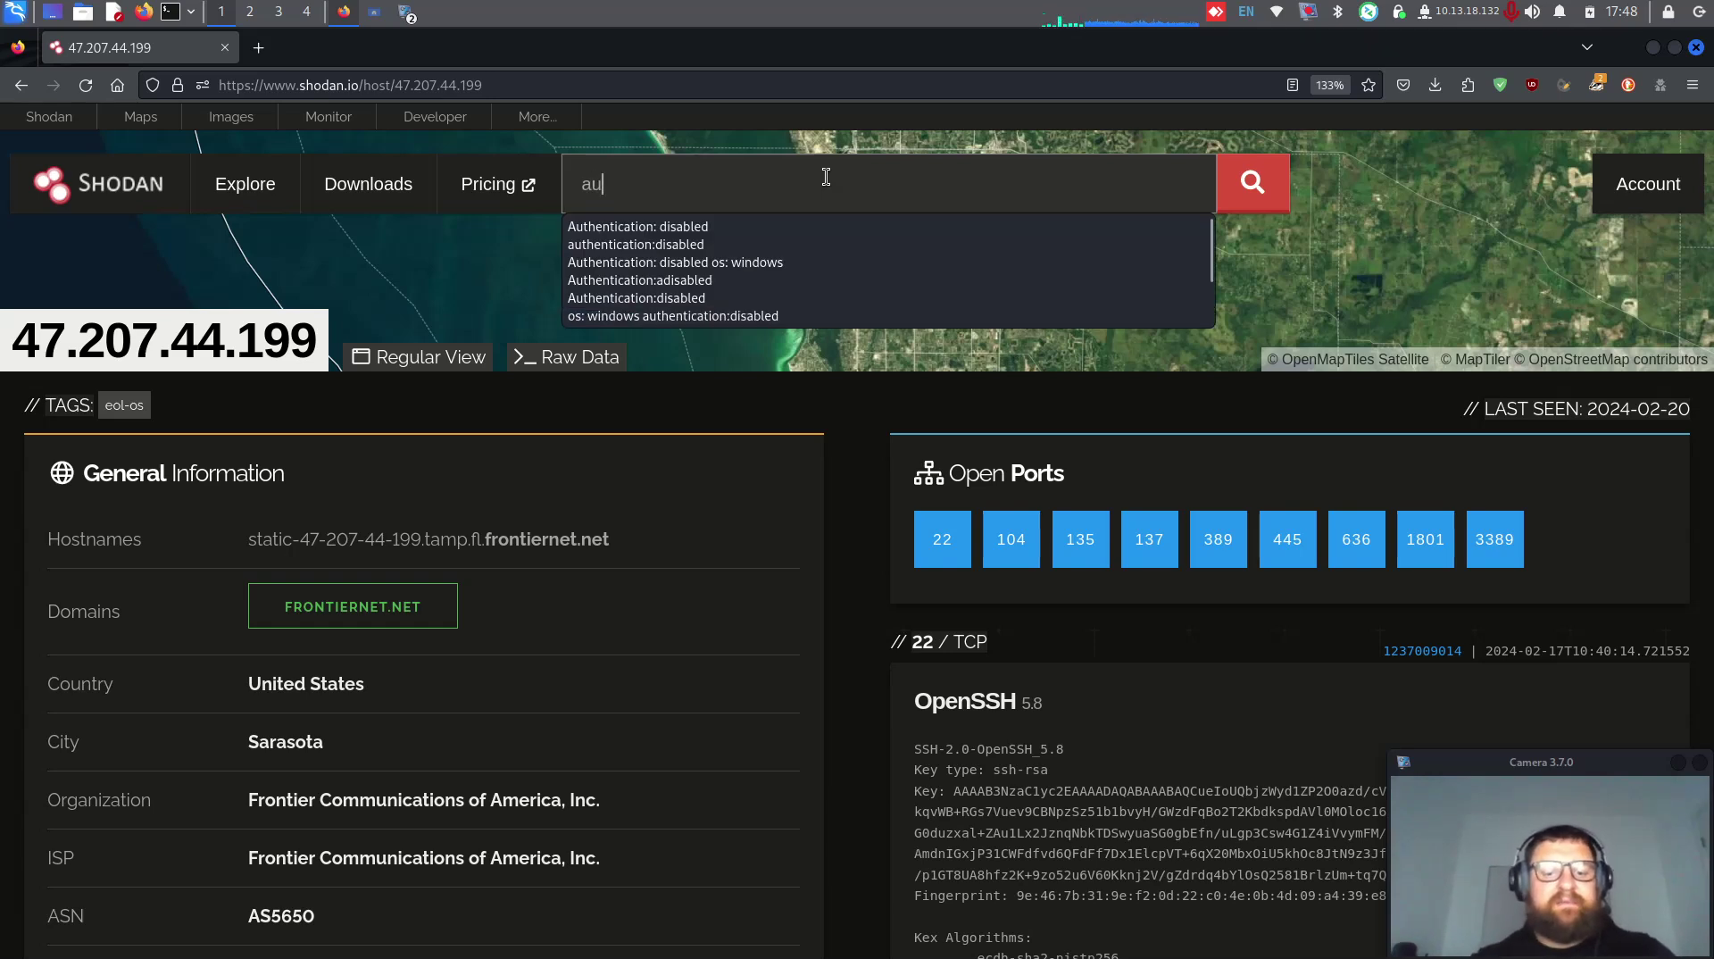
type("thentication:\"disabled")
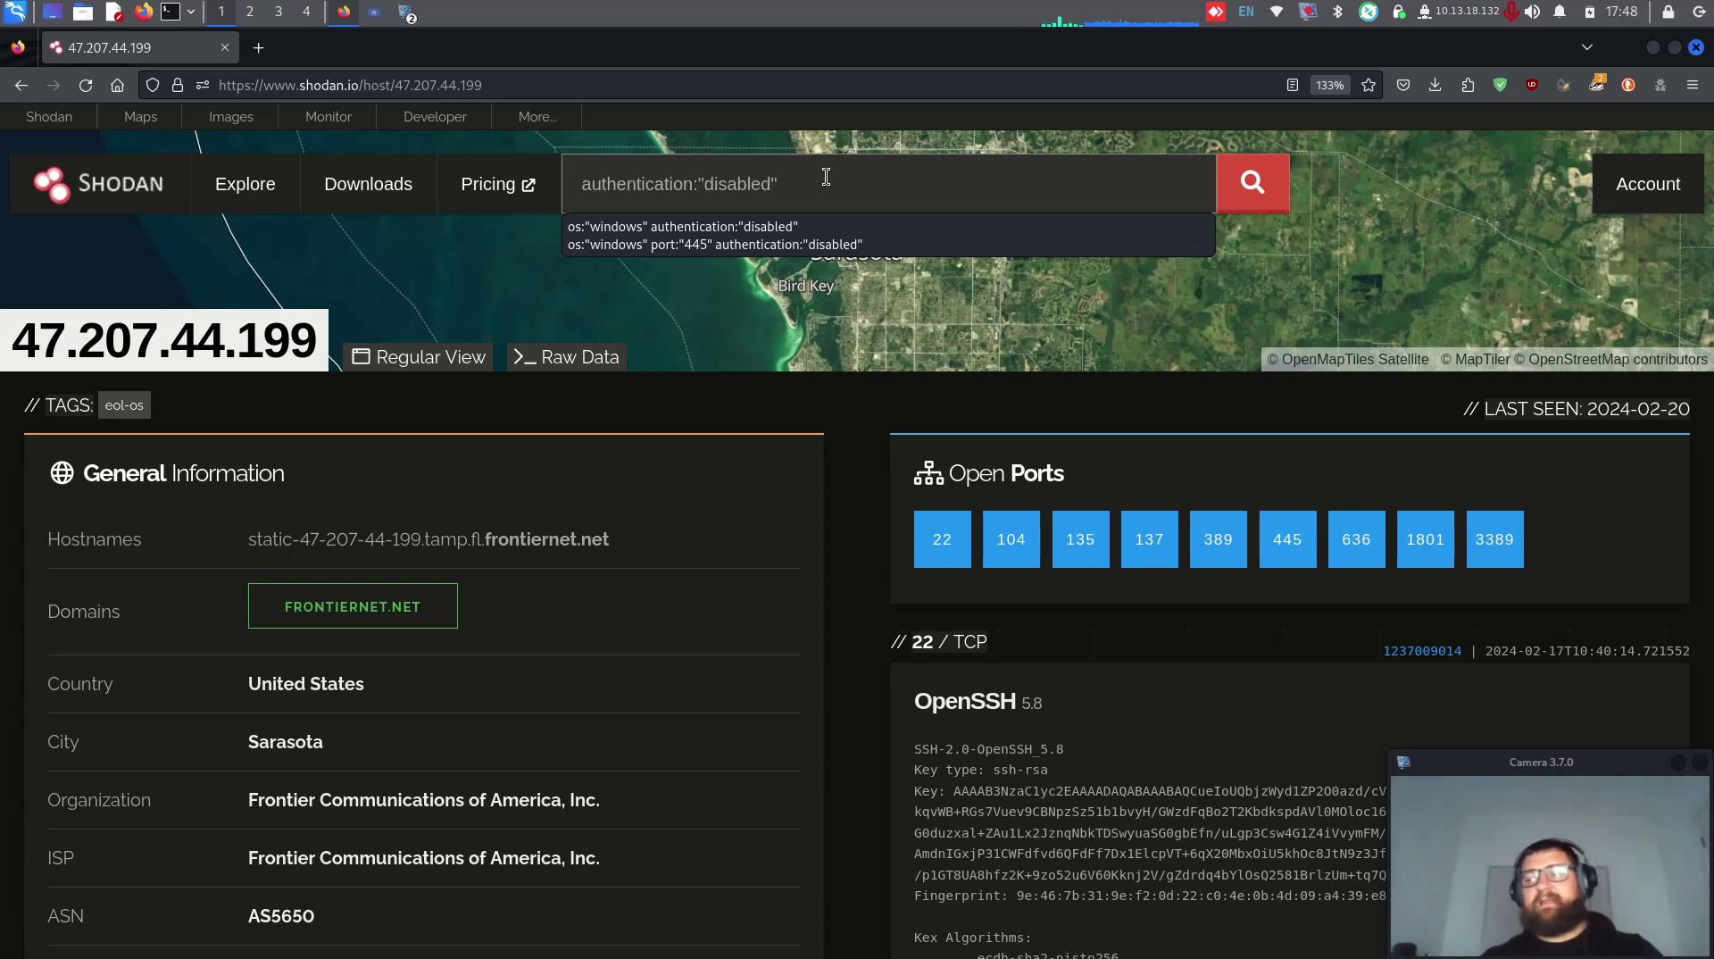
key("Return")
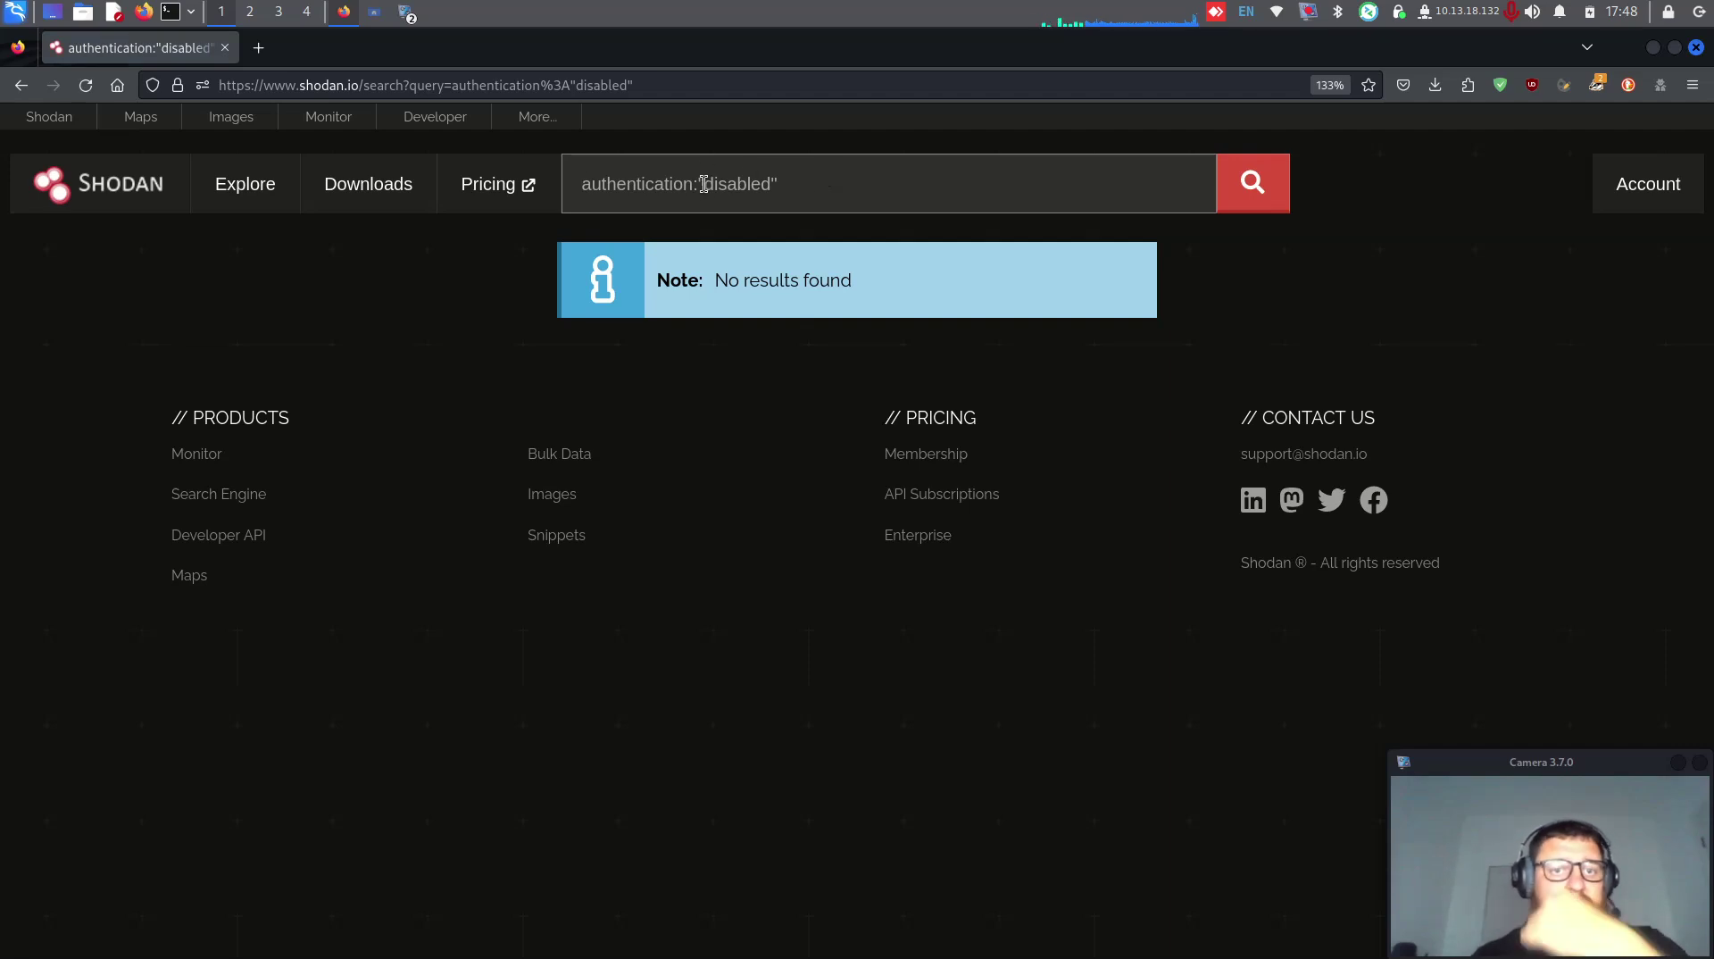
- Rerun the query as Authentication: "disabled", returning 338,974 mostly SMB port-445 hosts
left_click_drag(591, 183, 558, 185)
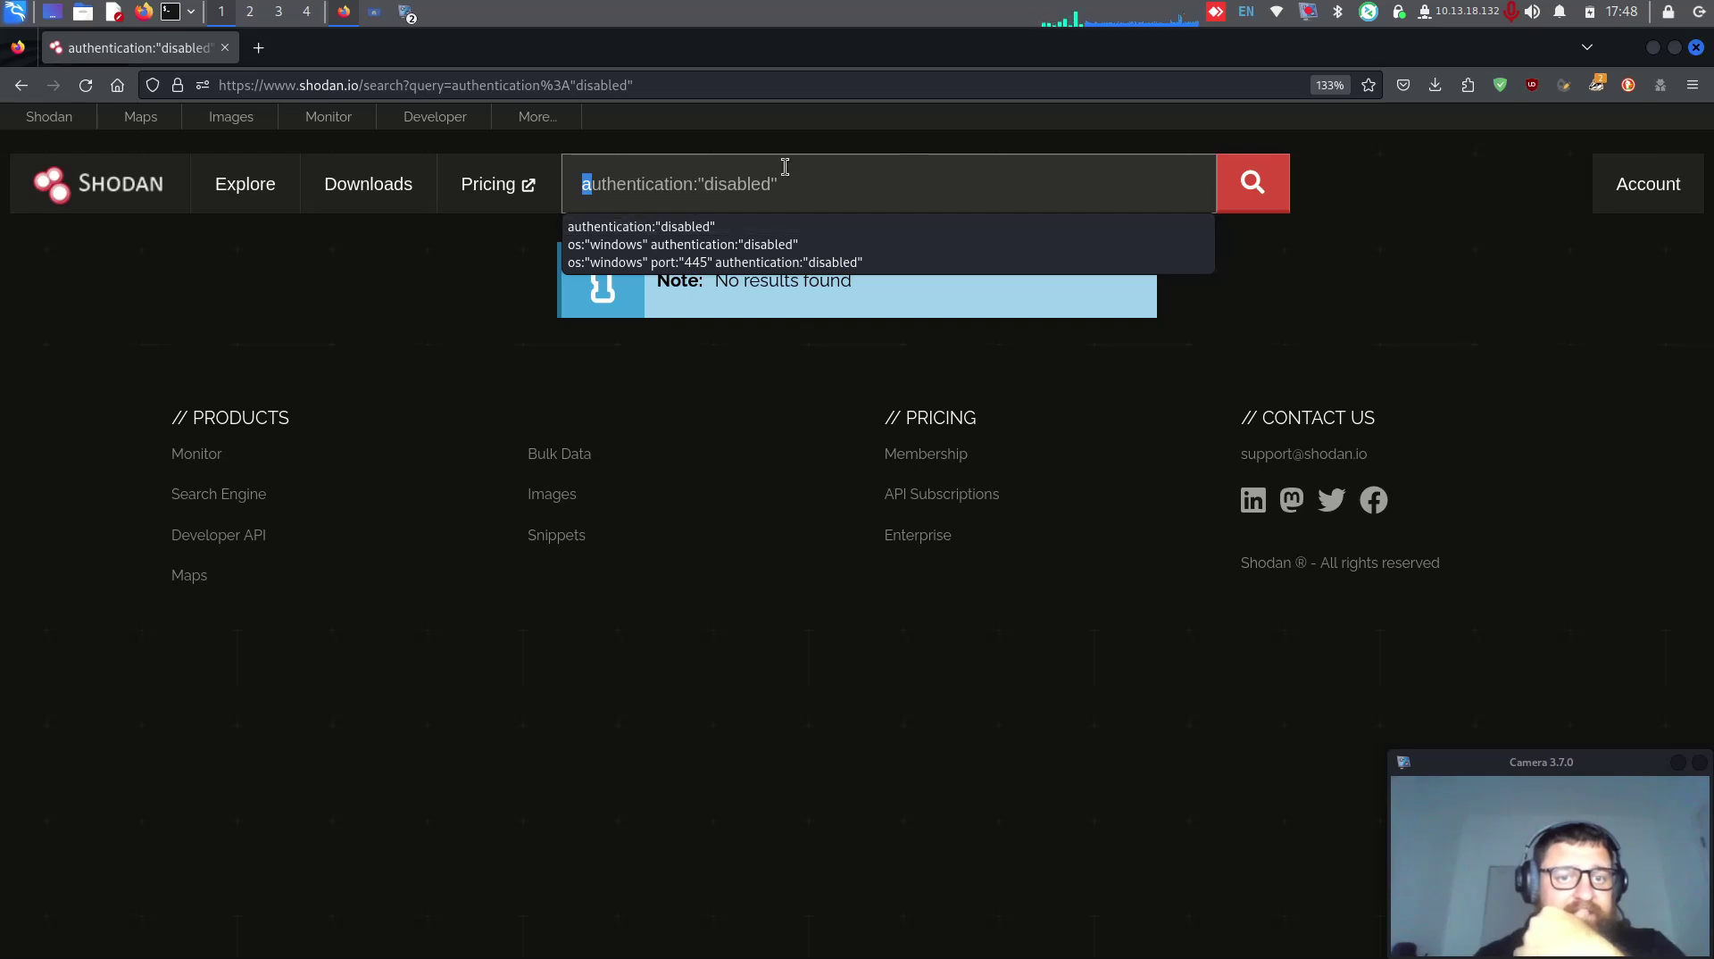
type("A")
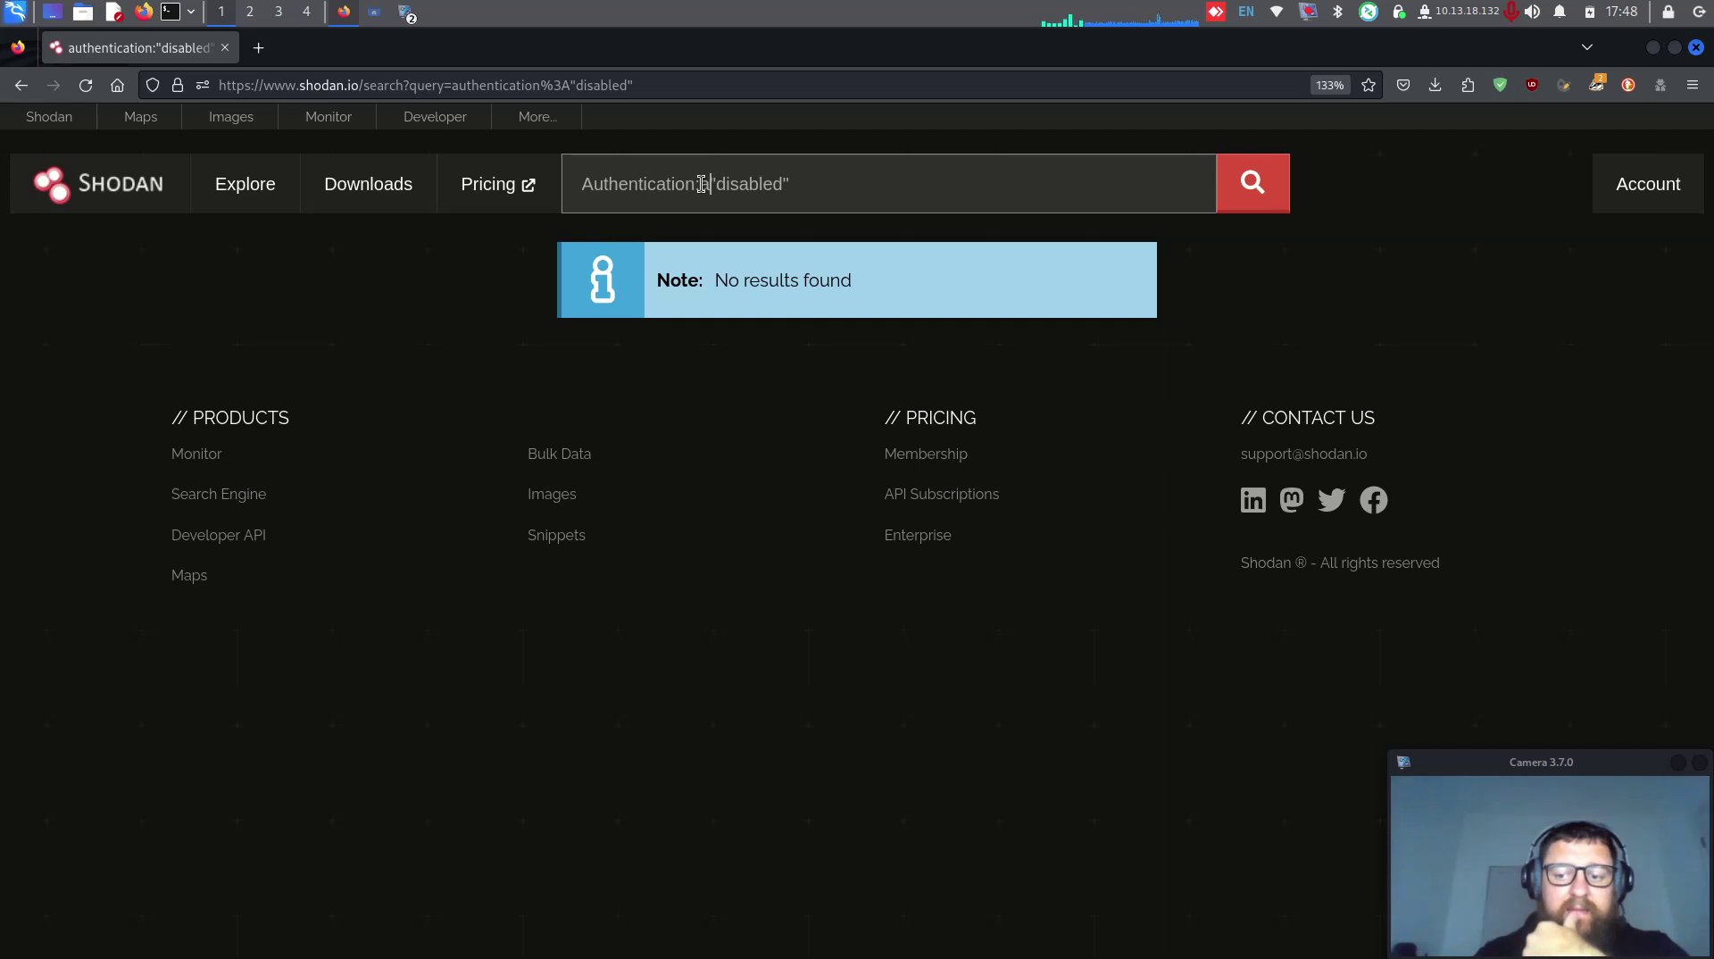
key("BackSpace")
key("Return")
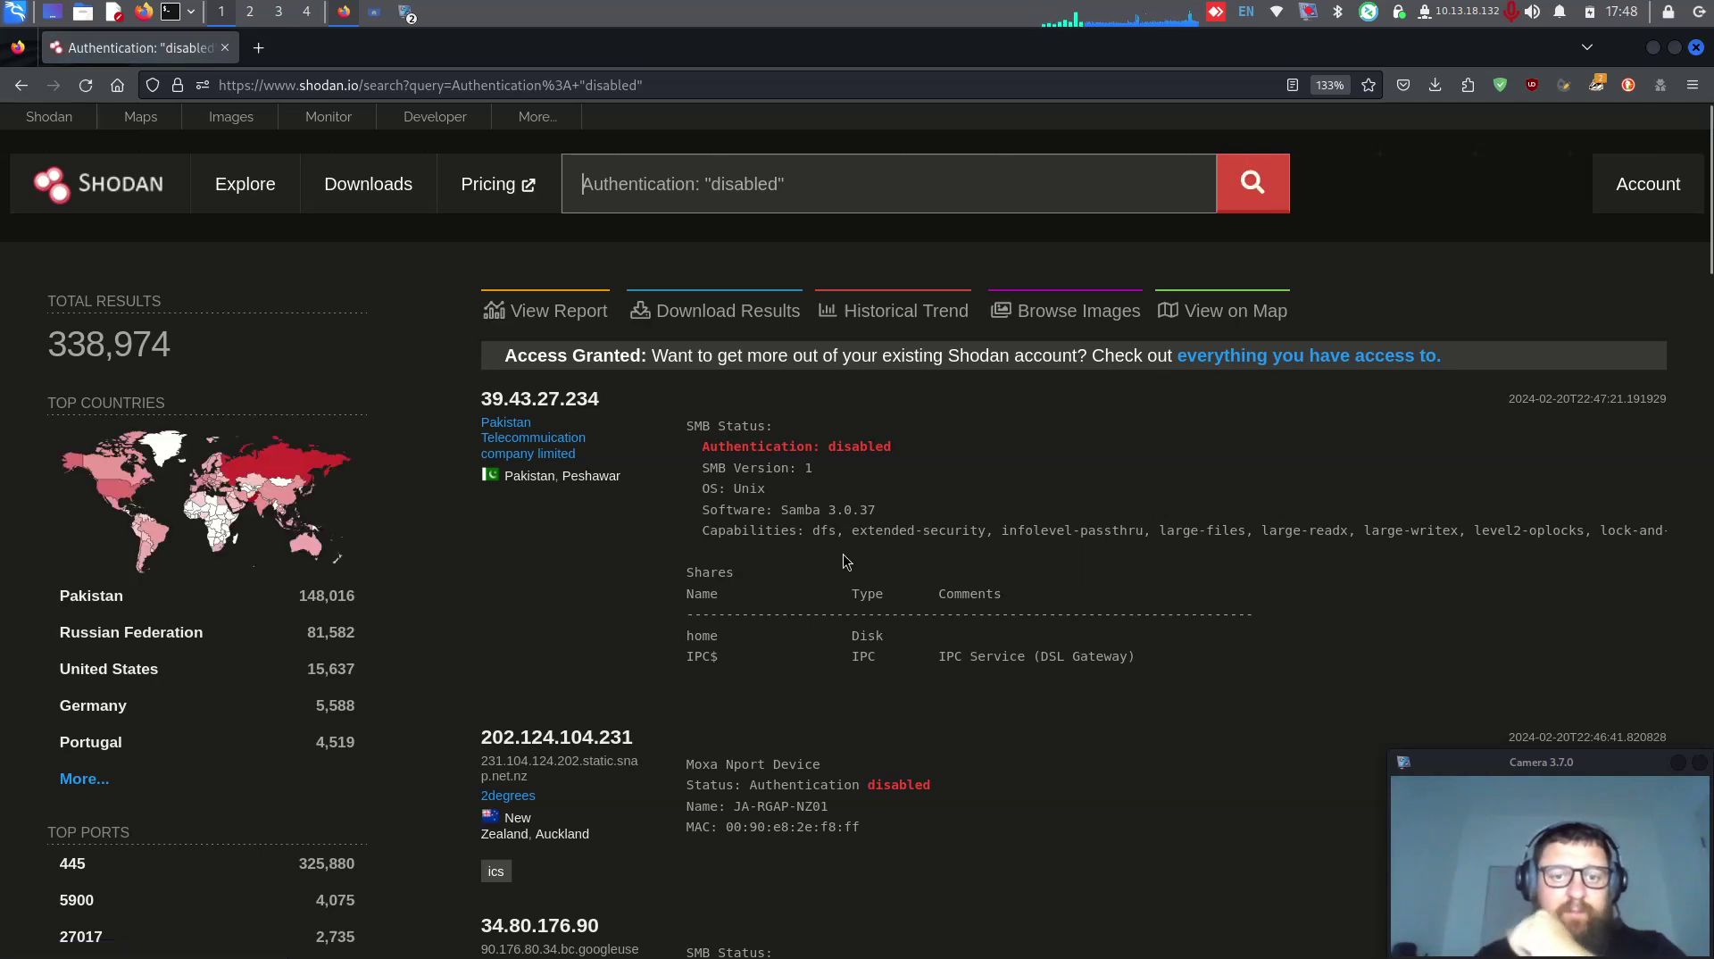
left_click_drag(703, 446, 911, 451)
left_click(910, 451)
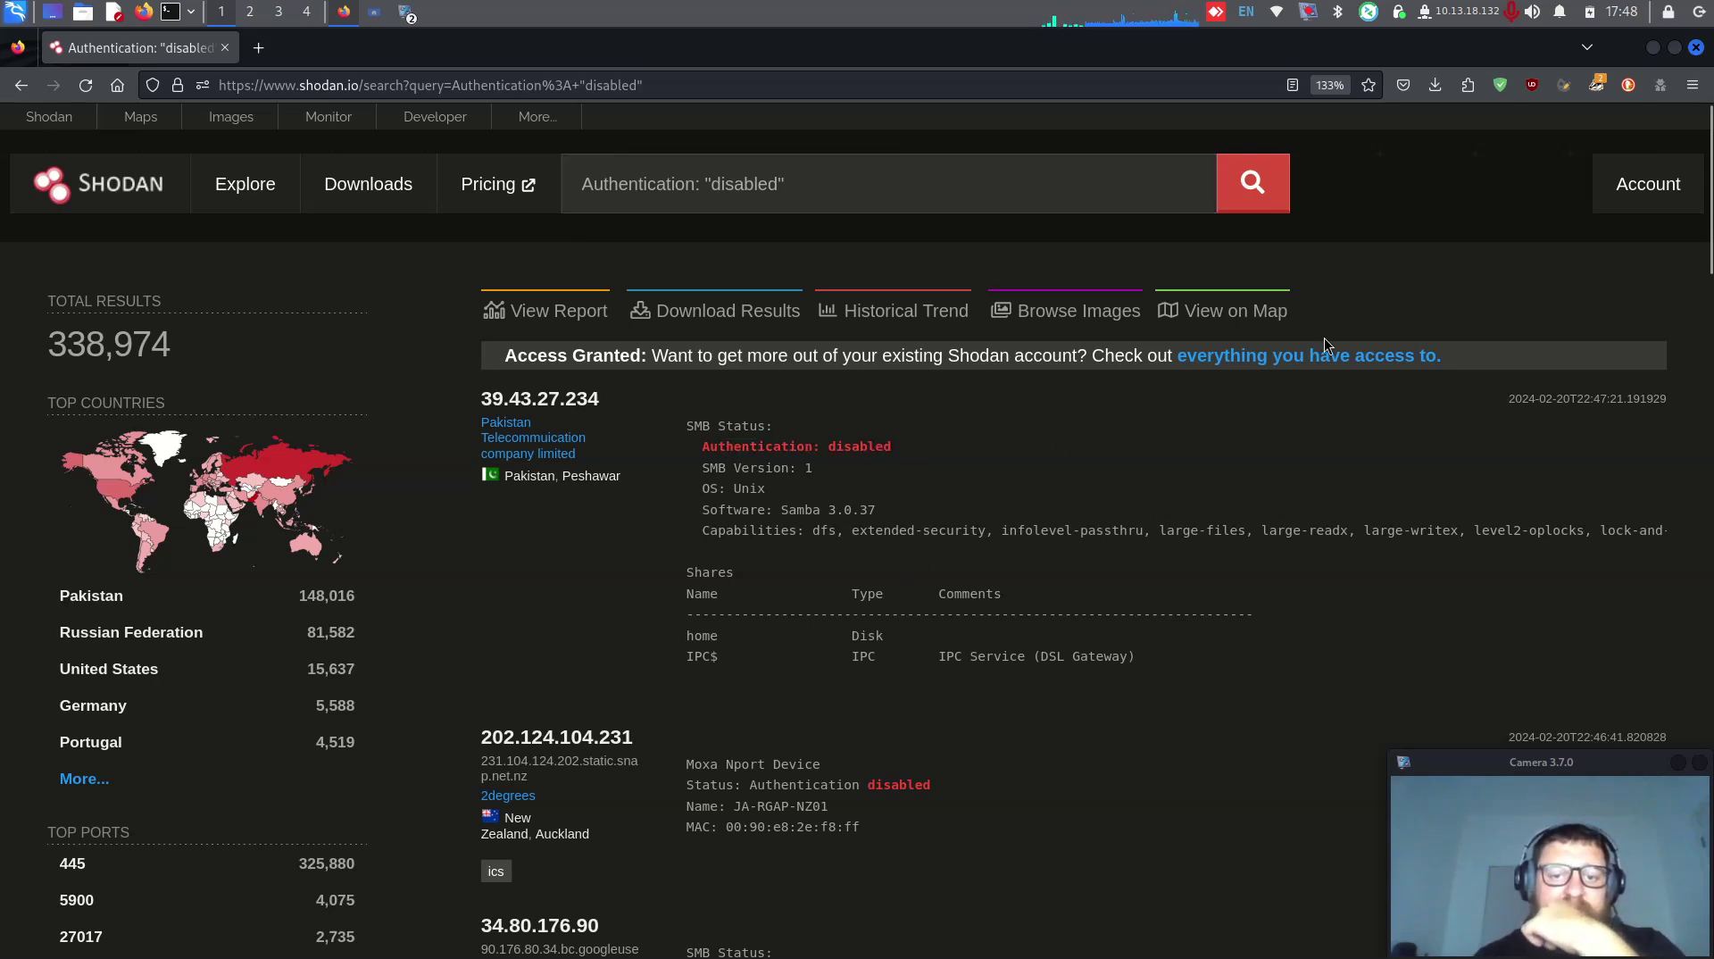
scroll(1709, 209, "down", 5)
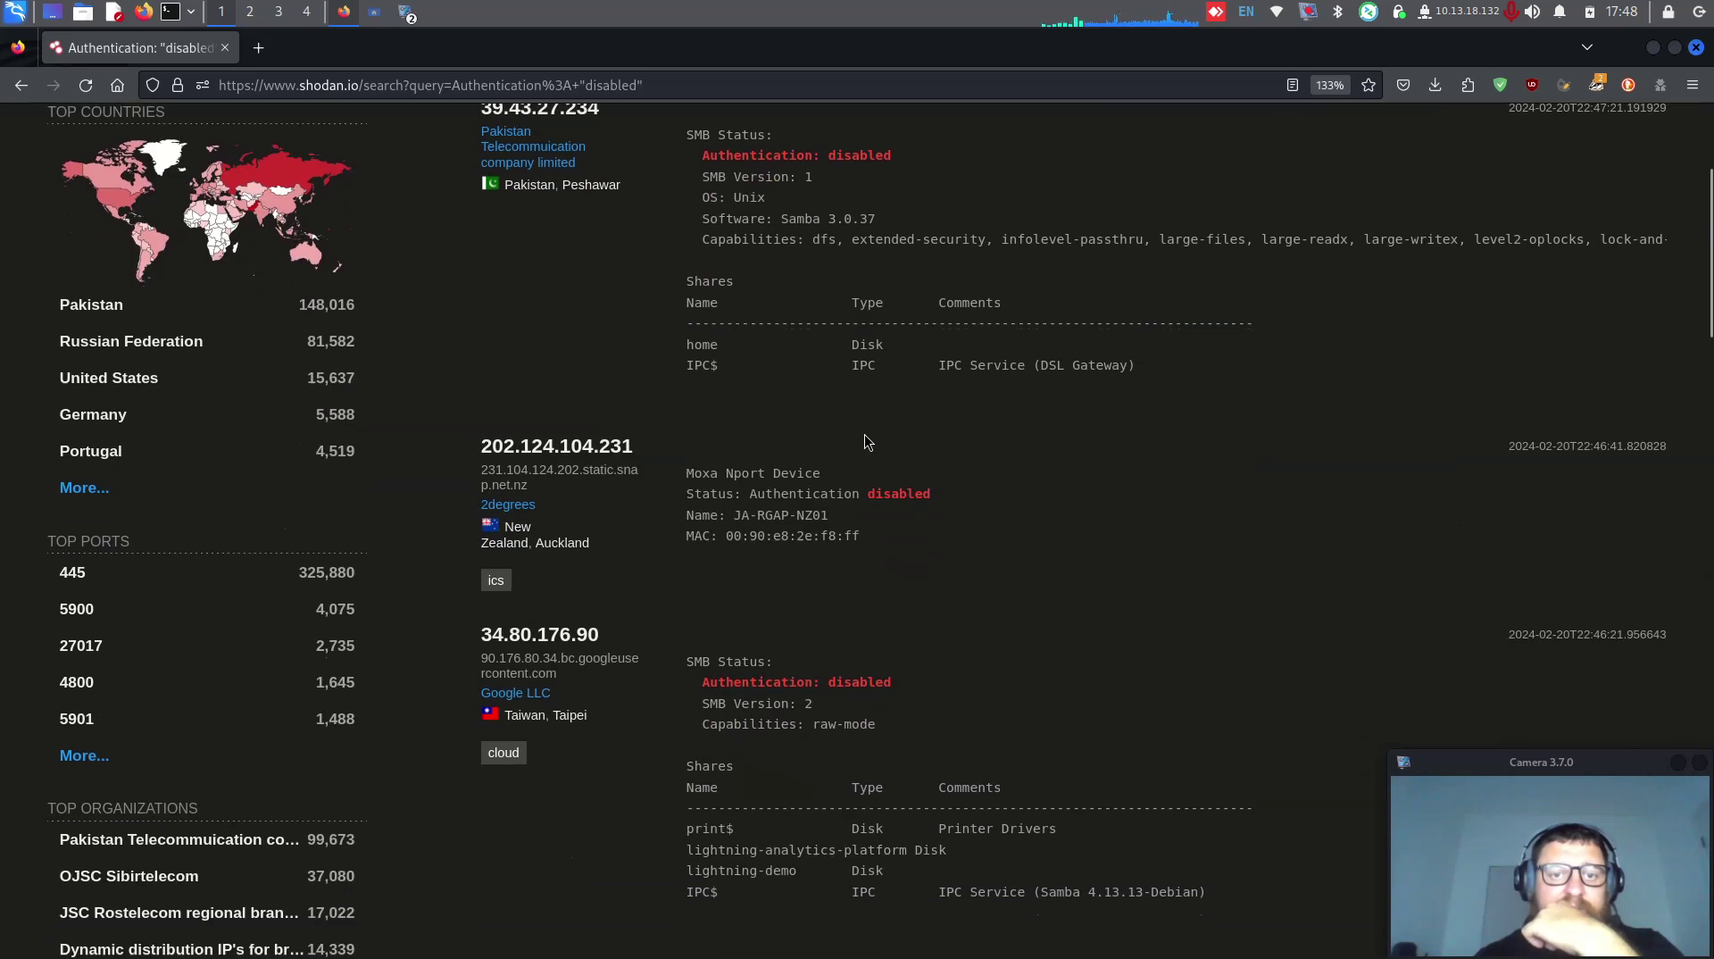
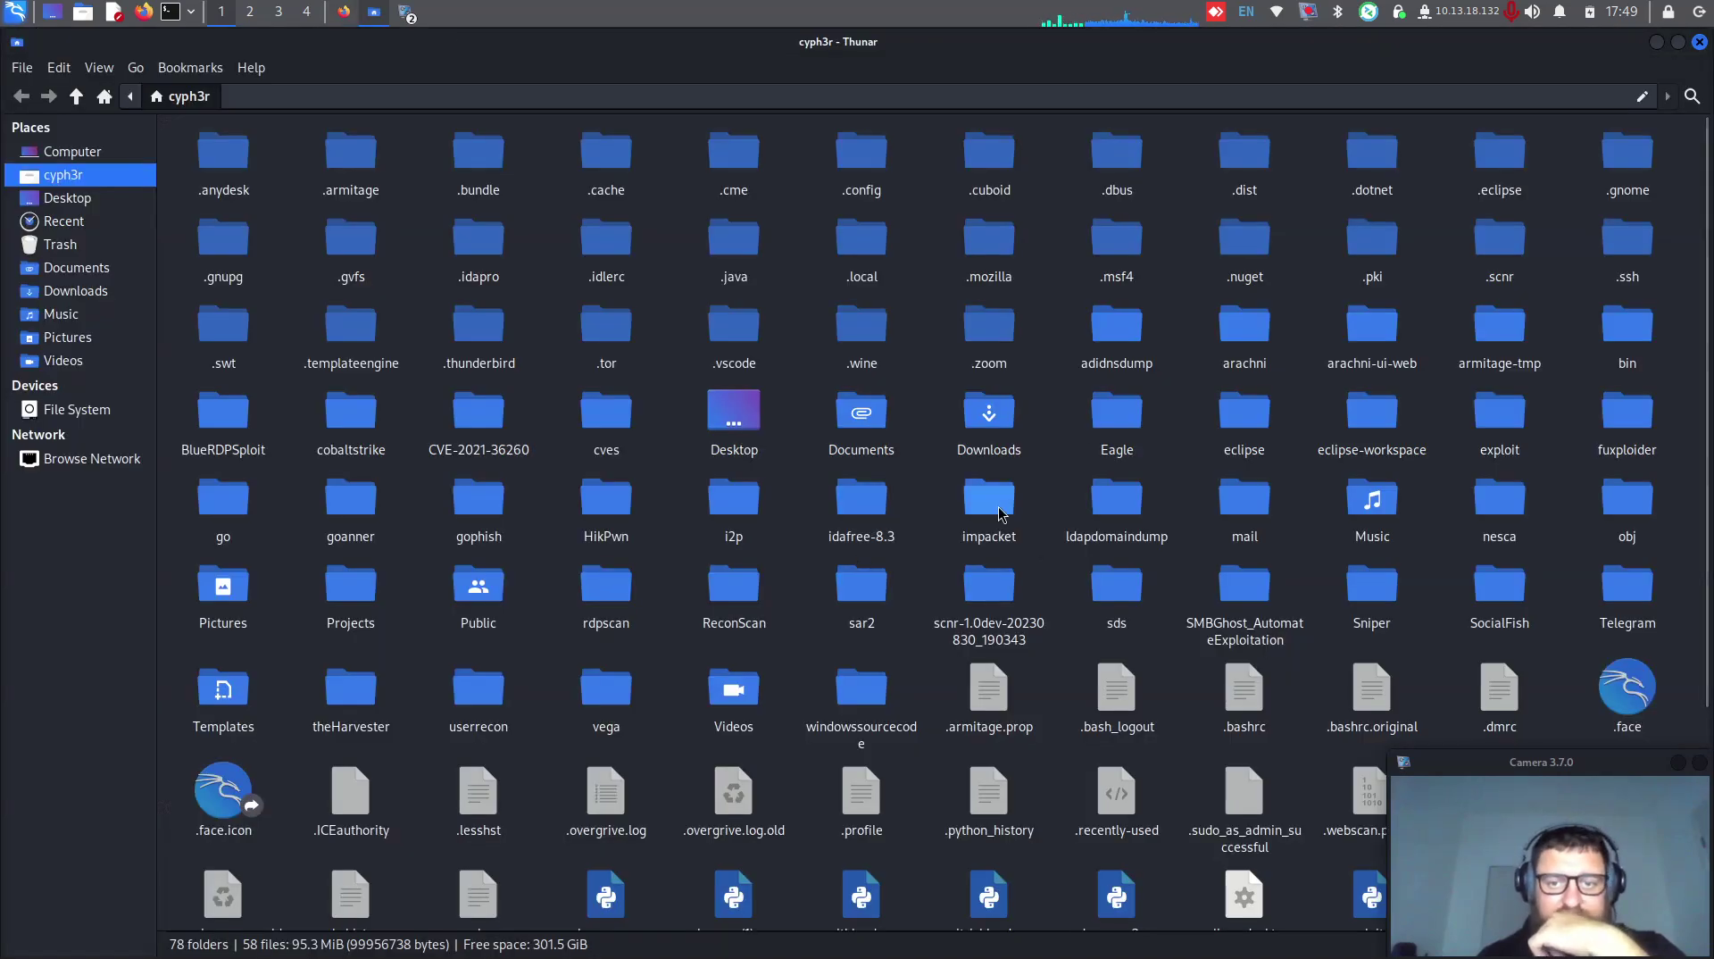
- Open the impacket repository folder from the home directory
double_click(998, 506)
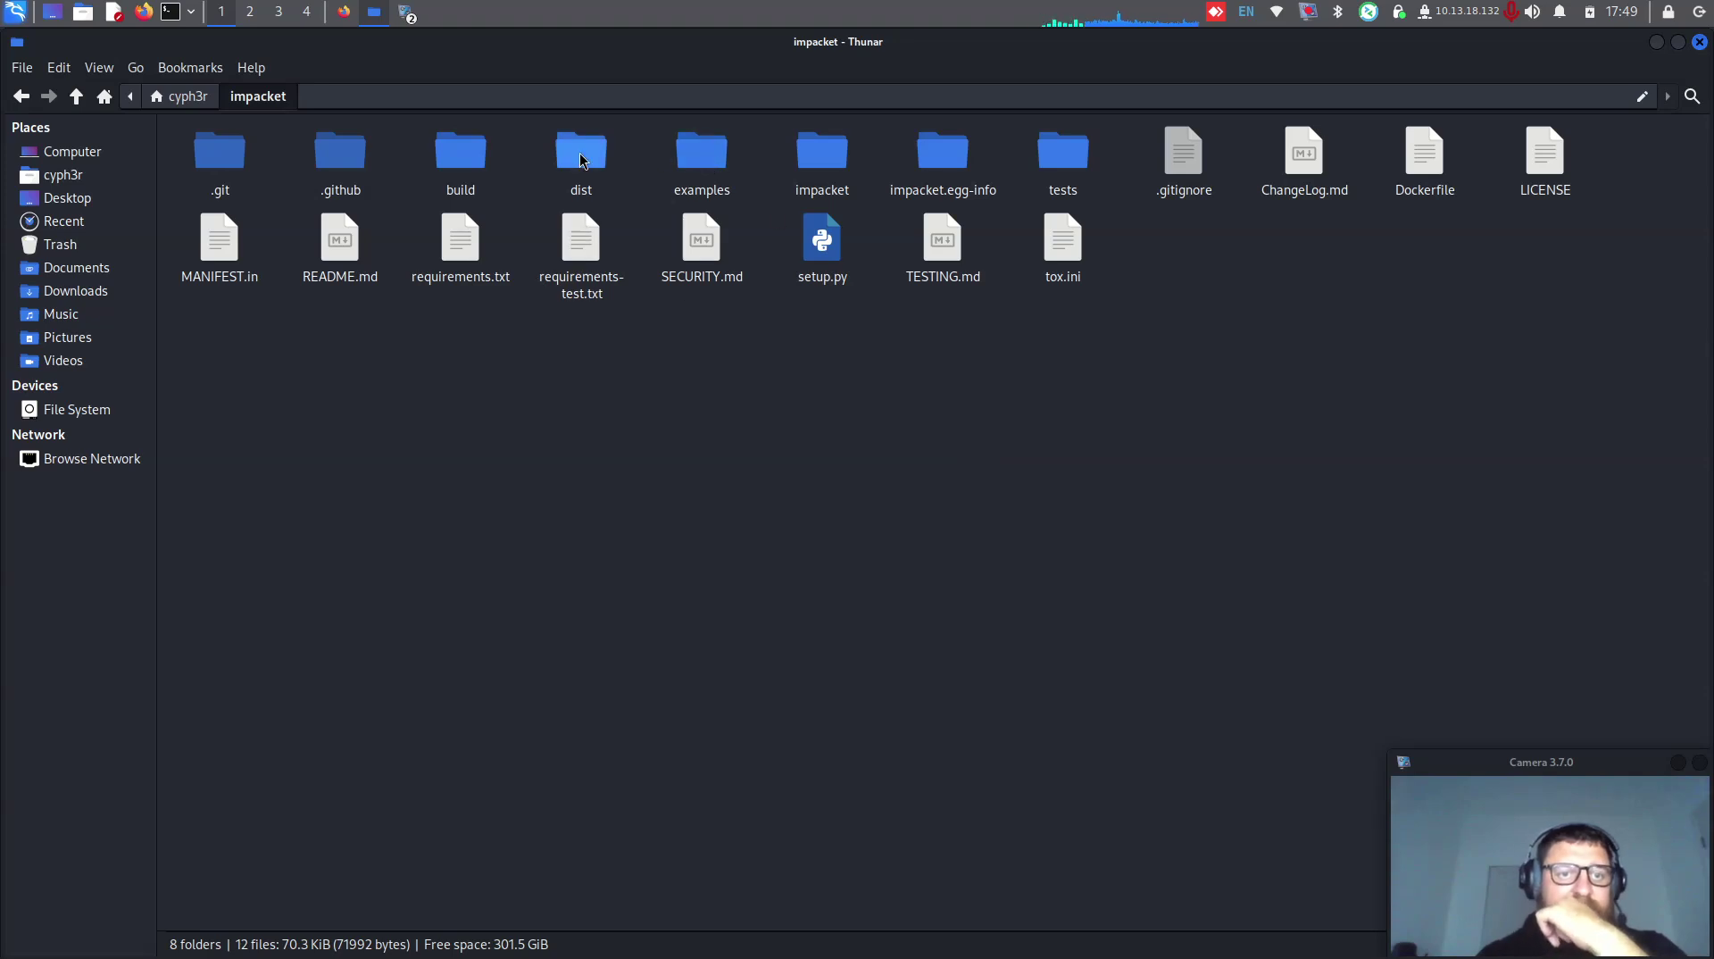
- Navigate into impacket/impacket/examples to view ntlmrelayx, secretsdump.py and smbclient.py
double_click(826, 172)
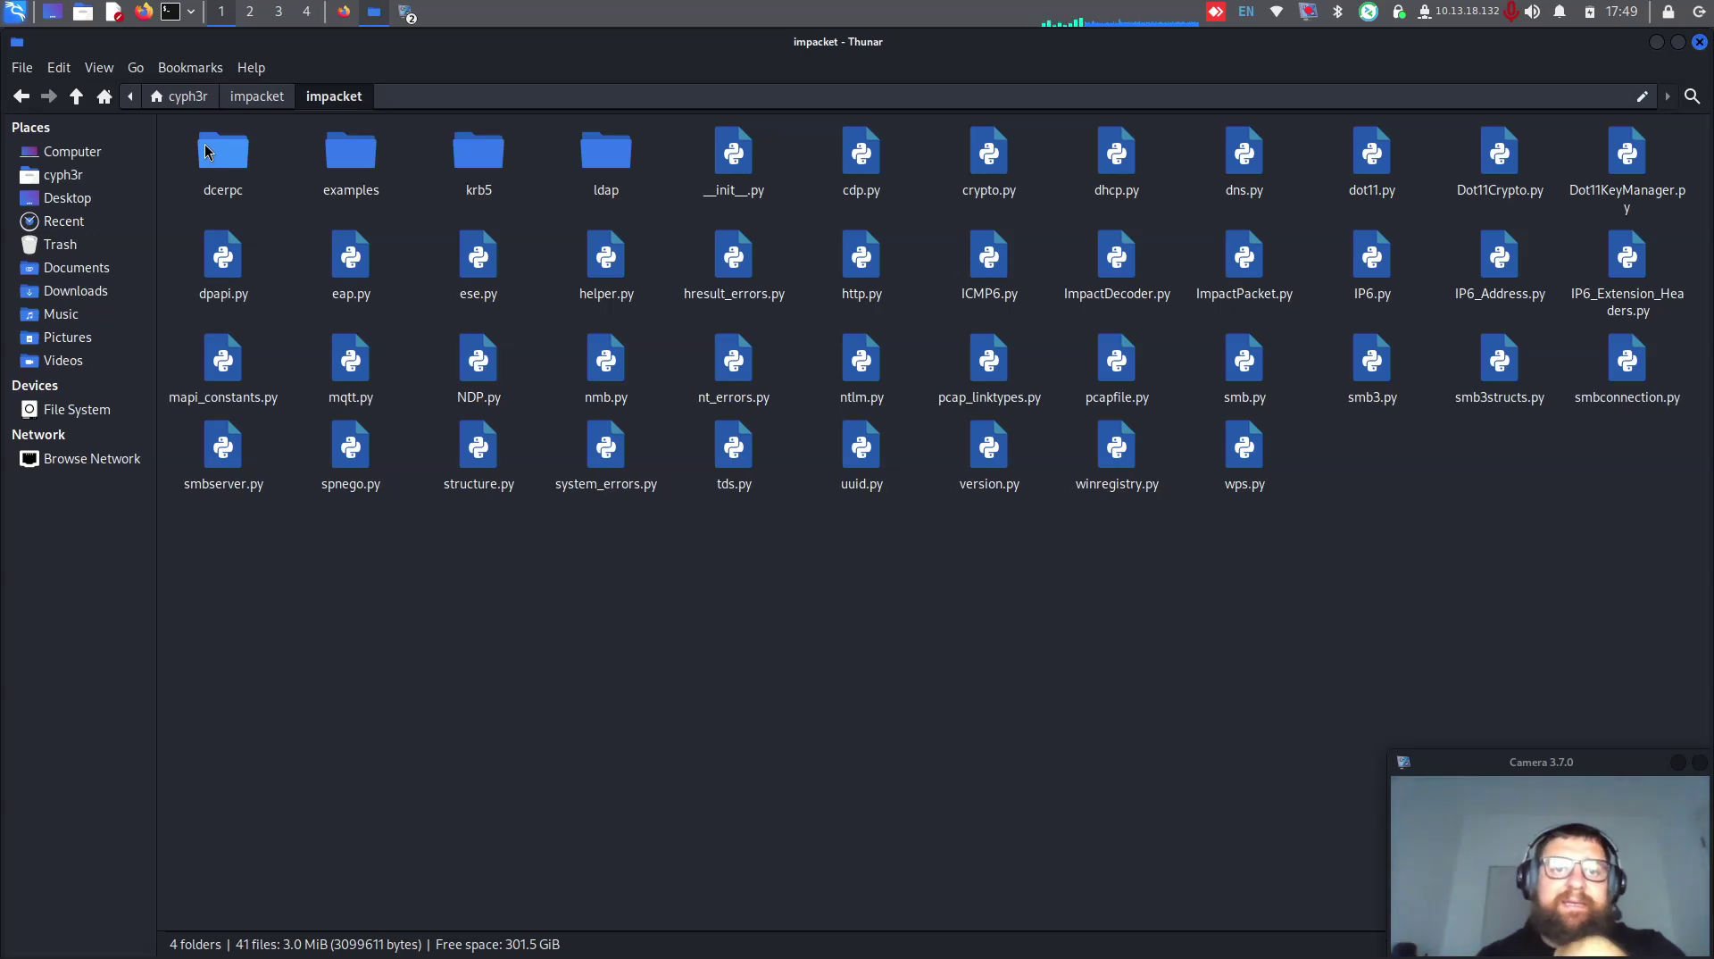
double_click(351, 152)
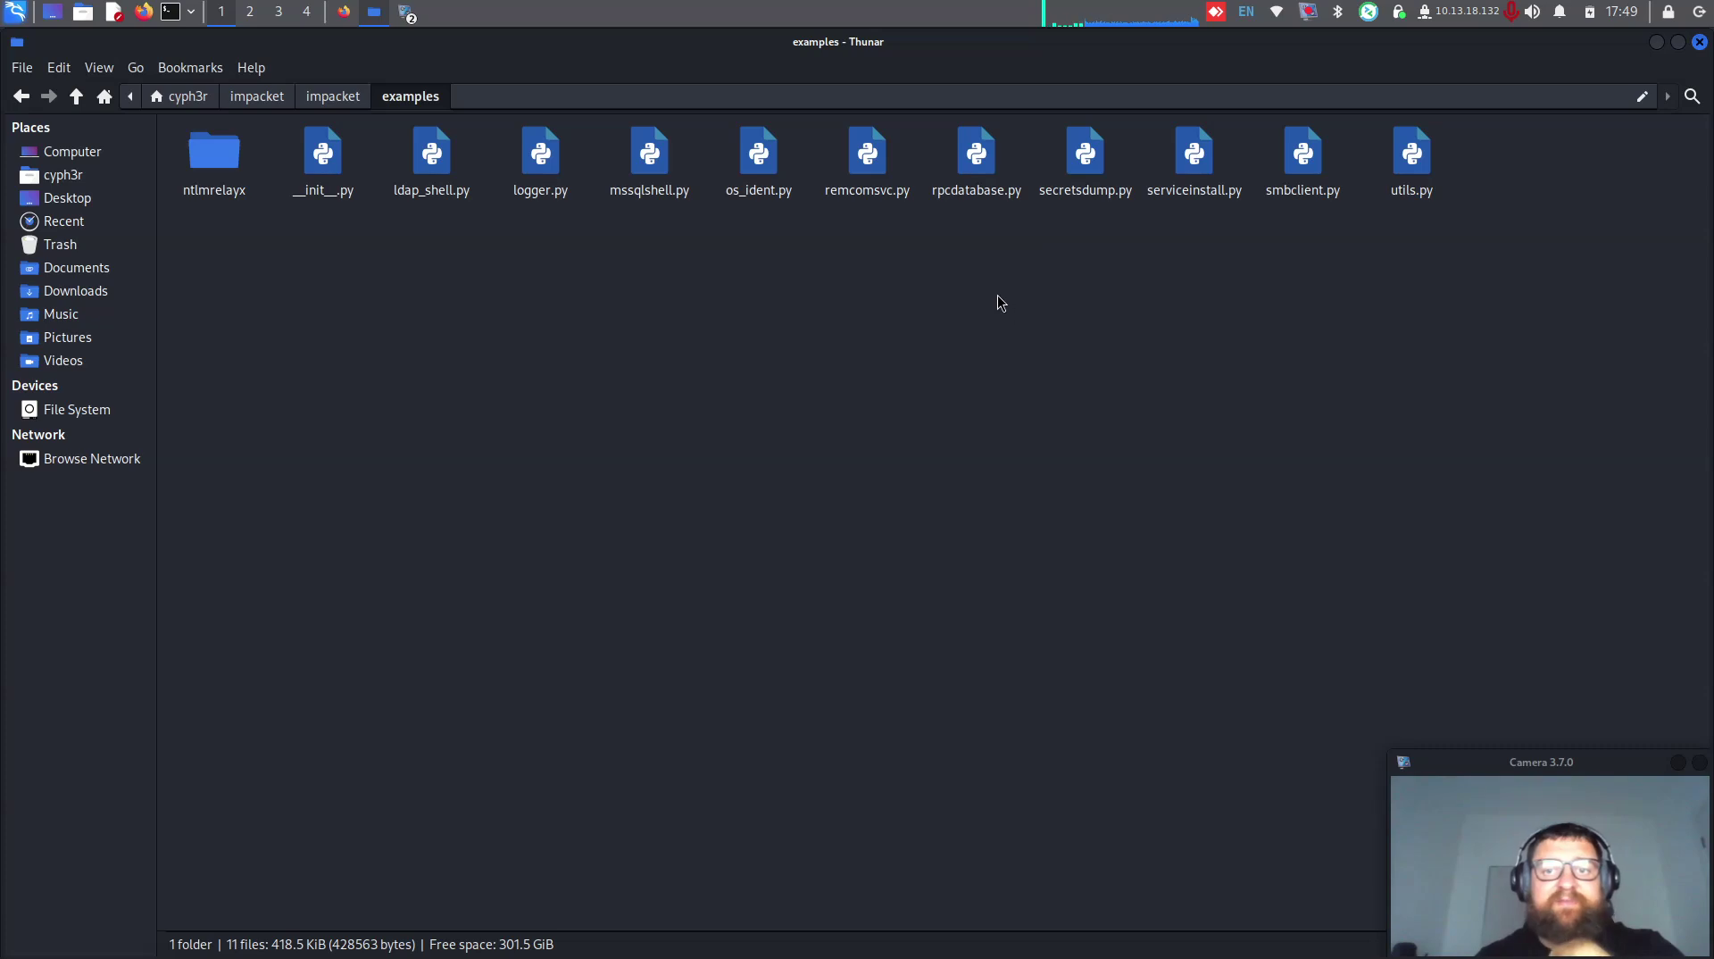
- Go back two levels to the impacket repository root and open its top-level examples folder
left_click(23, 97)
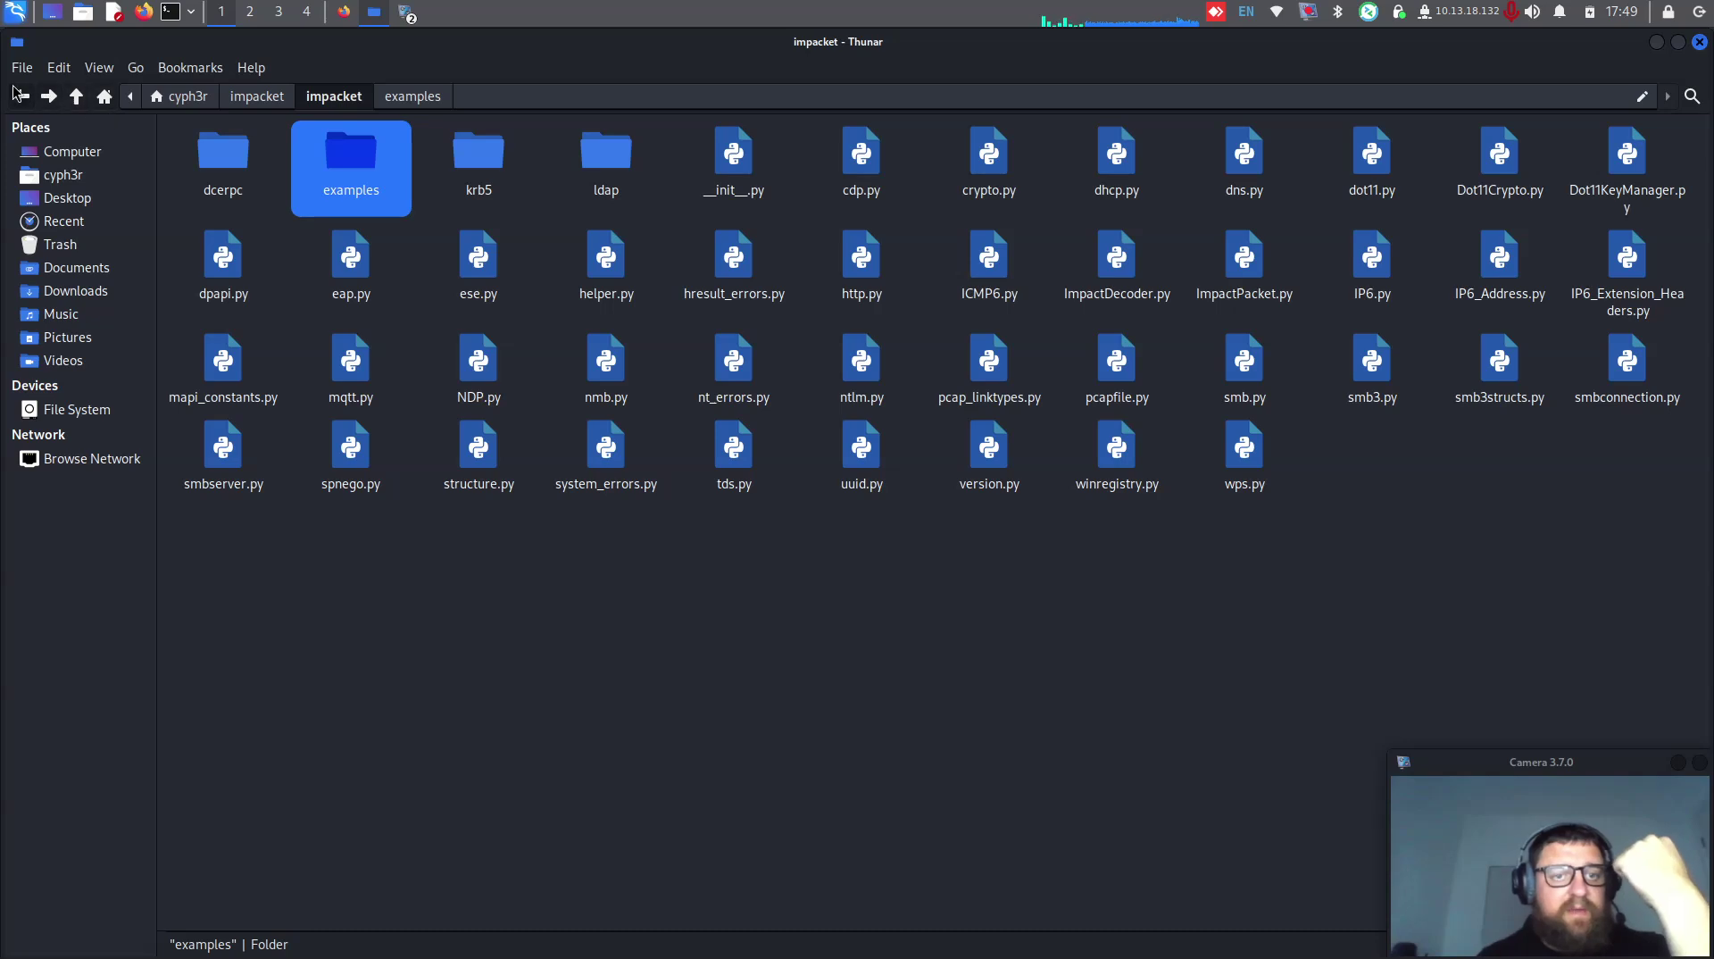
left_click(20, 96)
double_click(686, 154)
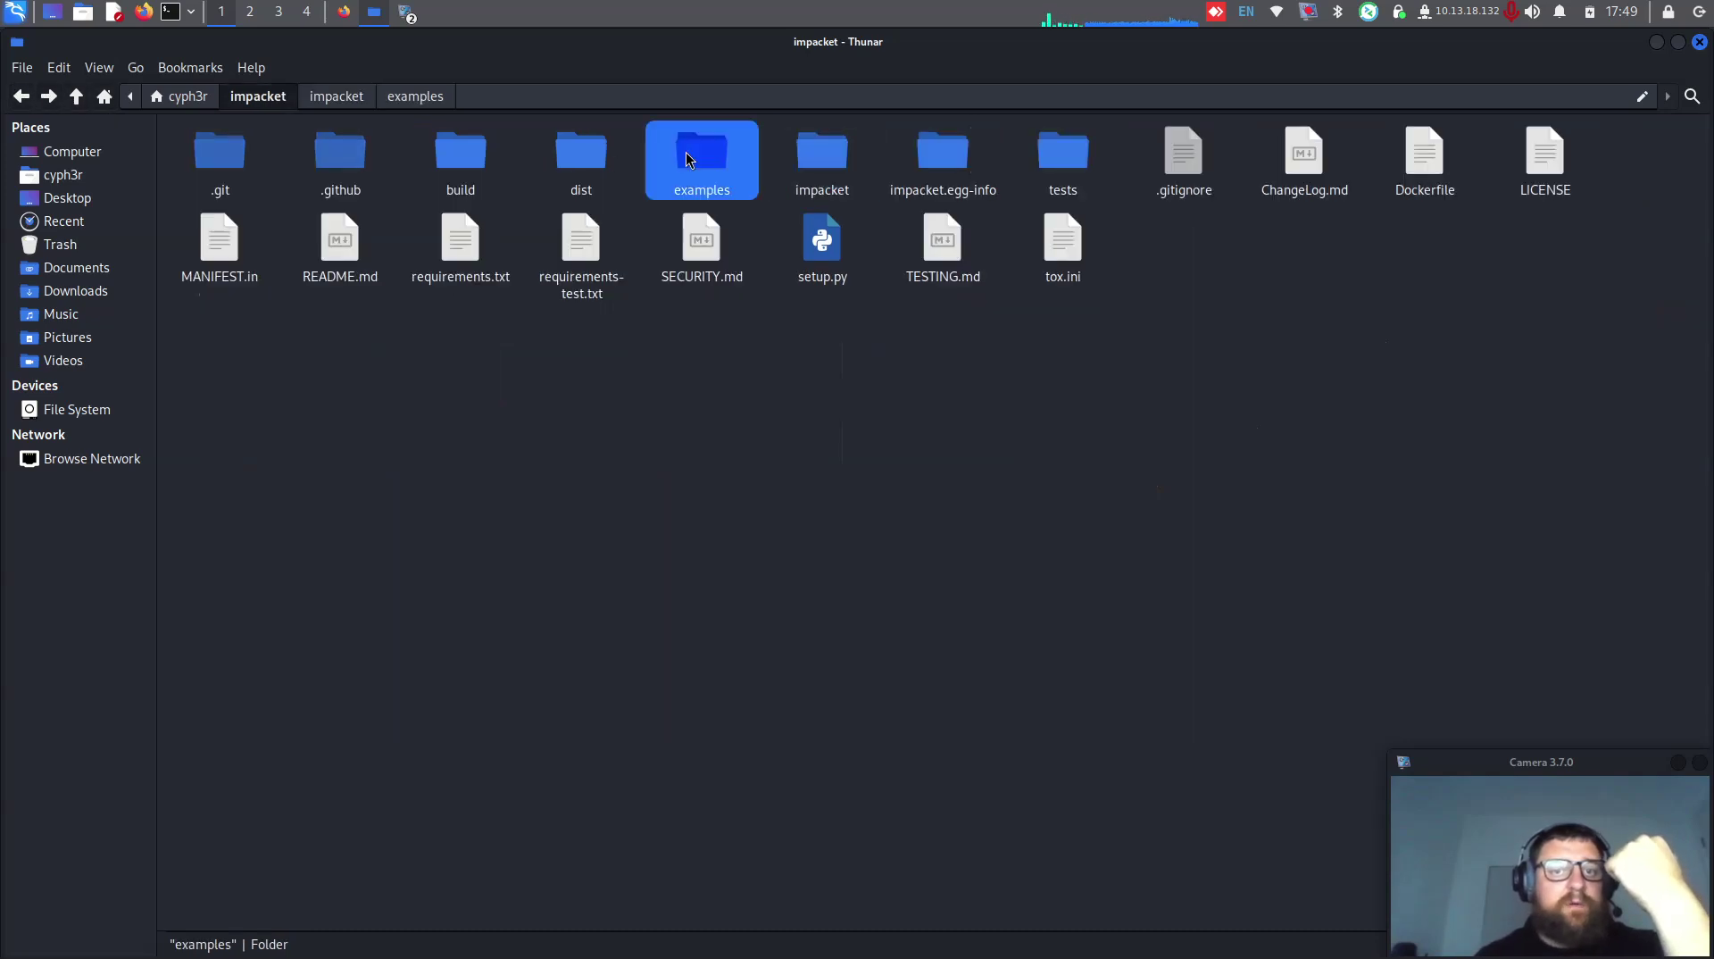
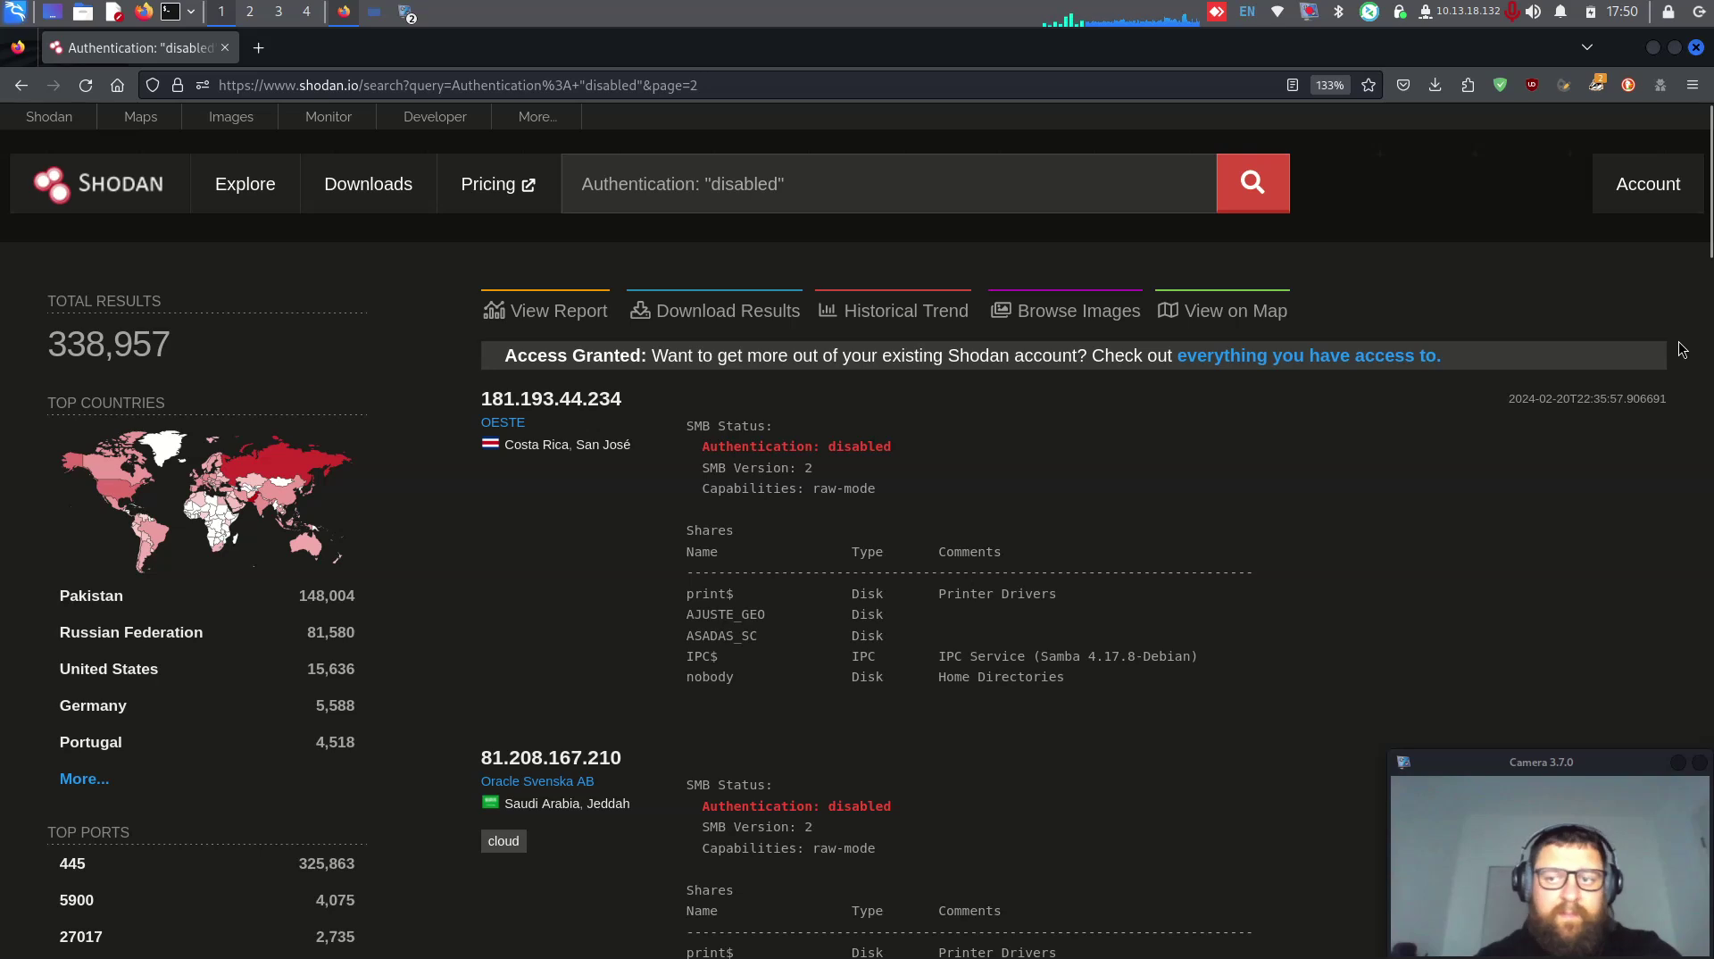
- Scroll page 2 results down to the 103.247.15.187 (Indonesia) and 39.46.220.34 (Pakistan) SMB listings
scroll(974, 589, "down", 5)
scroll(990, 291, "down", 4)
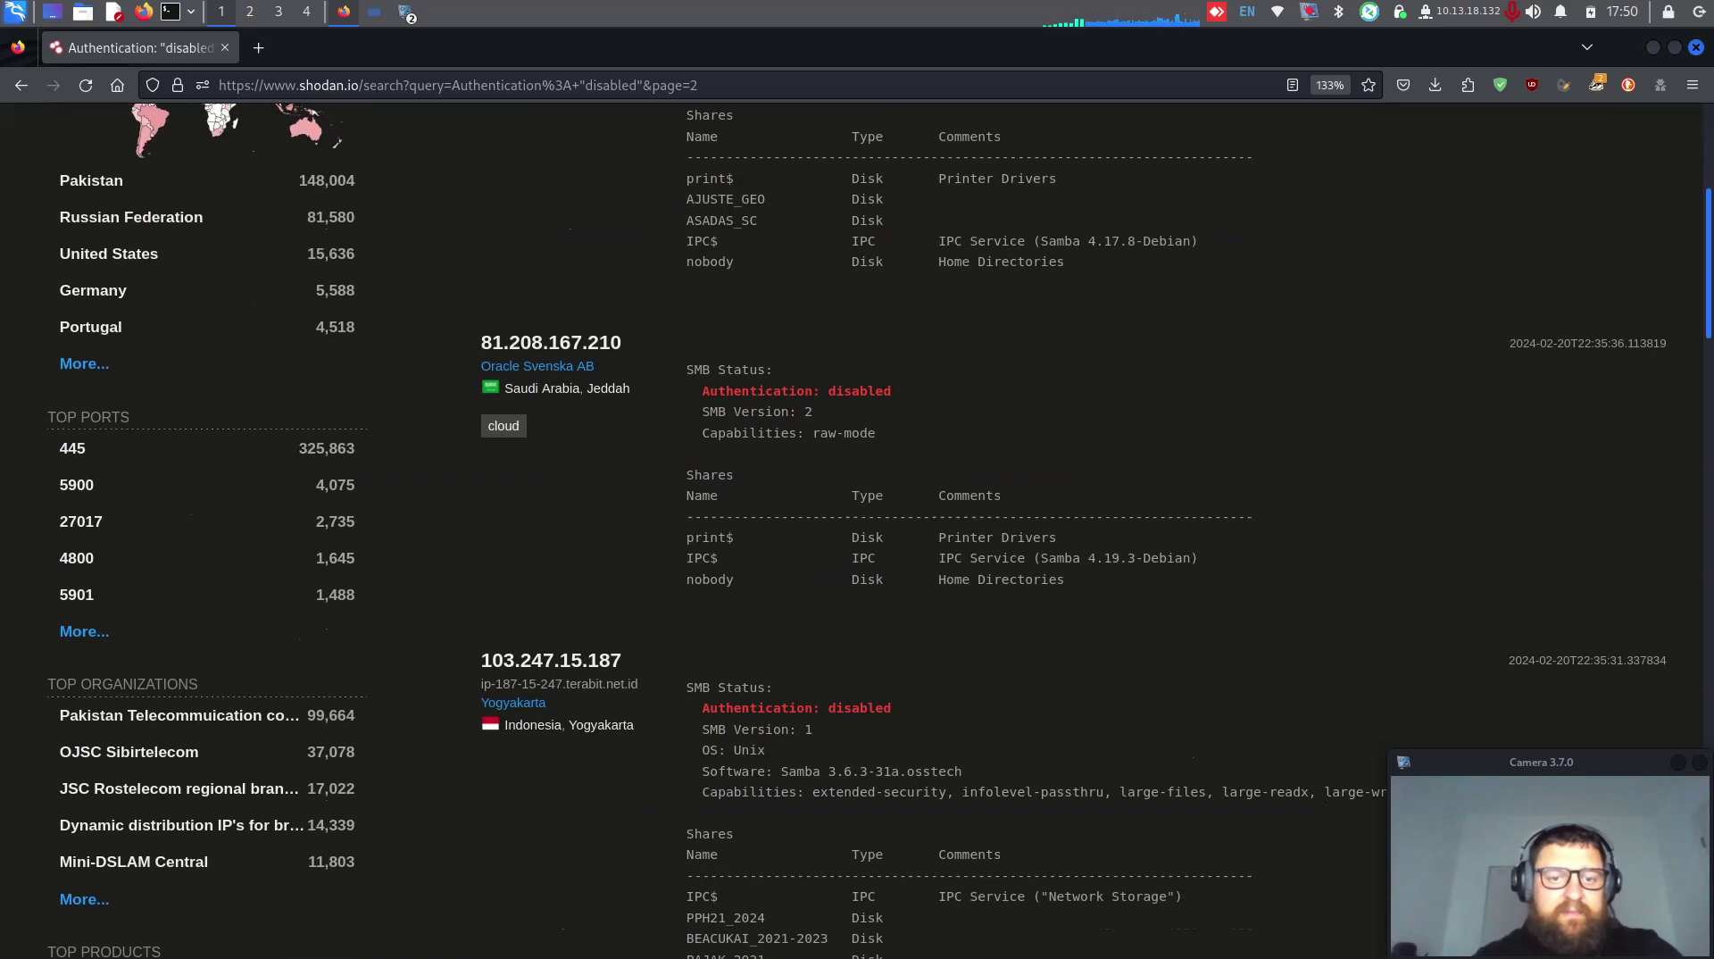
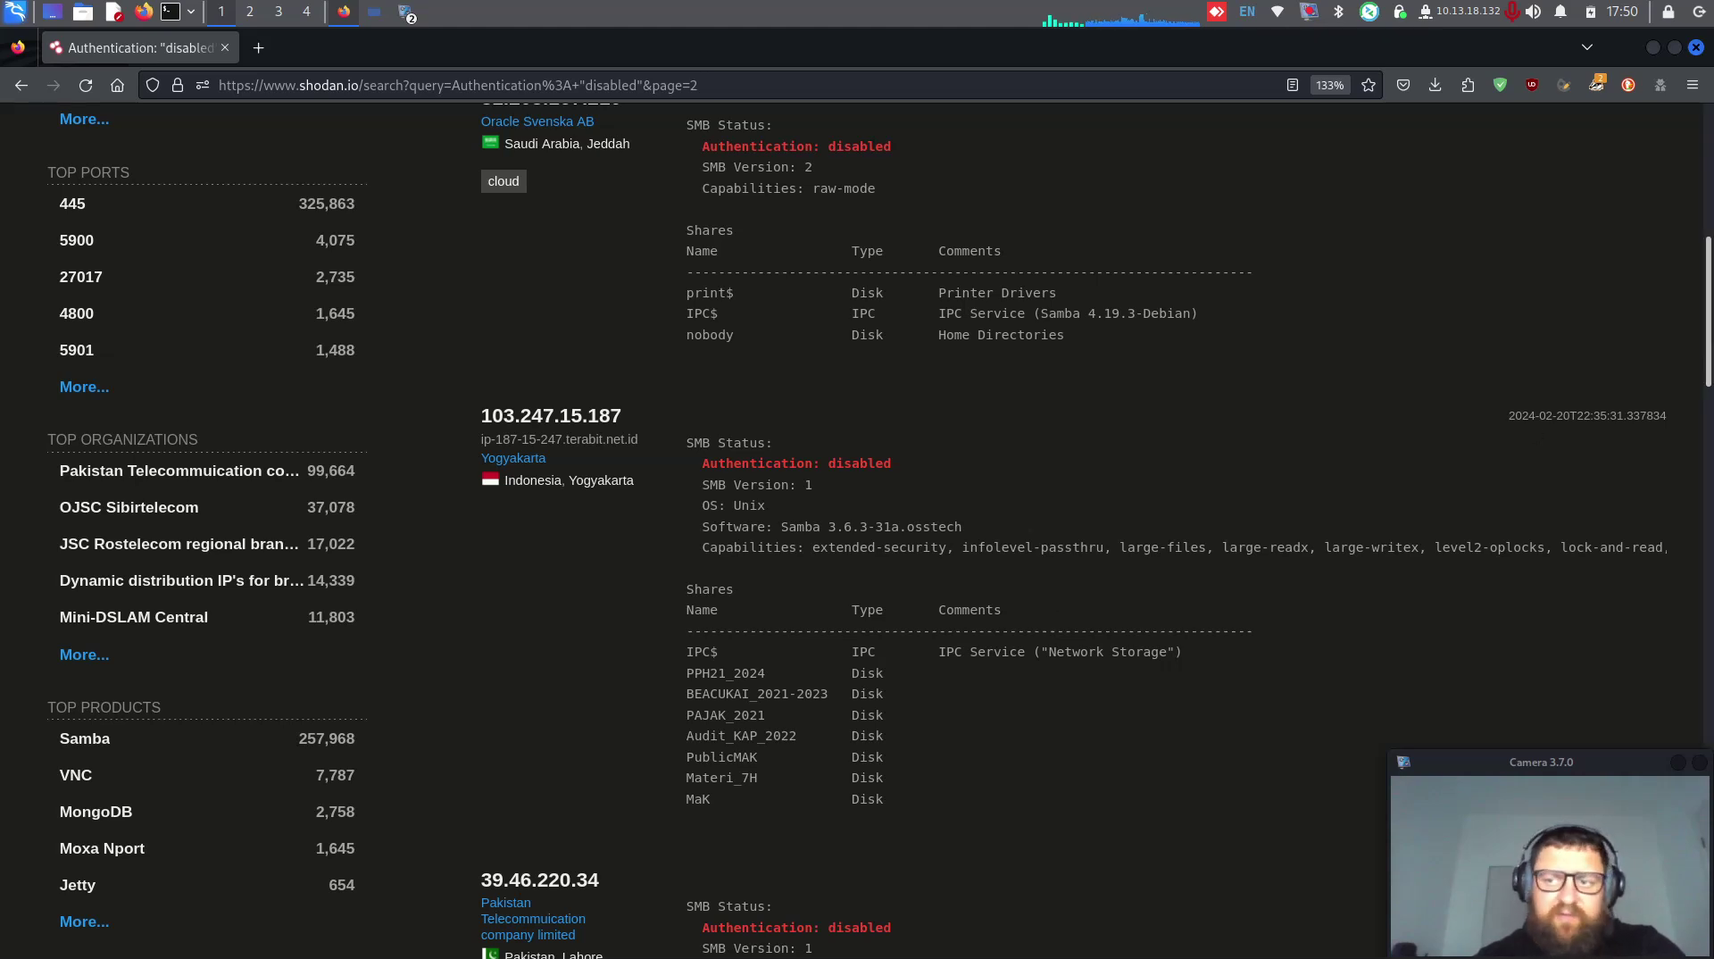
- Scroll page 2 of the SMB results down to the EternalBlue-flagged 110.35.83.24 listing
key("Page_Down")
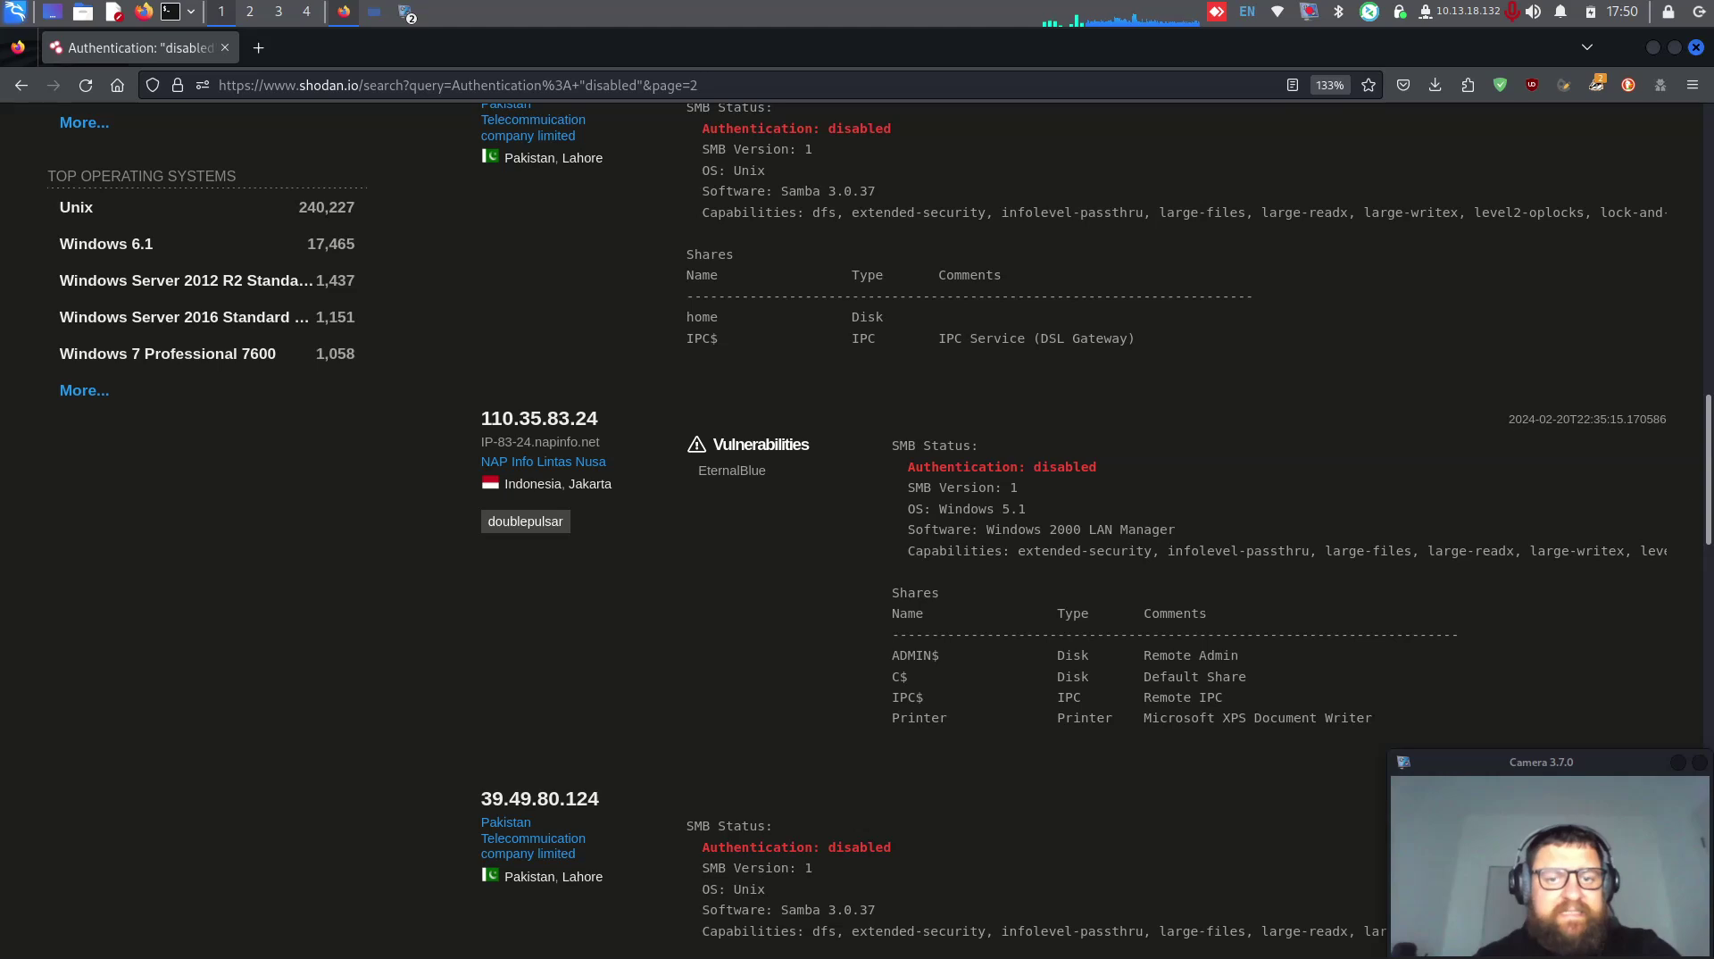
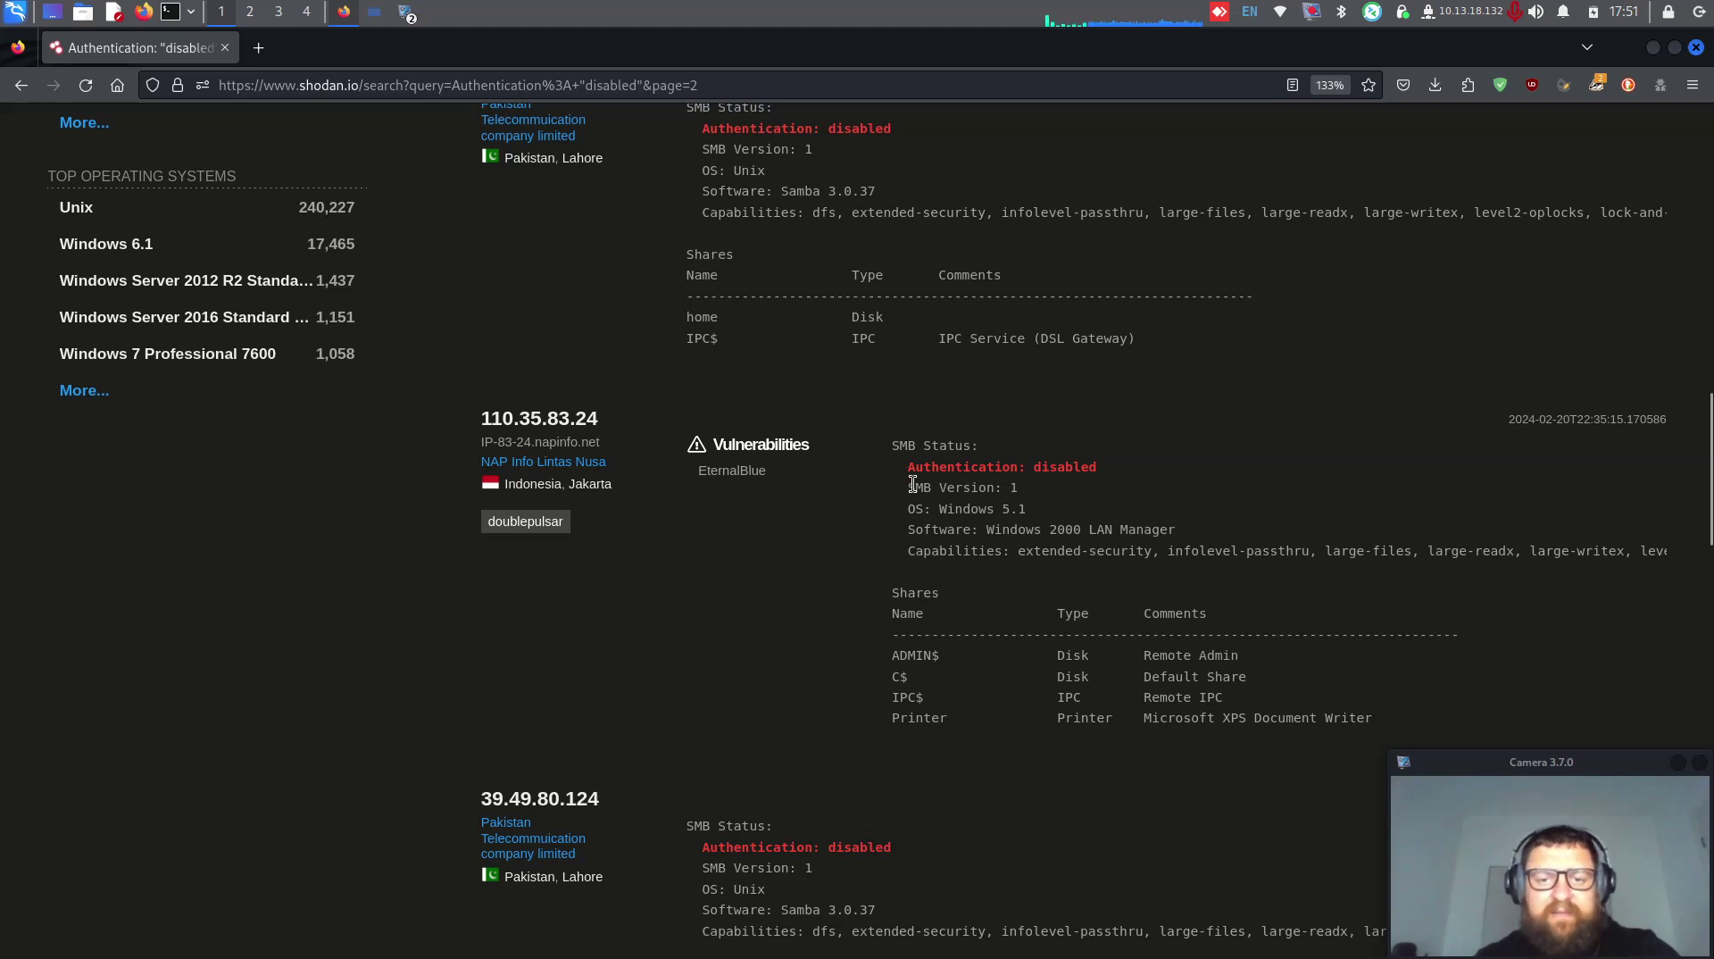
triple_click(1054, 492)
left_click(1054, 492)
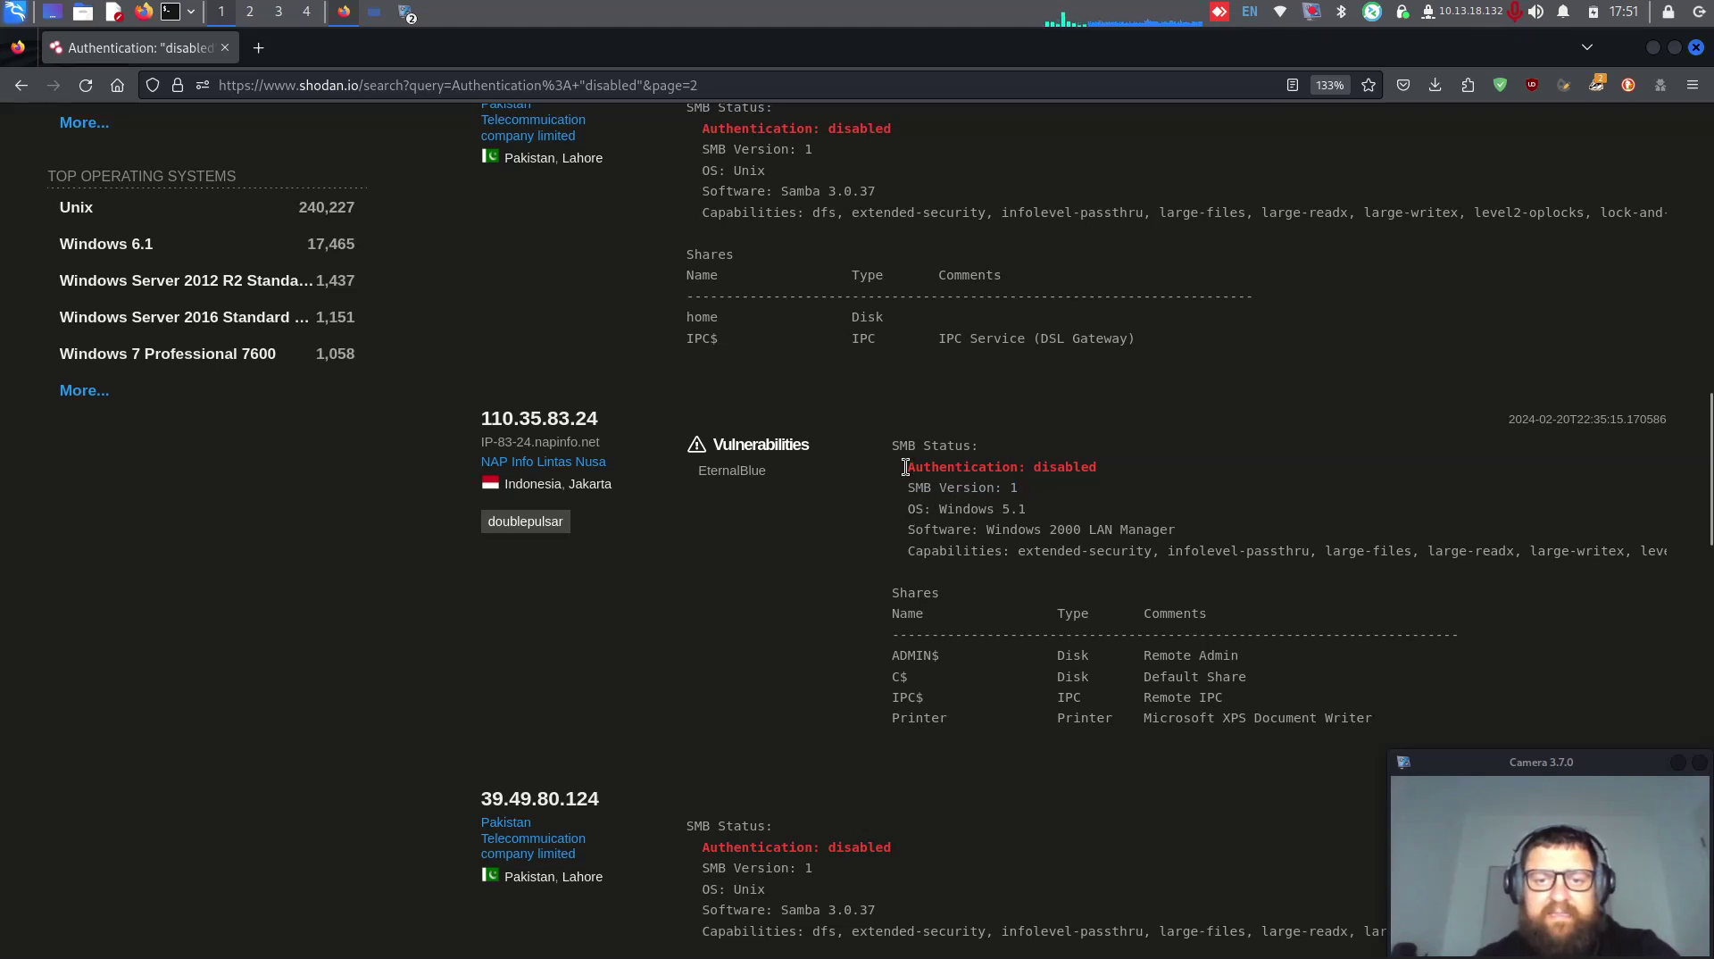
triple_click(1114, 466)
left_click(1113, 467)
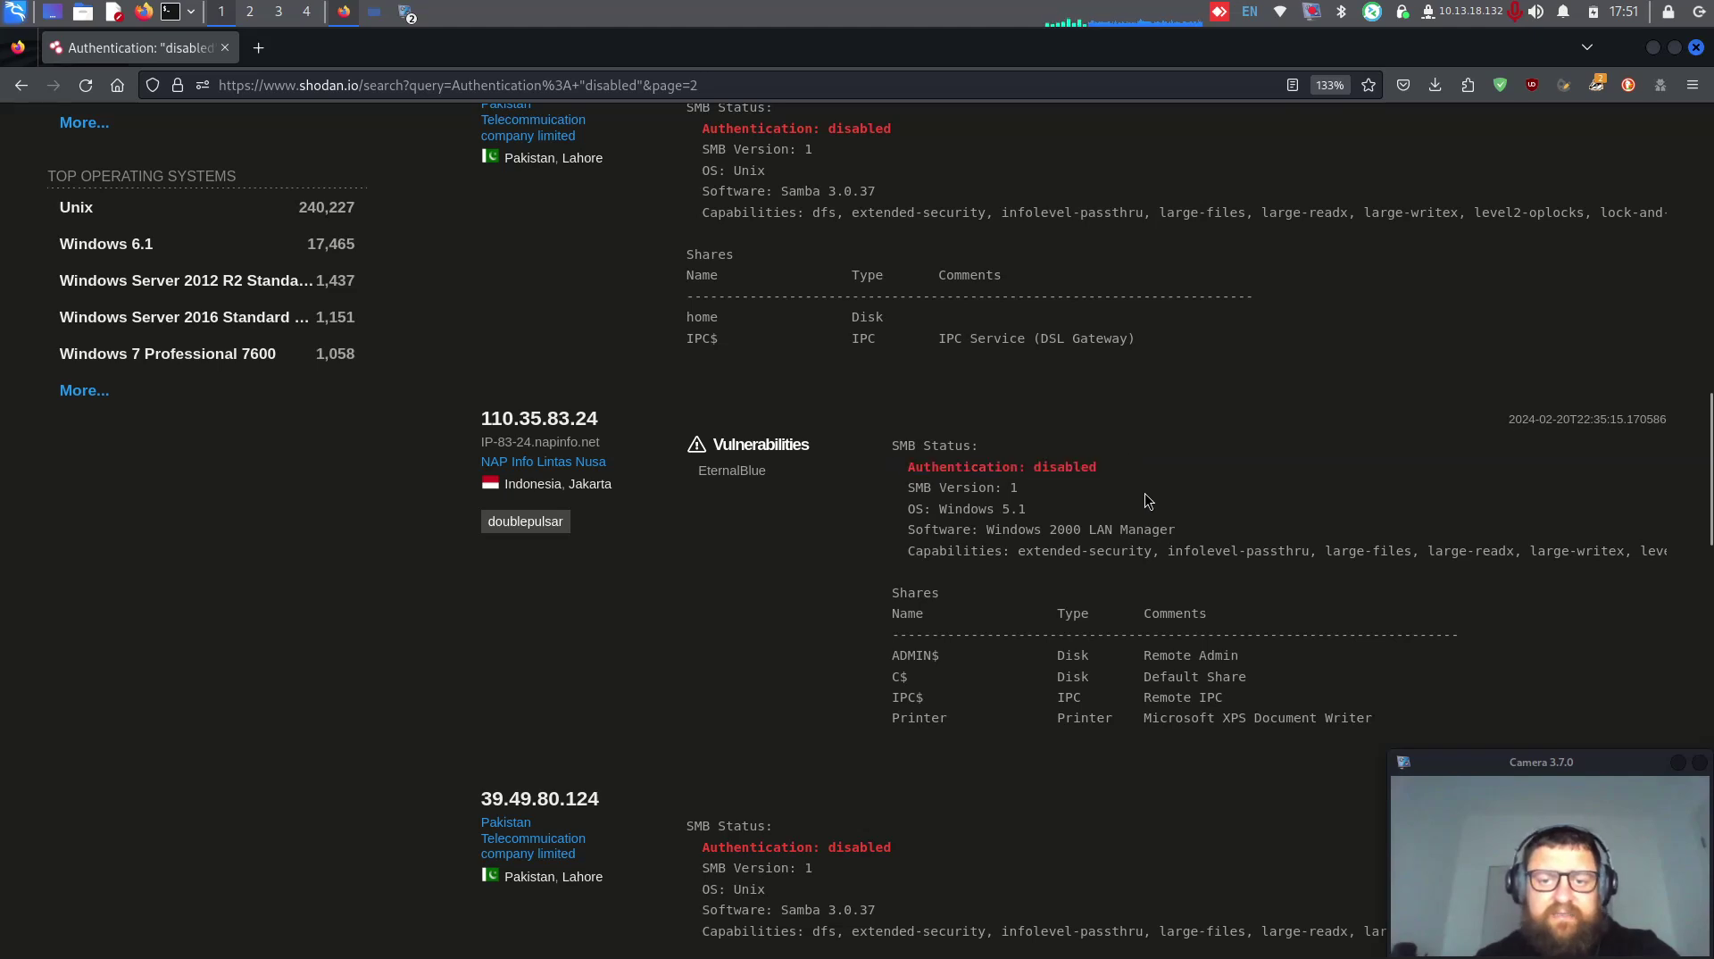
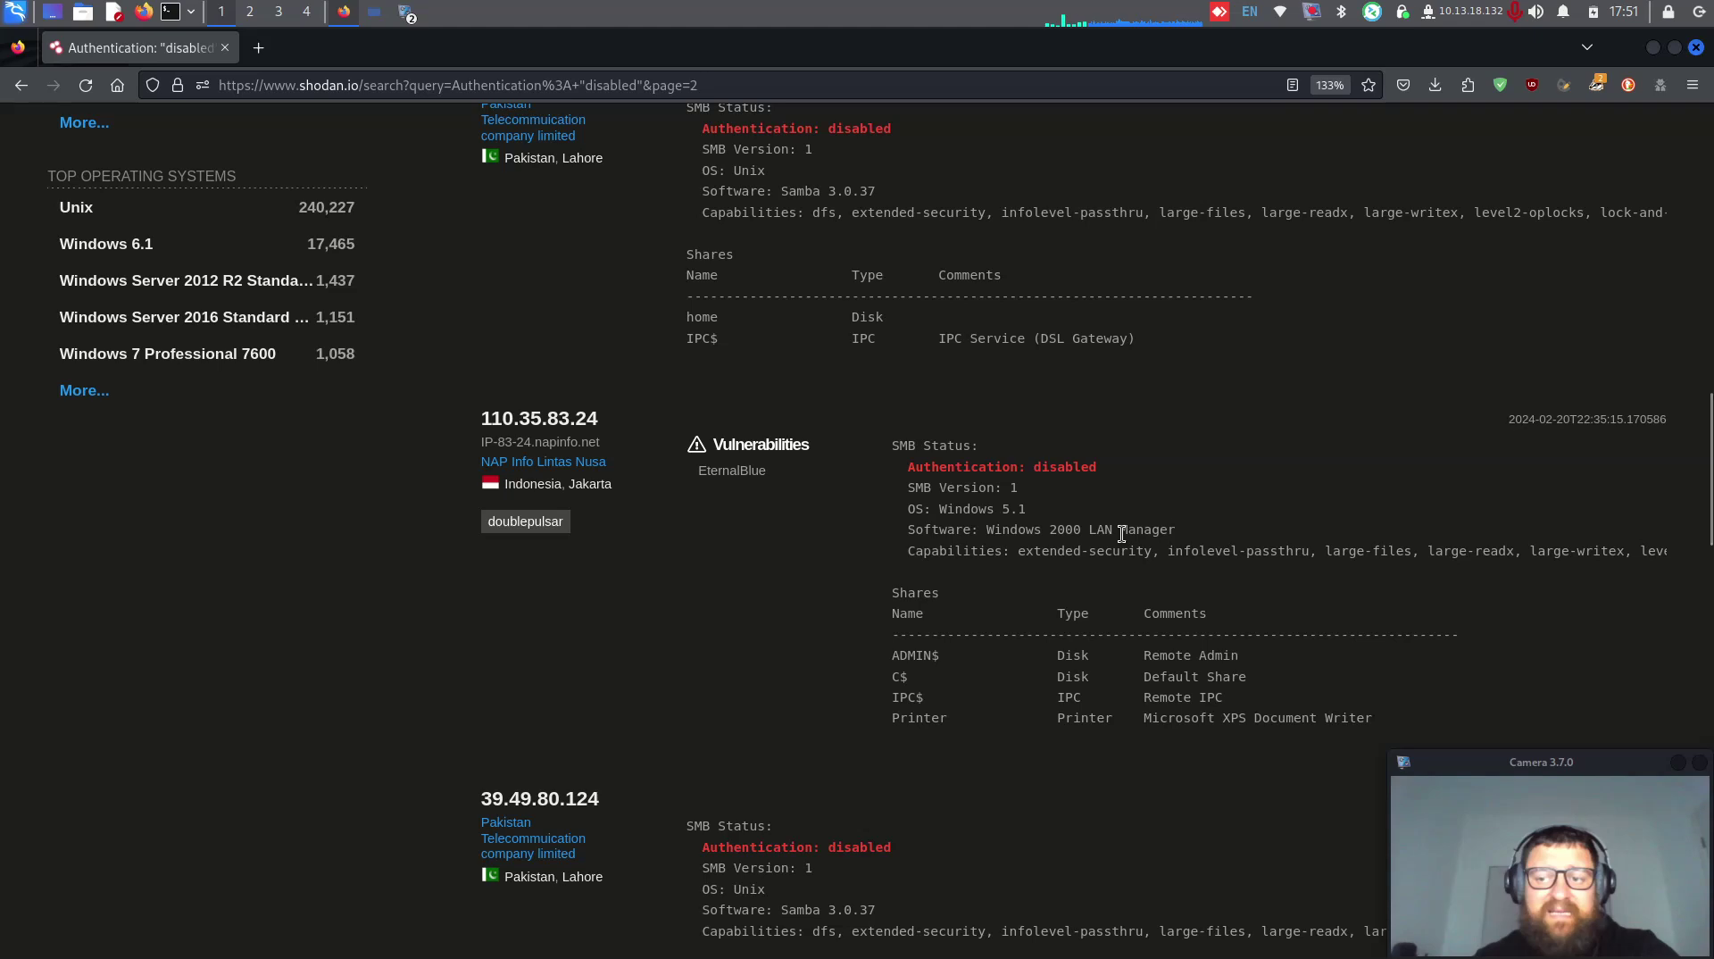
- Scroll the page 2 results down to the EternalBlue-flagged Windows 7 Professional host 52.67.114.62
scroll(1711, 513, "down", 5)
left_click_drag(1710, 512, 1711, 597)
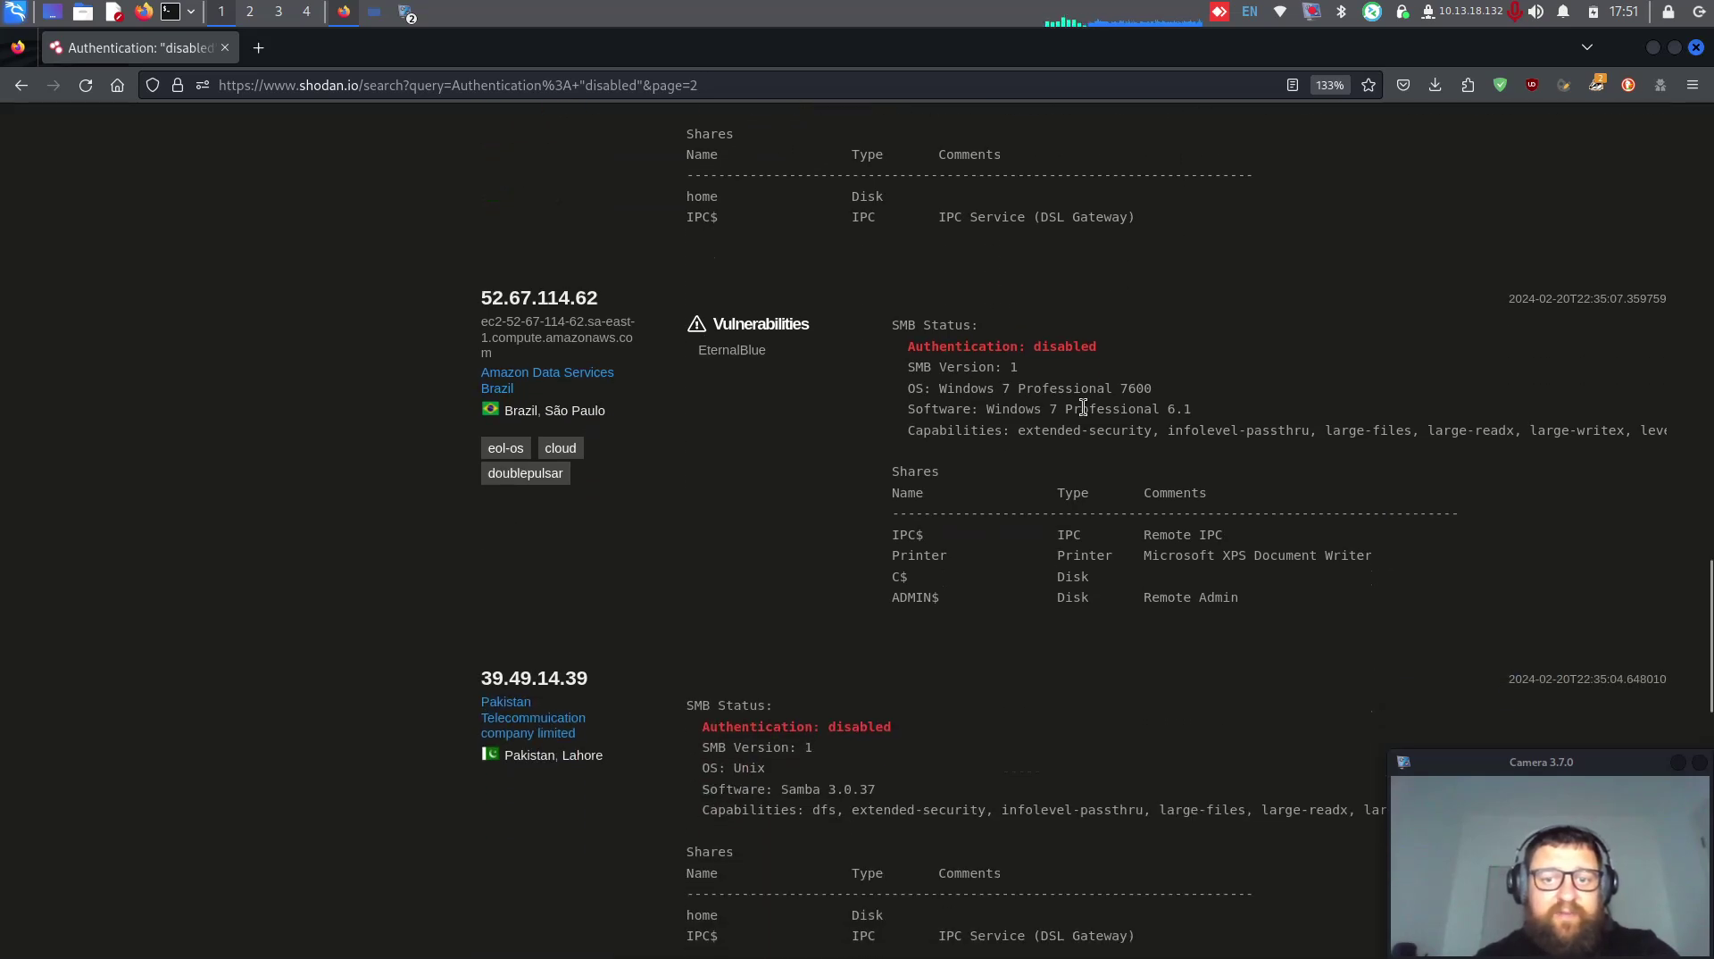
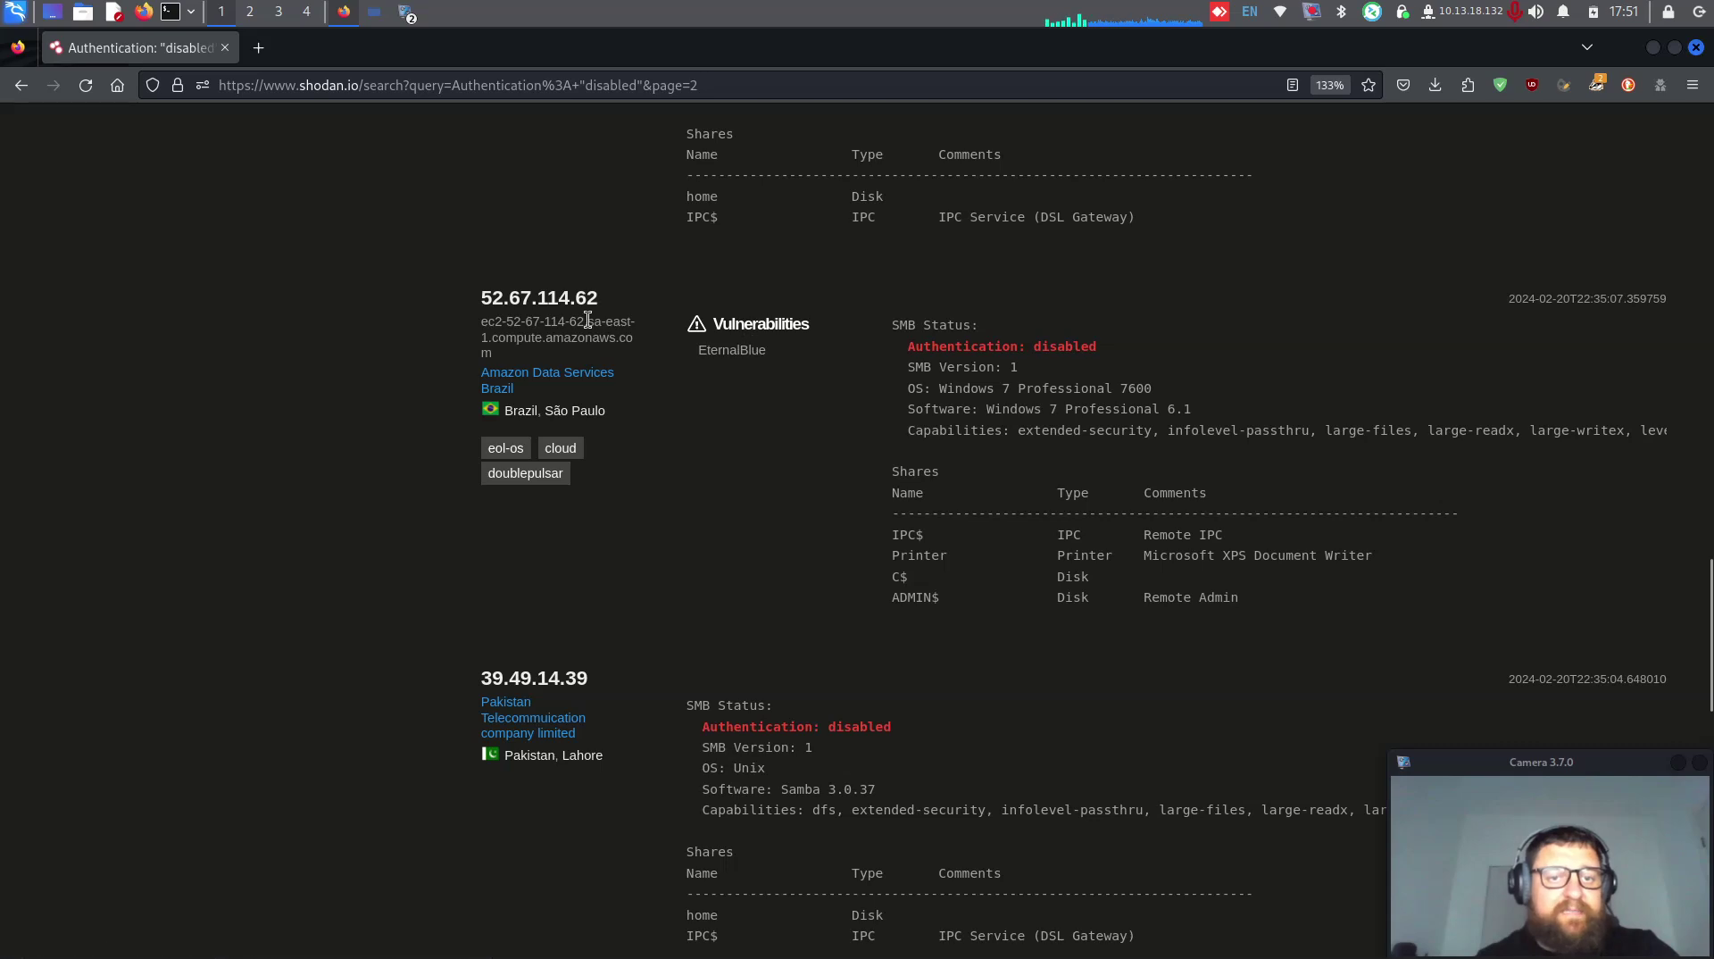
- Open the 52.67.114.62 host page from the results in a new browser tab
right_click(569, 298)
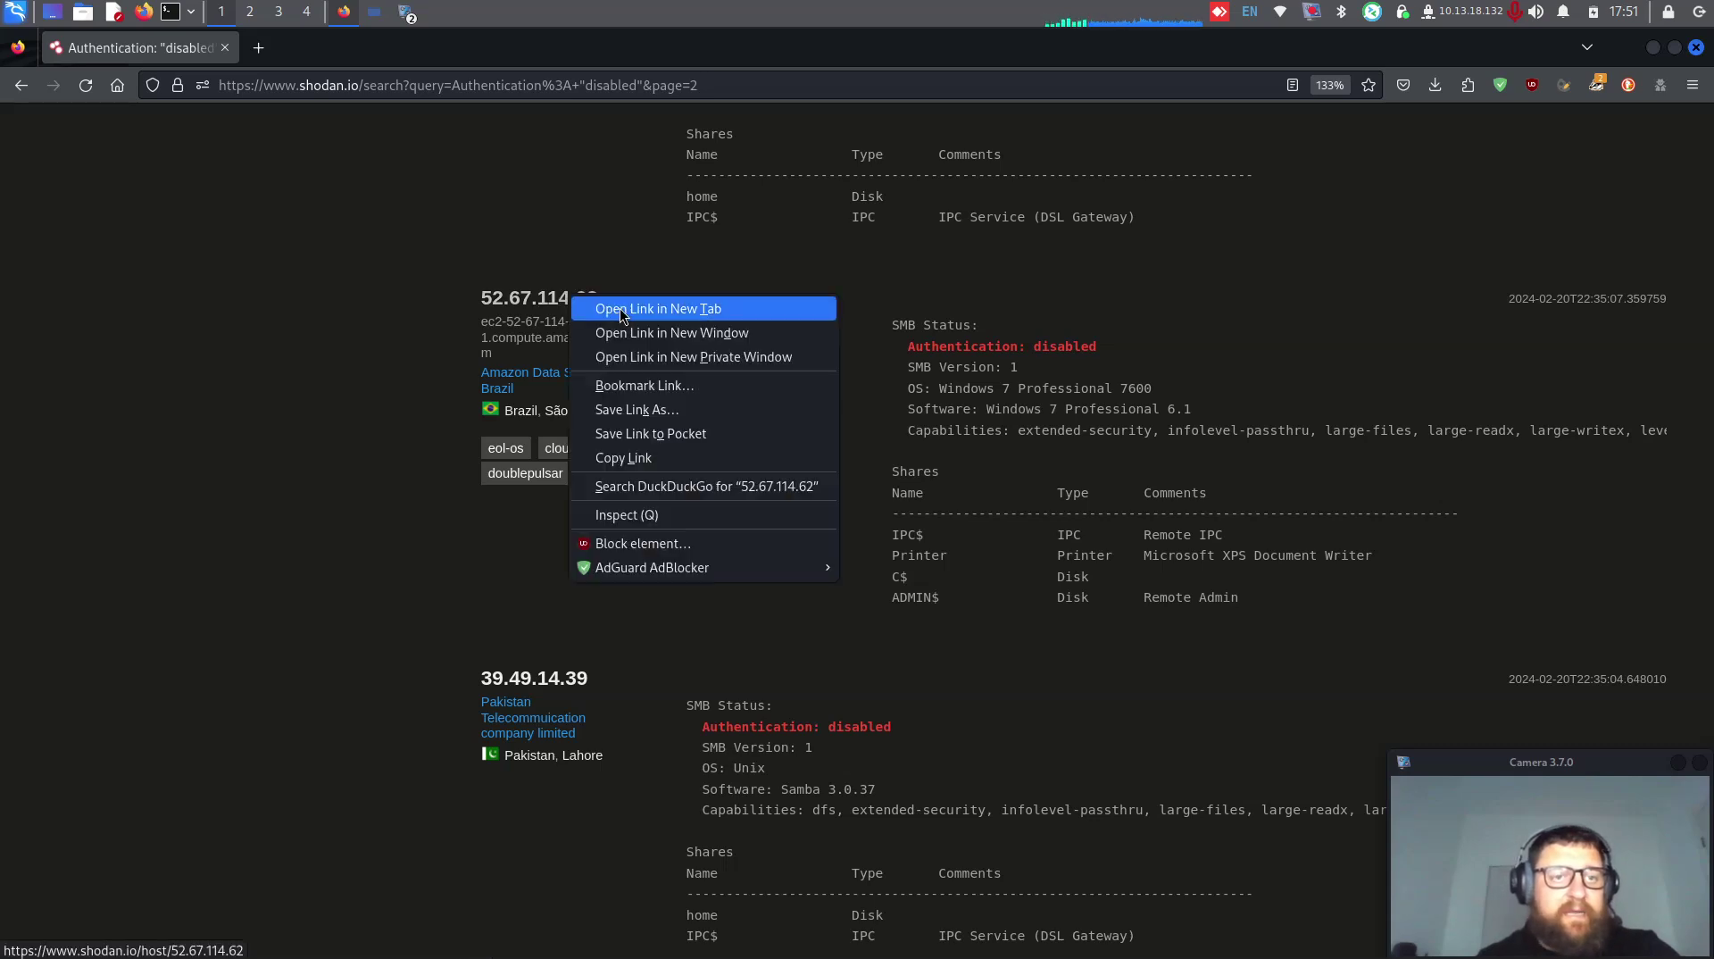
left_click(621, 308)
- Switch to the 52.67.114.62 host page and dismiss the search history suggestions
left_click(381, 56)
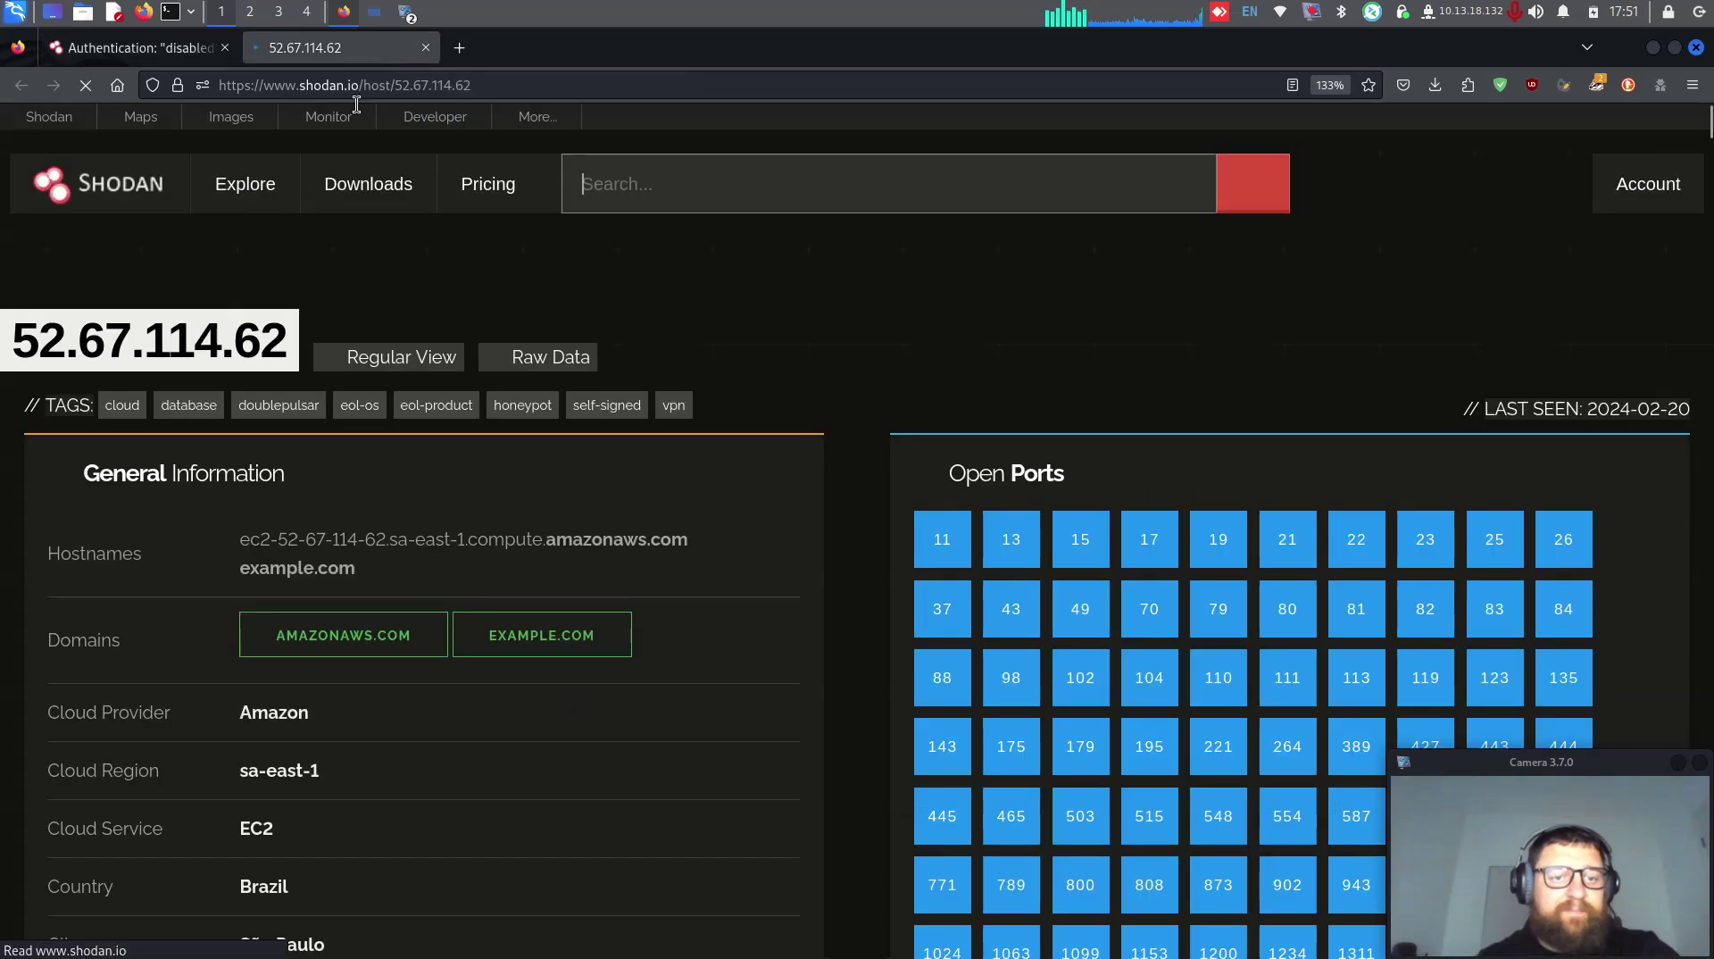
mouse_move(1708, 122)
left_mouse_down()
mouse_move(1708, 175)
mouse_move(1708, 139)
left_mouse_up()
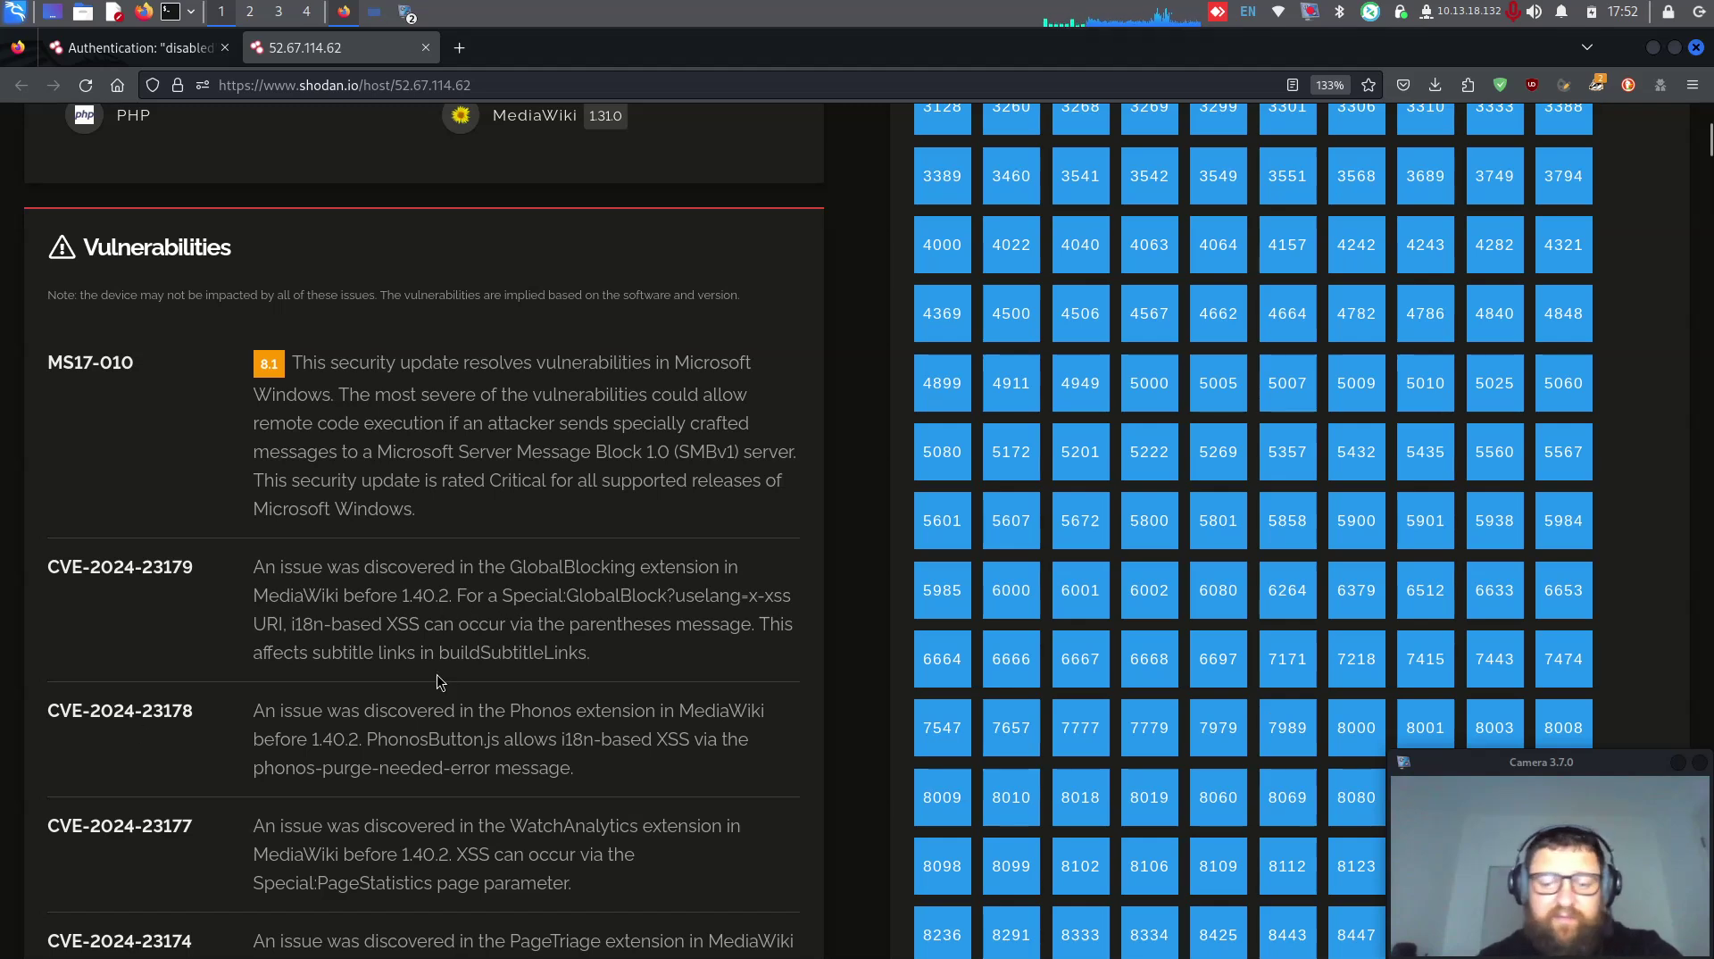
key("Down")
key("Down")
key("Down")
key("Down")
key("Escape")
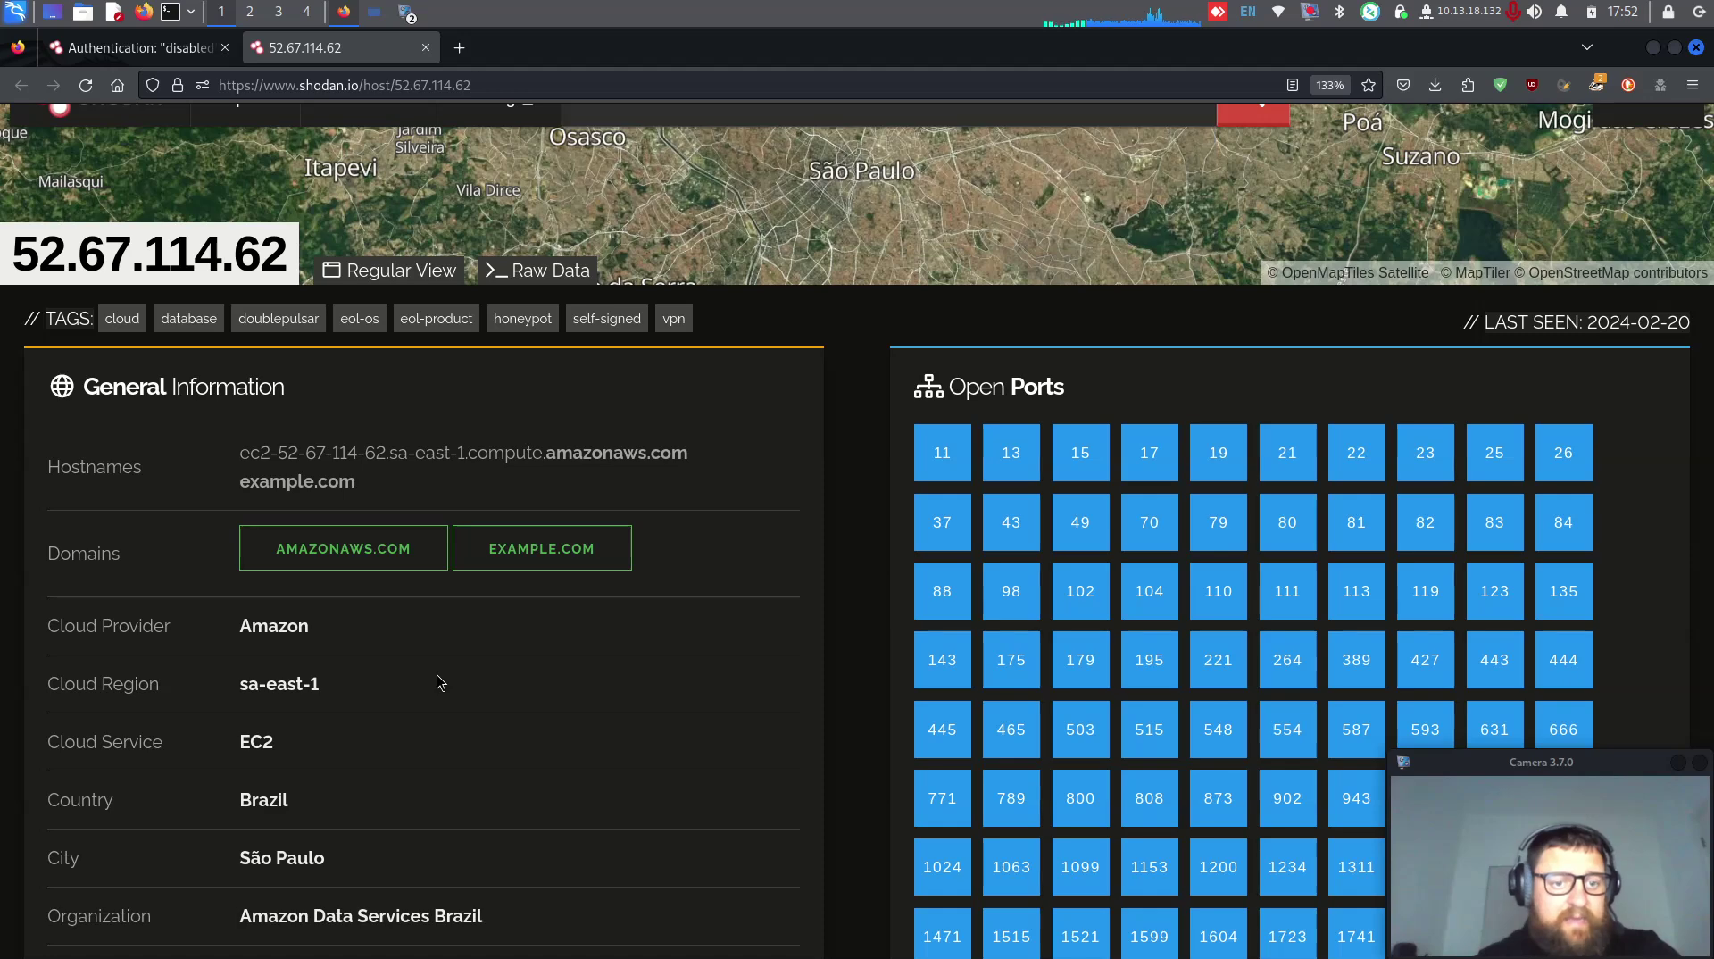
- Scroll from MS17-010 down to the MediaWiki CVEs alongside the NTP, RPC and IMAP banners
scroll(438, 682, "down", 5)
scroll(439, 681, "down", 8)
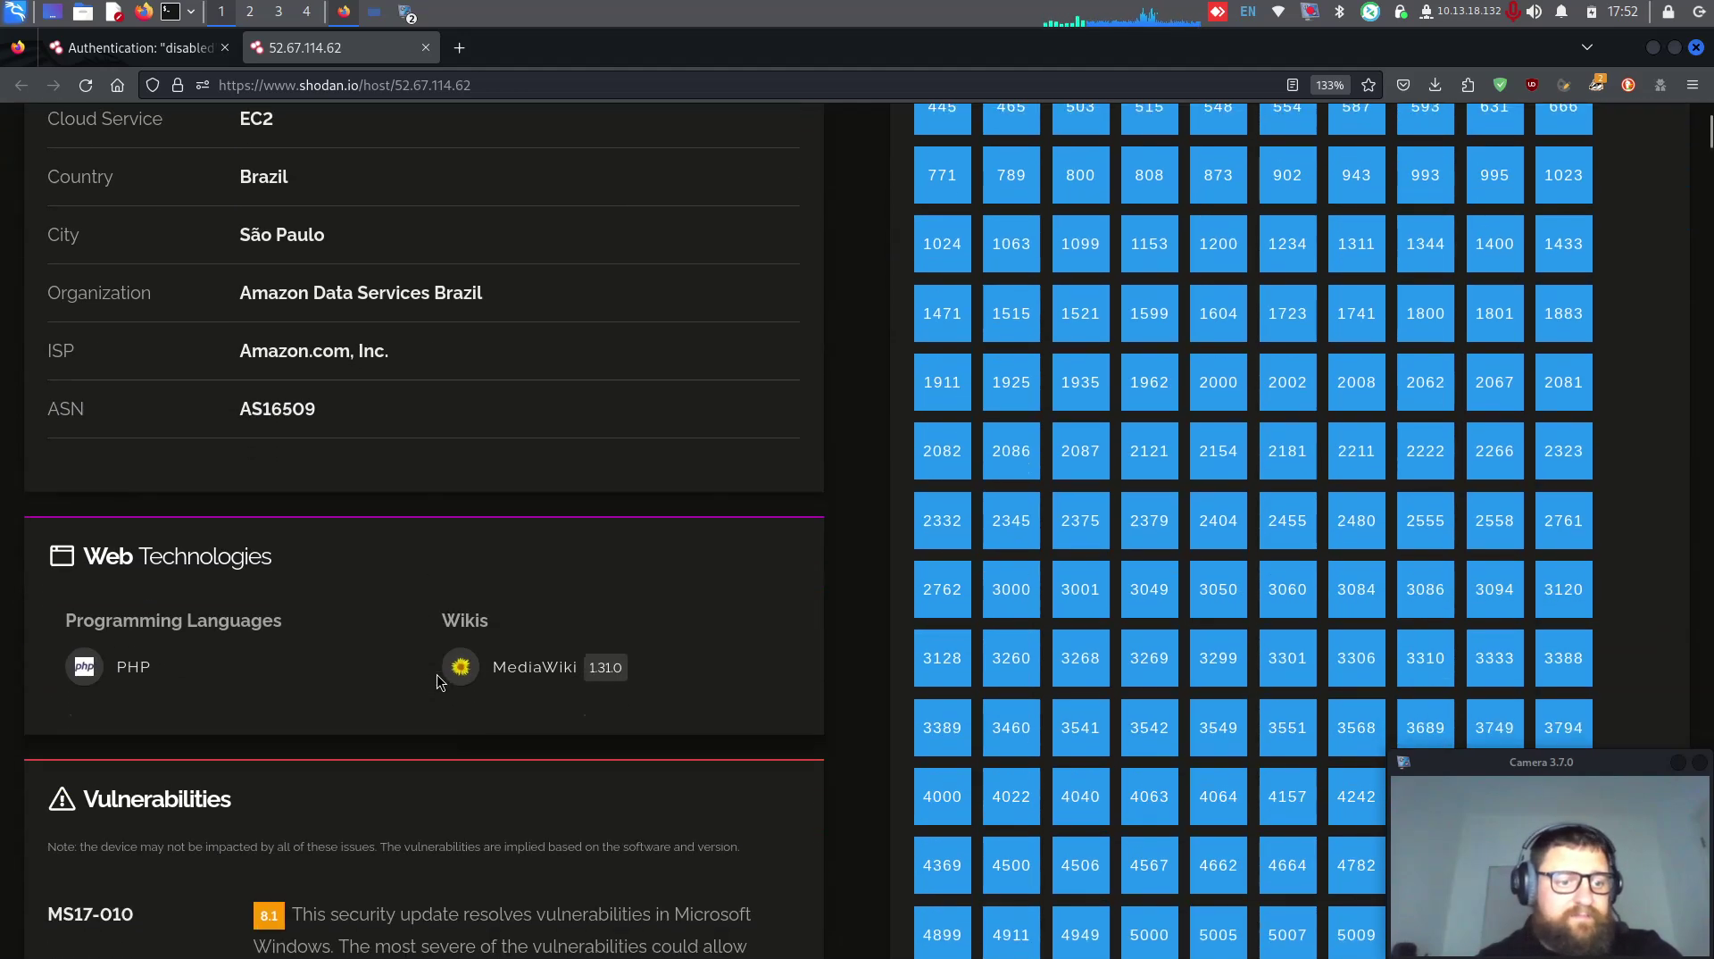
scroll(437, 679, "down", 10)
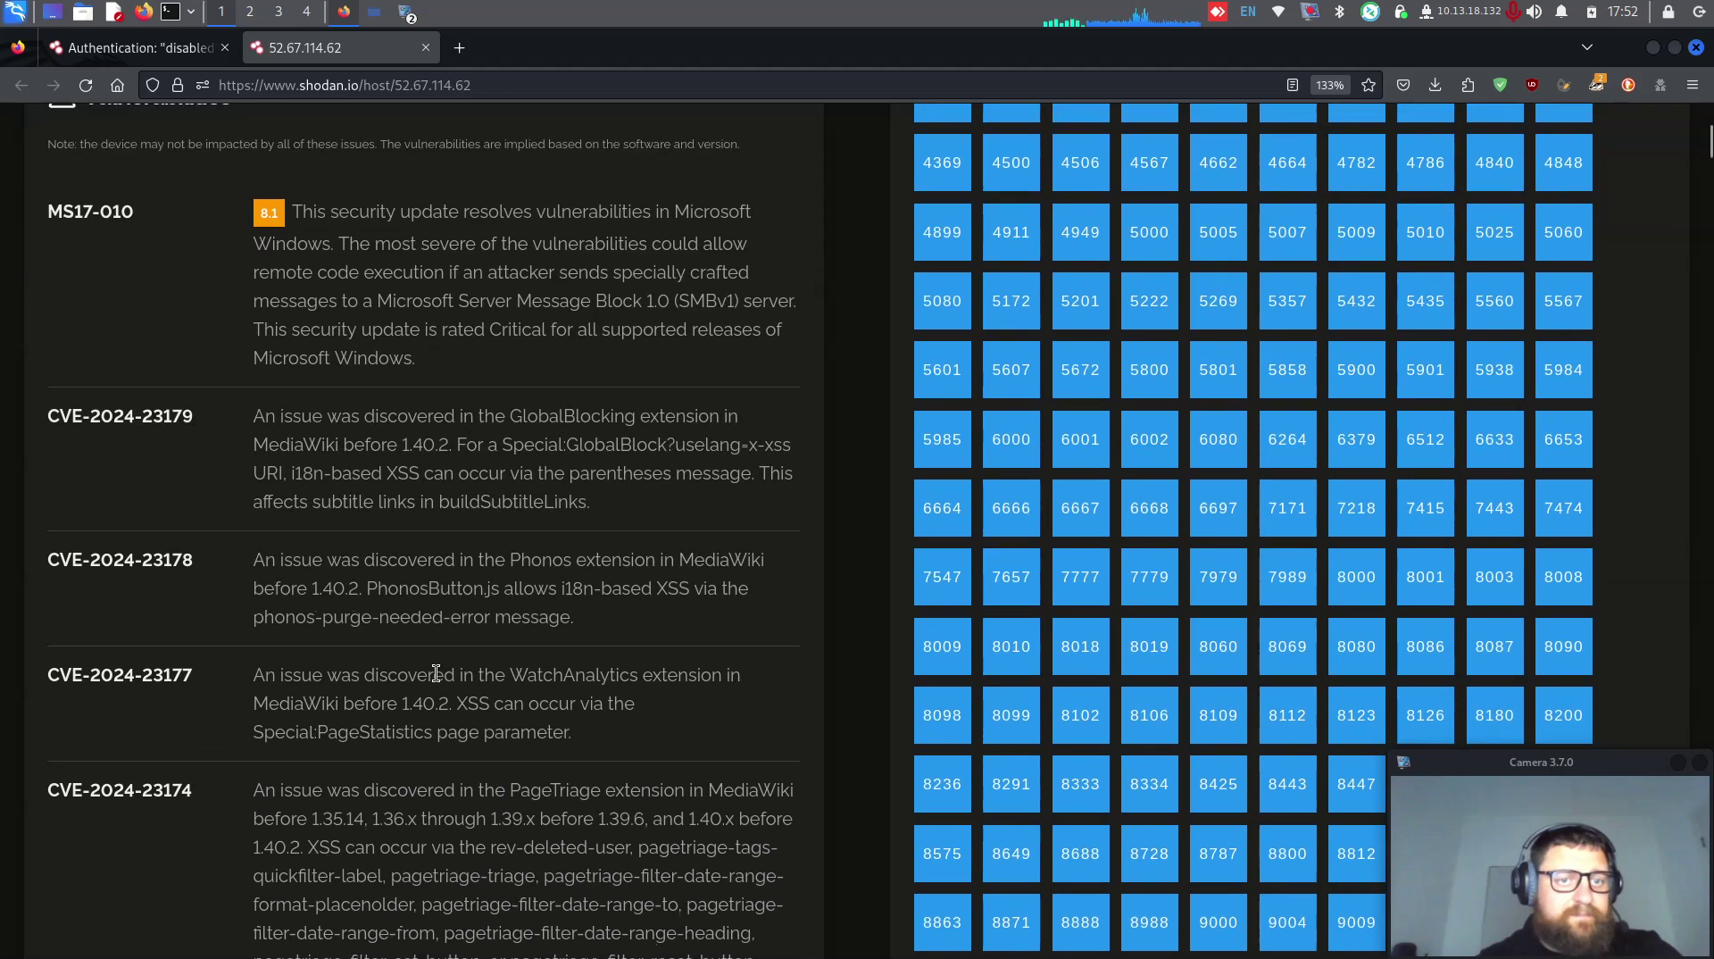
scroll(437, 676, "down", 8)
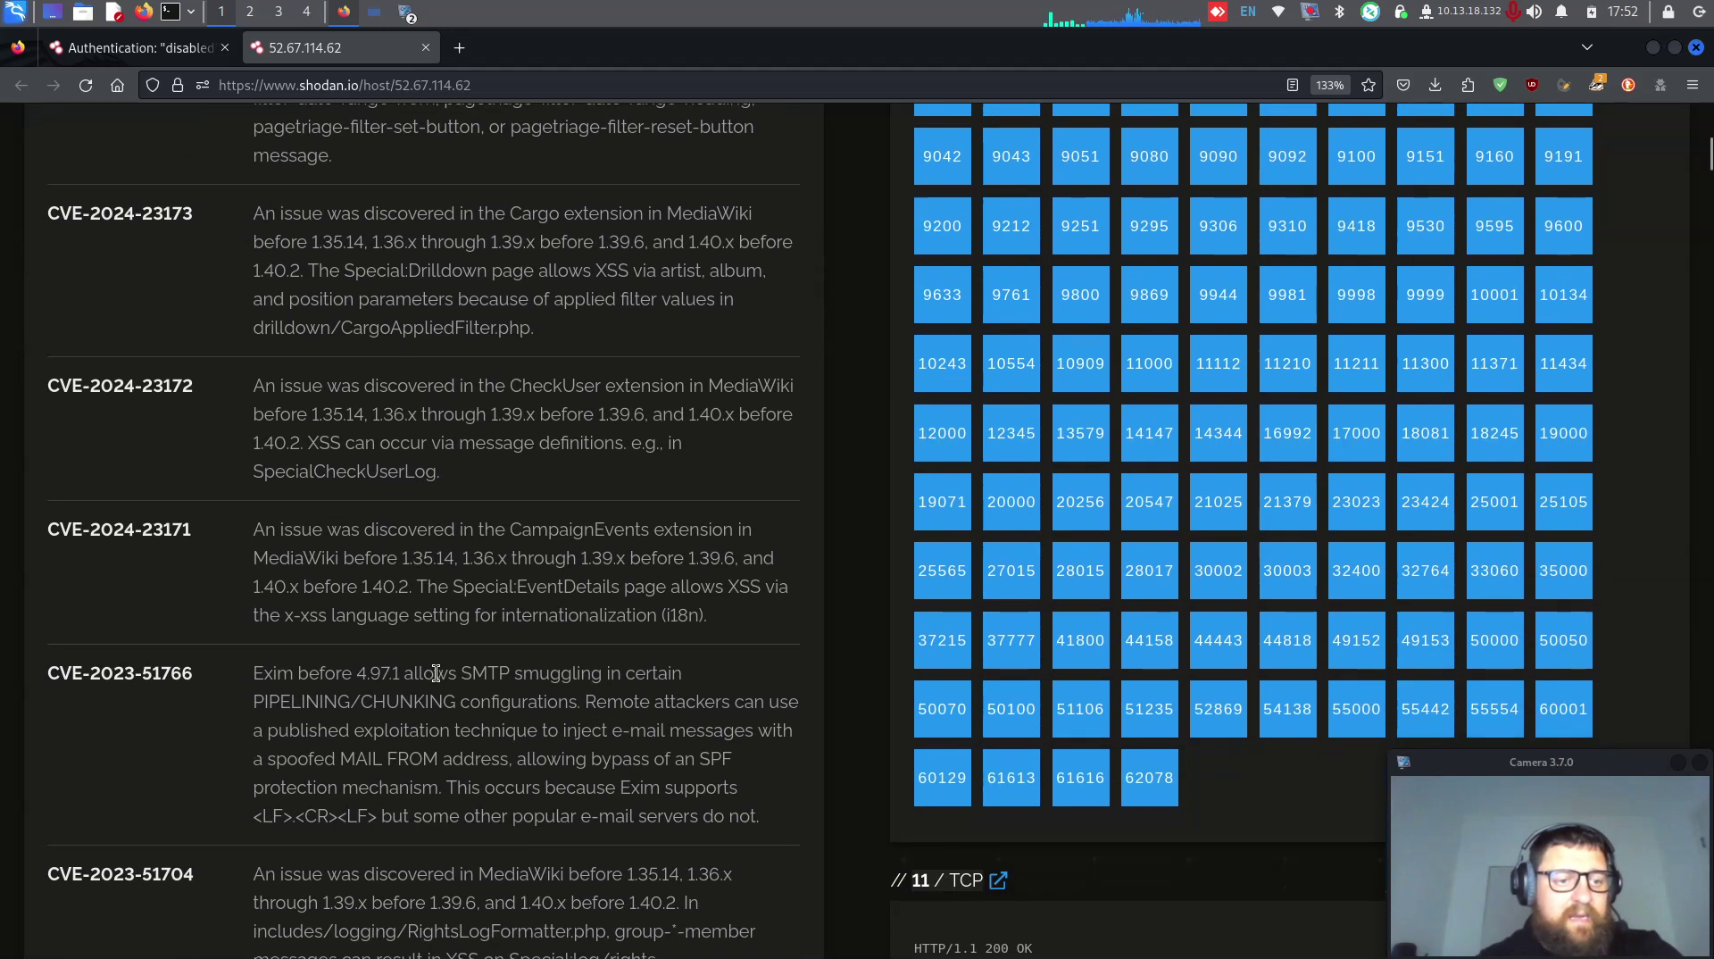
scroll(438, 677, "down", 10)
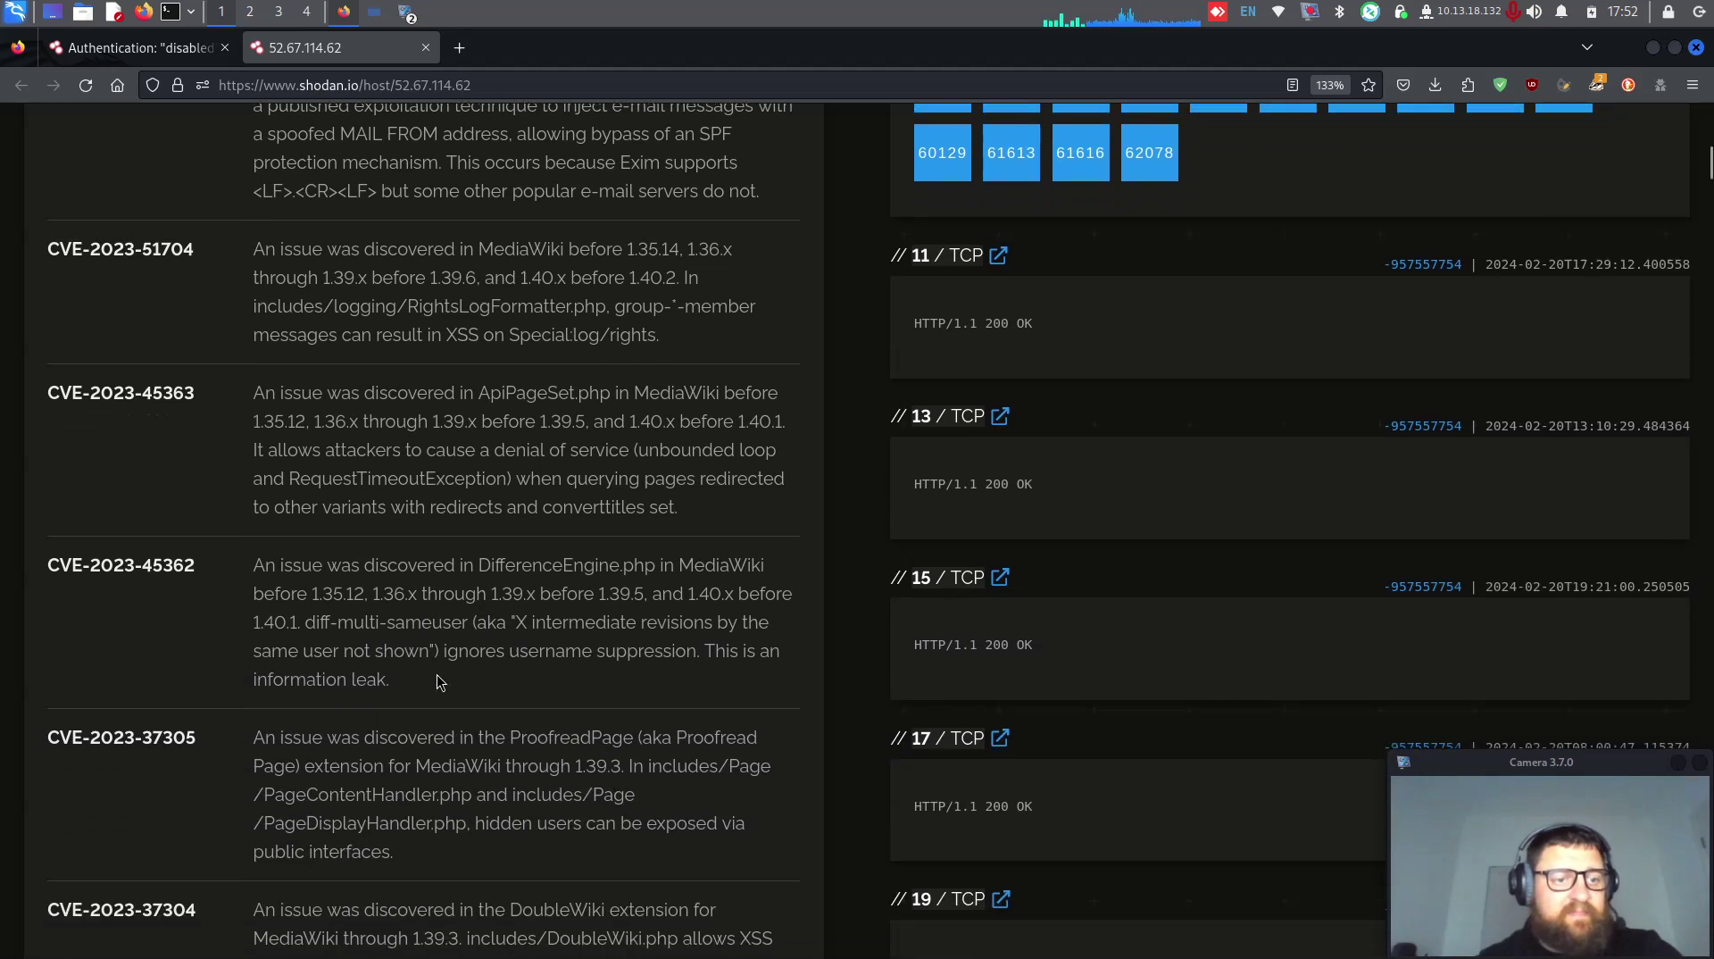
scroll(438, 679, "down", 14)
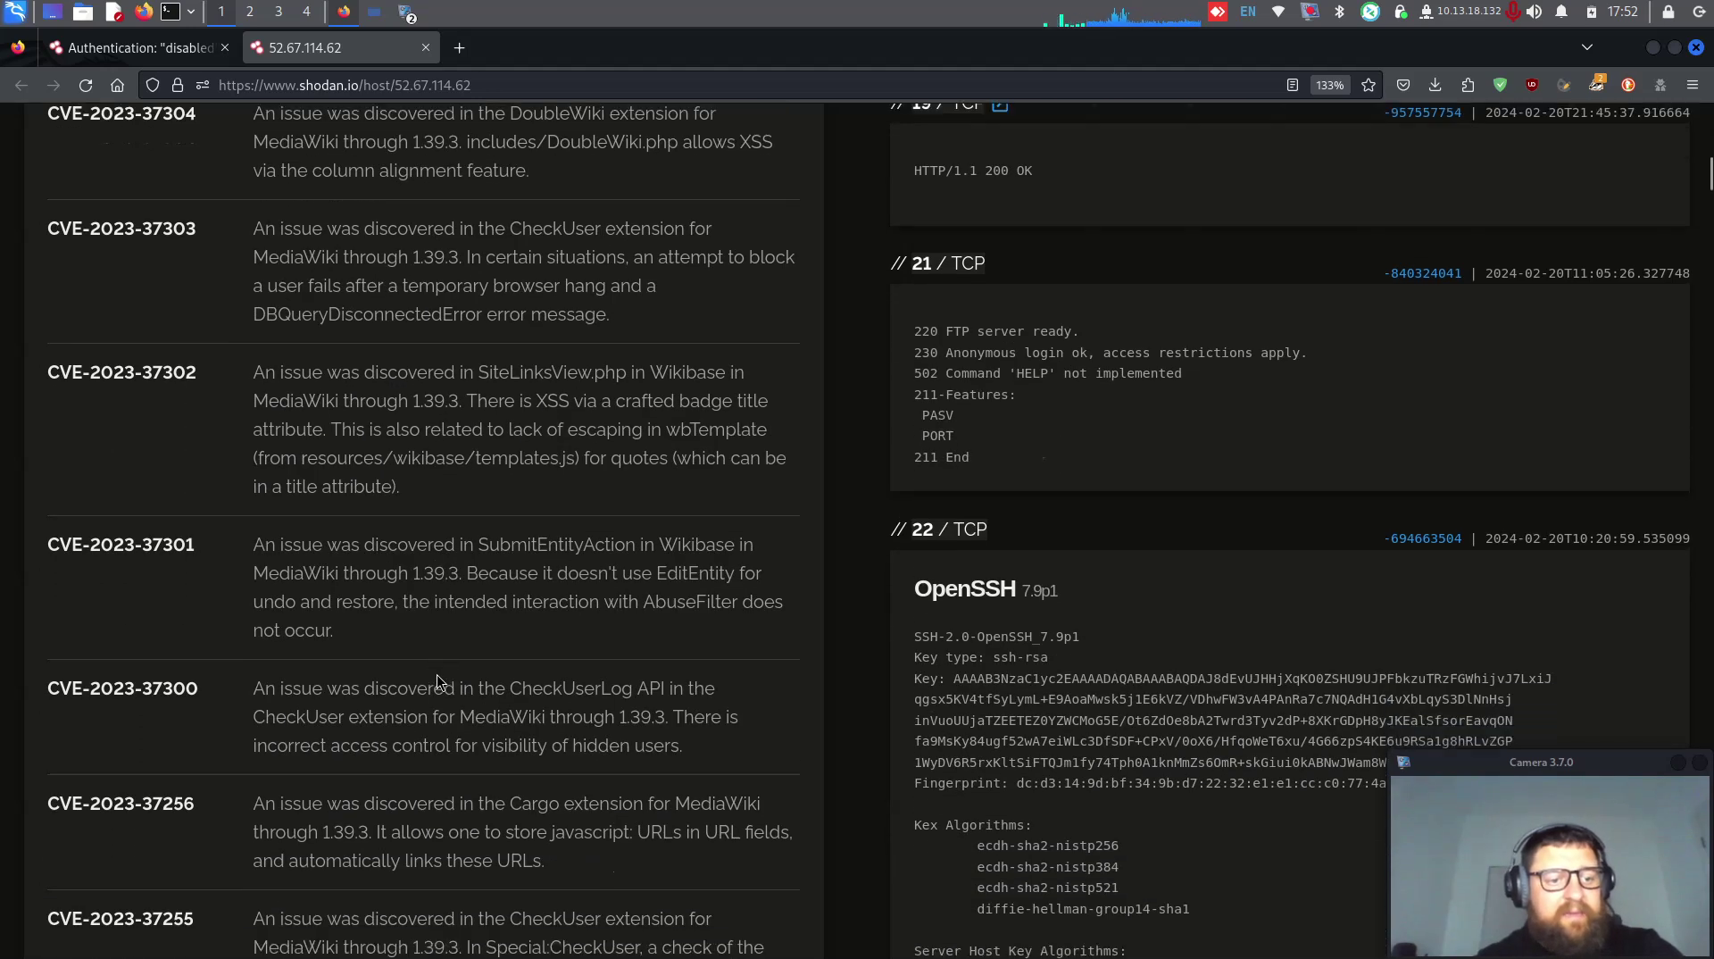
scroll(437, 673, "down", 10)
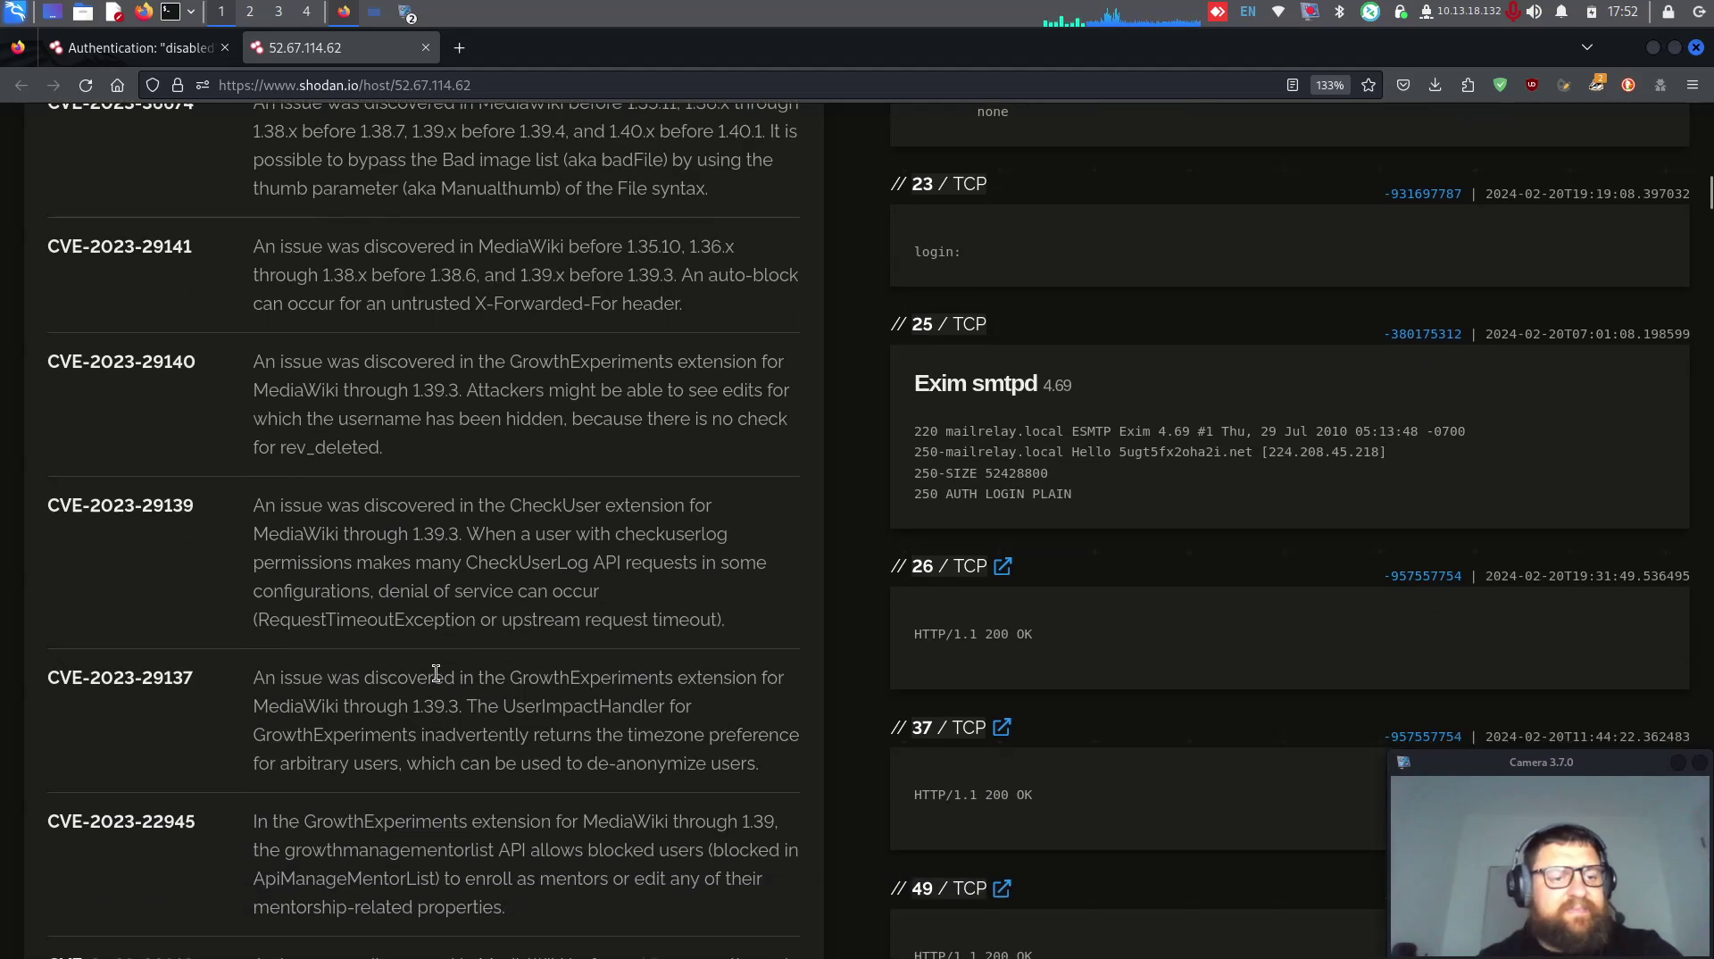
scroll(437, 674, "down", 15)
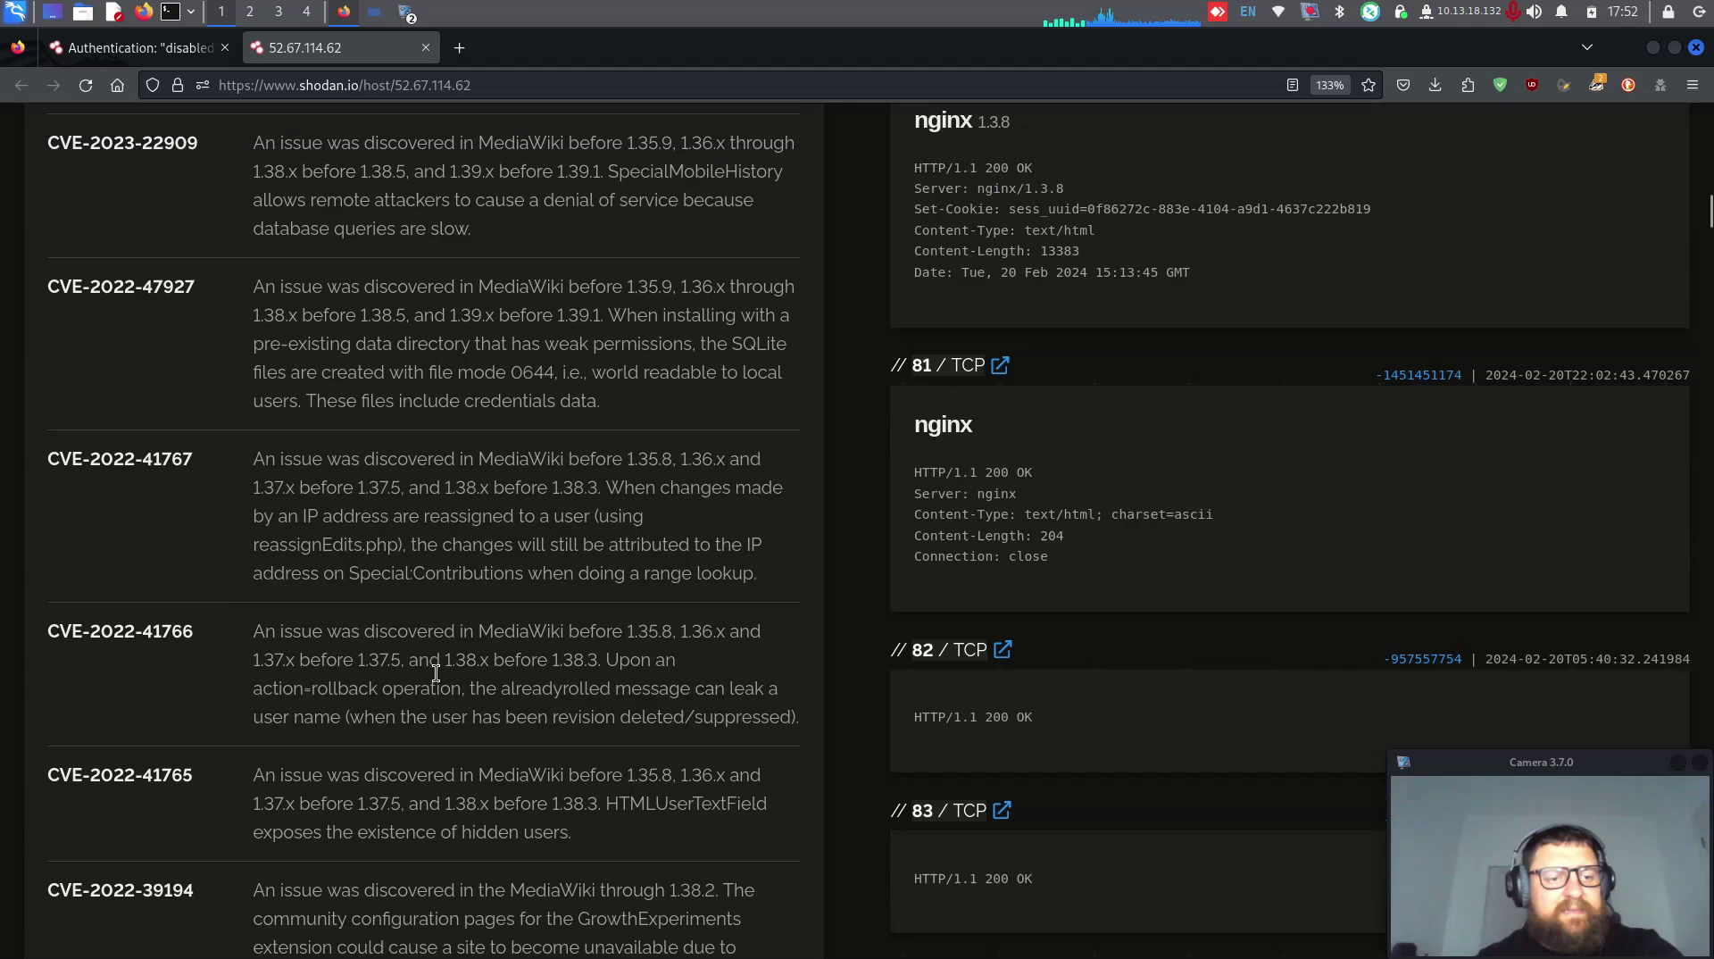
scroll(438, 674, "down", 3)
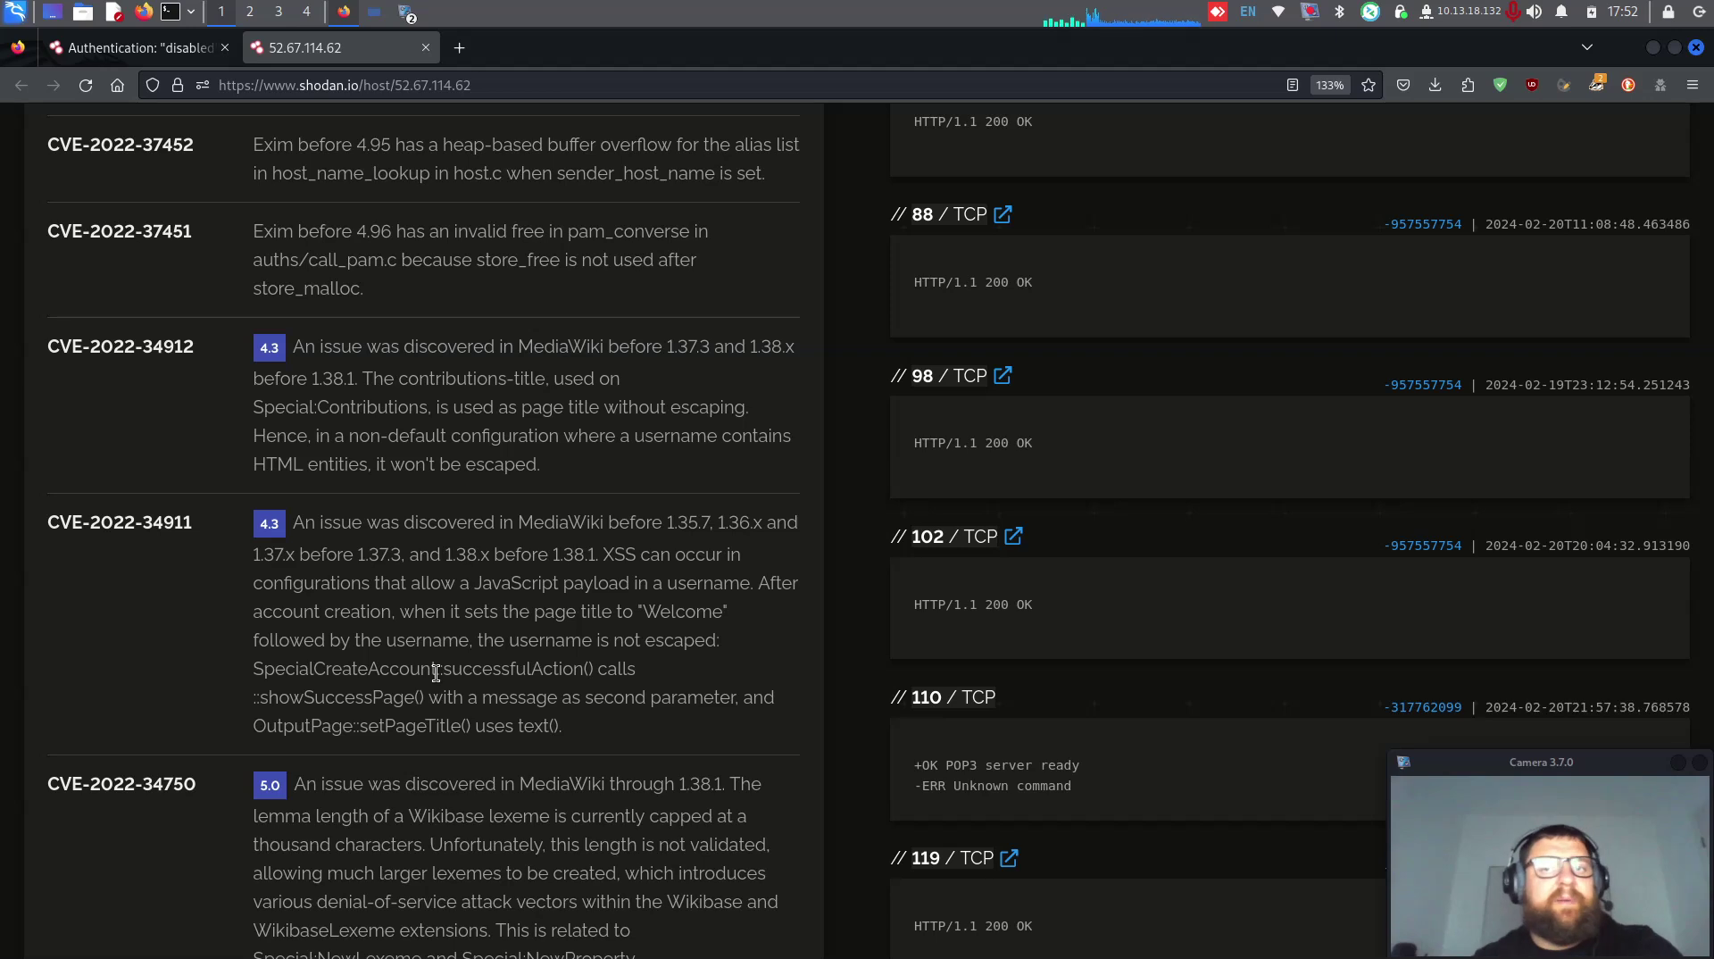
scroll(436, 674, "down", 15)
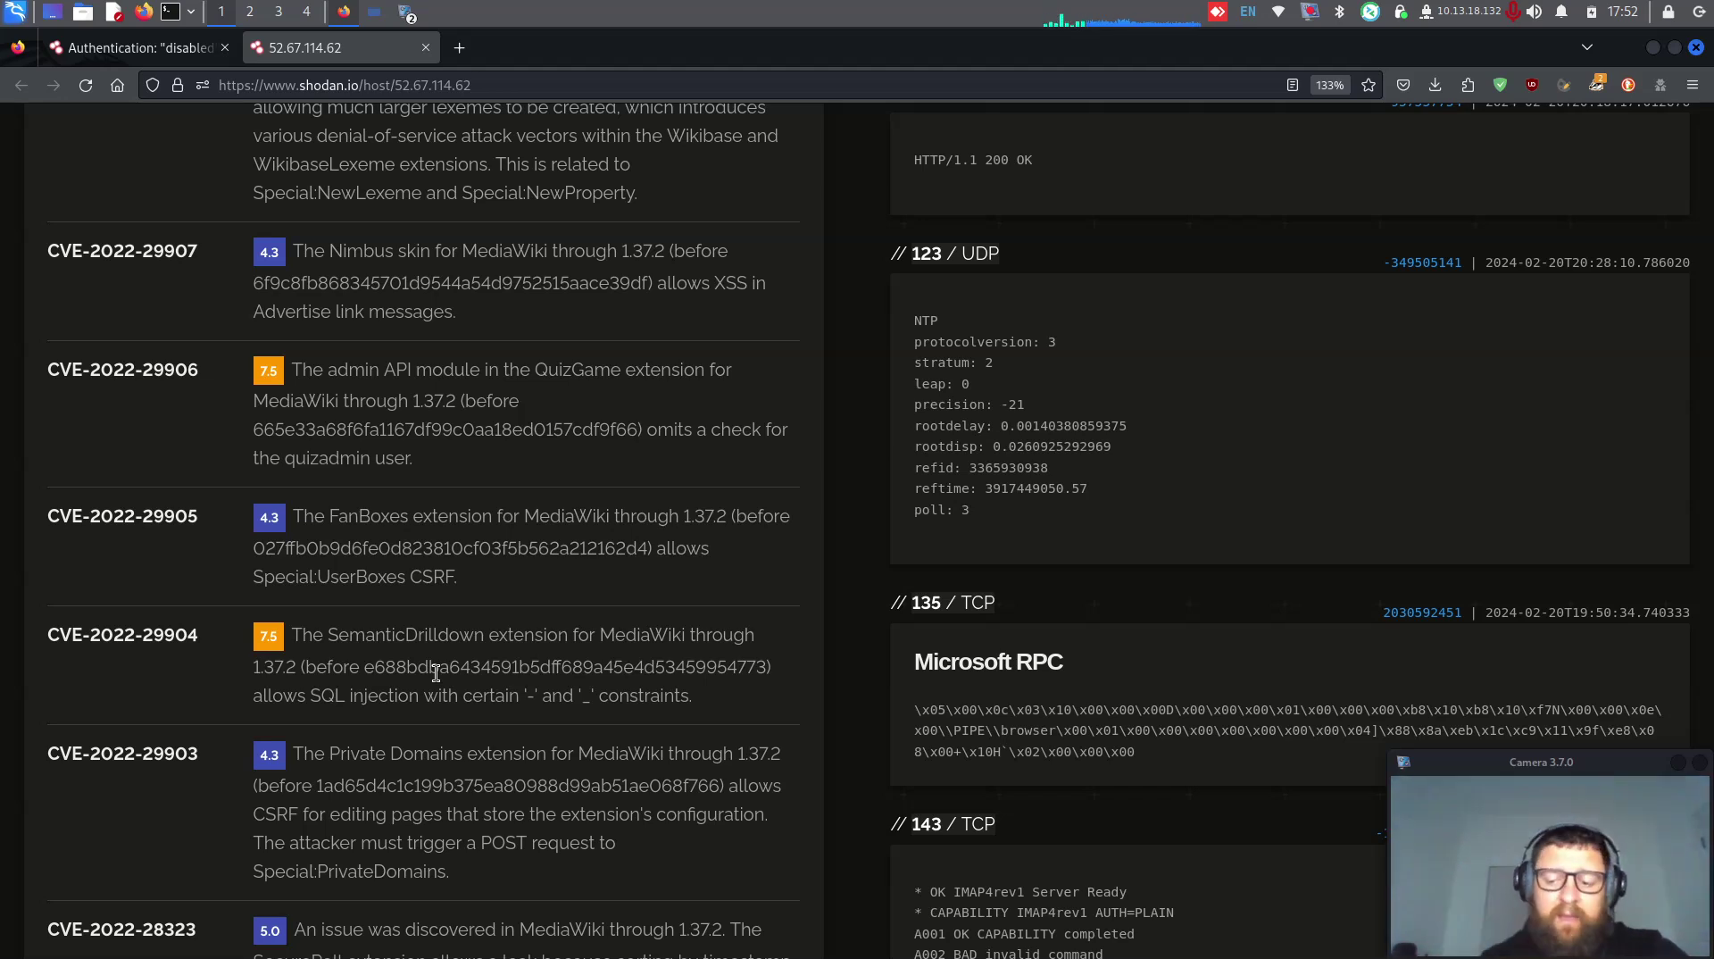
- Scroll through the remaining CVEs and SMB details, then return to the Authentication: "disabled" results tab
scroll(436, 673, "down", 6)
scroll(436, 681, "down", 5)
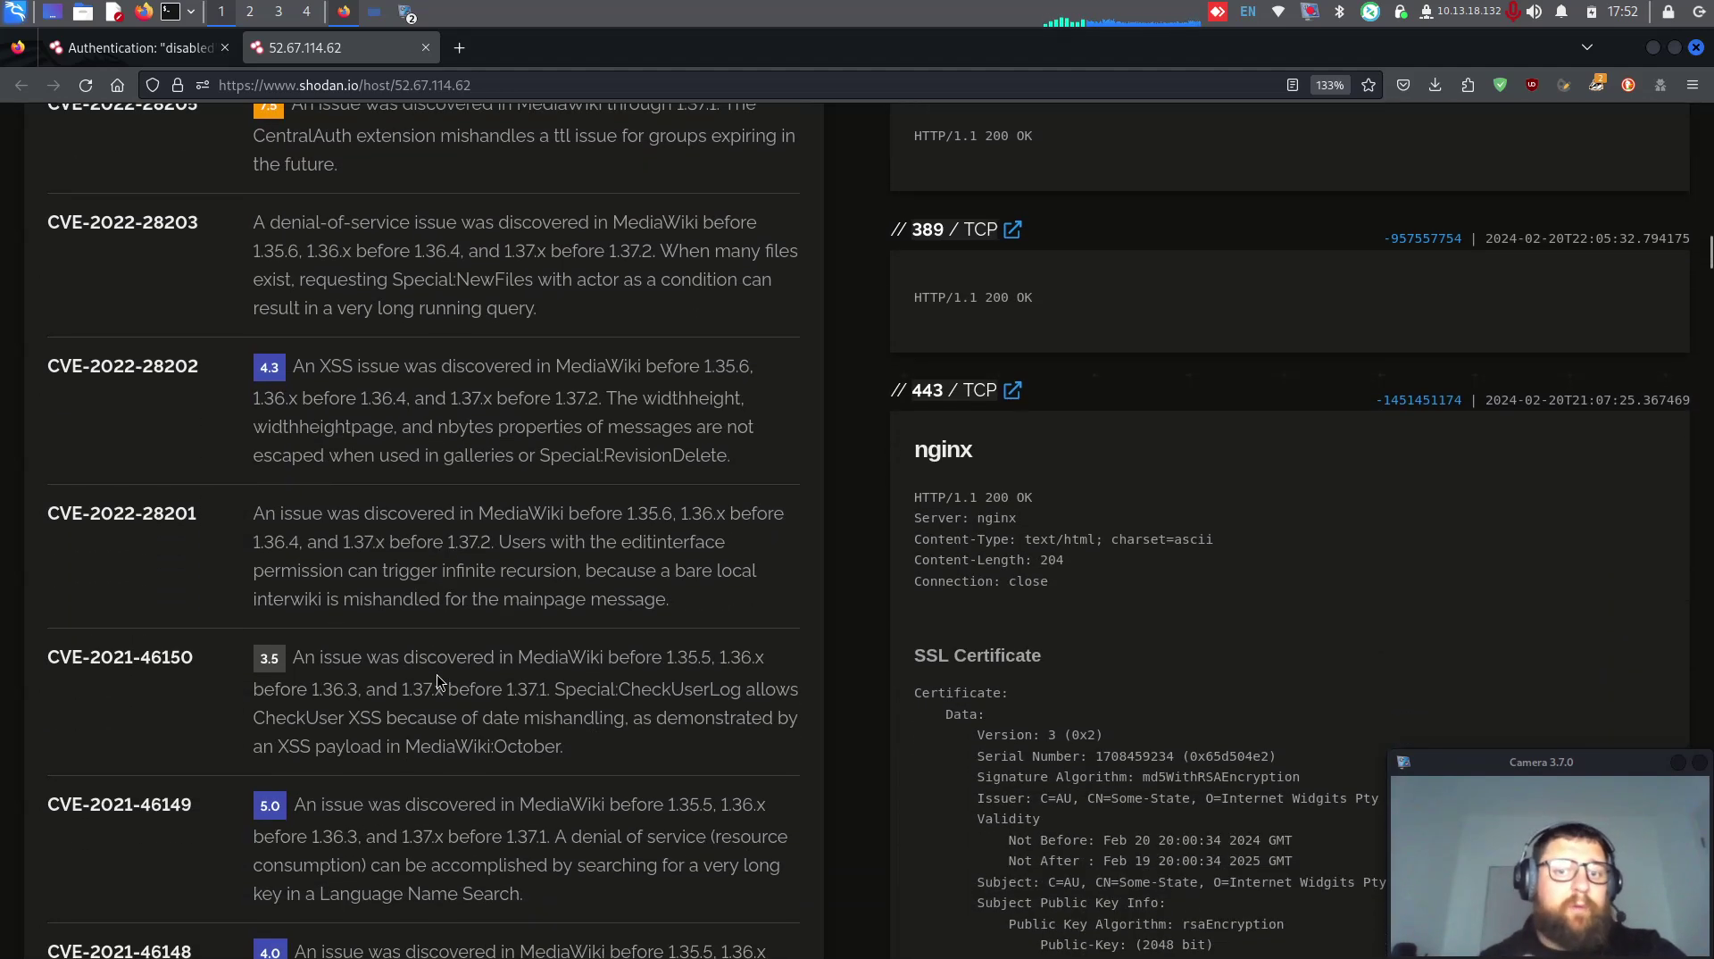
scroll(437, 679, "down", 2)
scroll(436, 674, "down", 2)
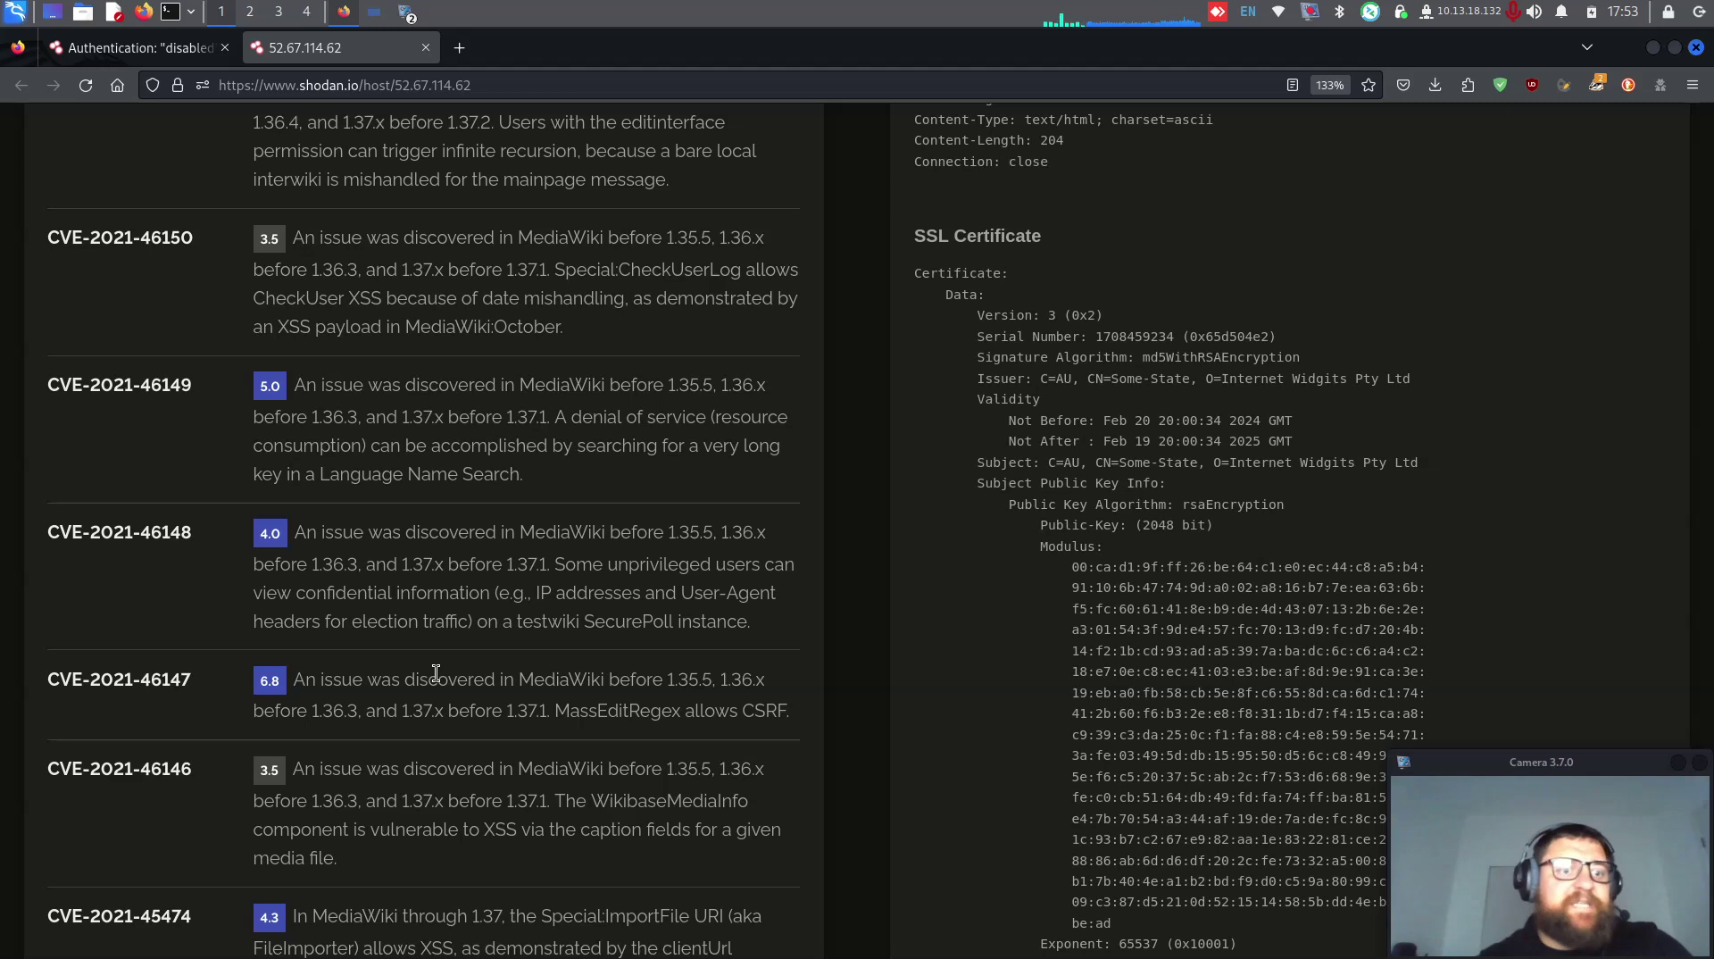
scroll(435, 674, "down", 8)
scroll(435, 674, "down", 2)
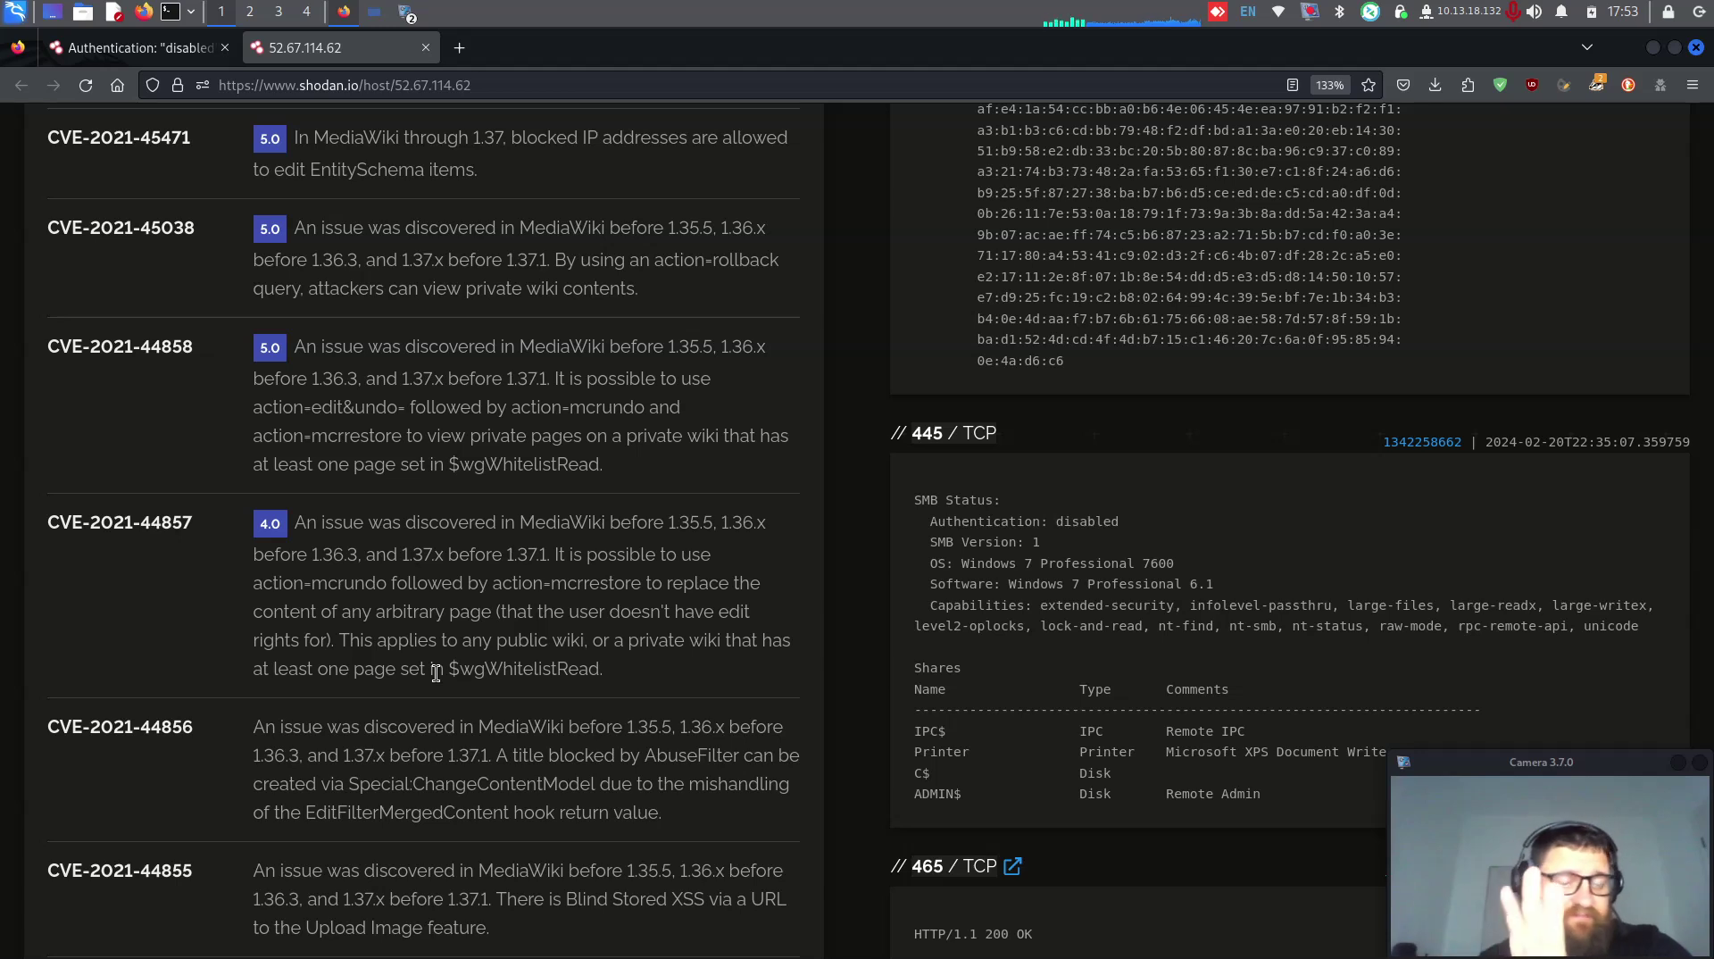
scroll(436, 673, "down", 7)
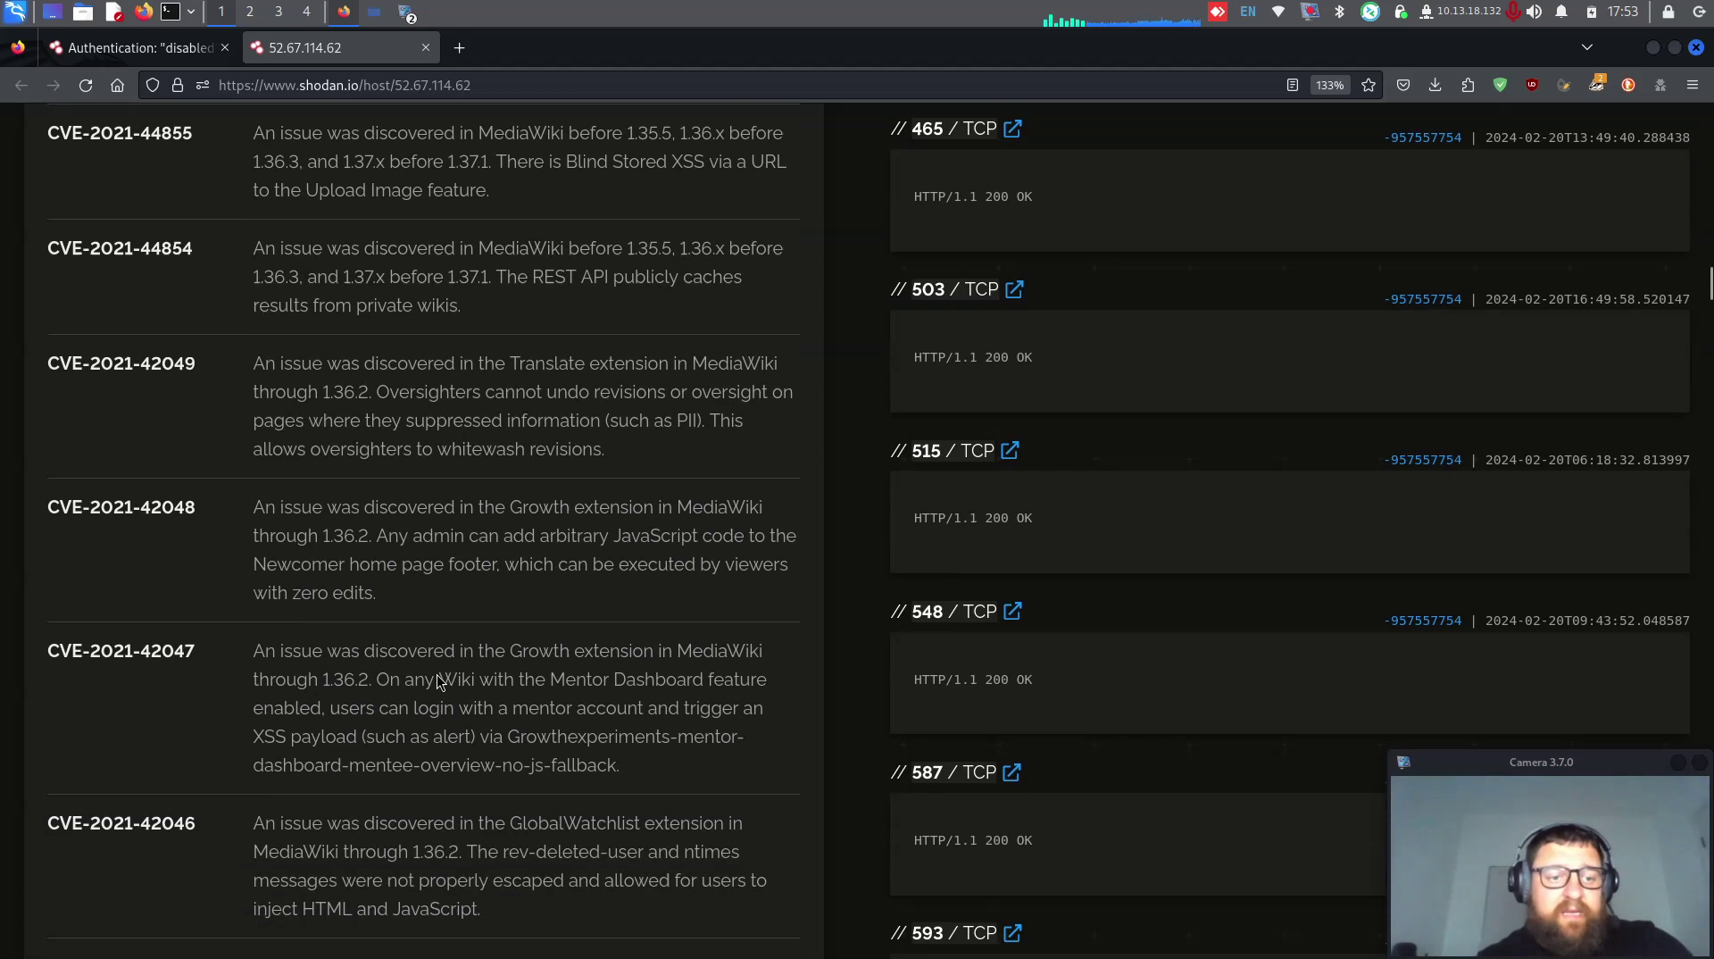
scroll(438, 681, "down", 13)
scroll(436, 674, "down", 12)
scroll(436, 673, "down", 15)
scroll(436, 674, "down", 4)
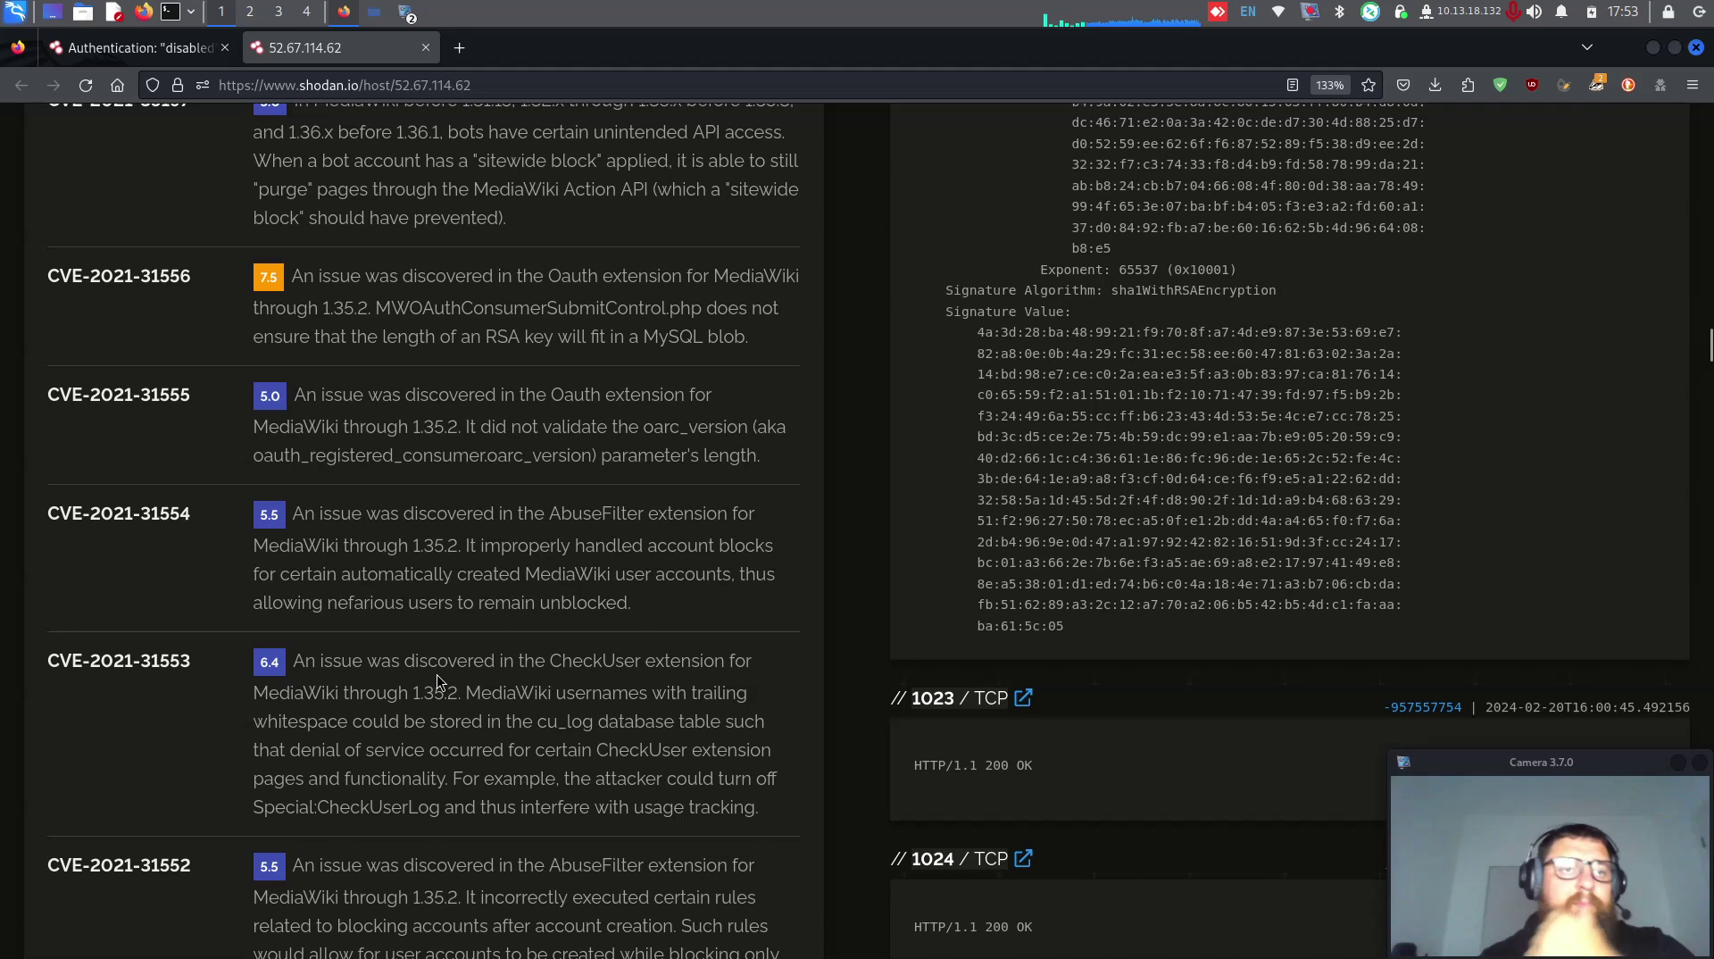
left_click(162, 59)
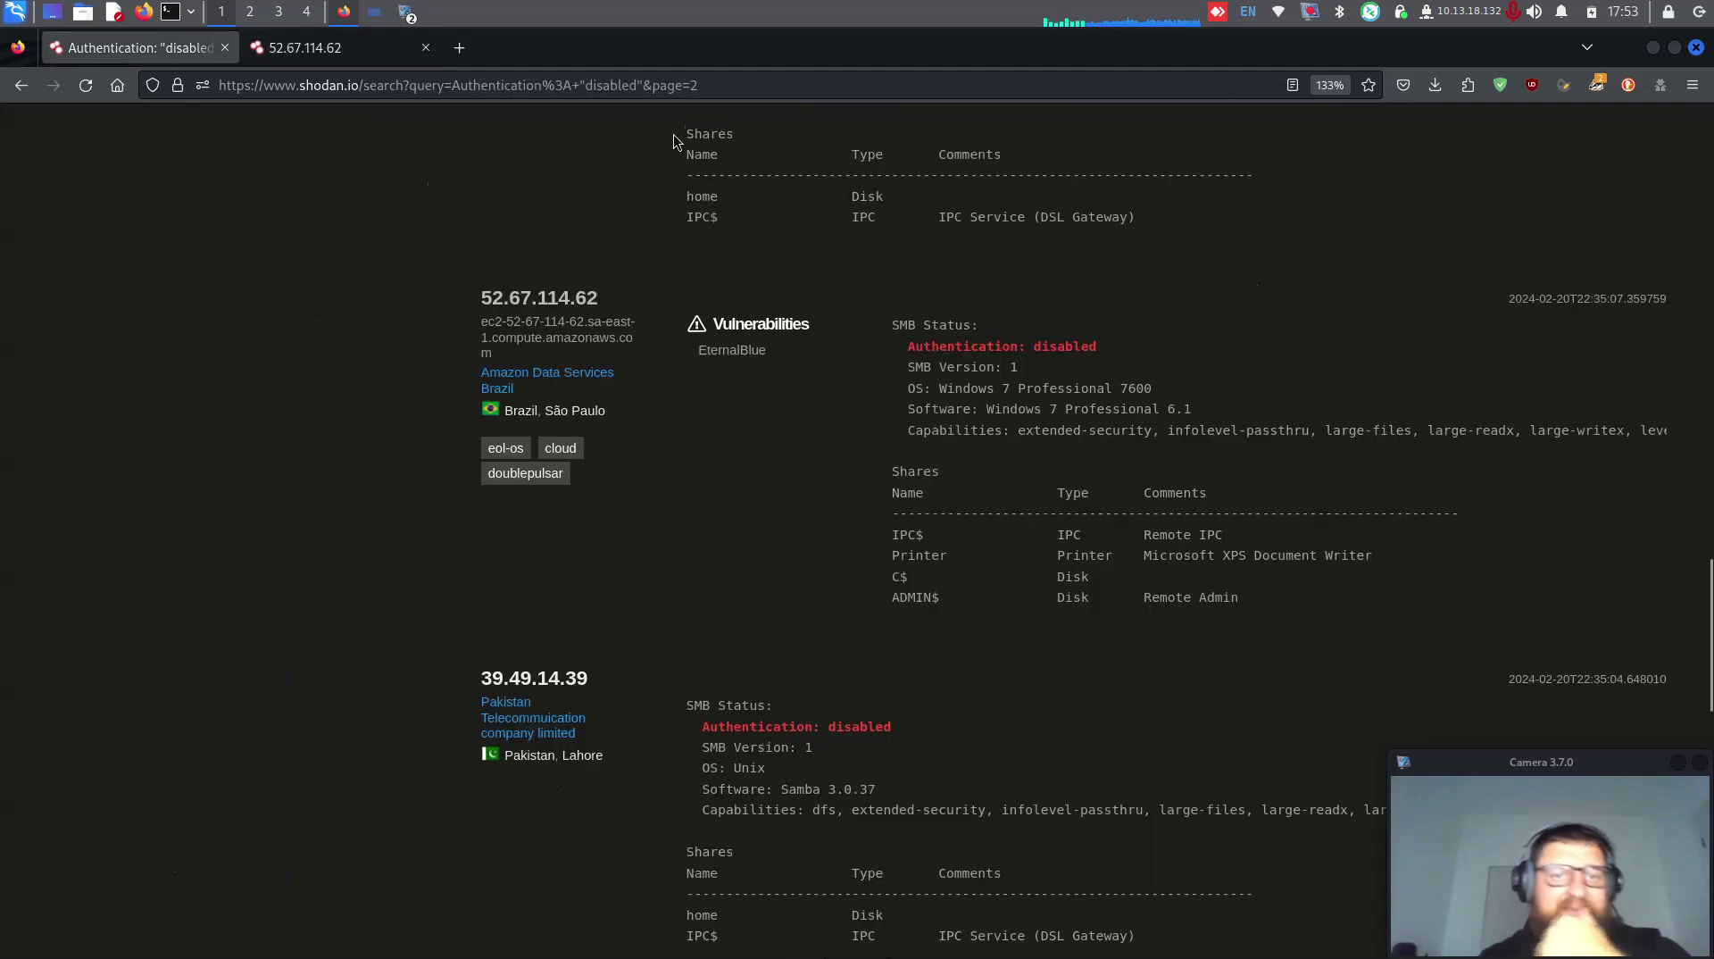
- Scroll to the top of the results and select the whole Authentication: "disabled" query
scroll(759, 136, "up", 10)
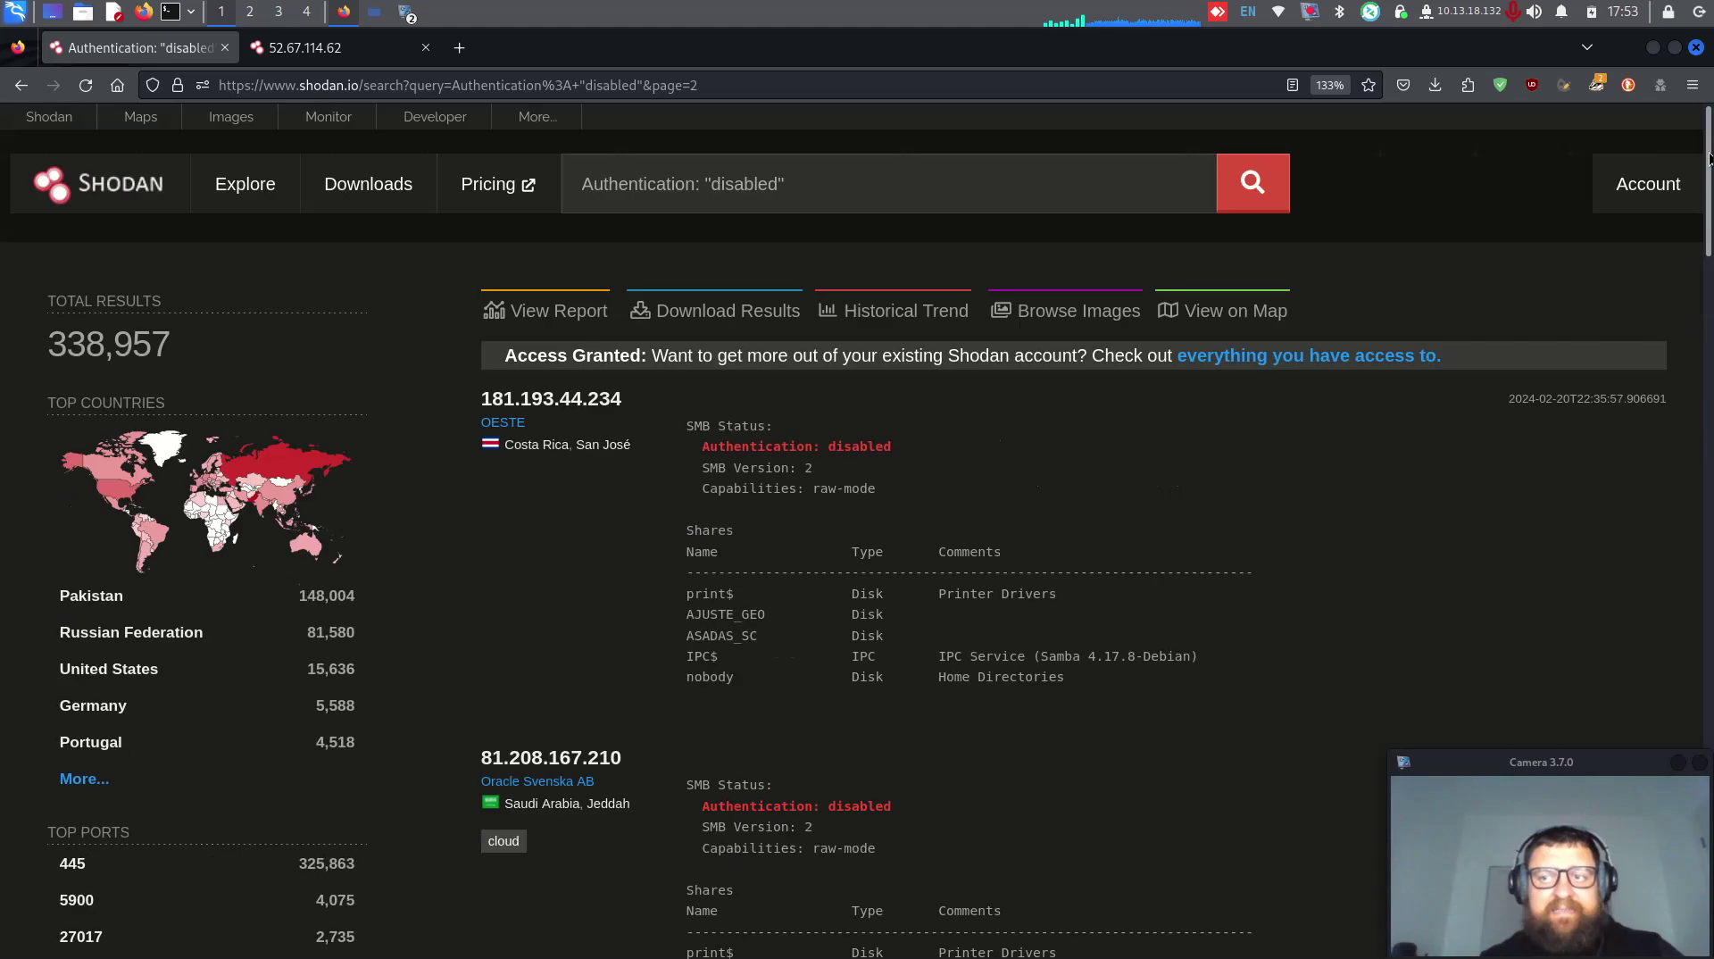
left_click(843, 162)
triple_click(844, 164)
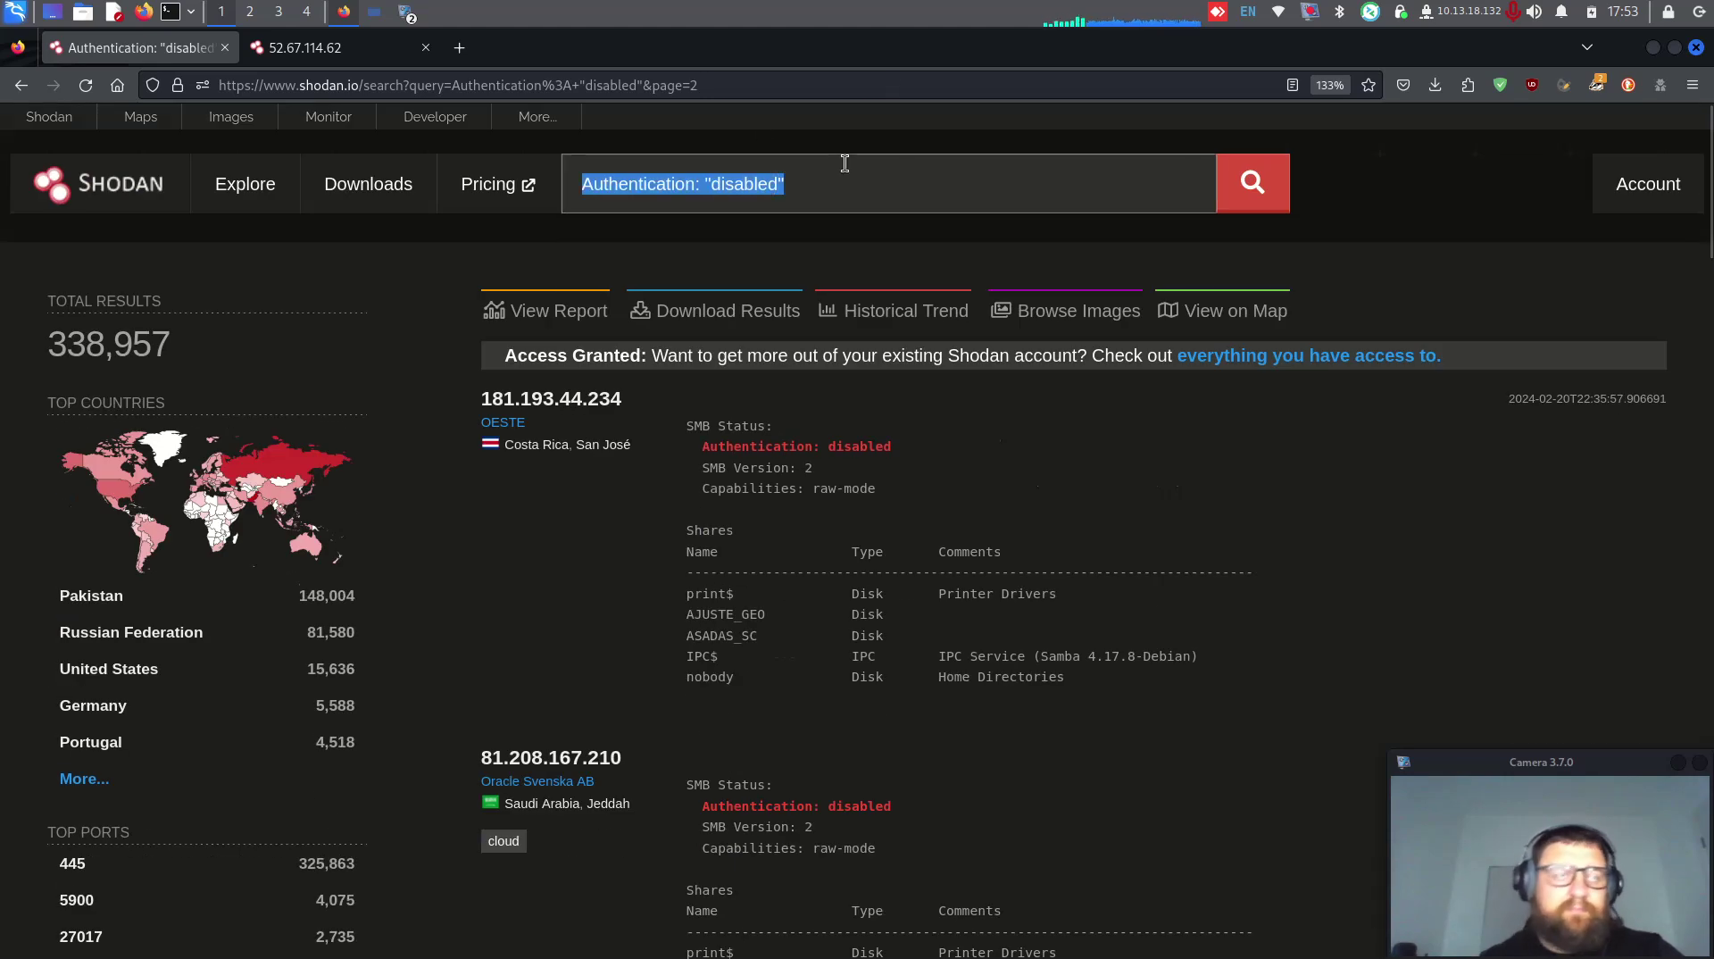
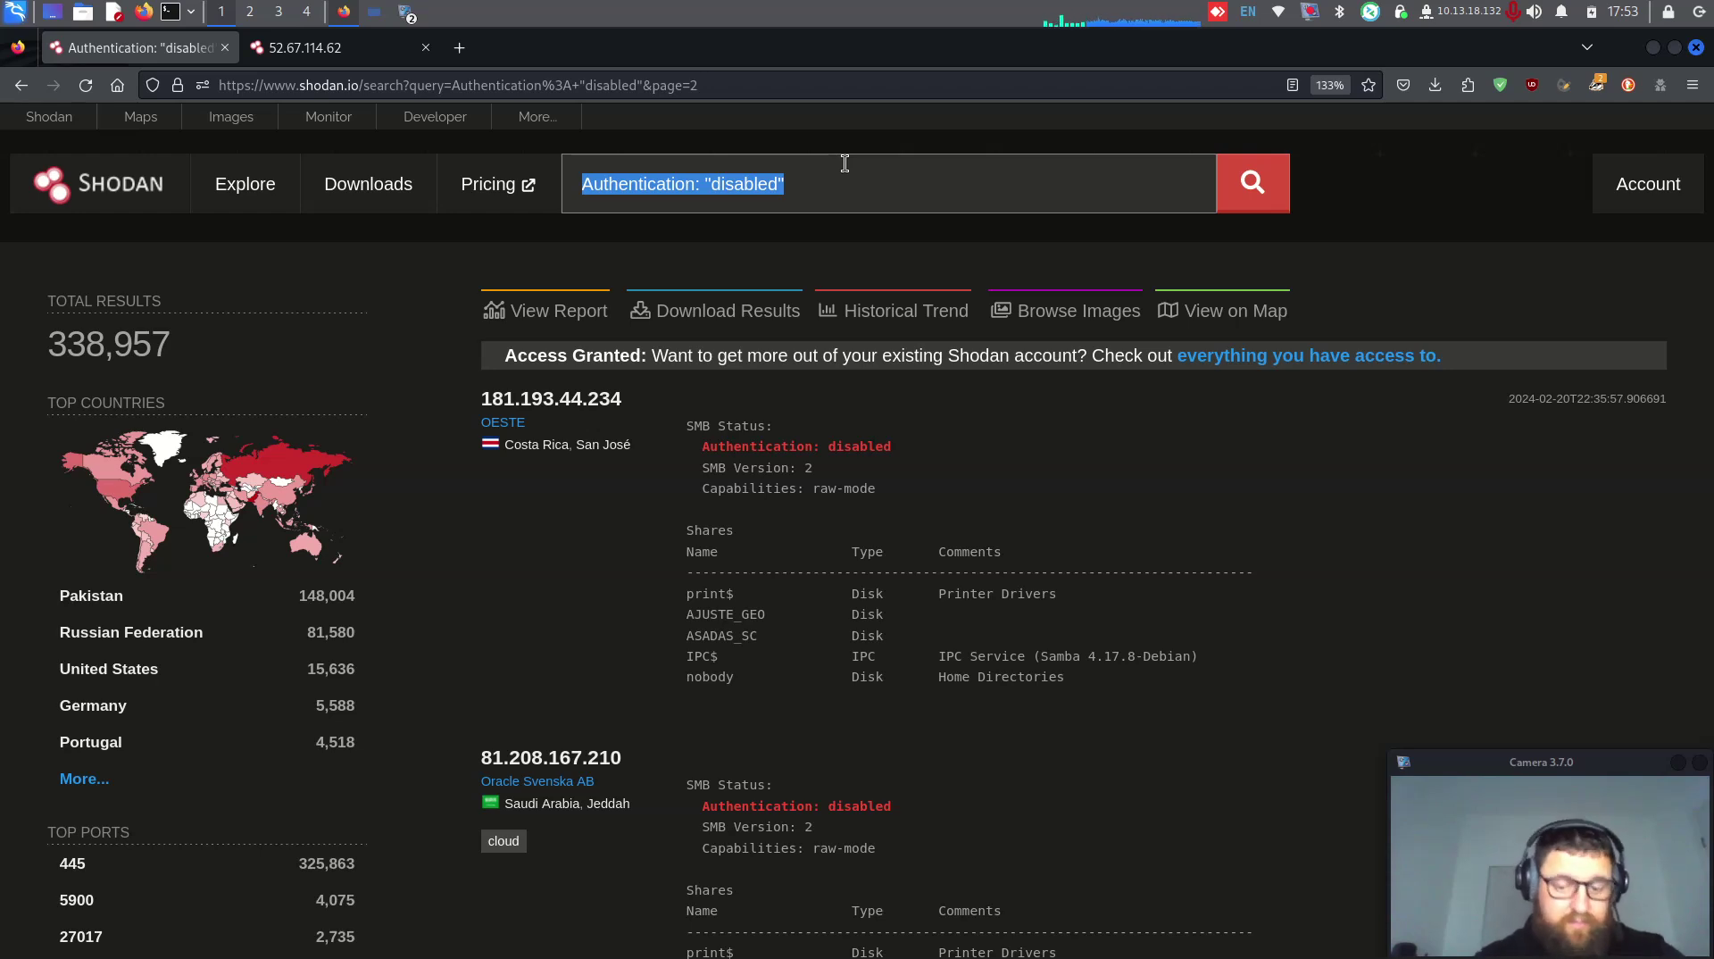
- Replace the Authentication: "disabled" query by typing "country" to start a country filter
type("country: \"")
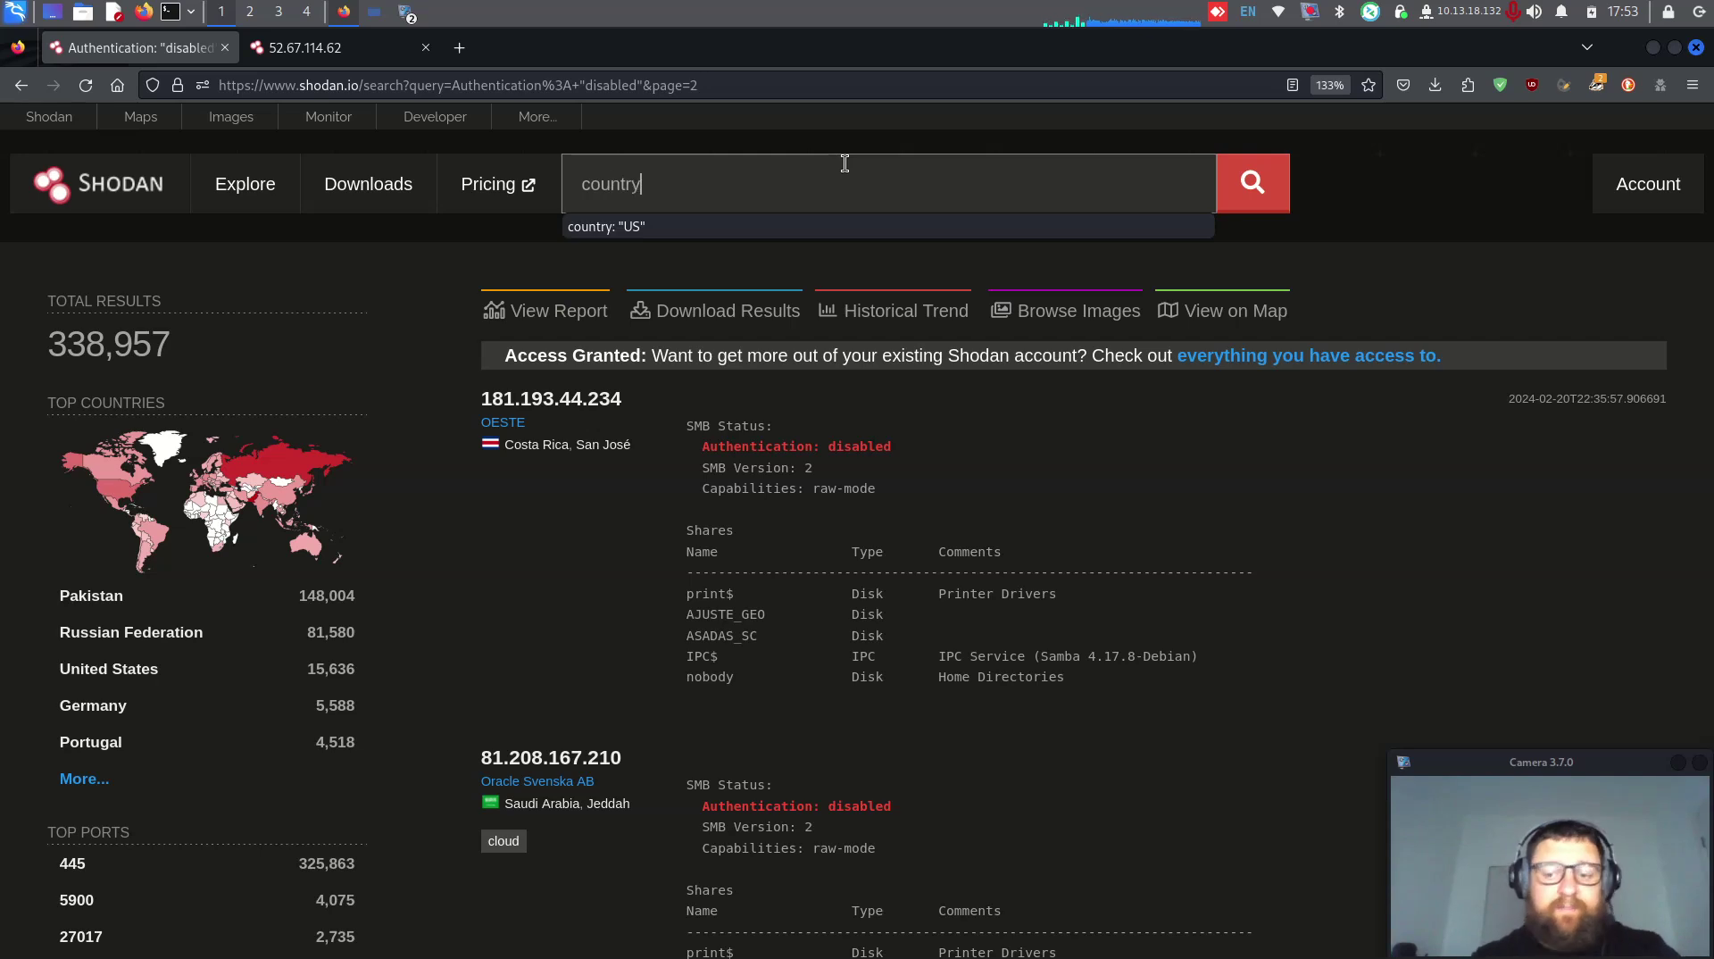
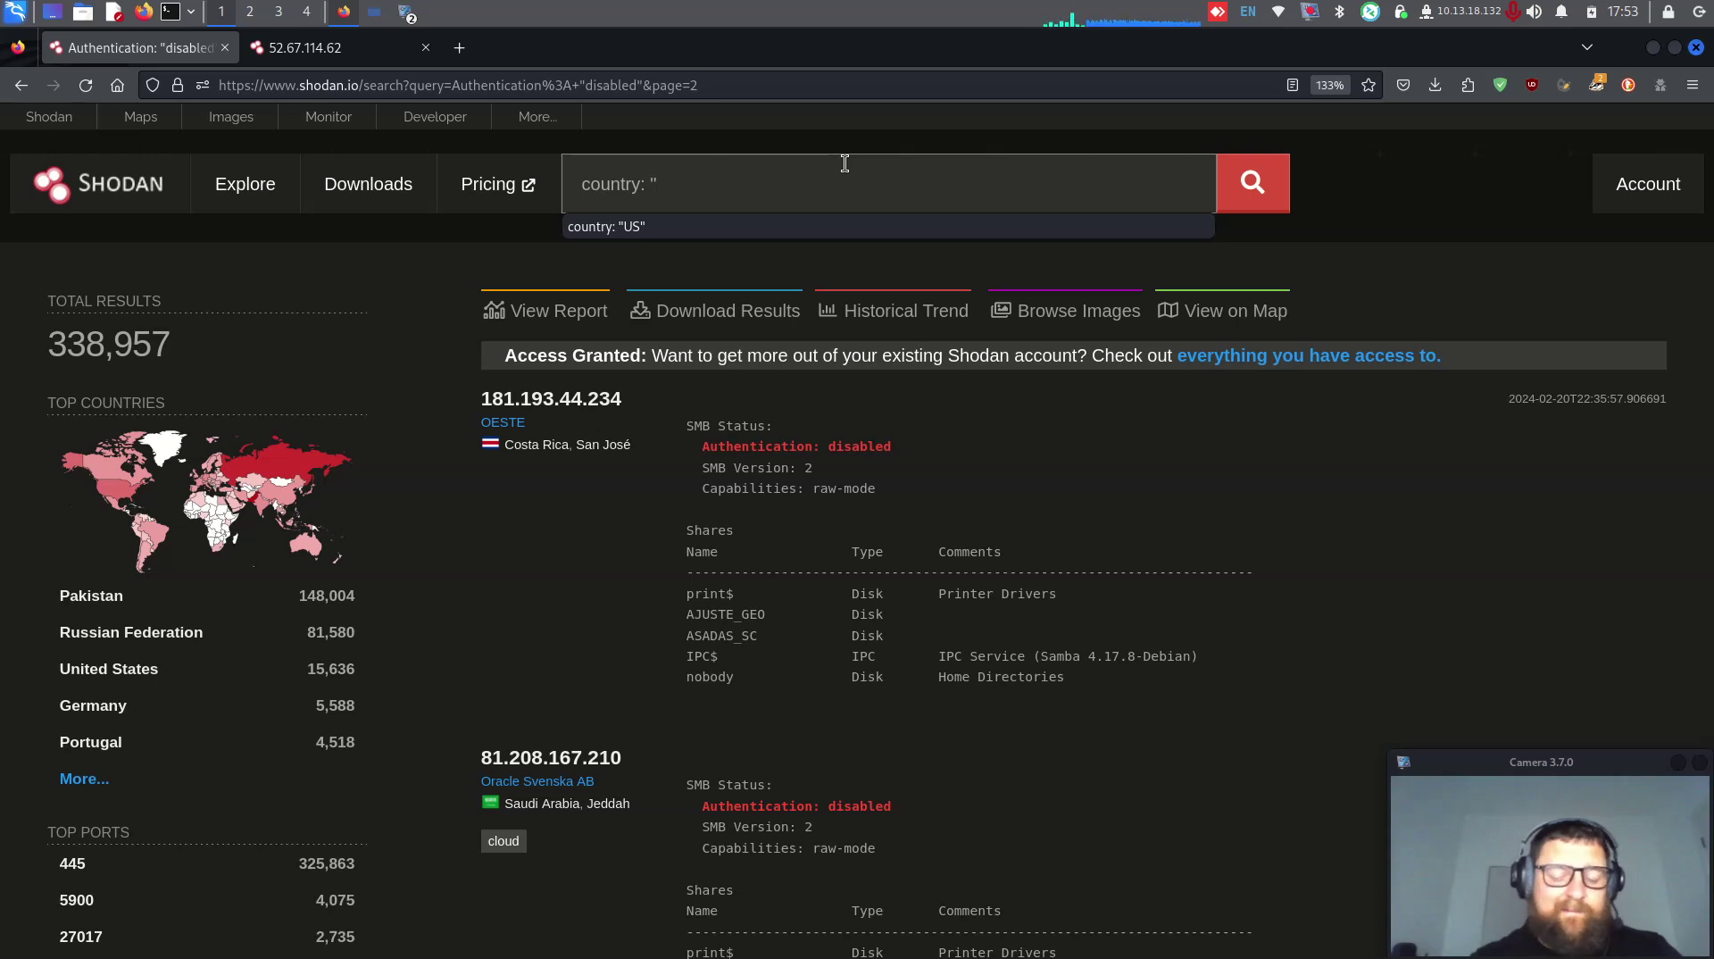
- Search country: "Poland", then retry with the space after country: removed
type("Poland")
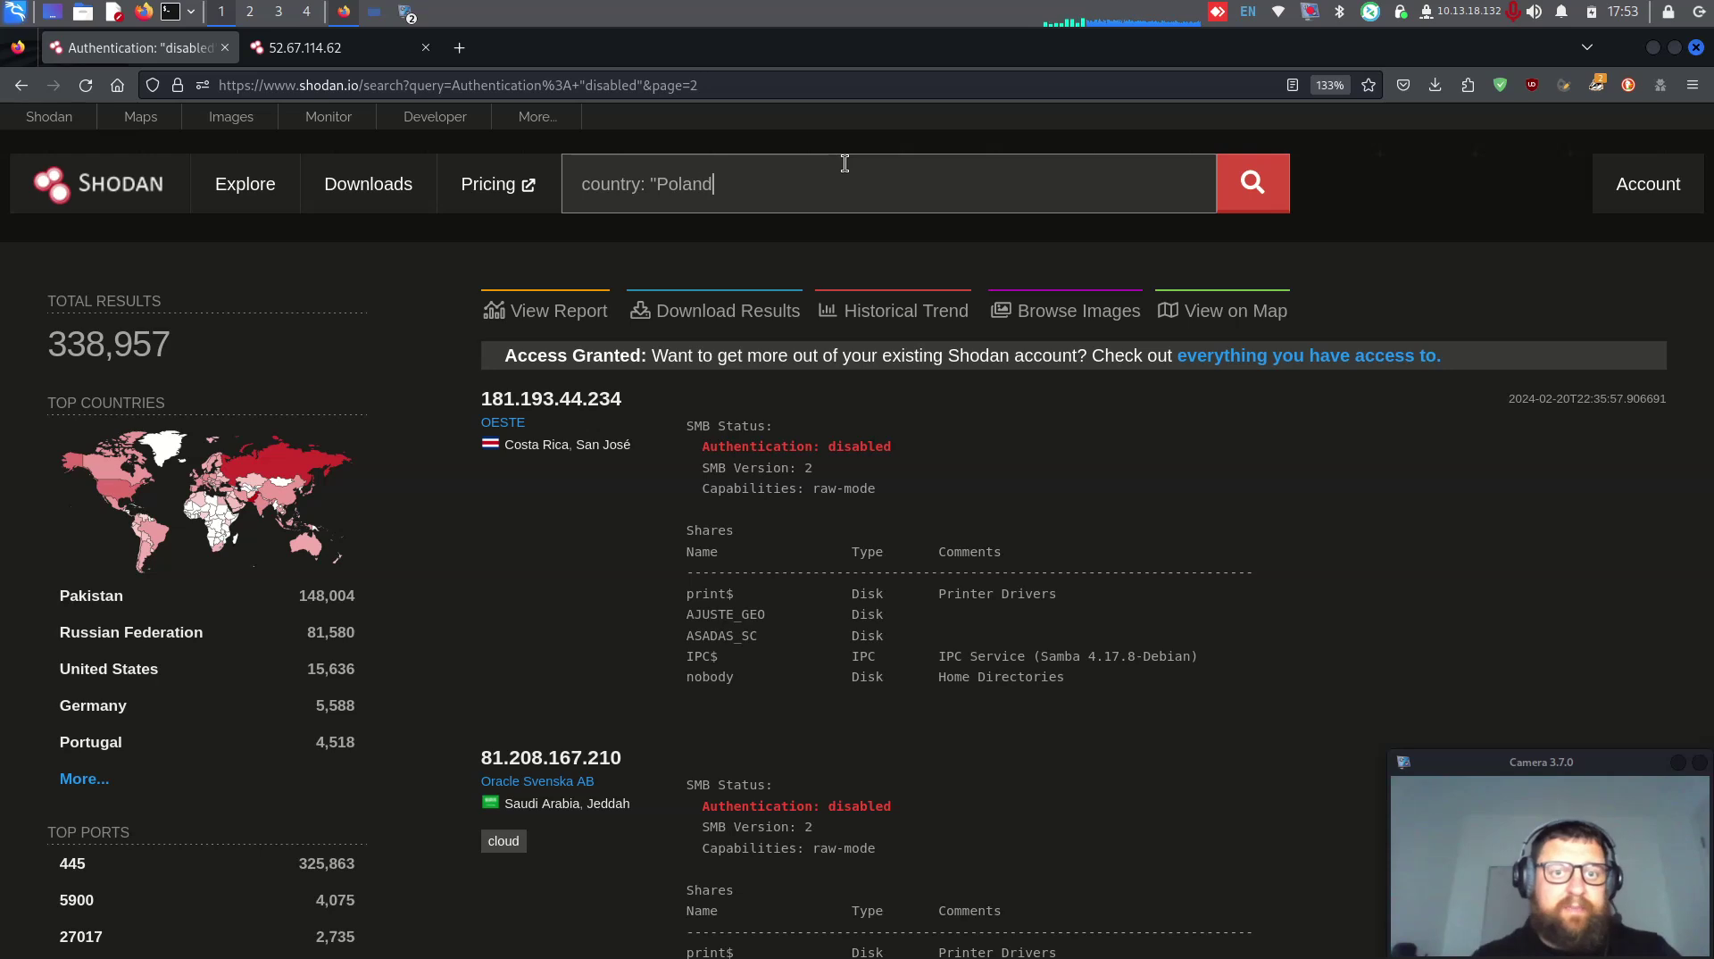
type("\"")
key("Return")
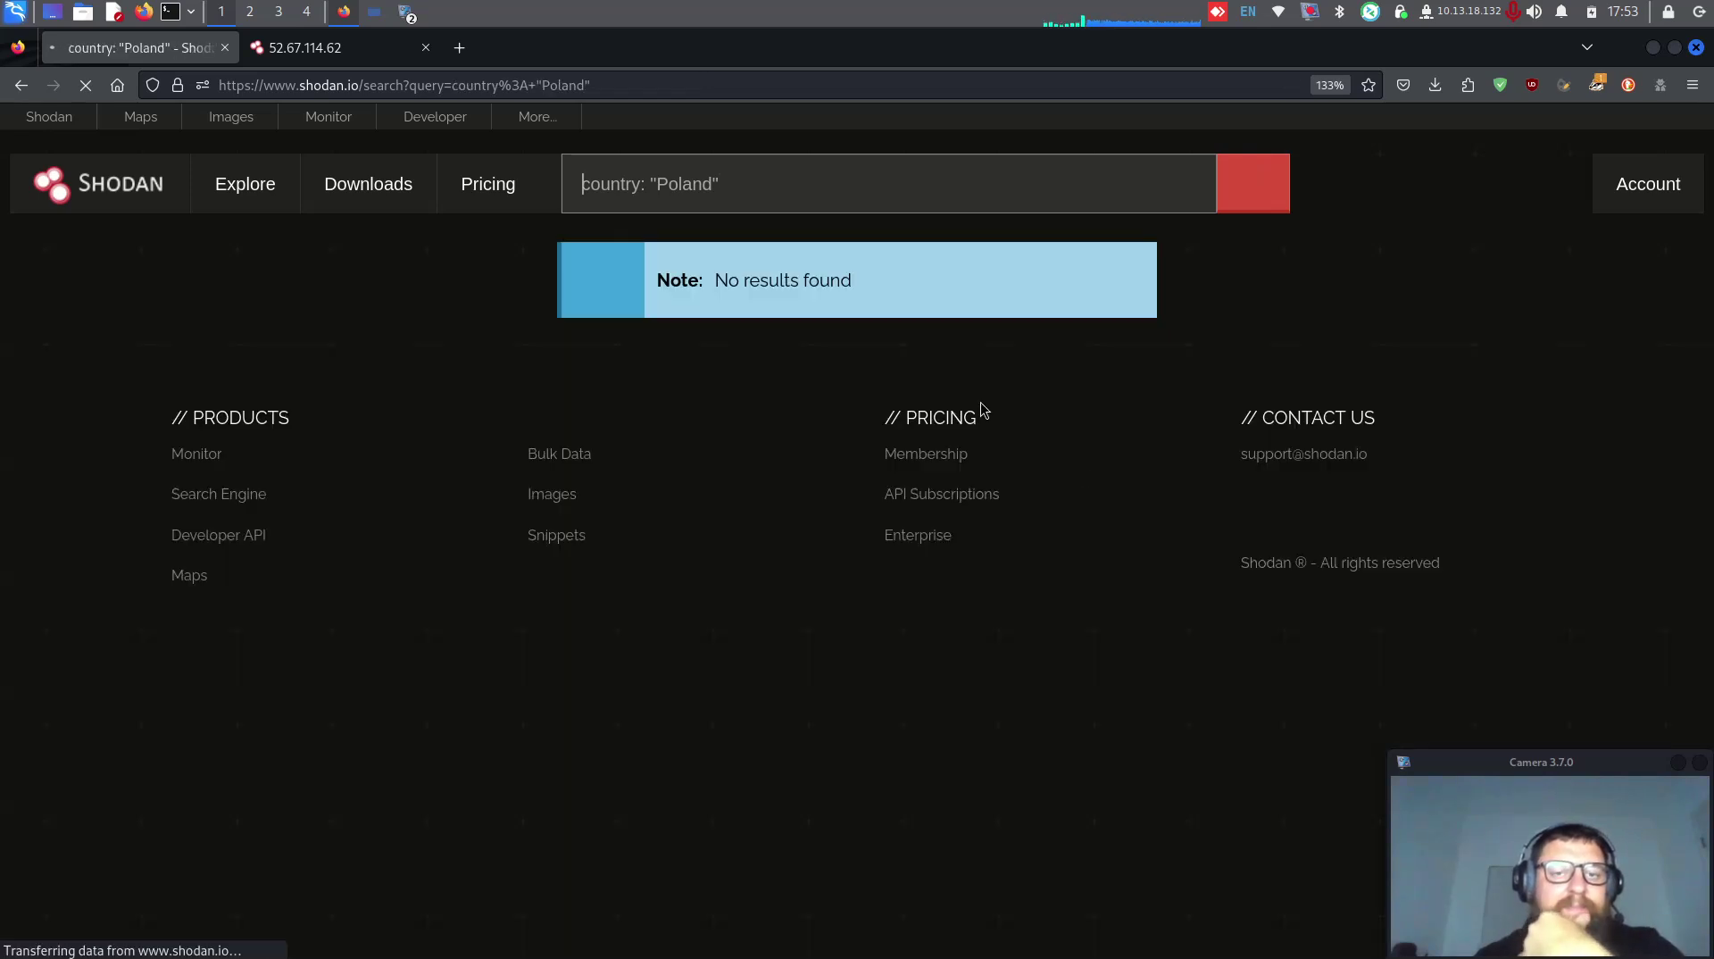
left_click(655, 184)
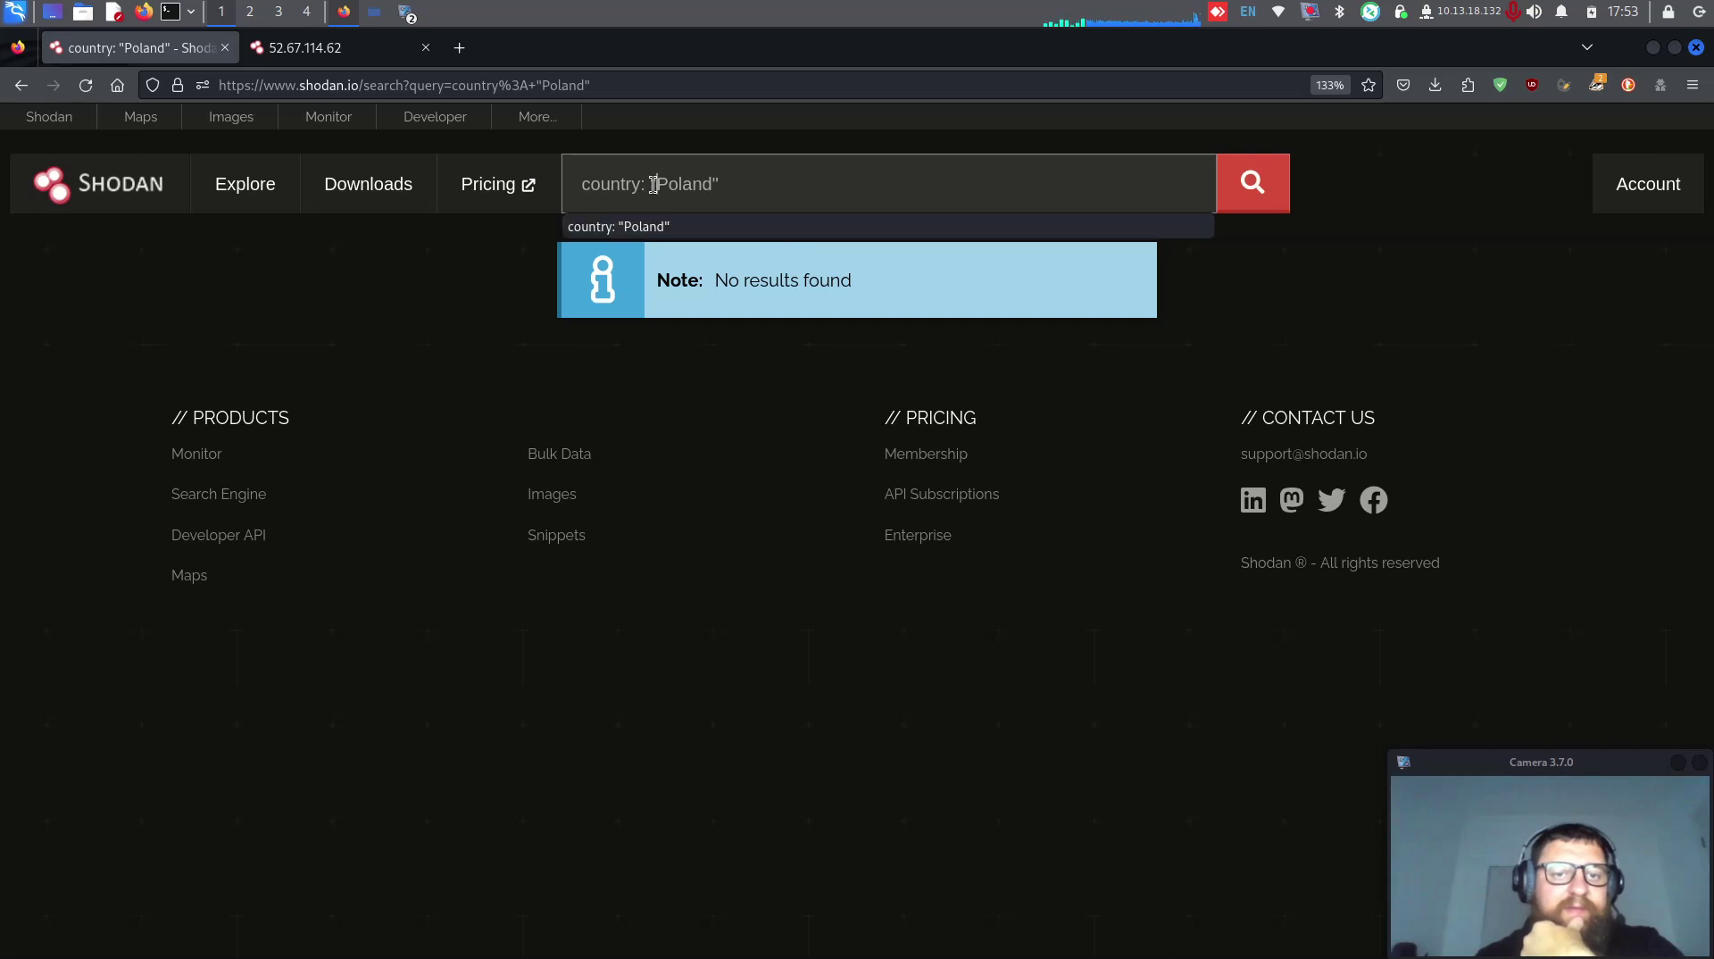
left_click(654, 184)
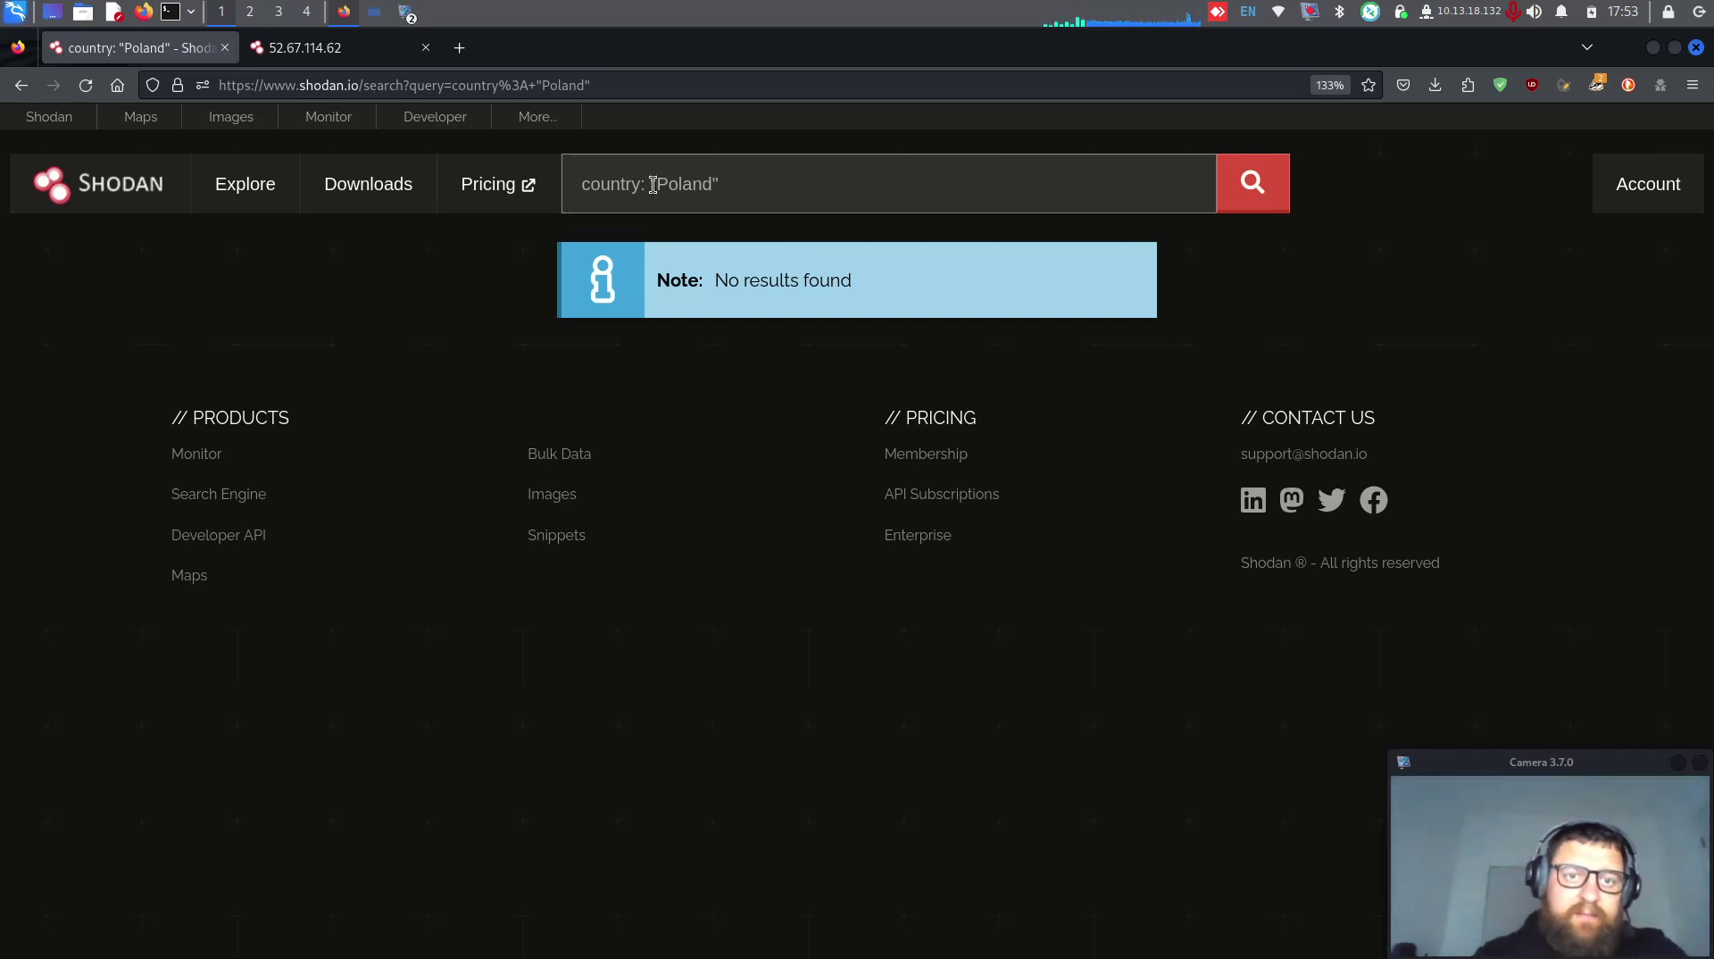
key("BackSpace")
key("Return")
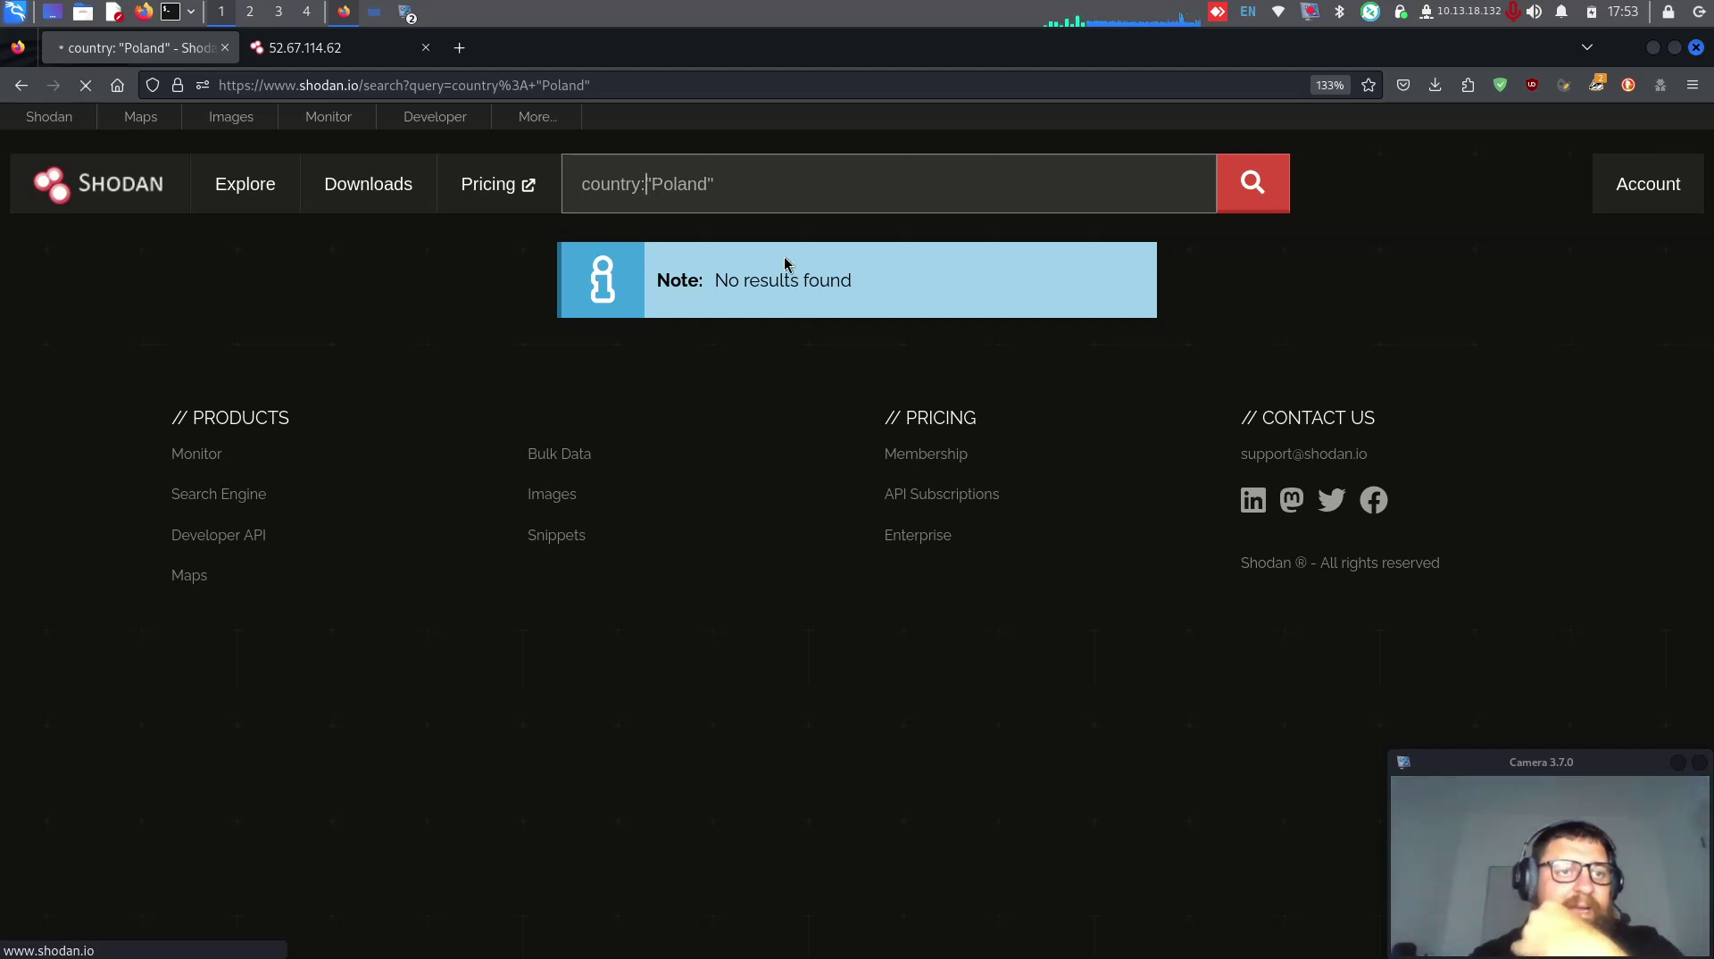
- Retry the search as country: Poland, then country:Poland, both without quotes
left_click(755, 181)
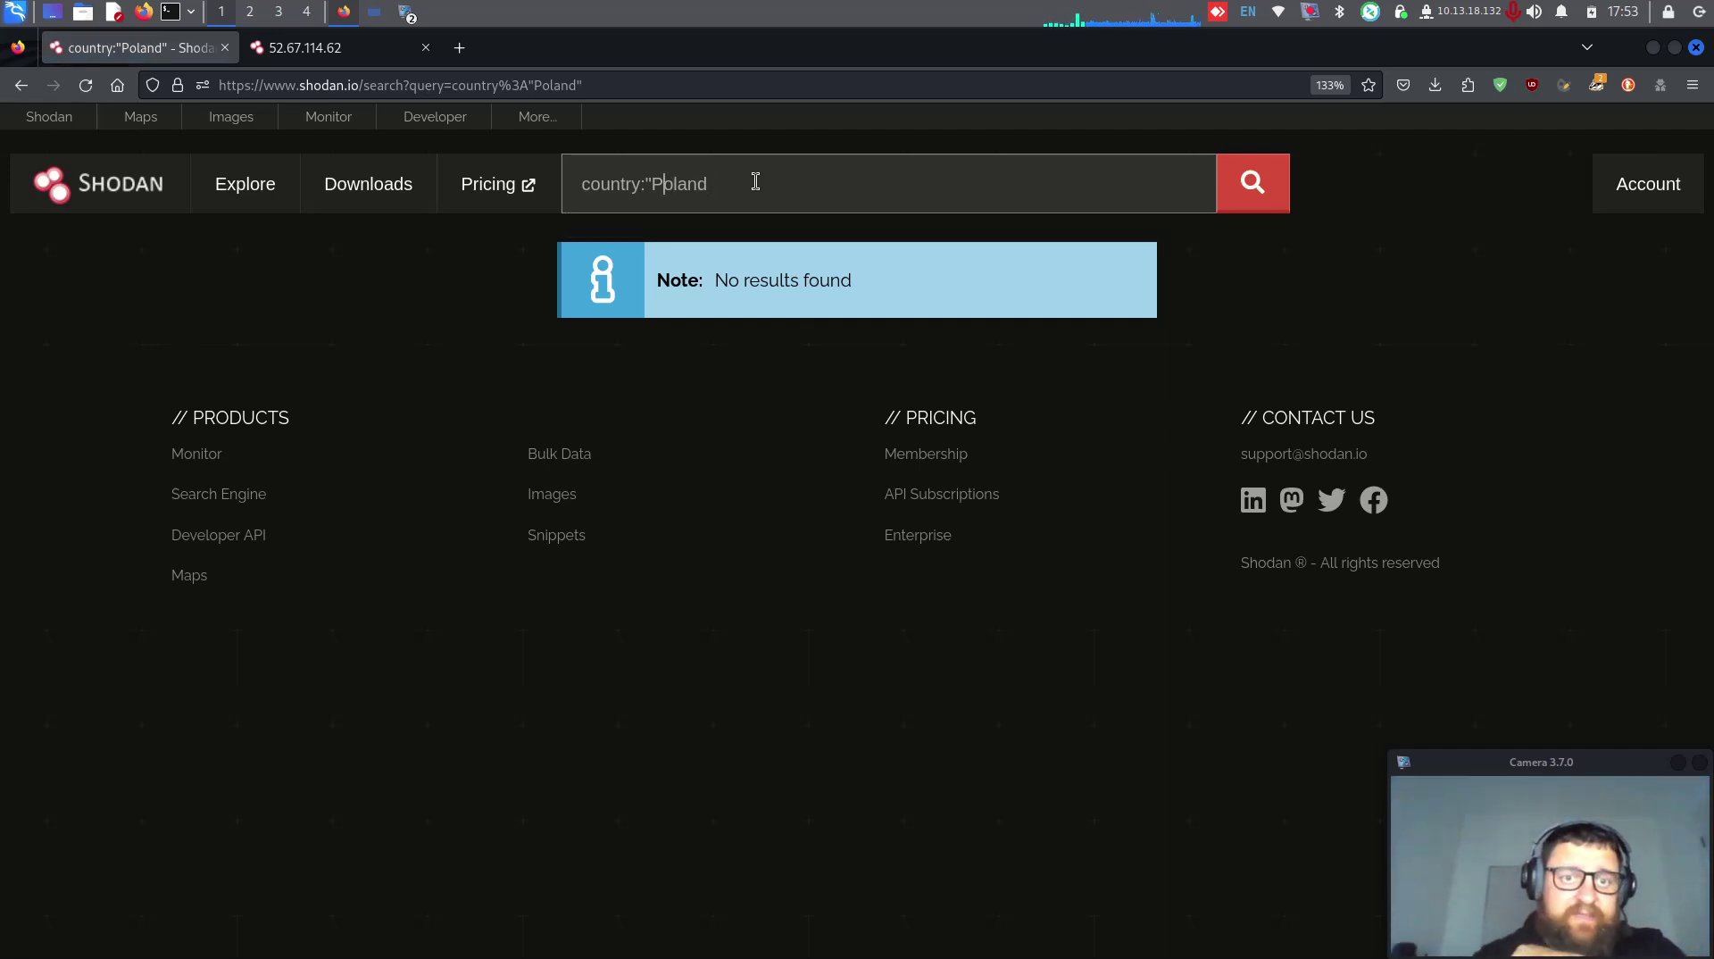
key("BackSpace")
key("Return")
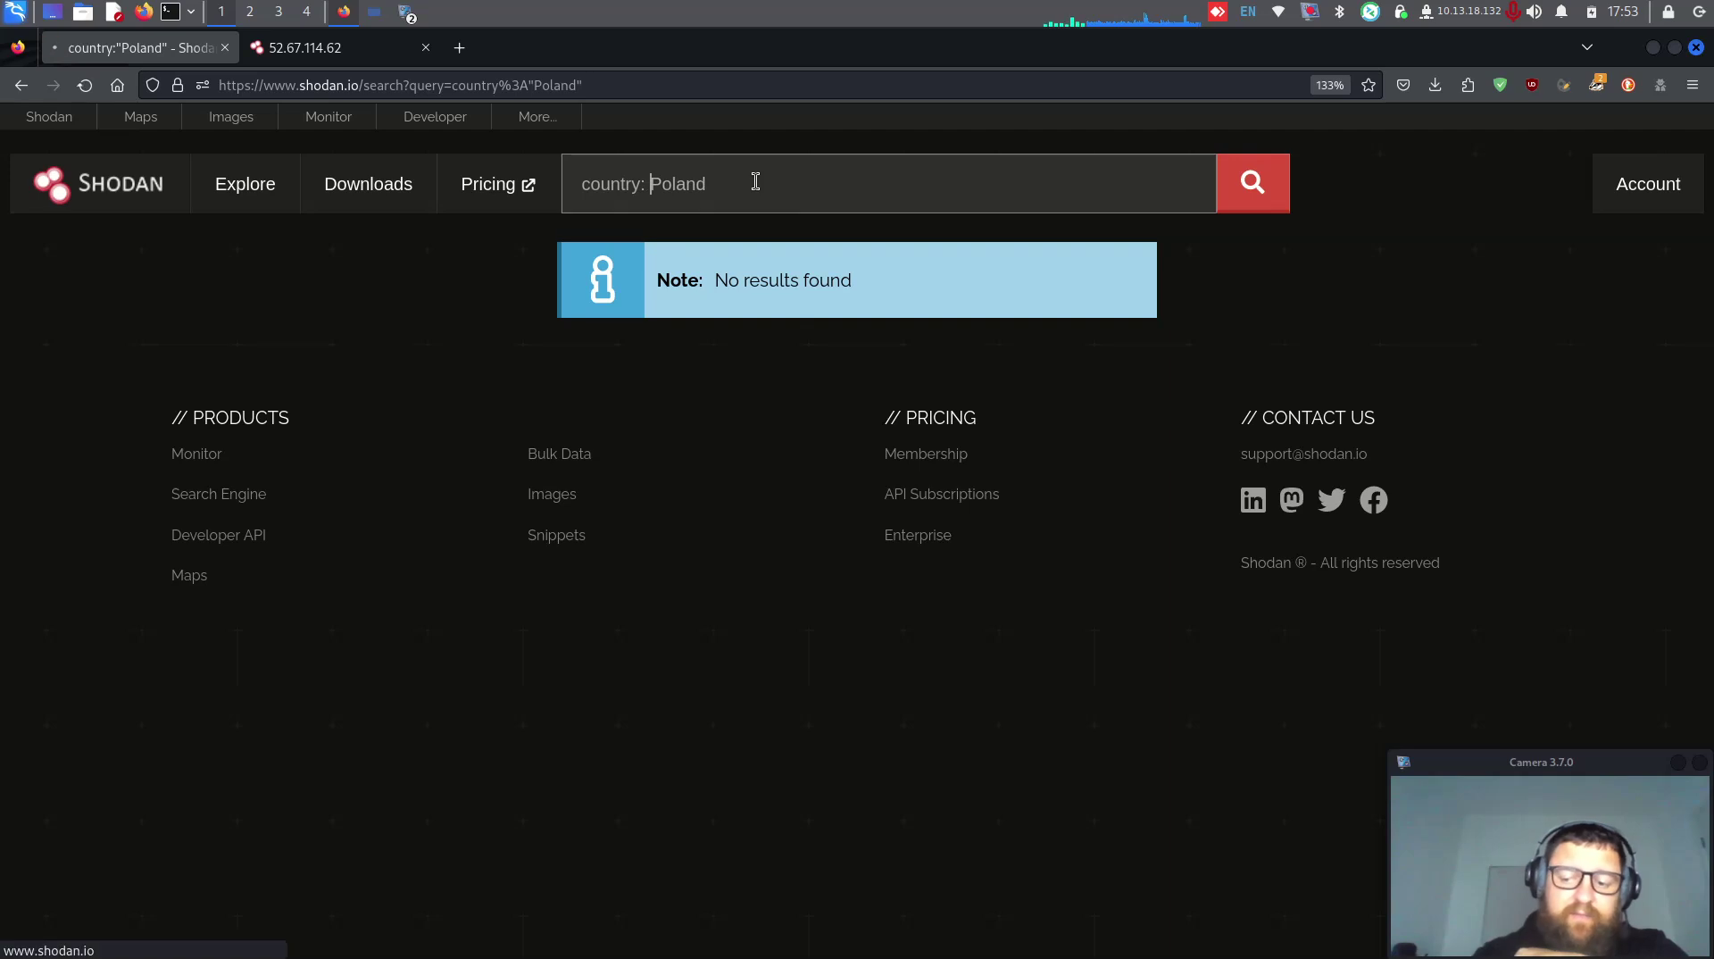
left_click(653, 183)
key("BackSpace")
key("Return")
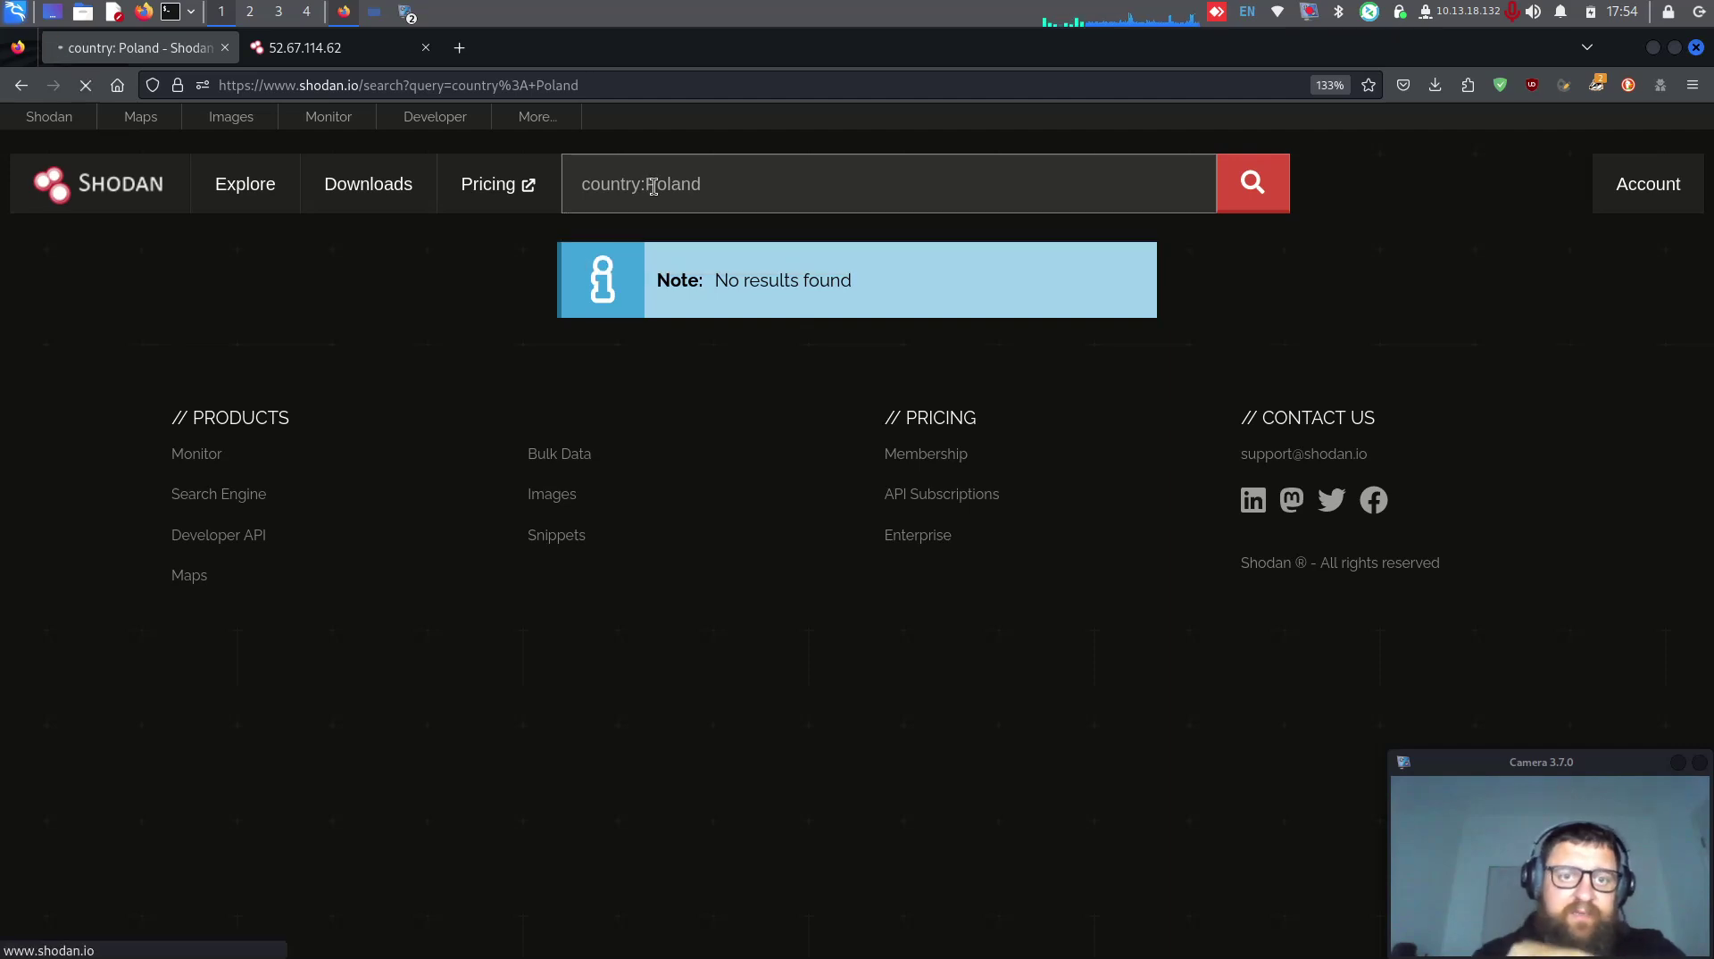
- Search capitalised Country:Poland, then replace Poland with "US" in the query
left_click_drag(595, 193, 524, 161)
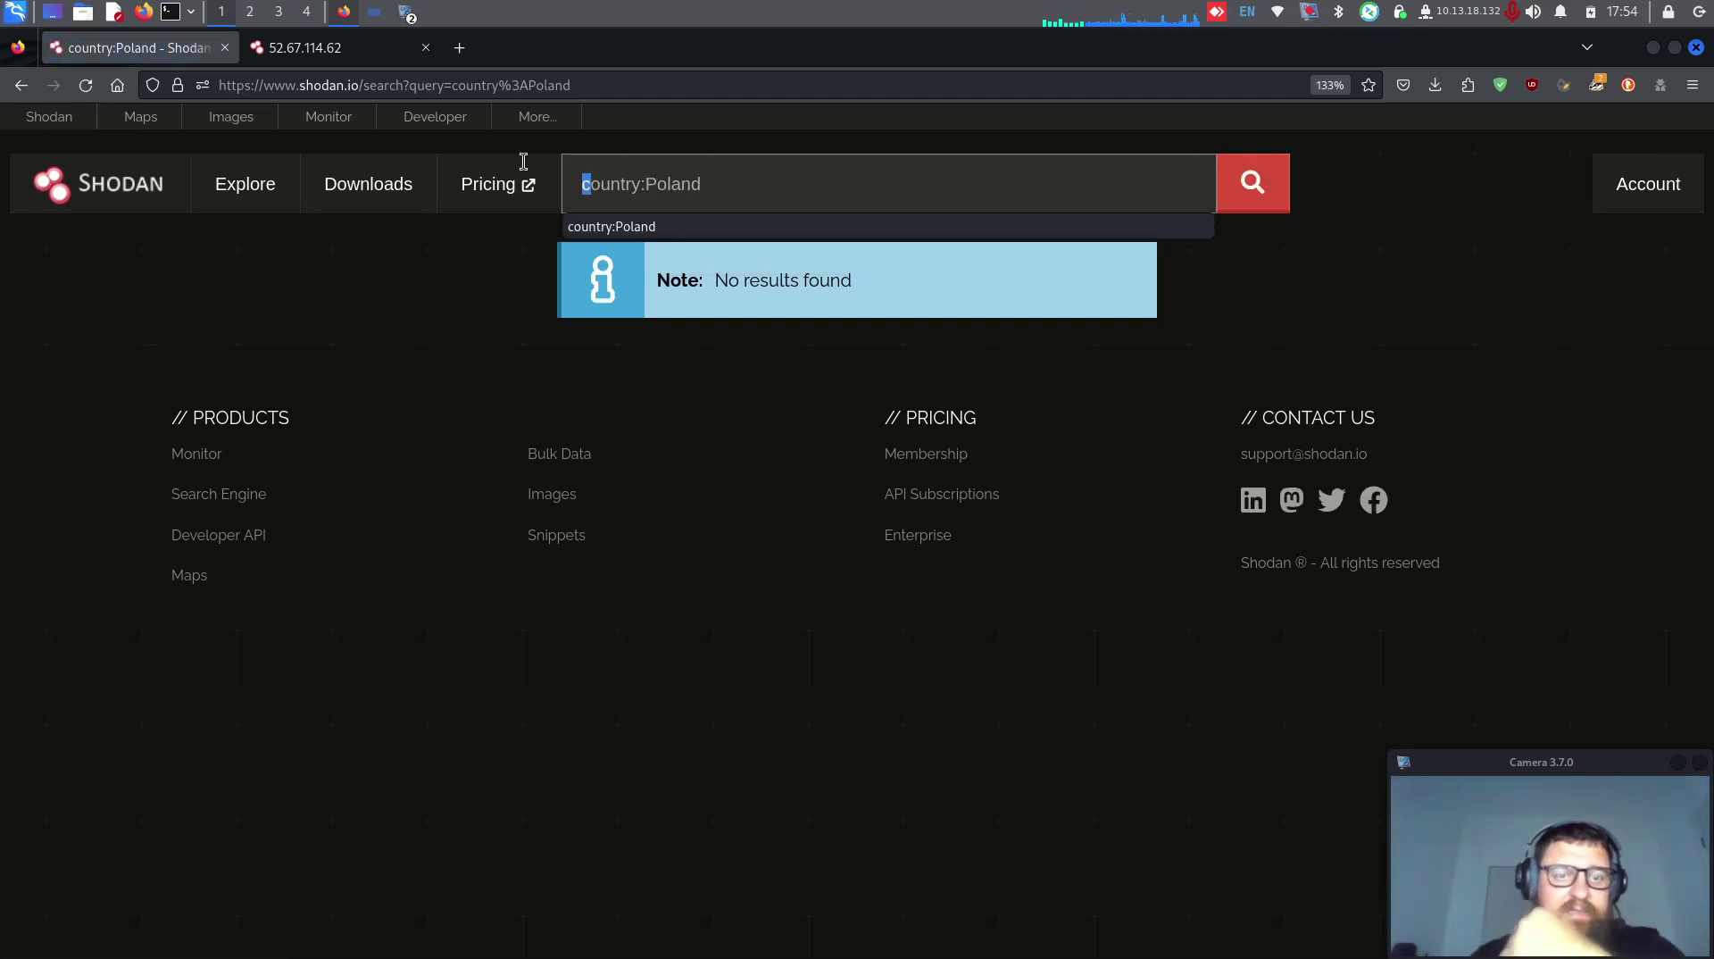
type("C")
key("Return")
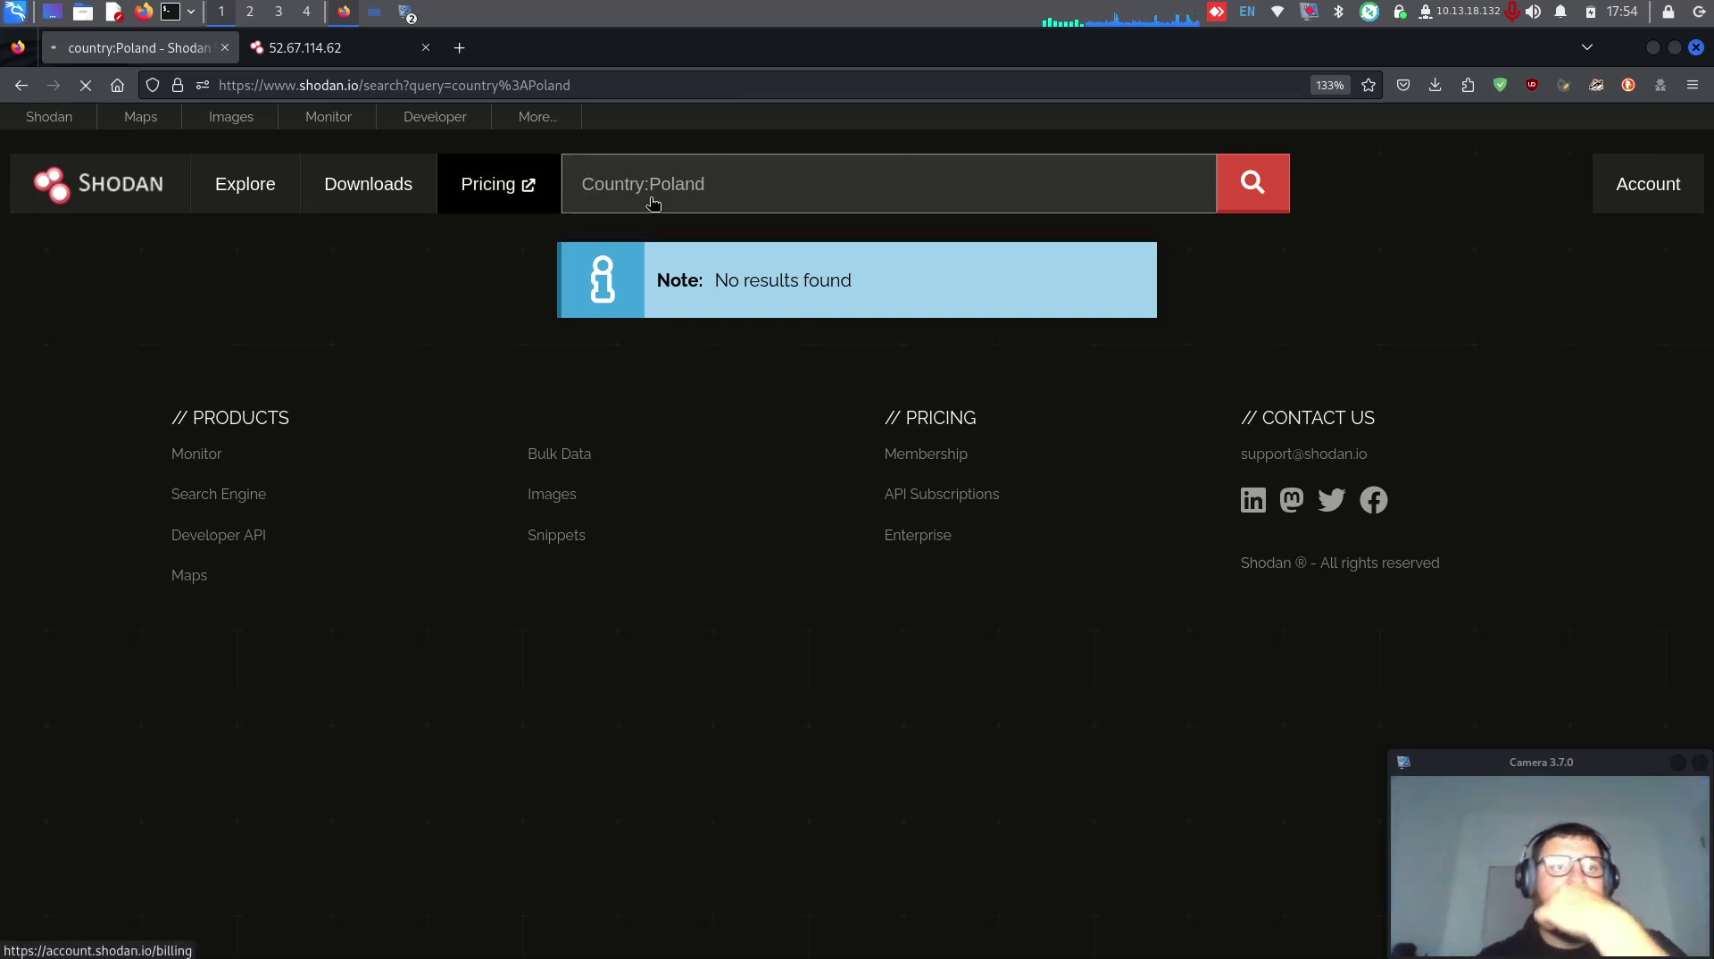
left_click_drag(651, 184, 762, 194)
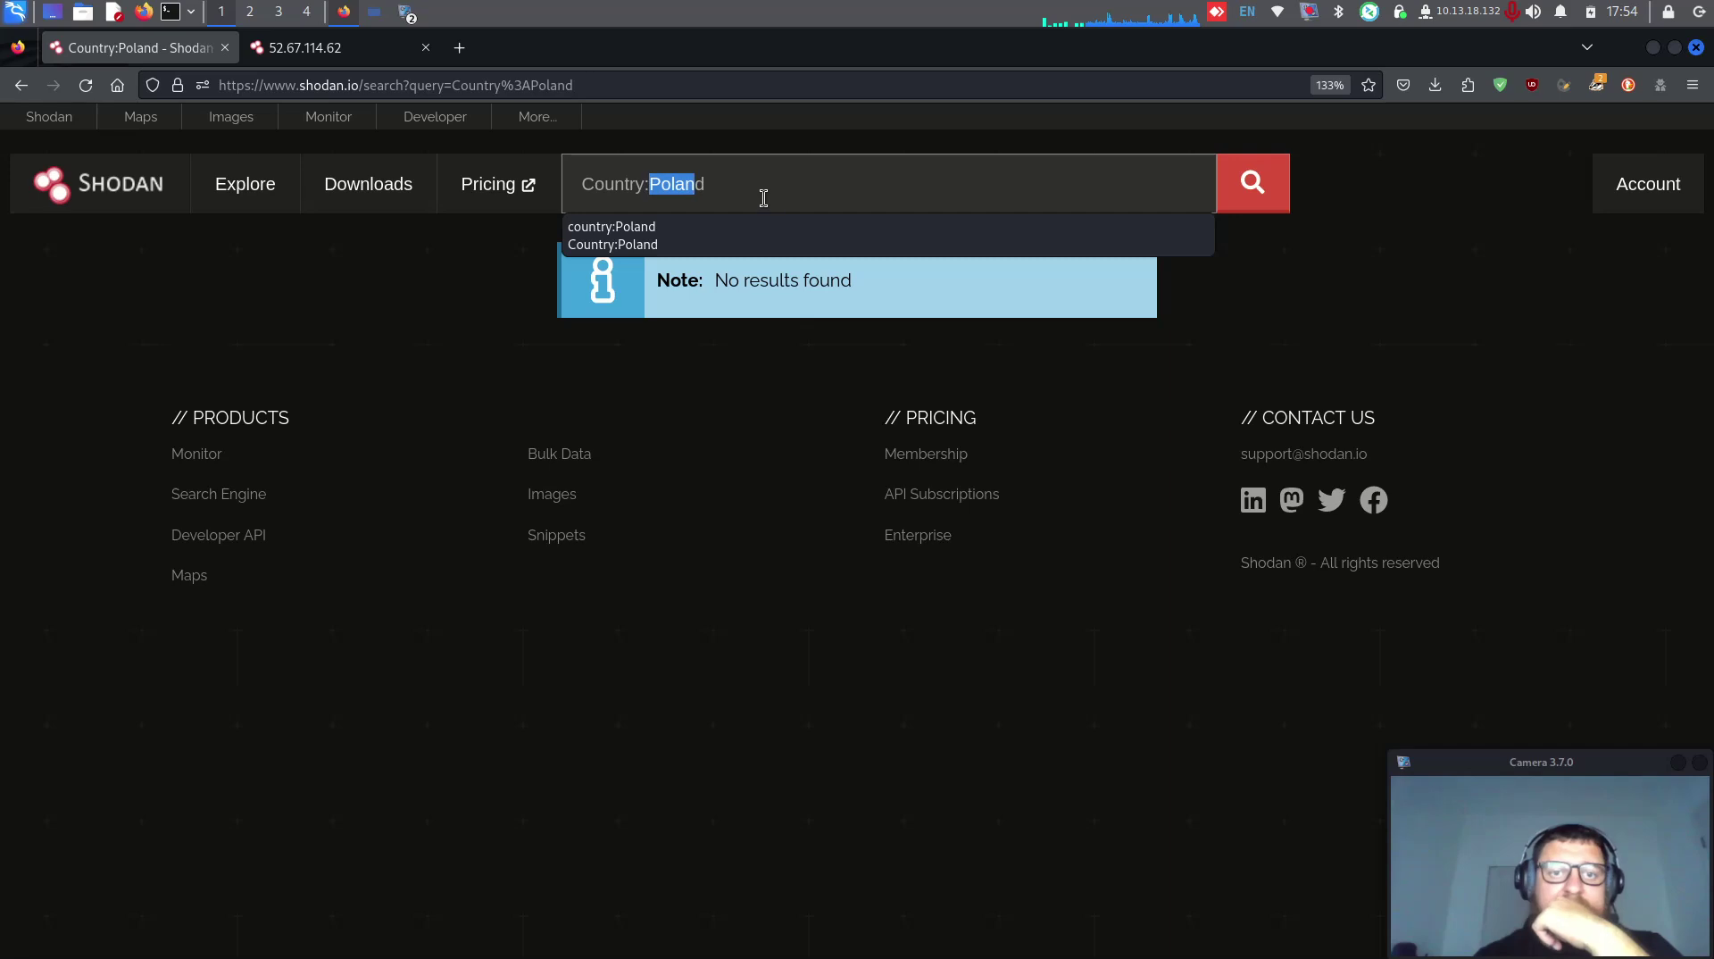
type("\"")
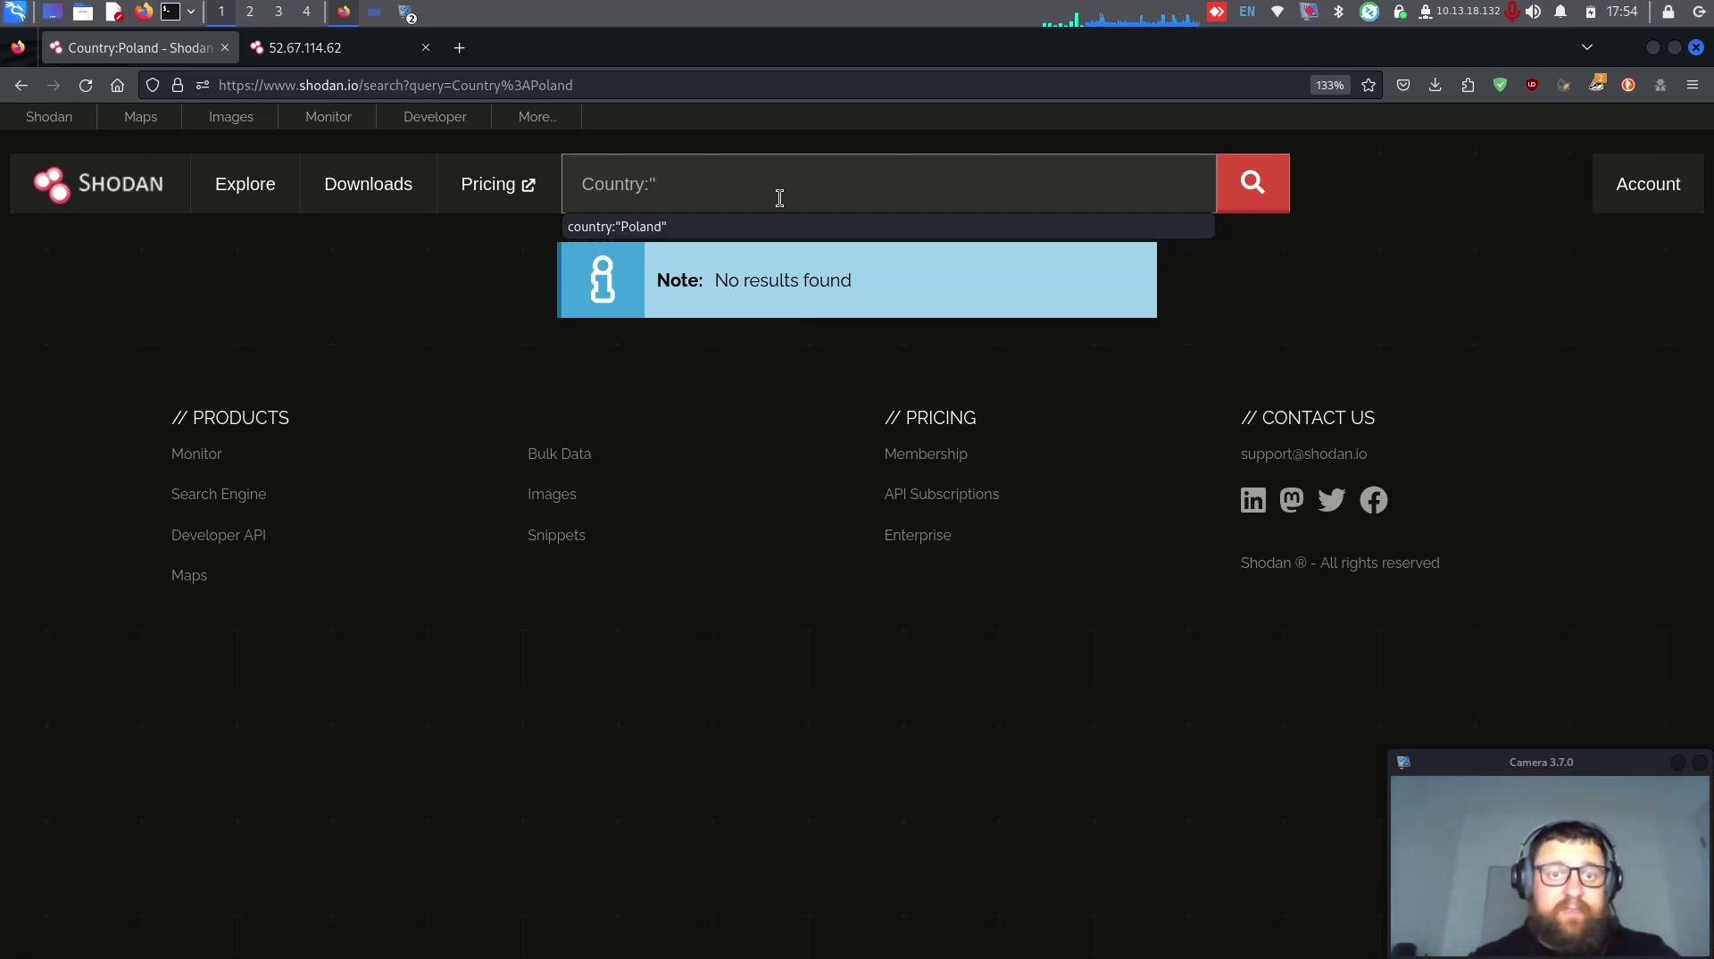
type("US")
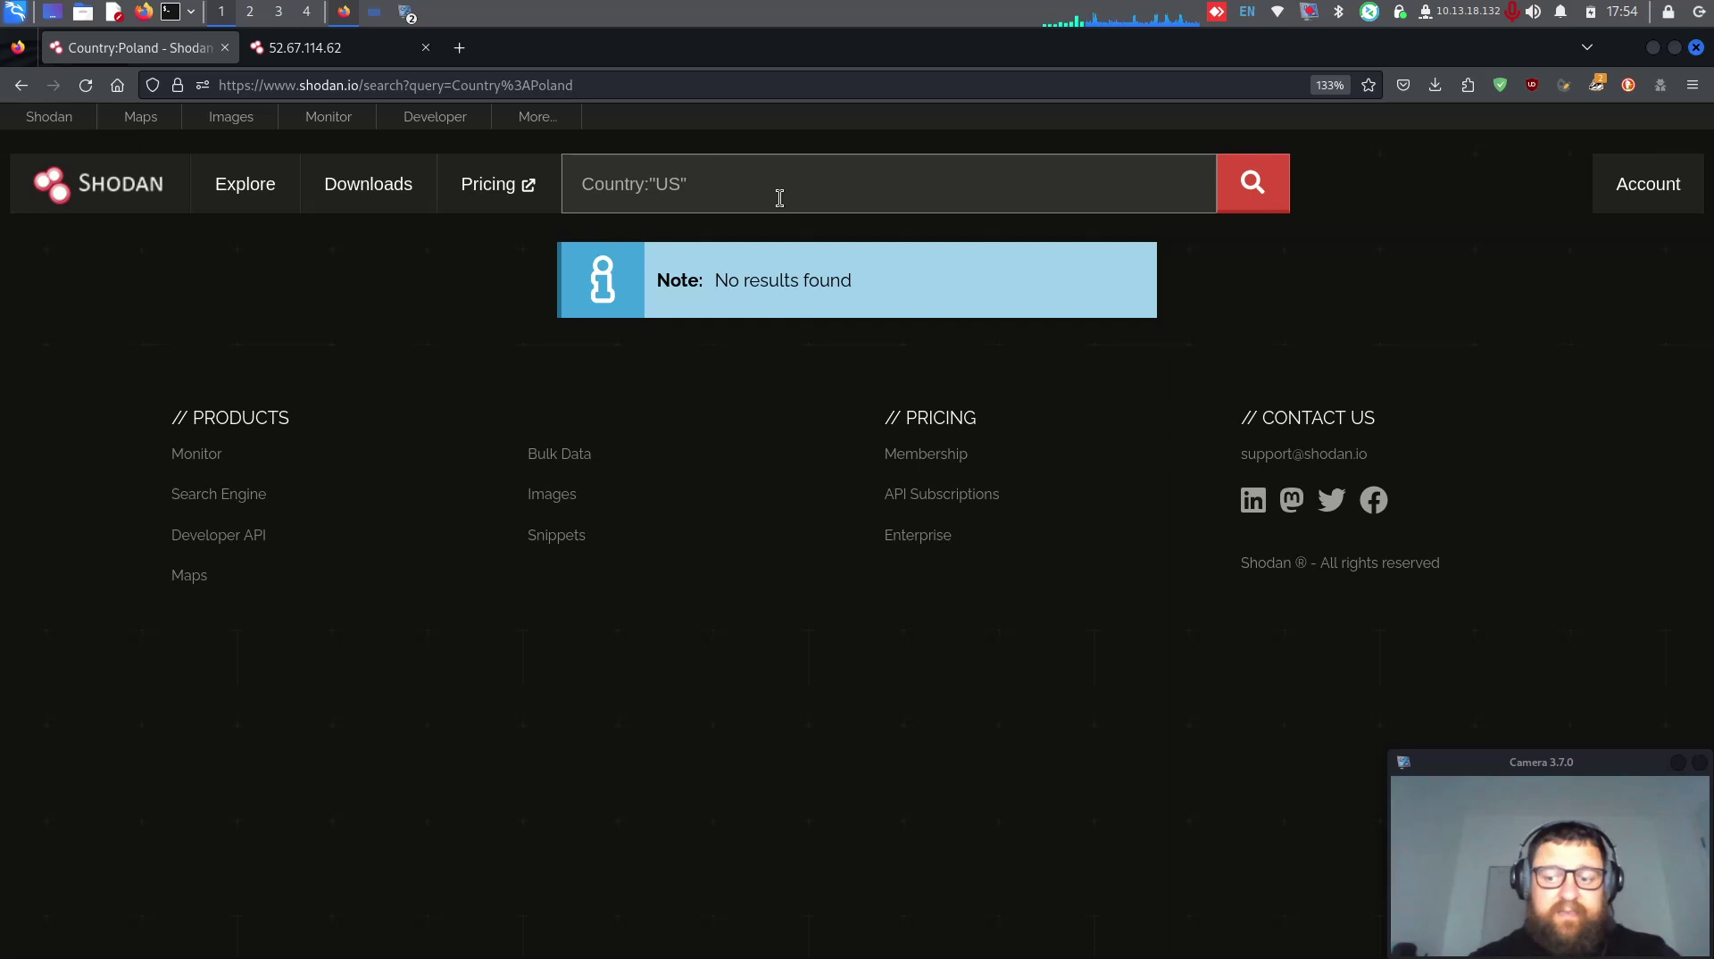
type("\"")
- Run Country:"US" for 400,455,164 hosts, then append port:445 to the query
key("Return")
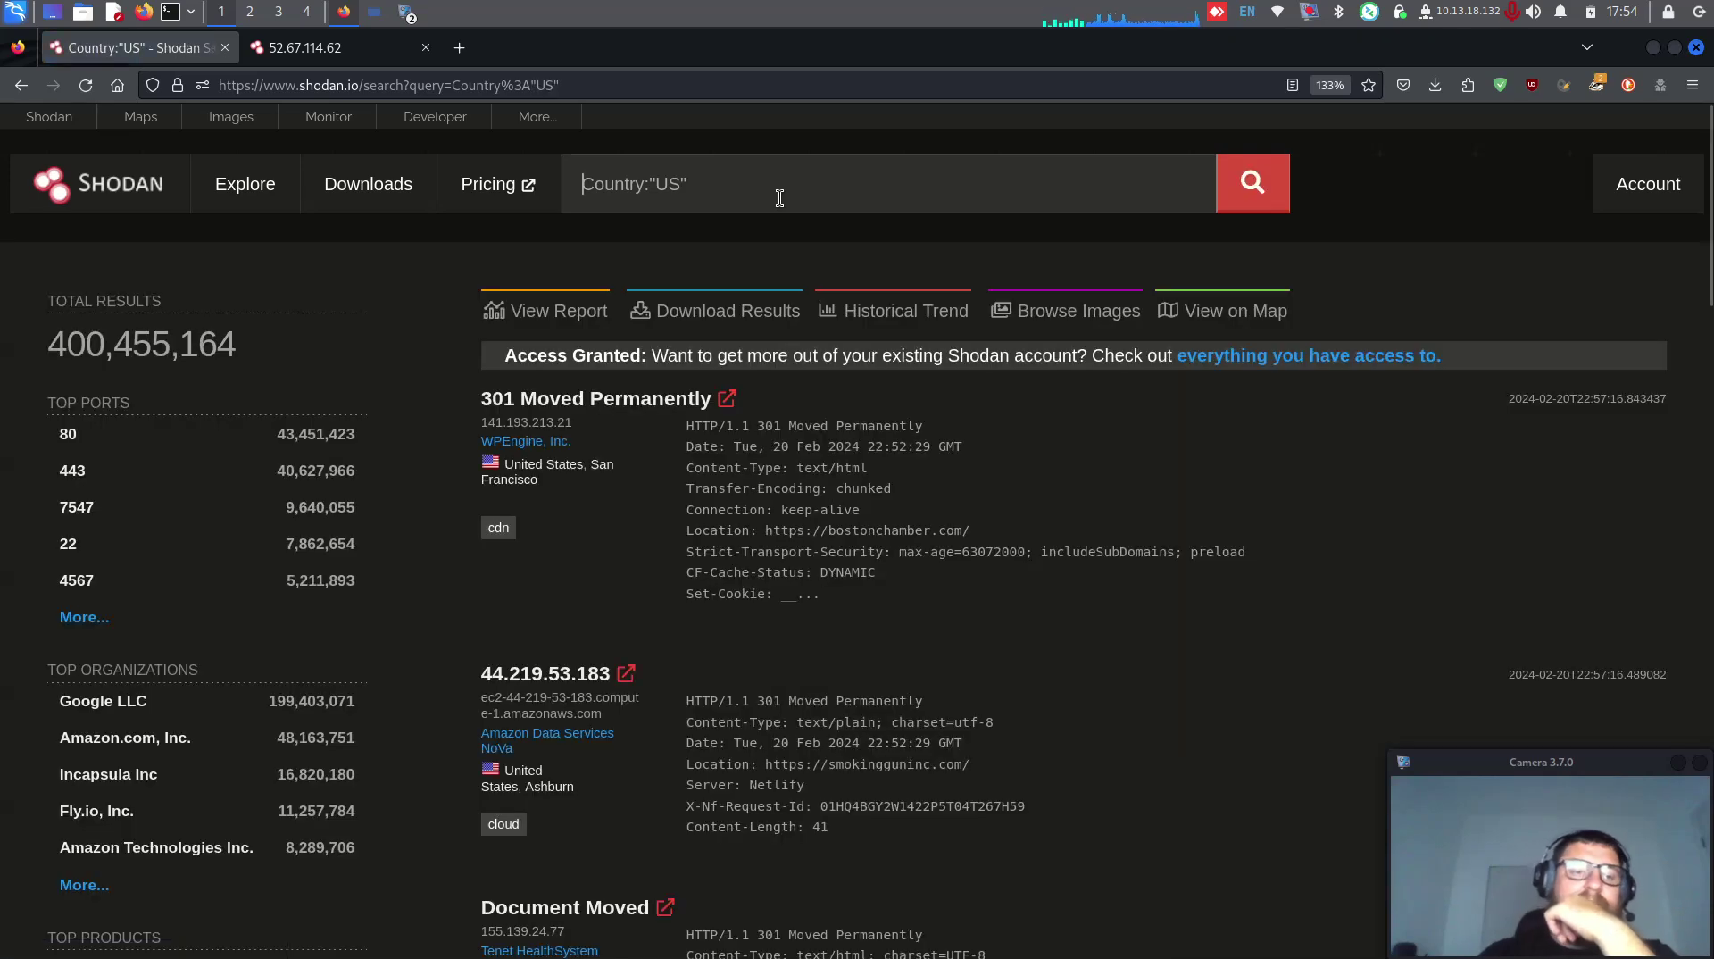
left_click(779, 198)
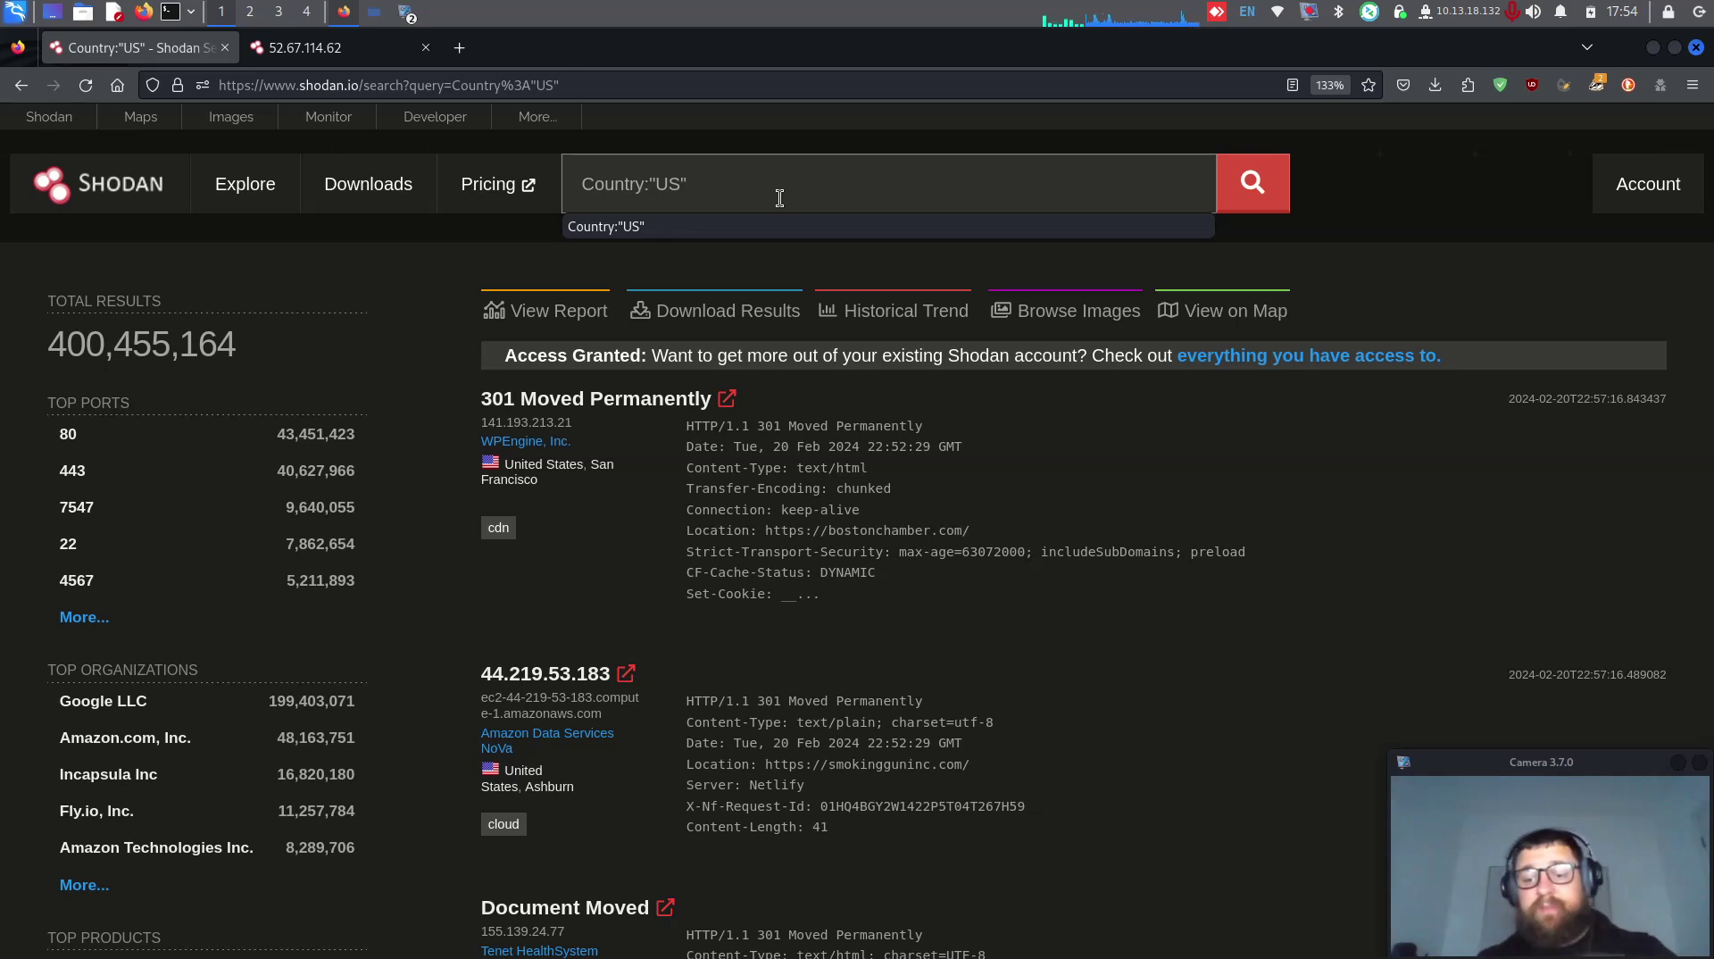
type("port:445")
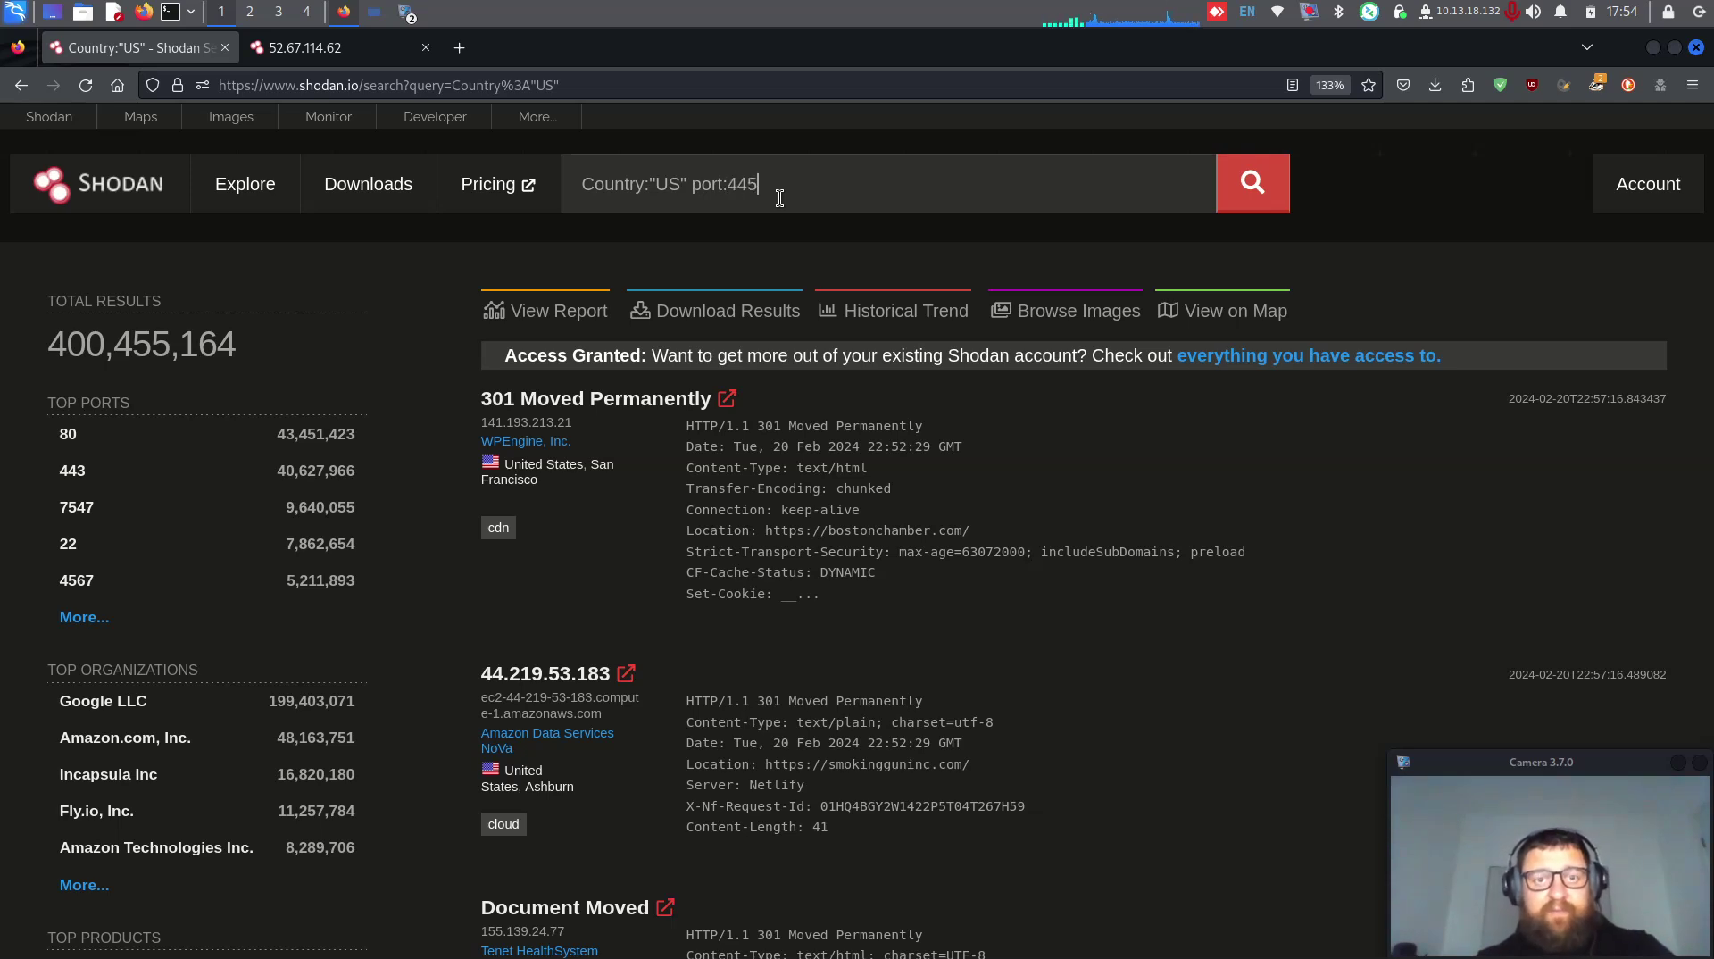
- Run Country:"US" port:445 (665,933 results) and highlight the first host's Windows Server 2012 R2 Datacenter OS
key("Return")
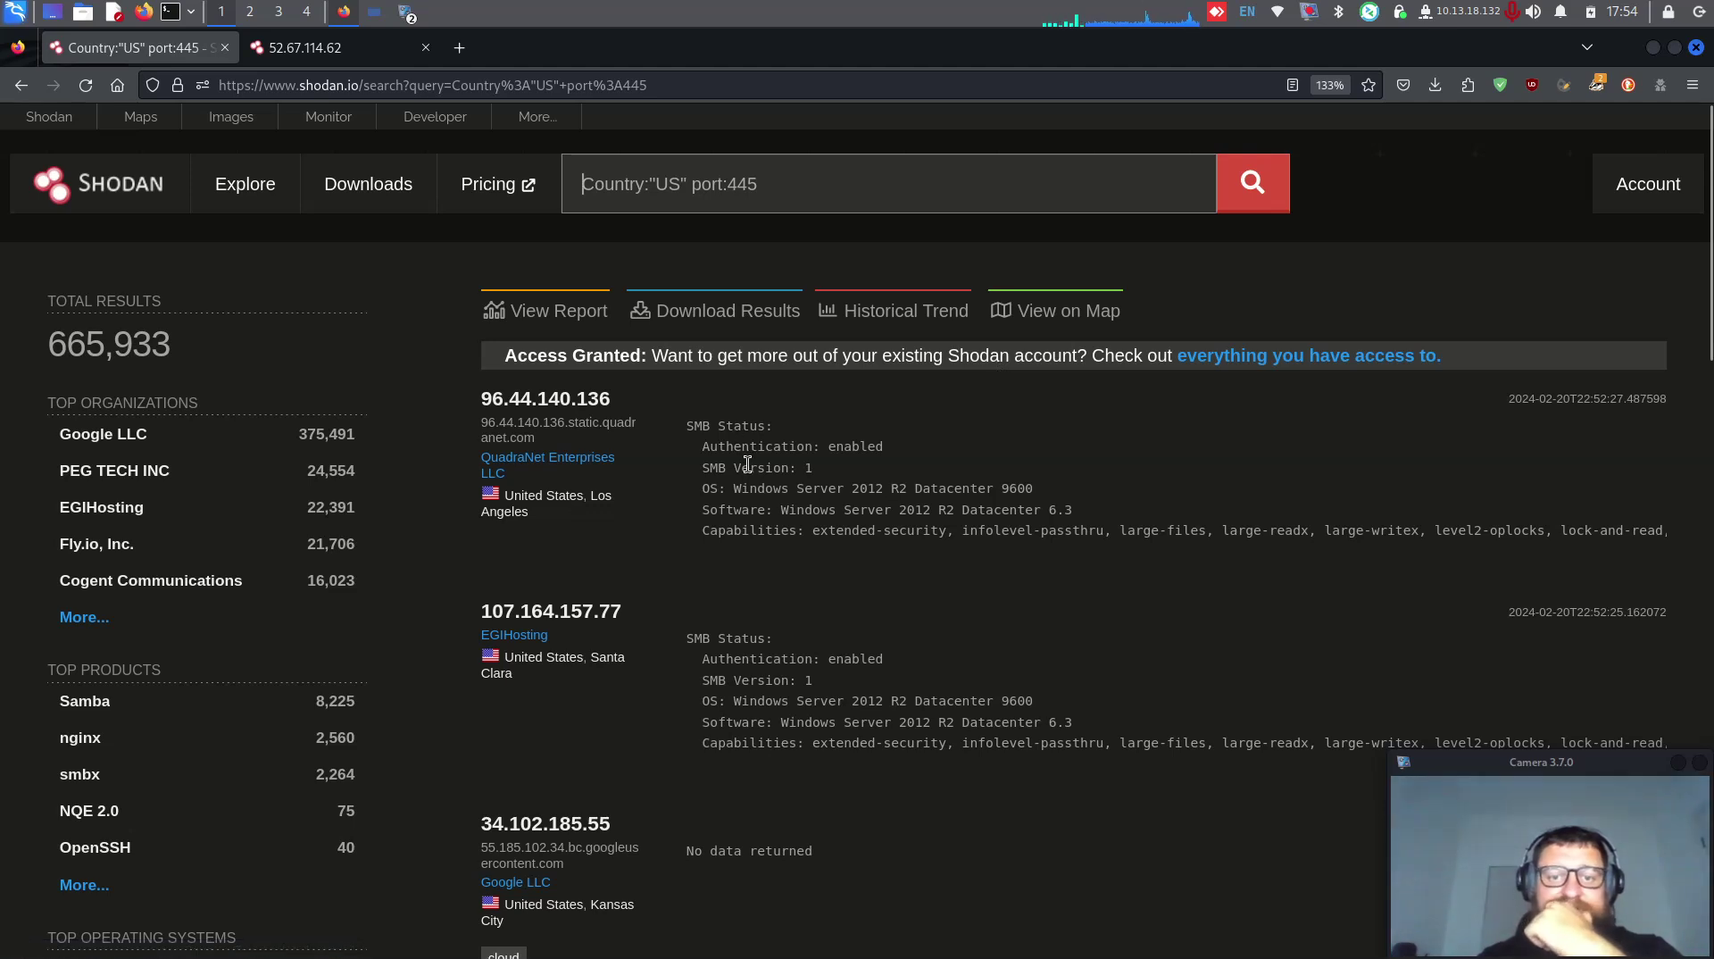
left_click_drag(749, 463, 860, 451)
left_click(796, 488)
left_click_drag(731, 488, 1019, 481)
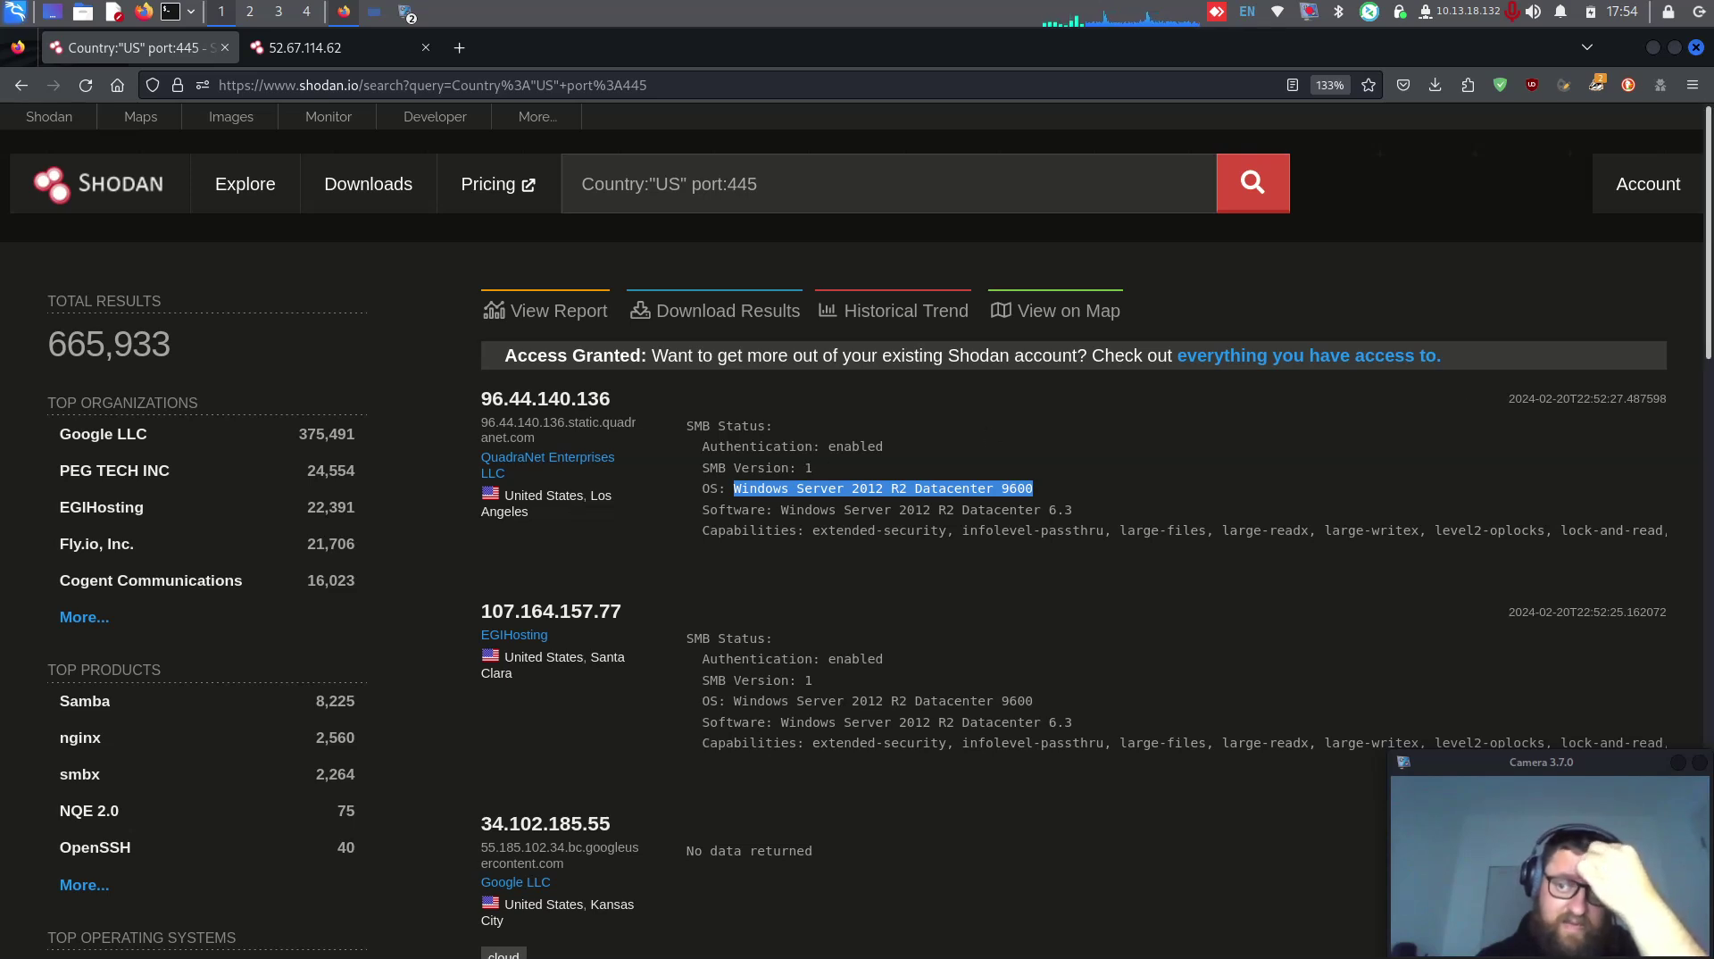
- Scroll down the port 445 results to the Yelm Telephone Company host 66.243.215.174
scroll(852, 530, "down", 6)
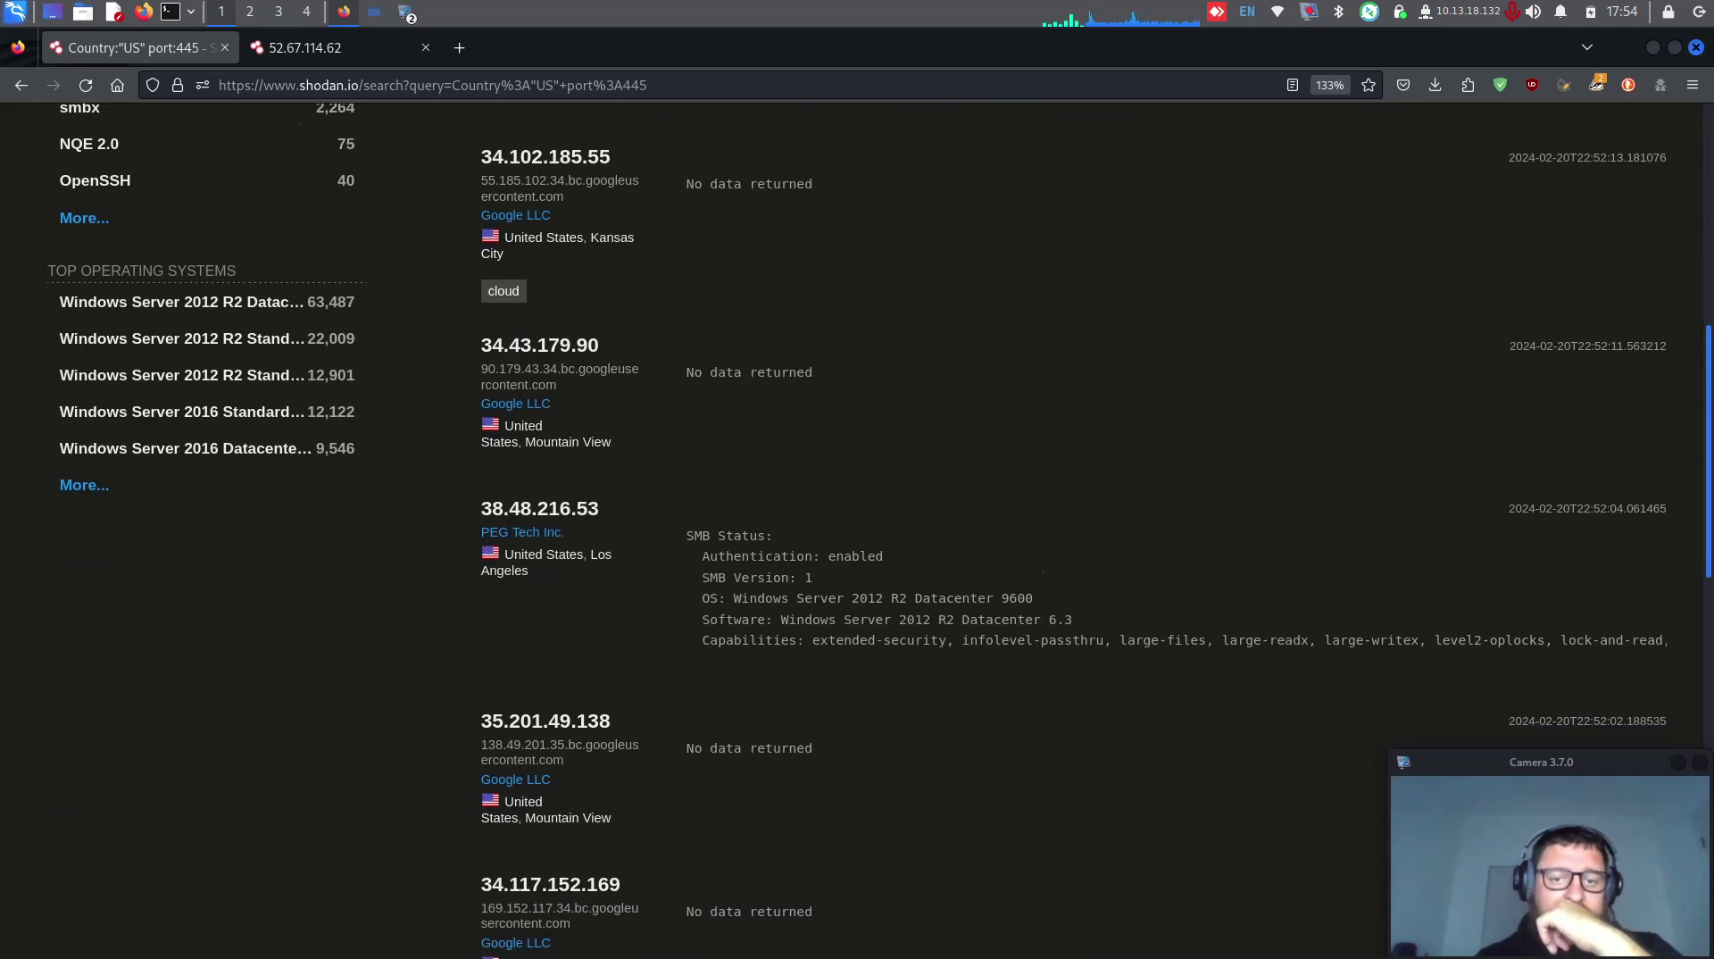
scroll(851, 530, "down", 2)
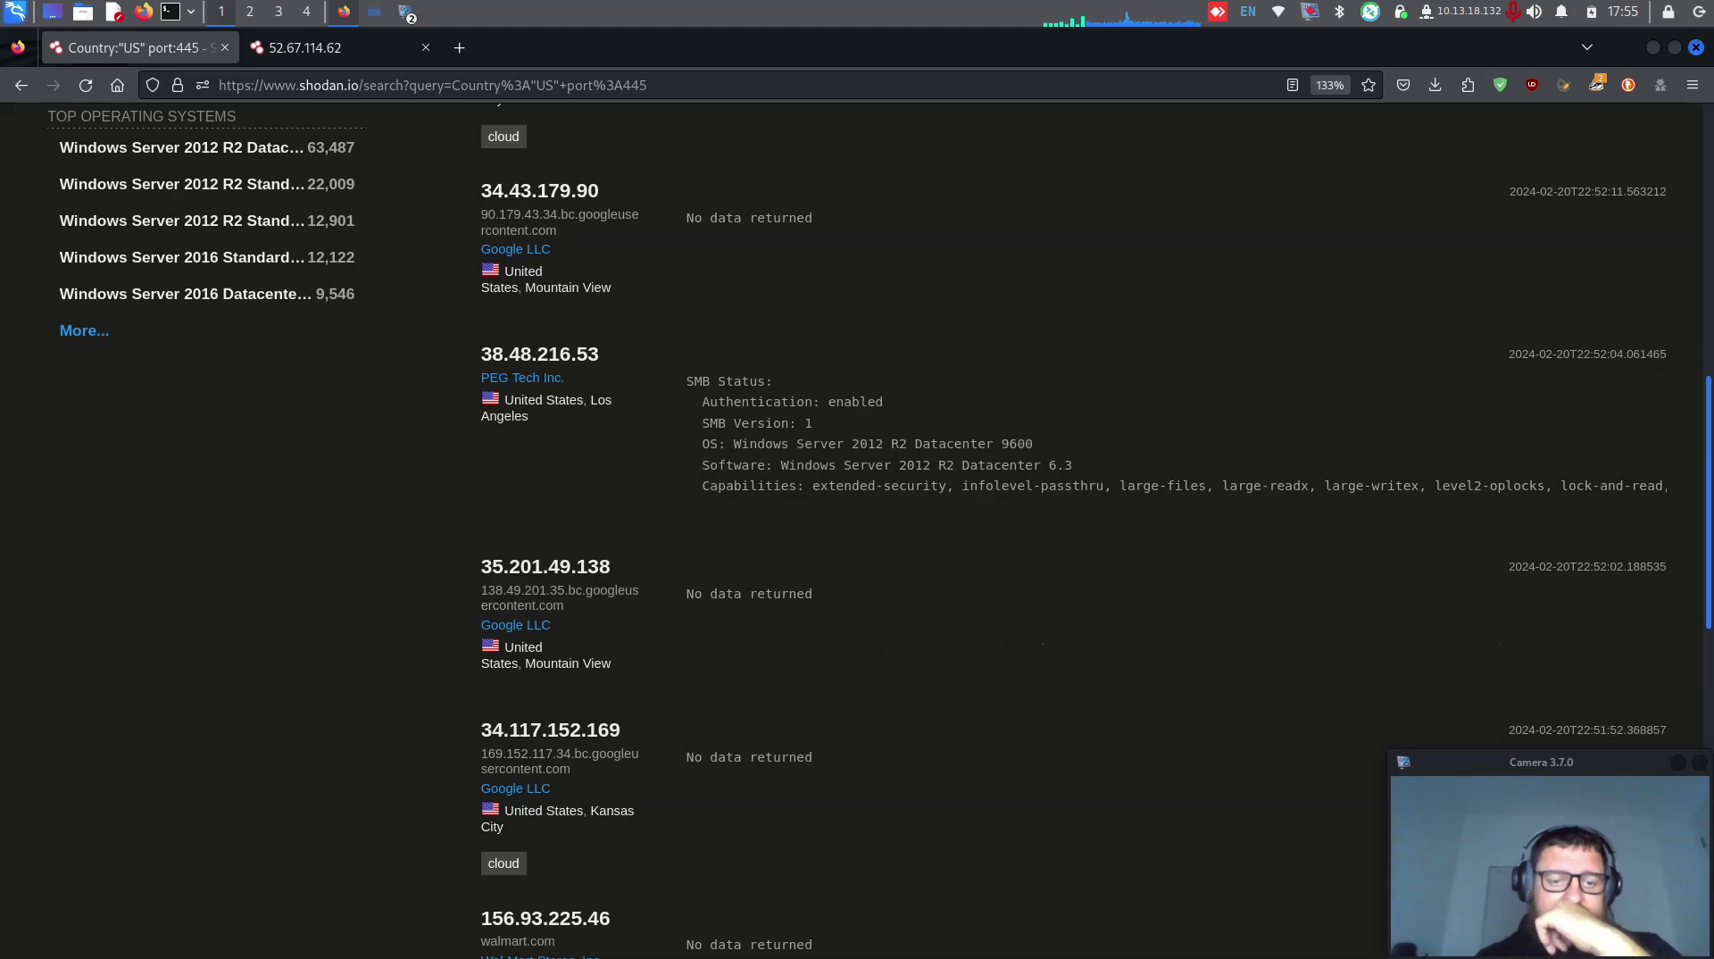
scroll(852, 530, "down", 5)
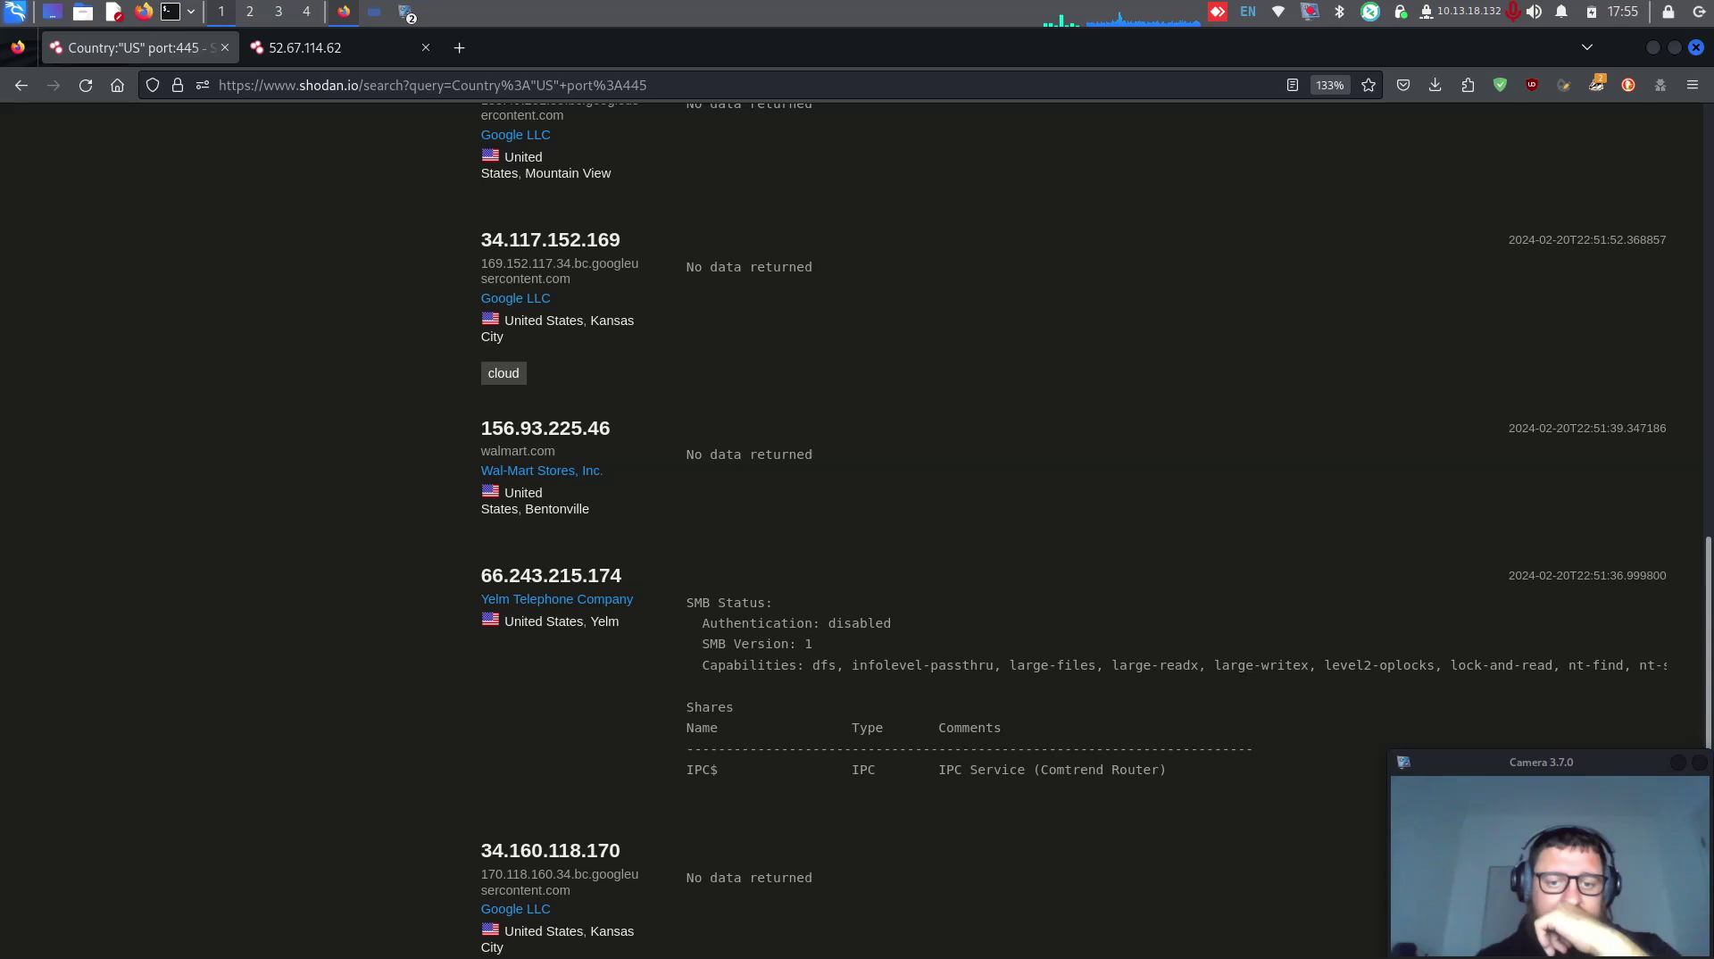
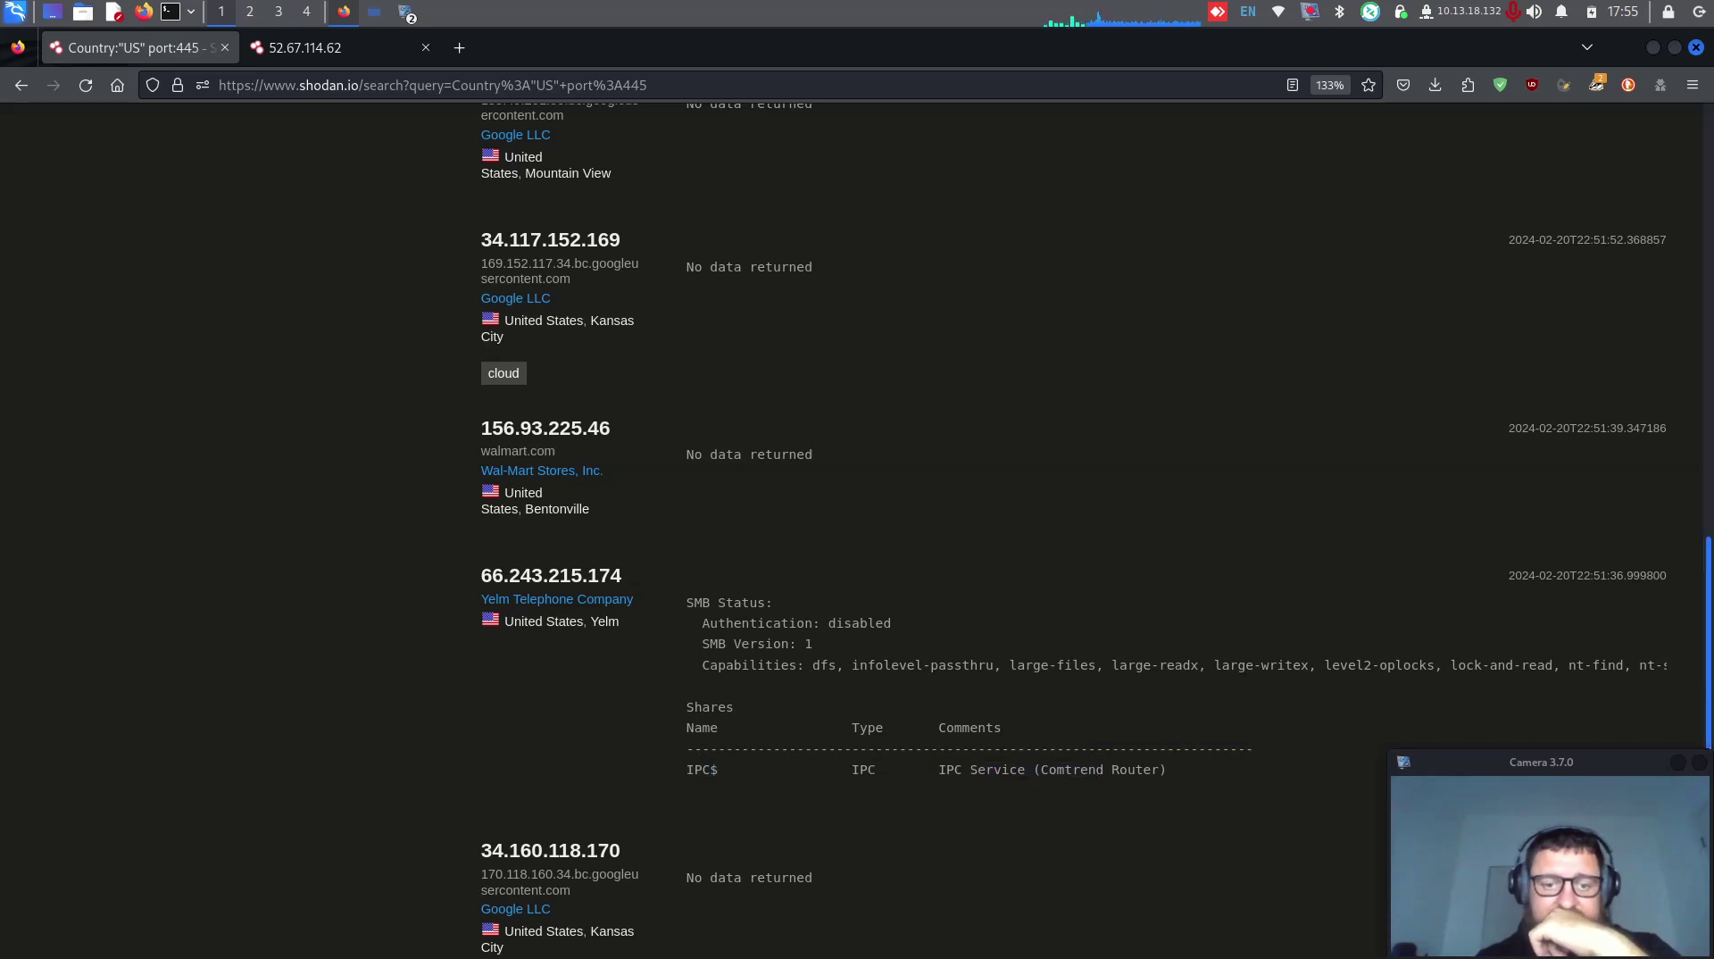
- Load page 2 of the US port 445 results and close the 52.67.114.62 host page
scroll(750, 570, "down", 5)
left_click(537, 555)
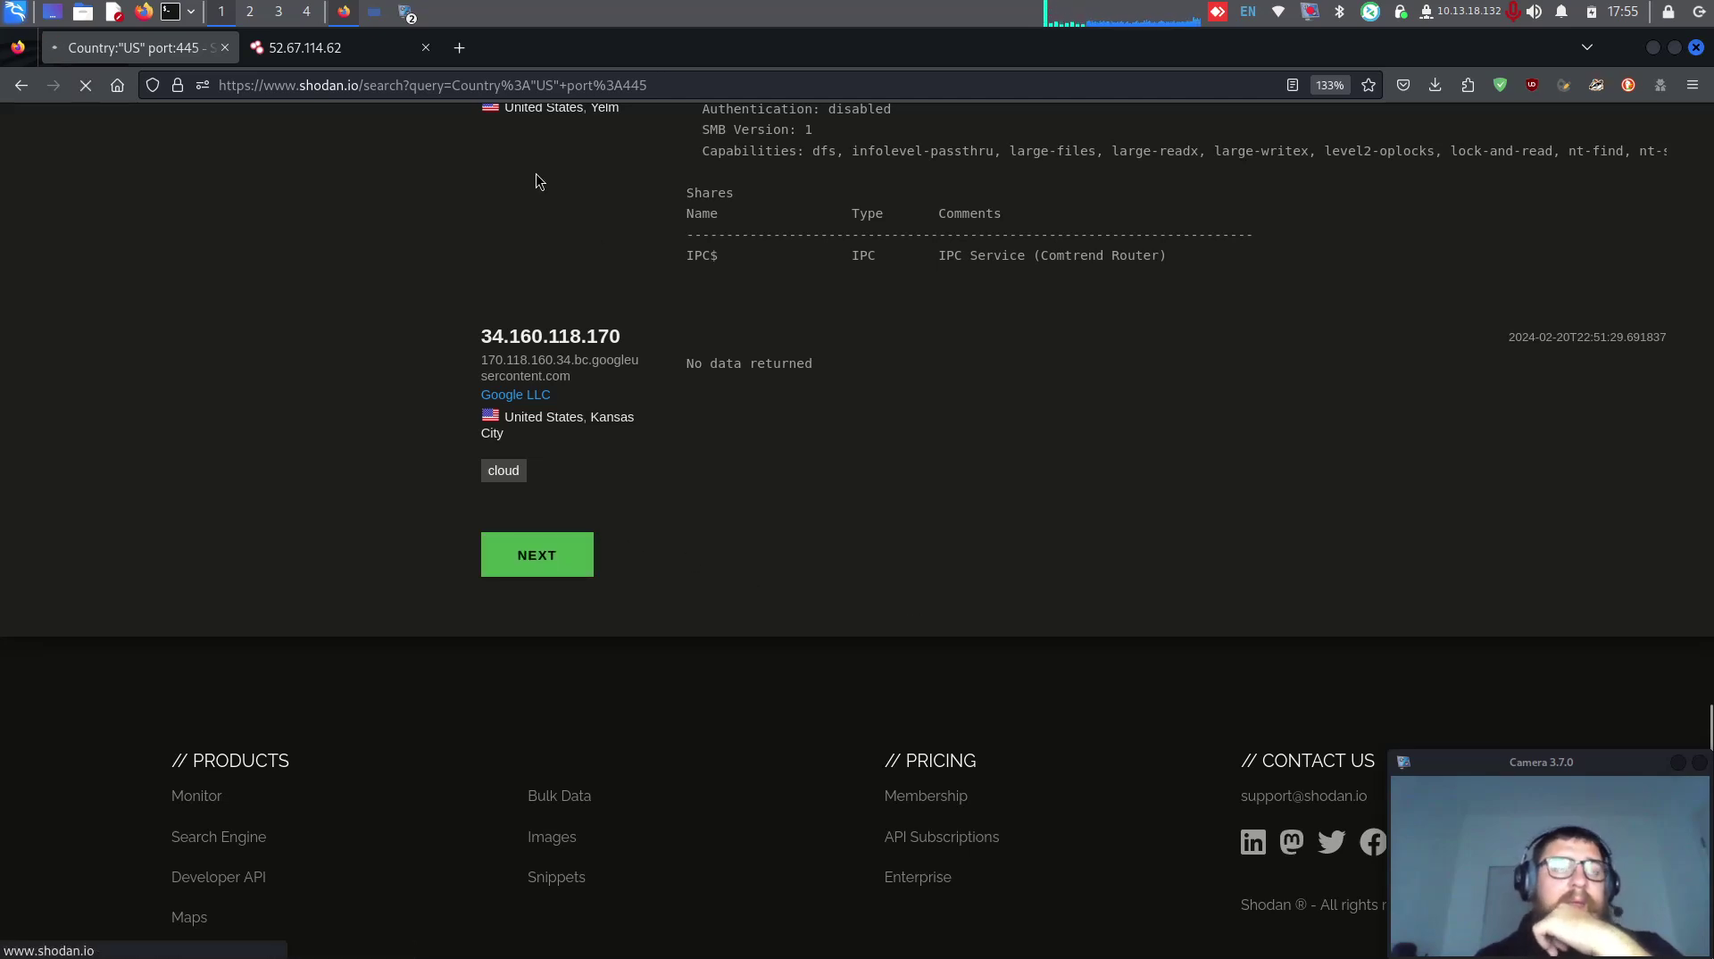
left_click(416, 48)
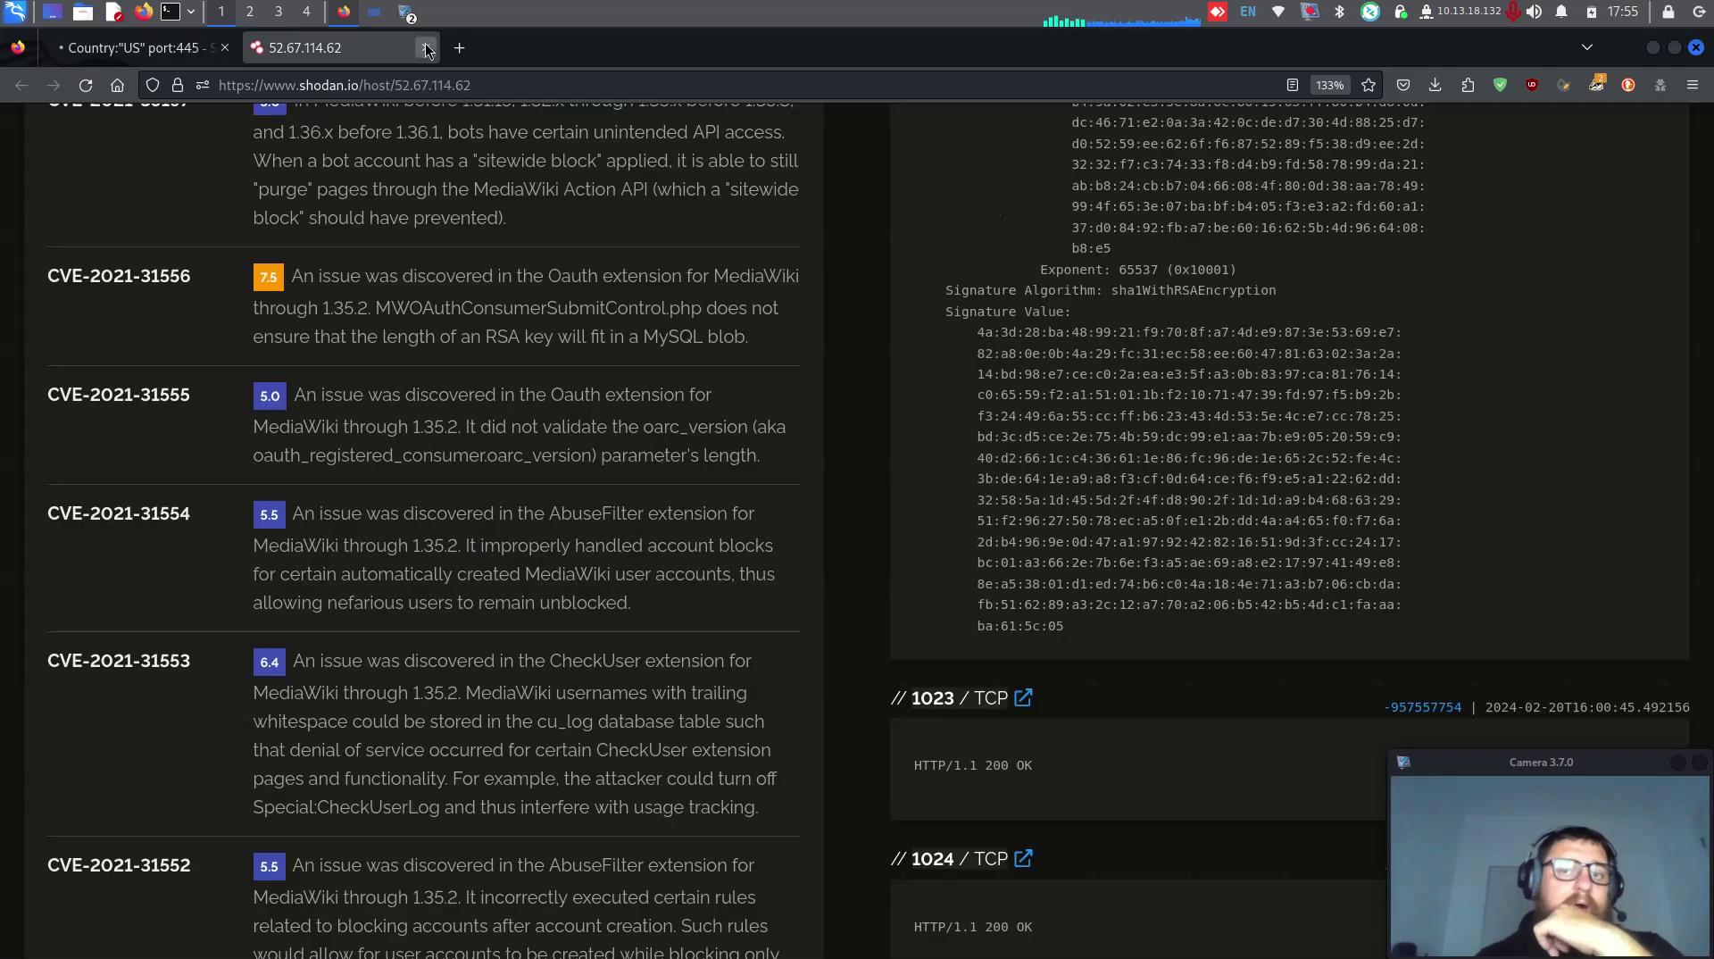
left_click(427, 48)
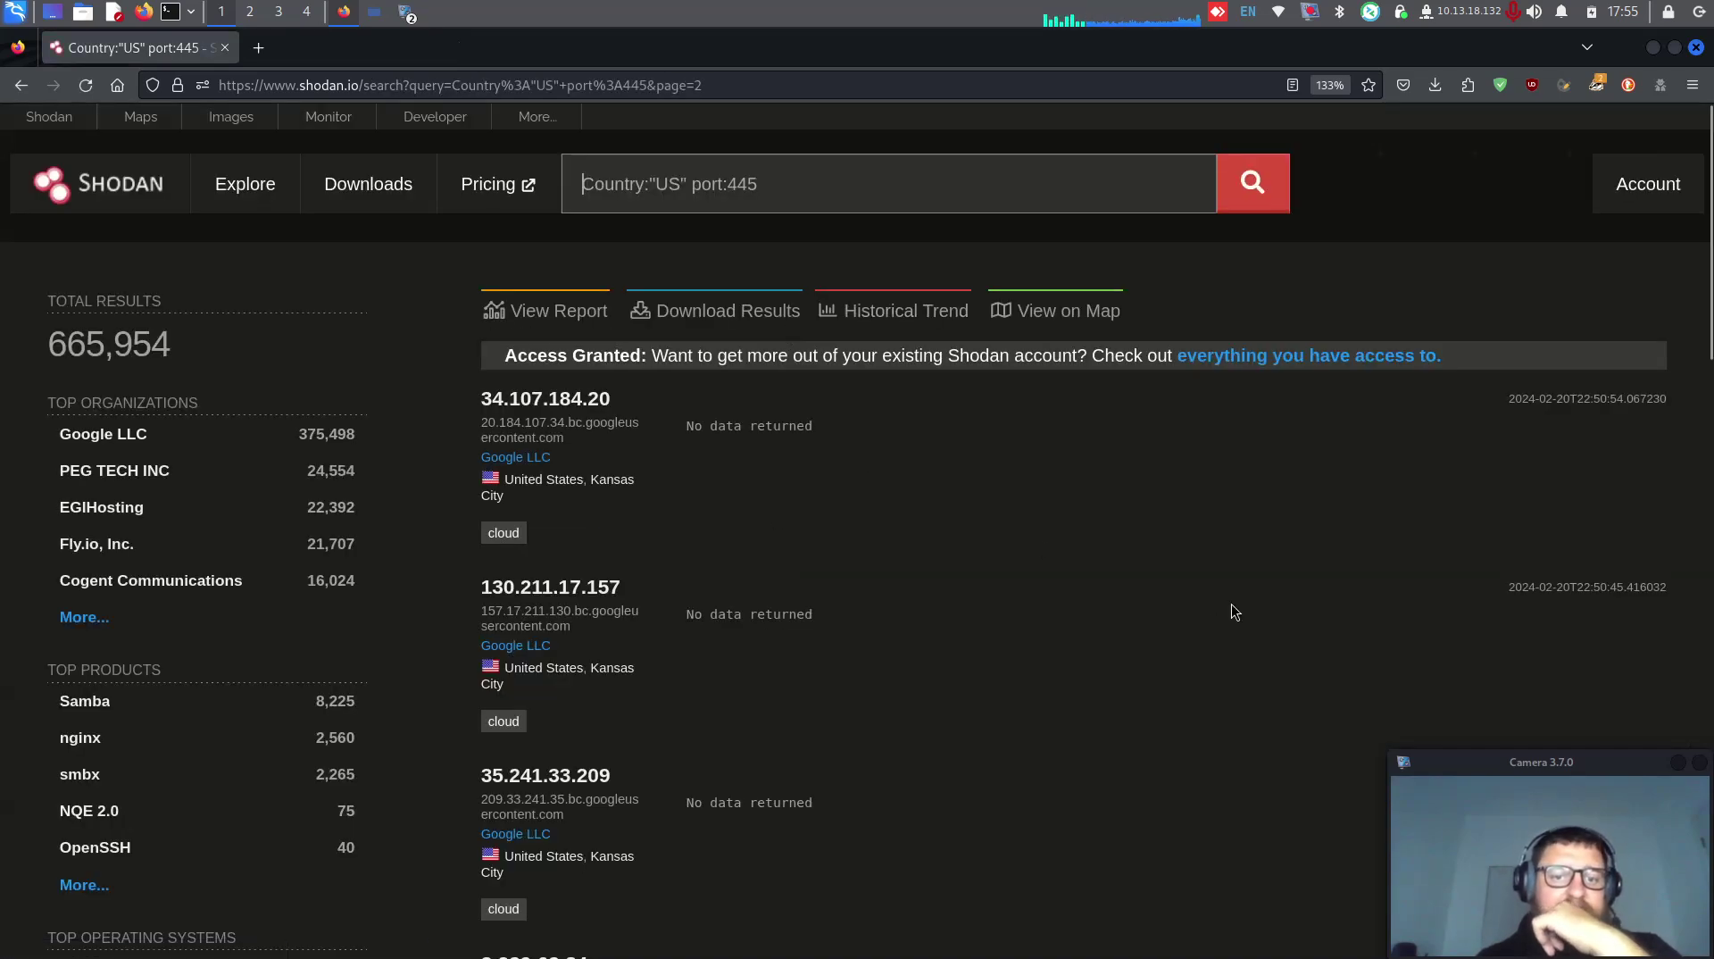
- Review page 2 hosts, highlighting Windows Server 2008 R2, Samba 4.1.6-Ubuntu and disabled authentication
scroll(1230, 603, "down", 3)
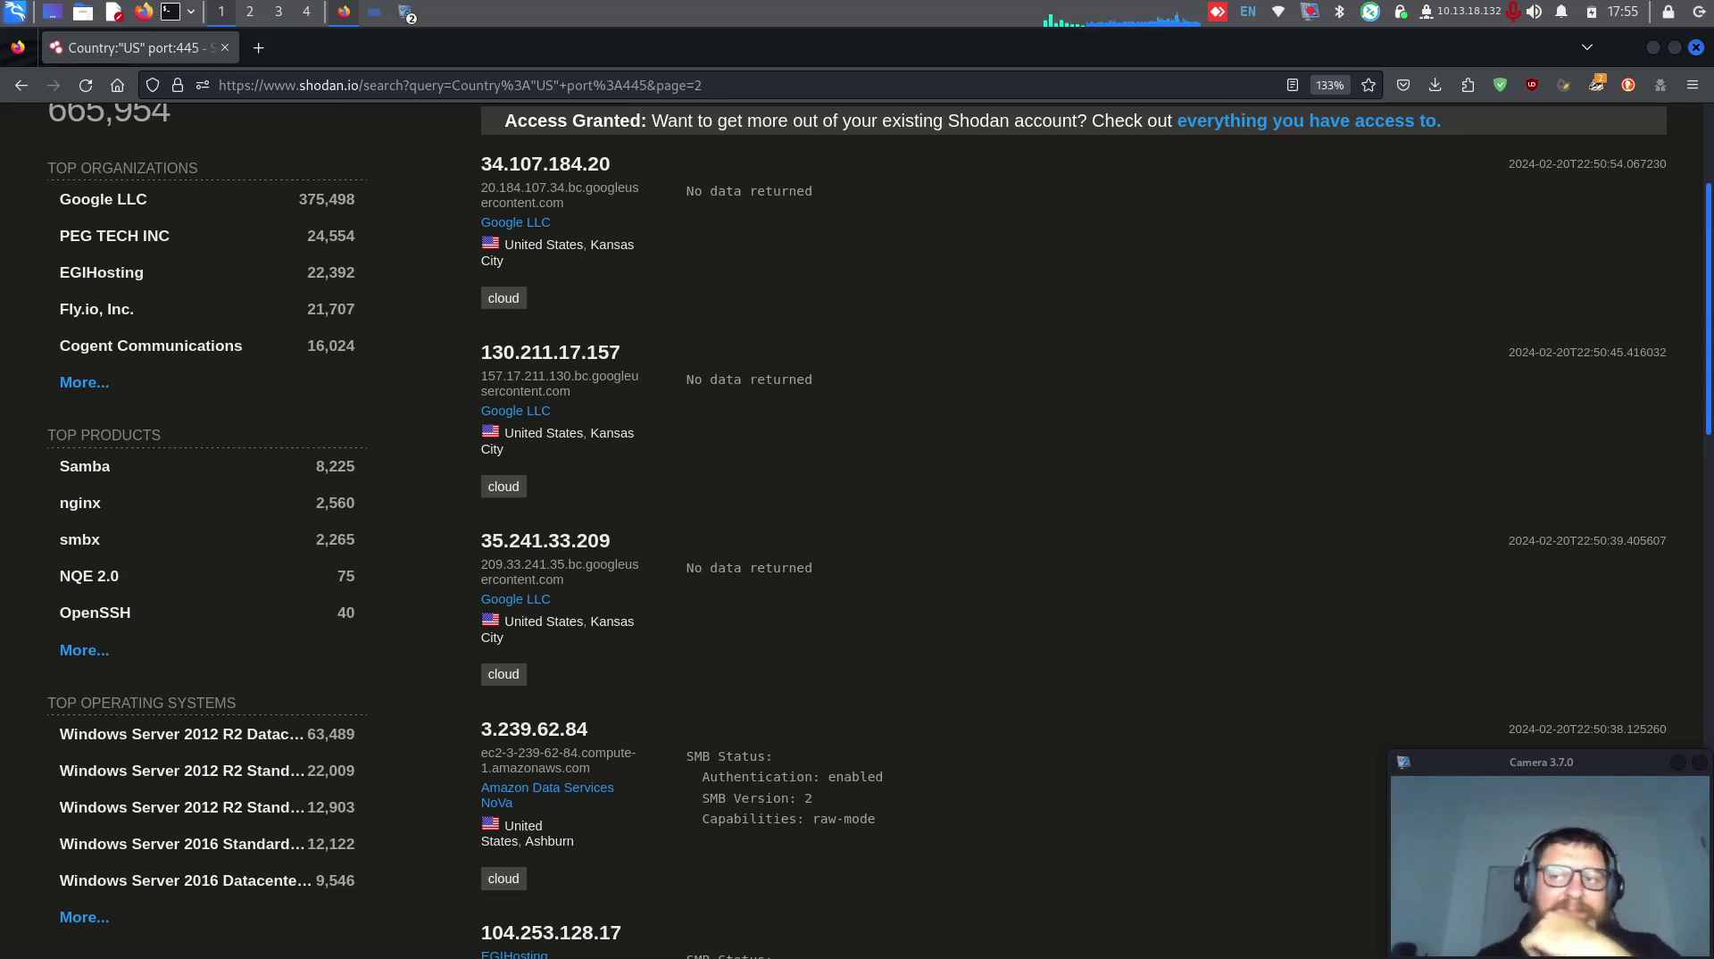
scroll(1710, 377, "down", 1)
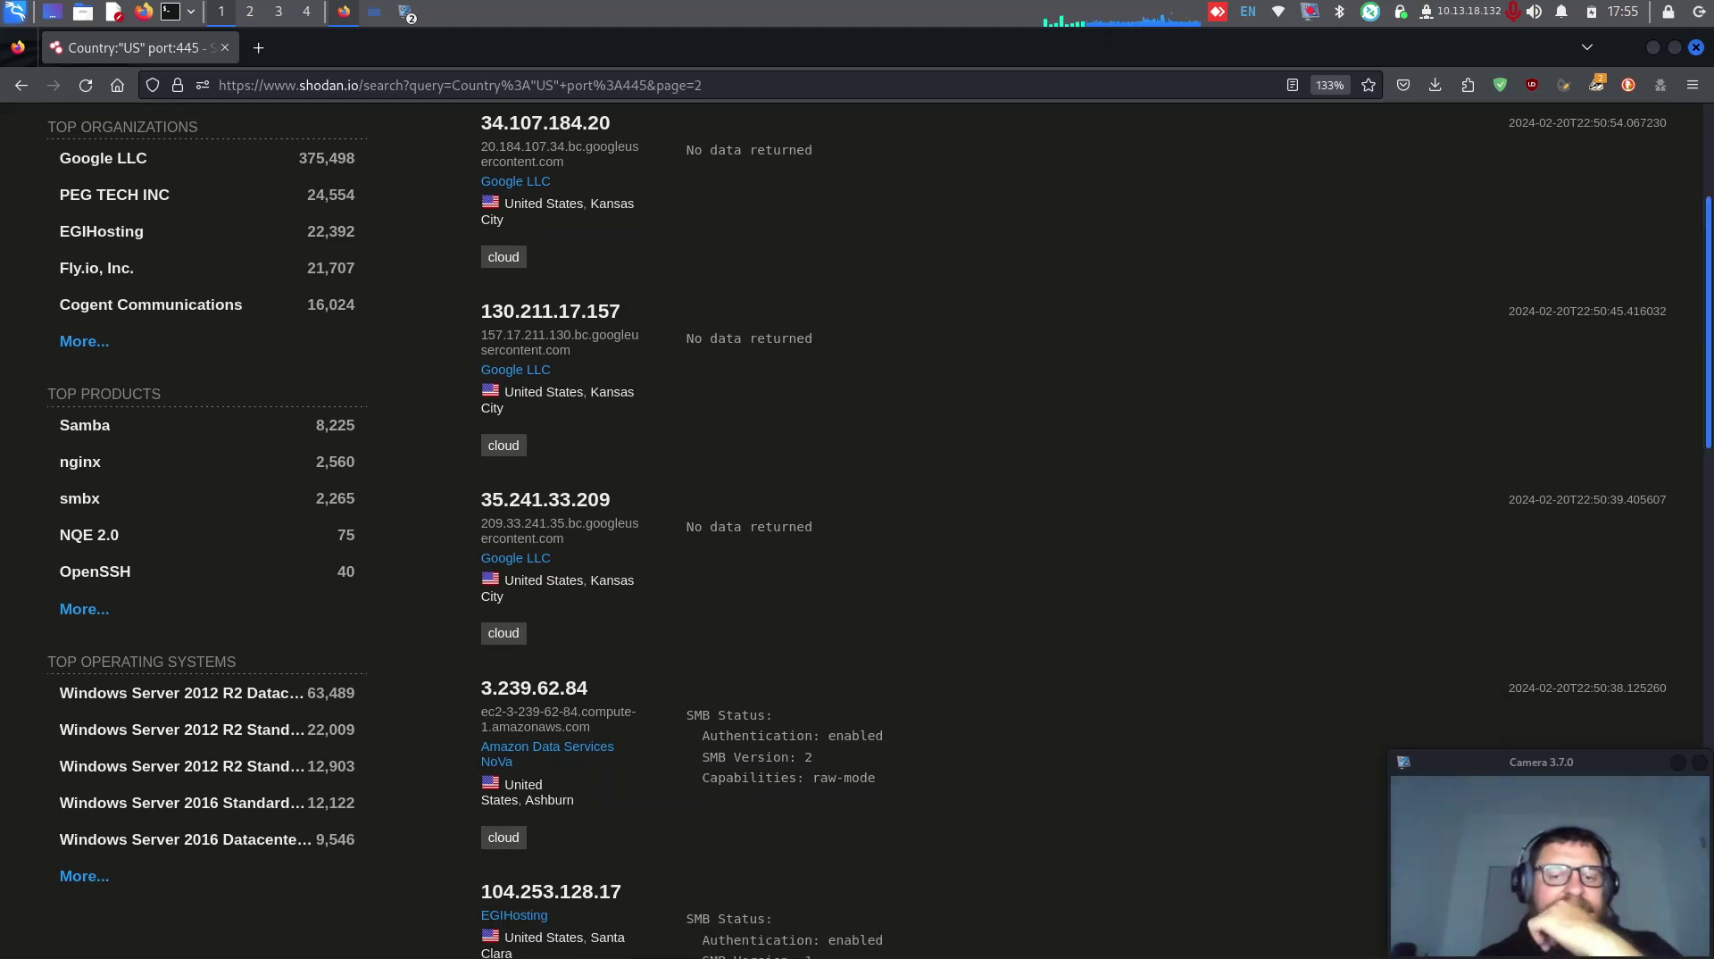
scroll(857, 535, "down", 5)
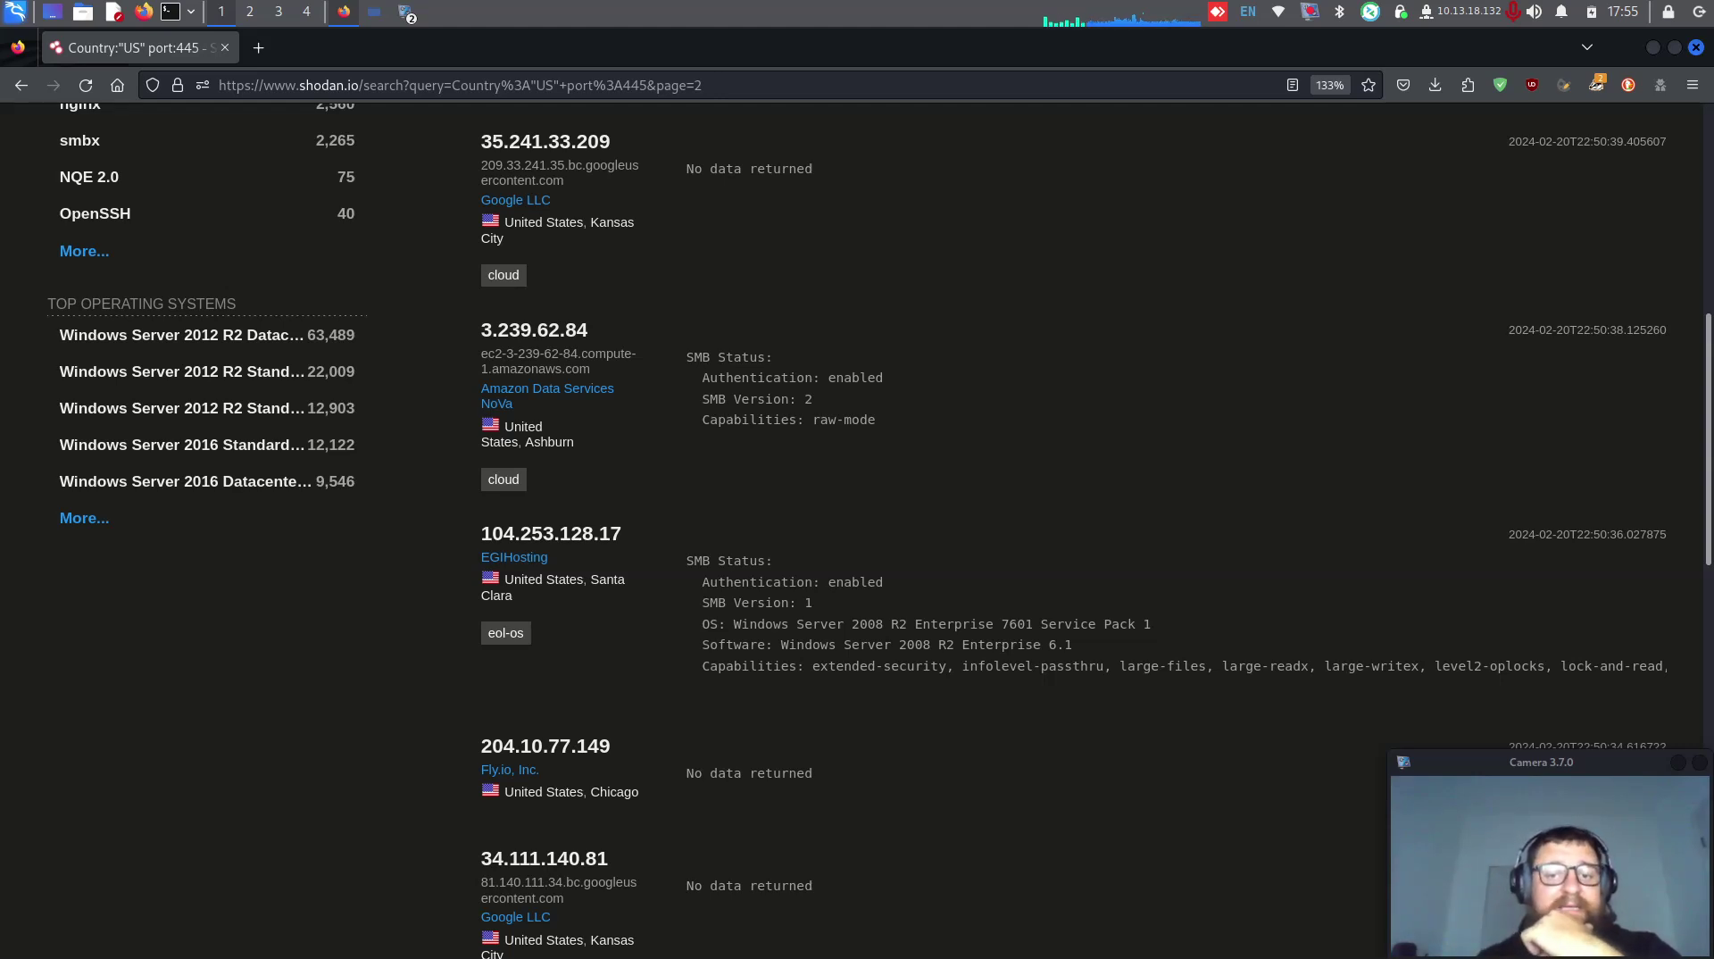
scroll(798, 445, "down", 3)
left_click_drag(796, 440, 1065, 439)
left_click(780, 379)
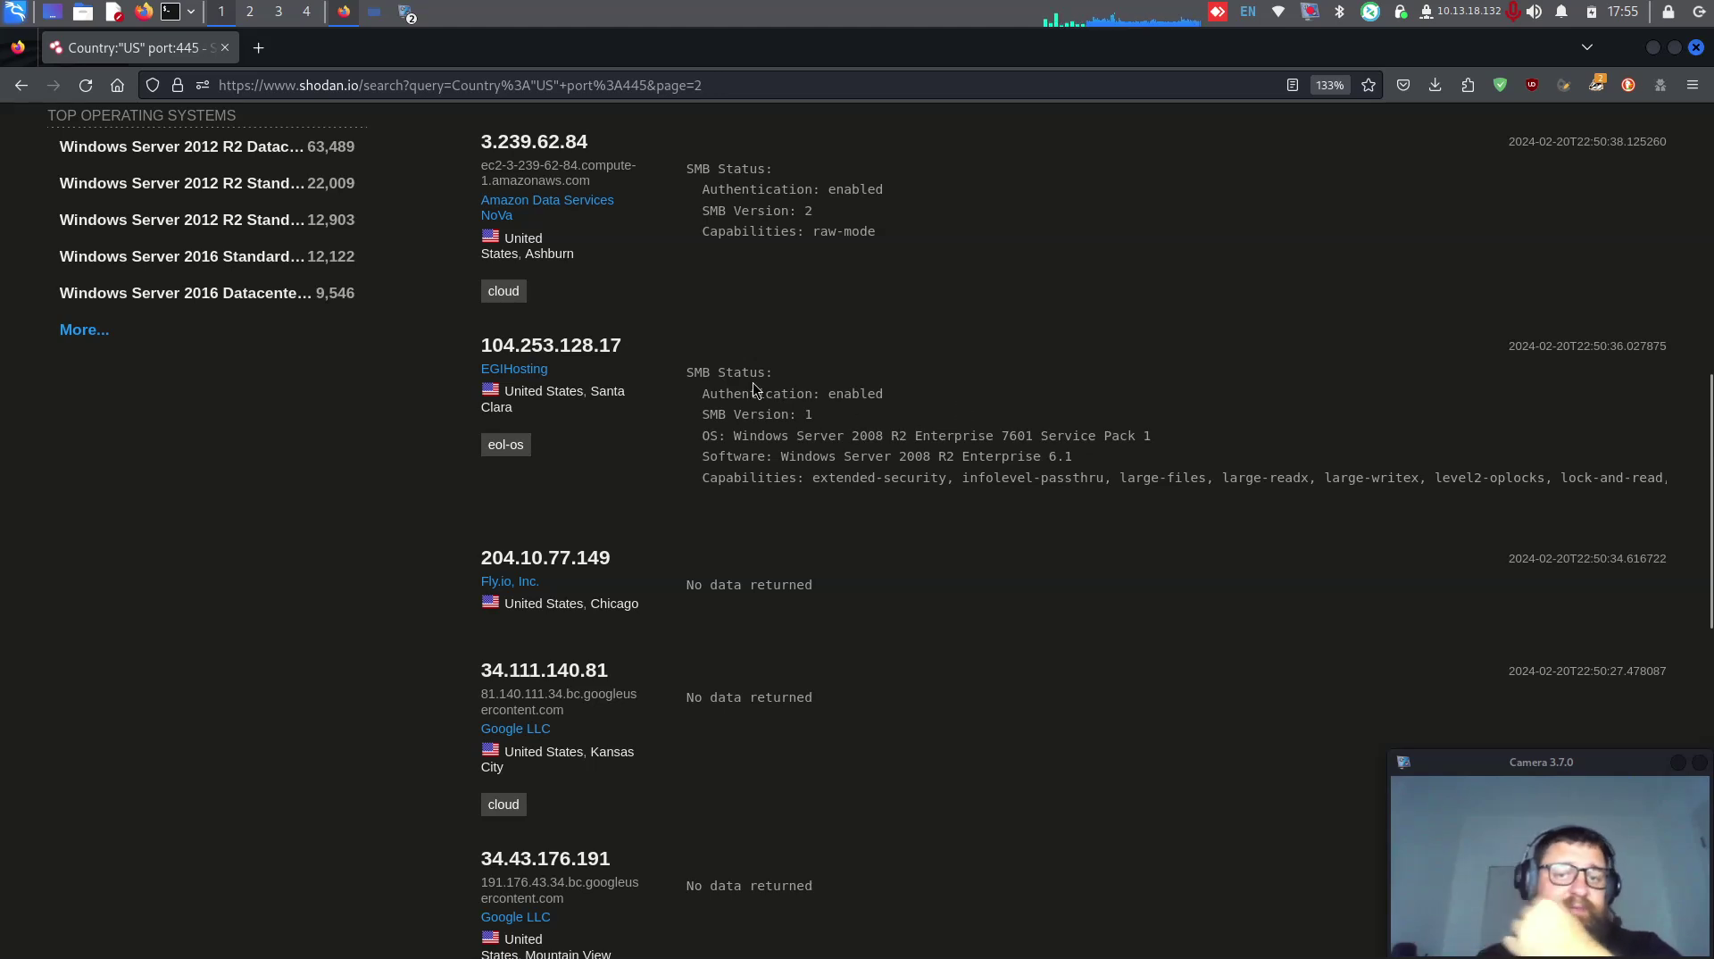
scroll(1637, 375, "down", 10)
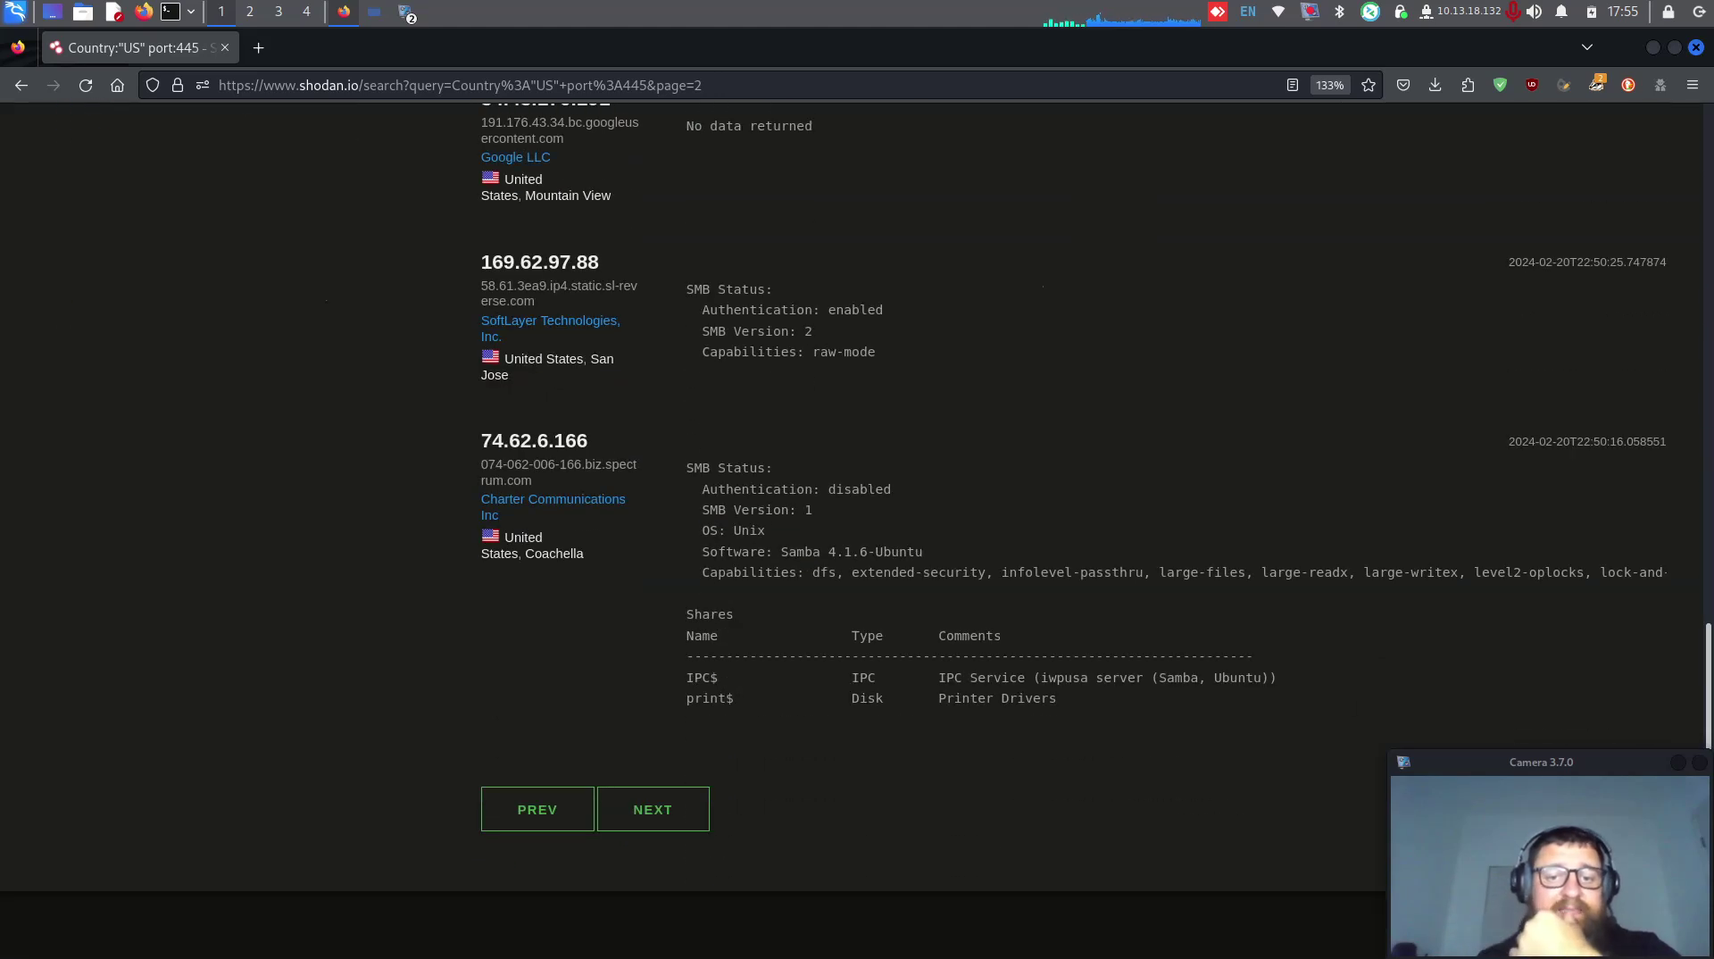
left_click_drag(775, 551, 927, 555)
left_click(929, 561)
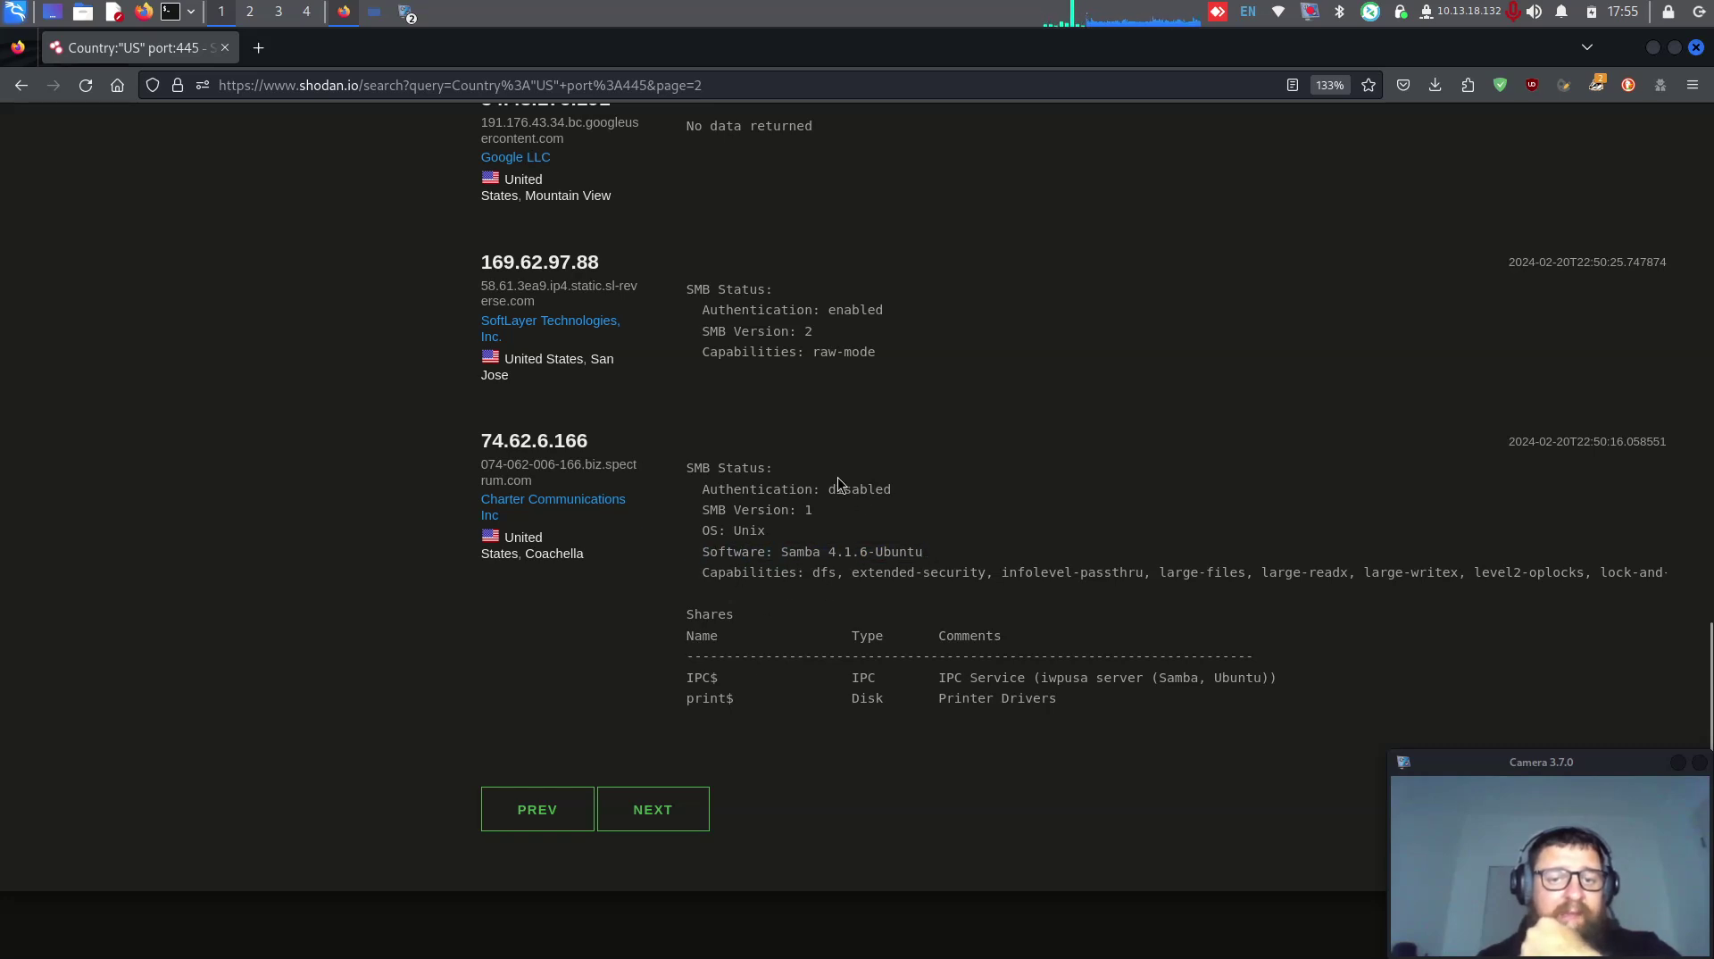
left_click_drag(825, 482, 959, 513)
left_click(959, 512)
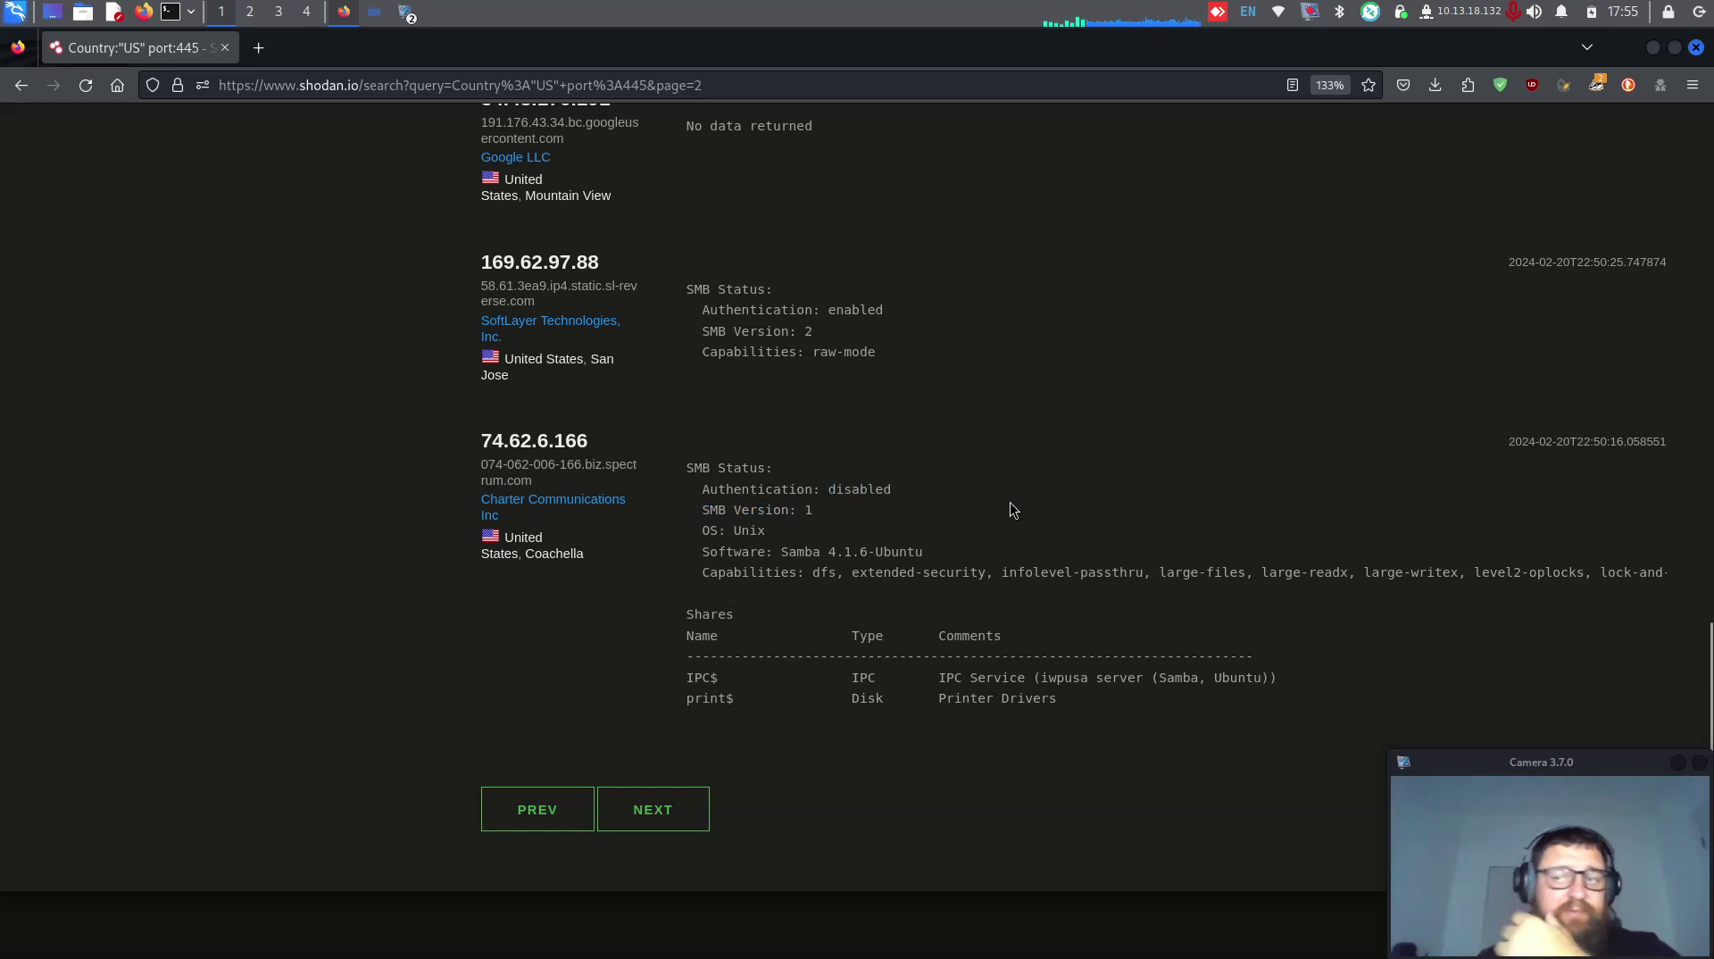
scroll(1227, 145, "up", 10)
scroll(1227, 144, "up", 5)
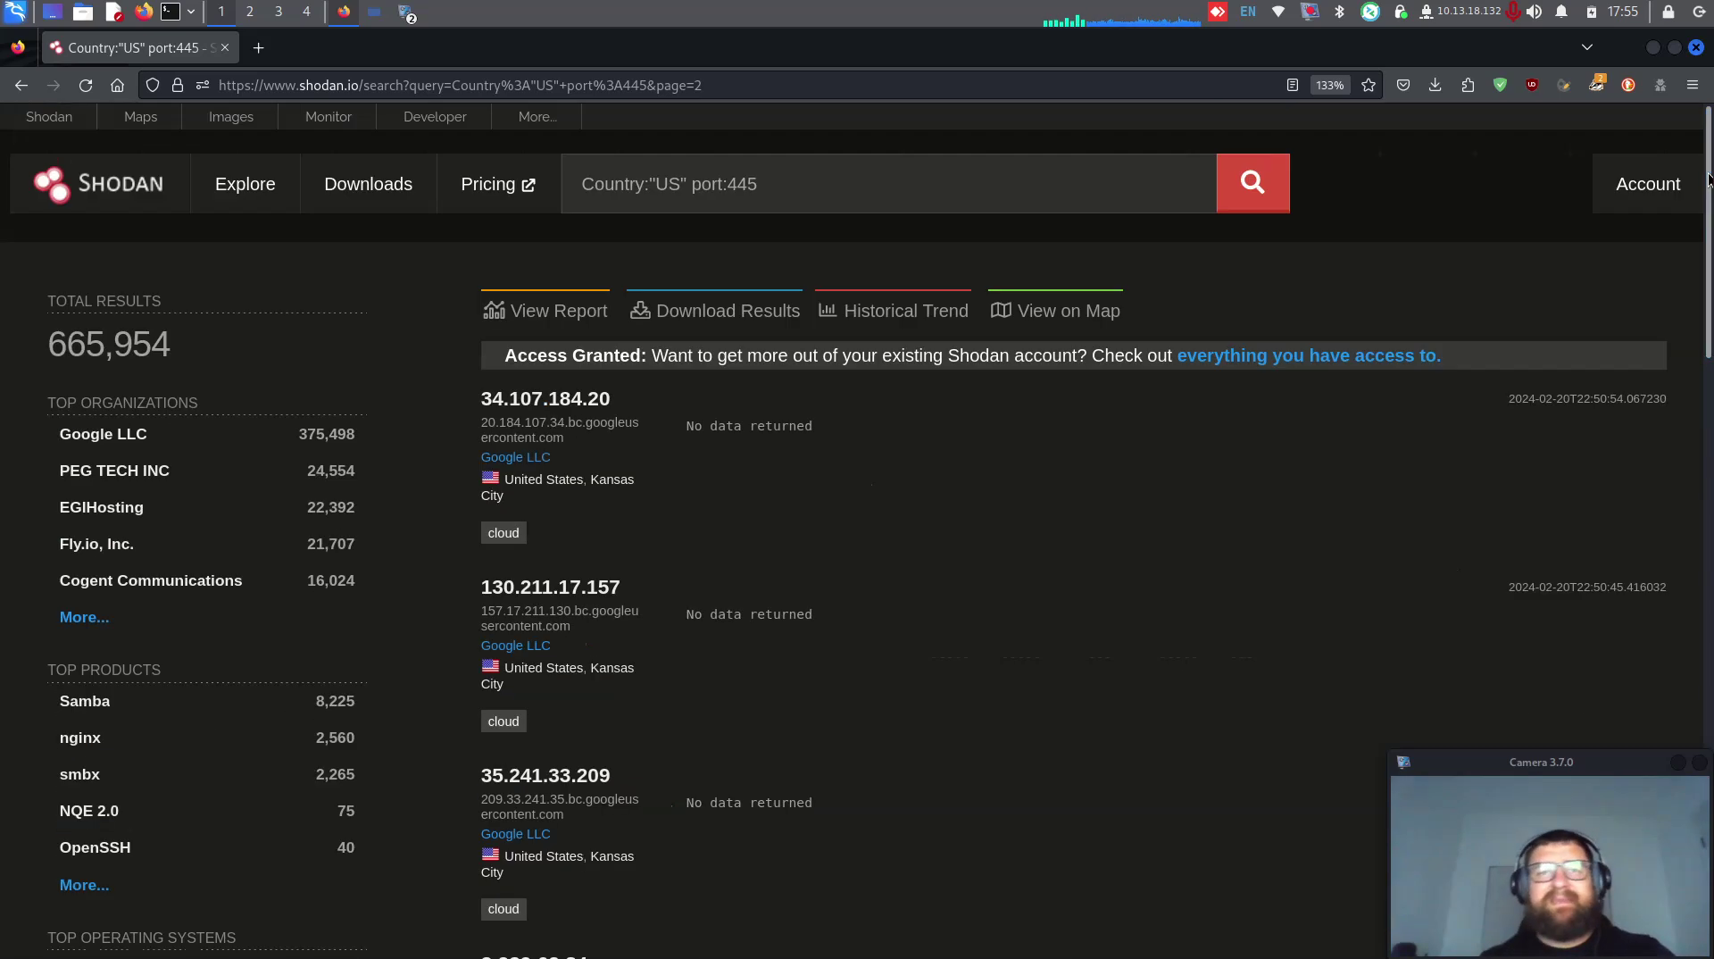
- Replace the US port 445 query with a product:mysql search
triple_click(1017, 200)
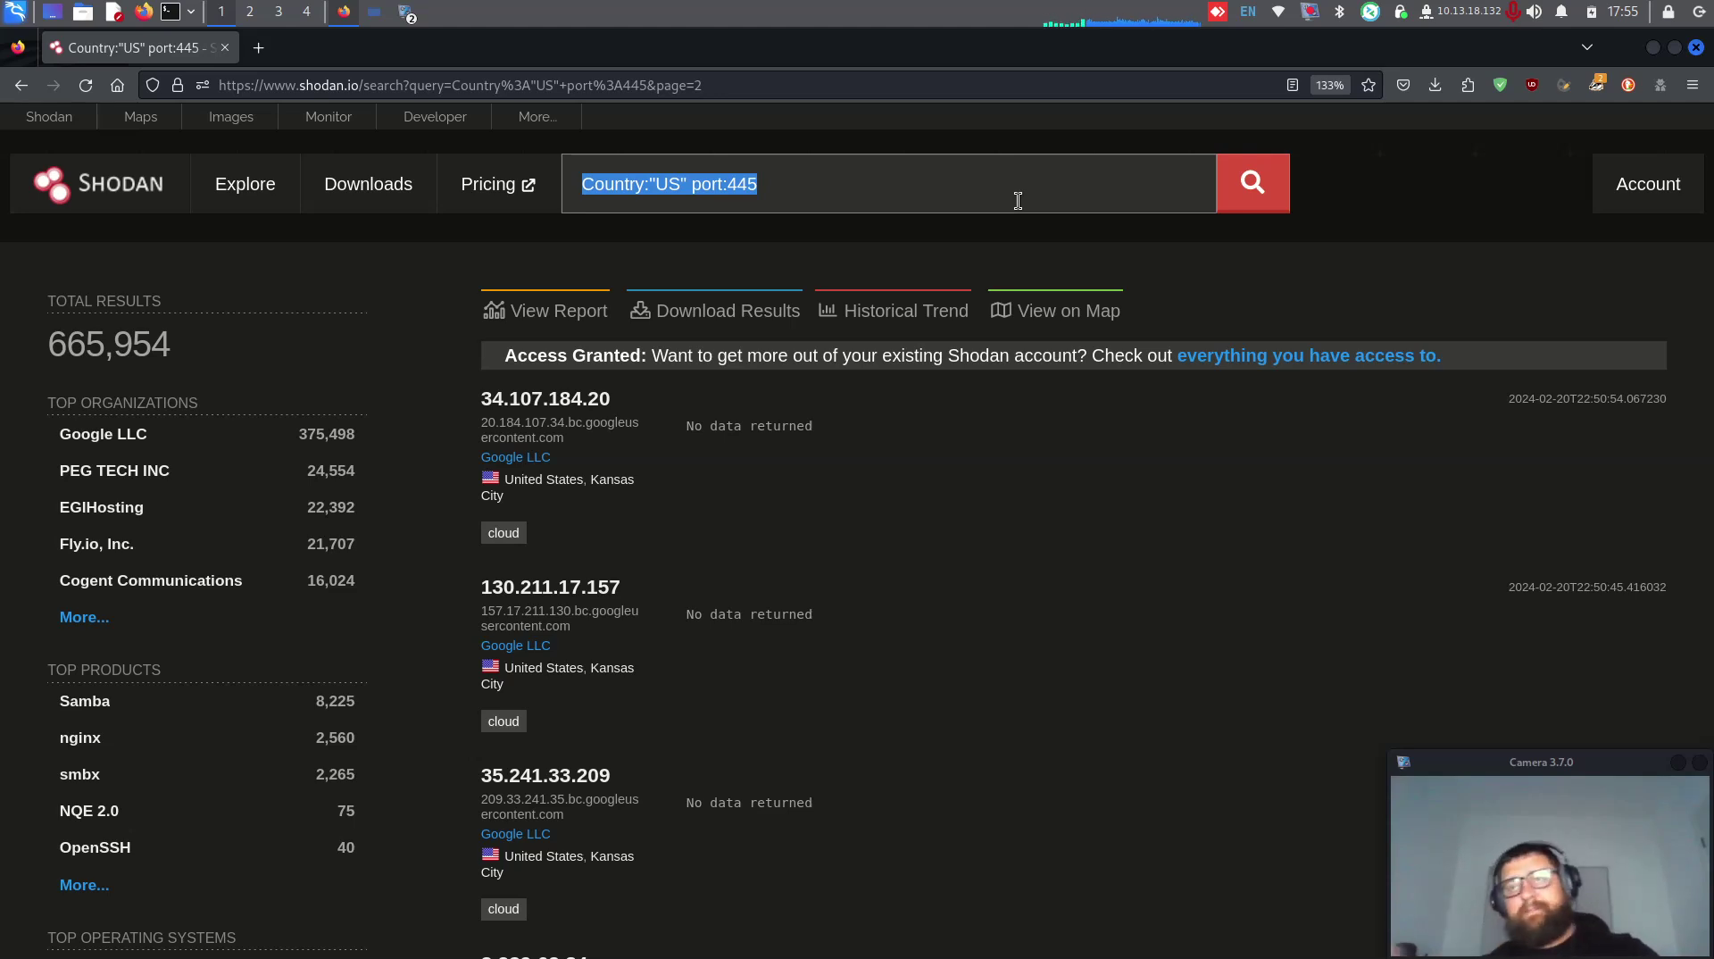
type("pro")
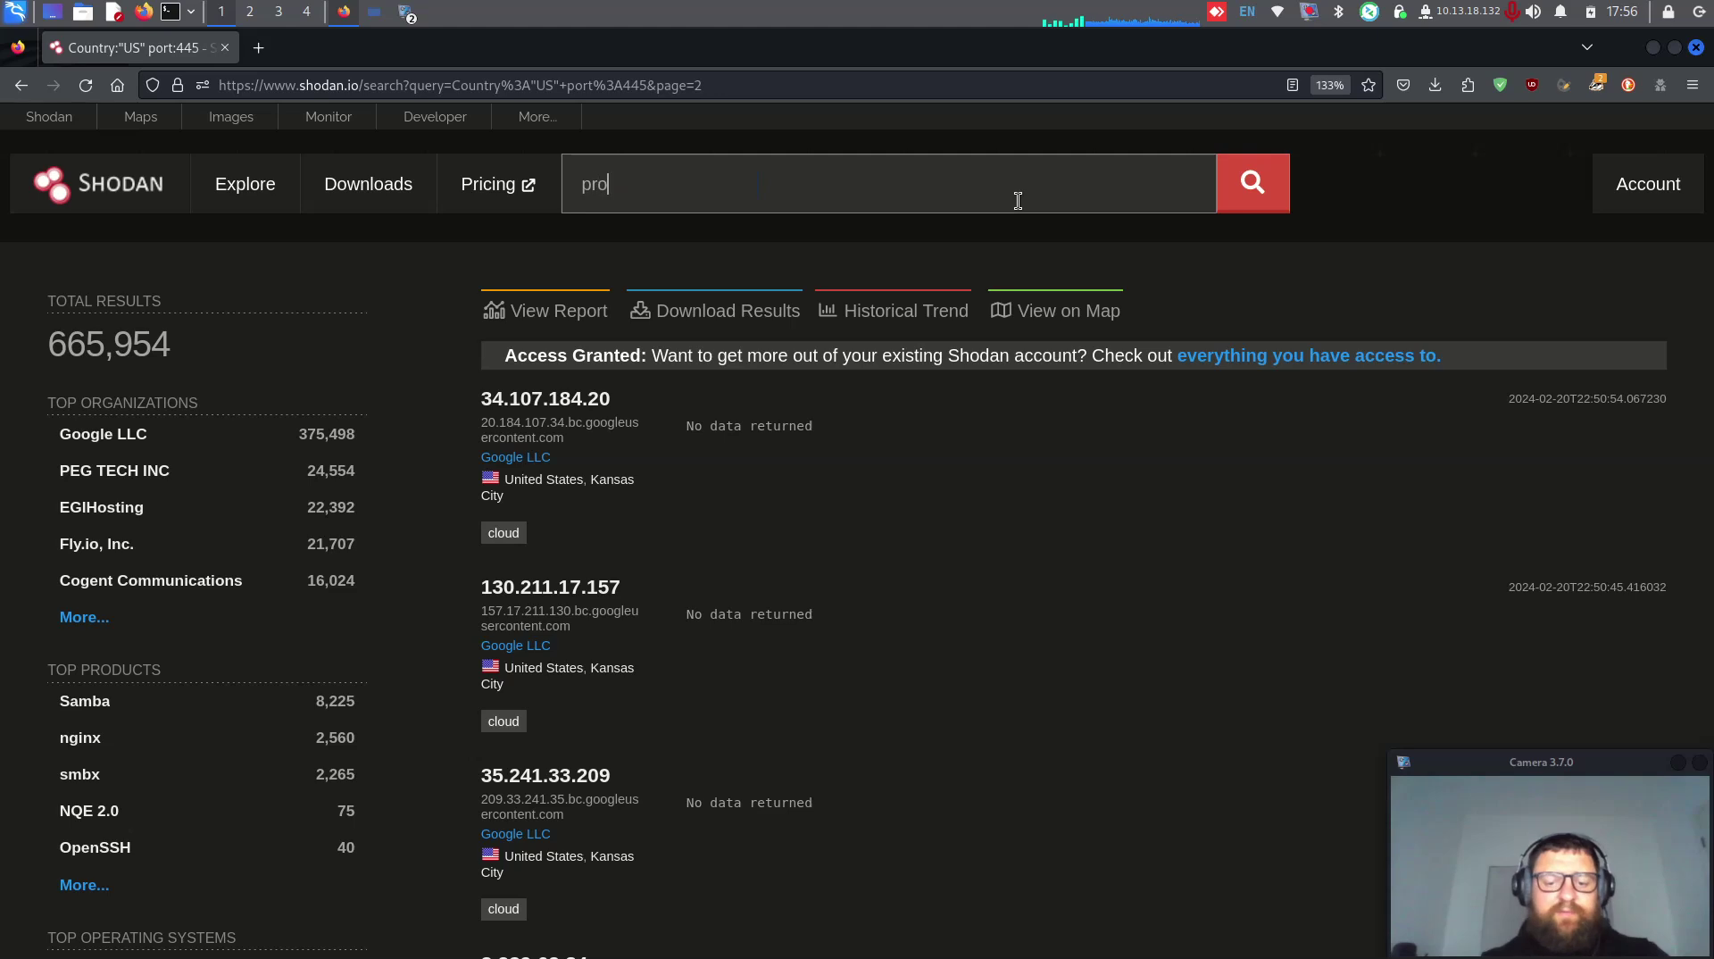
type("duct")
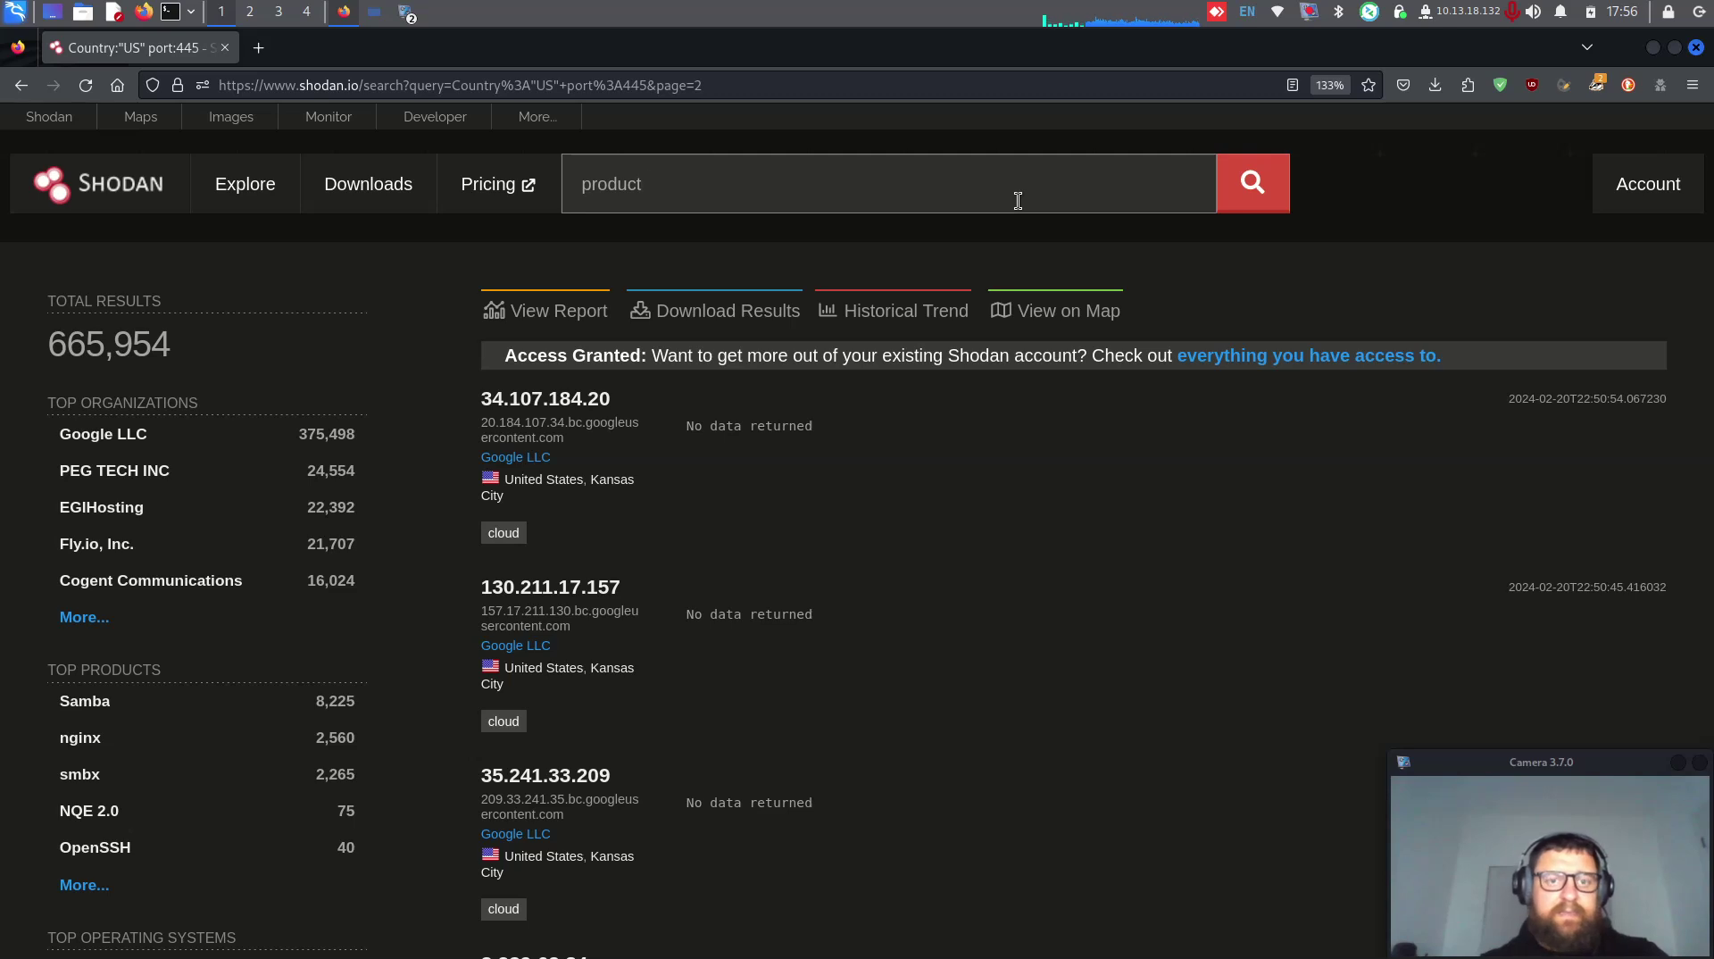
type(":mysql")
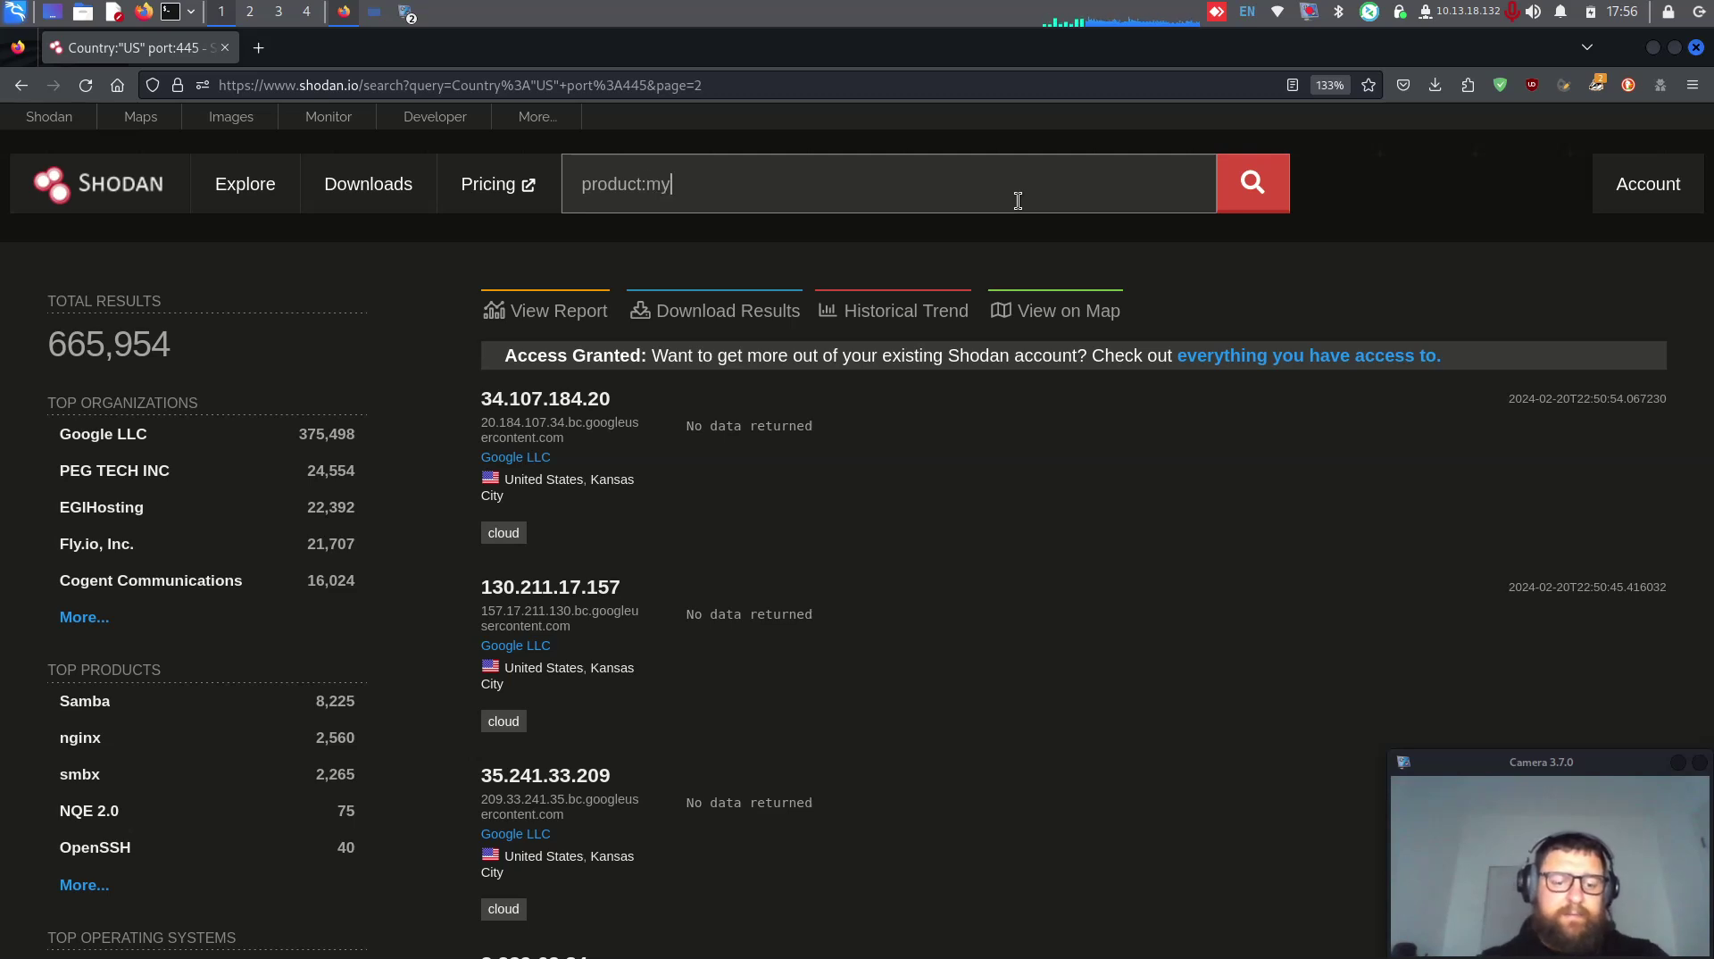
key("Return")
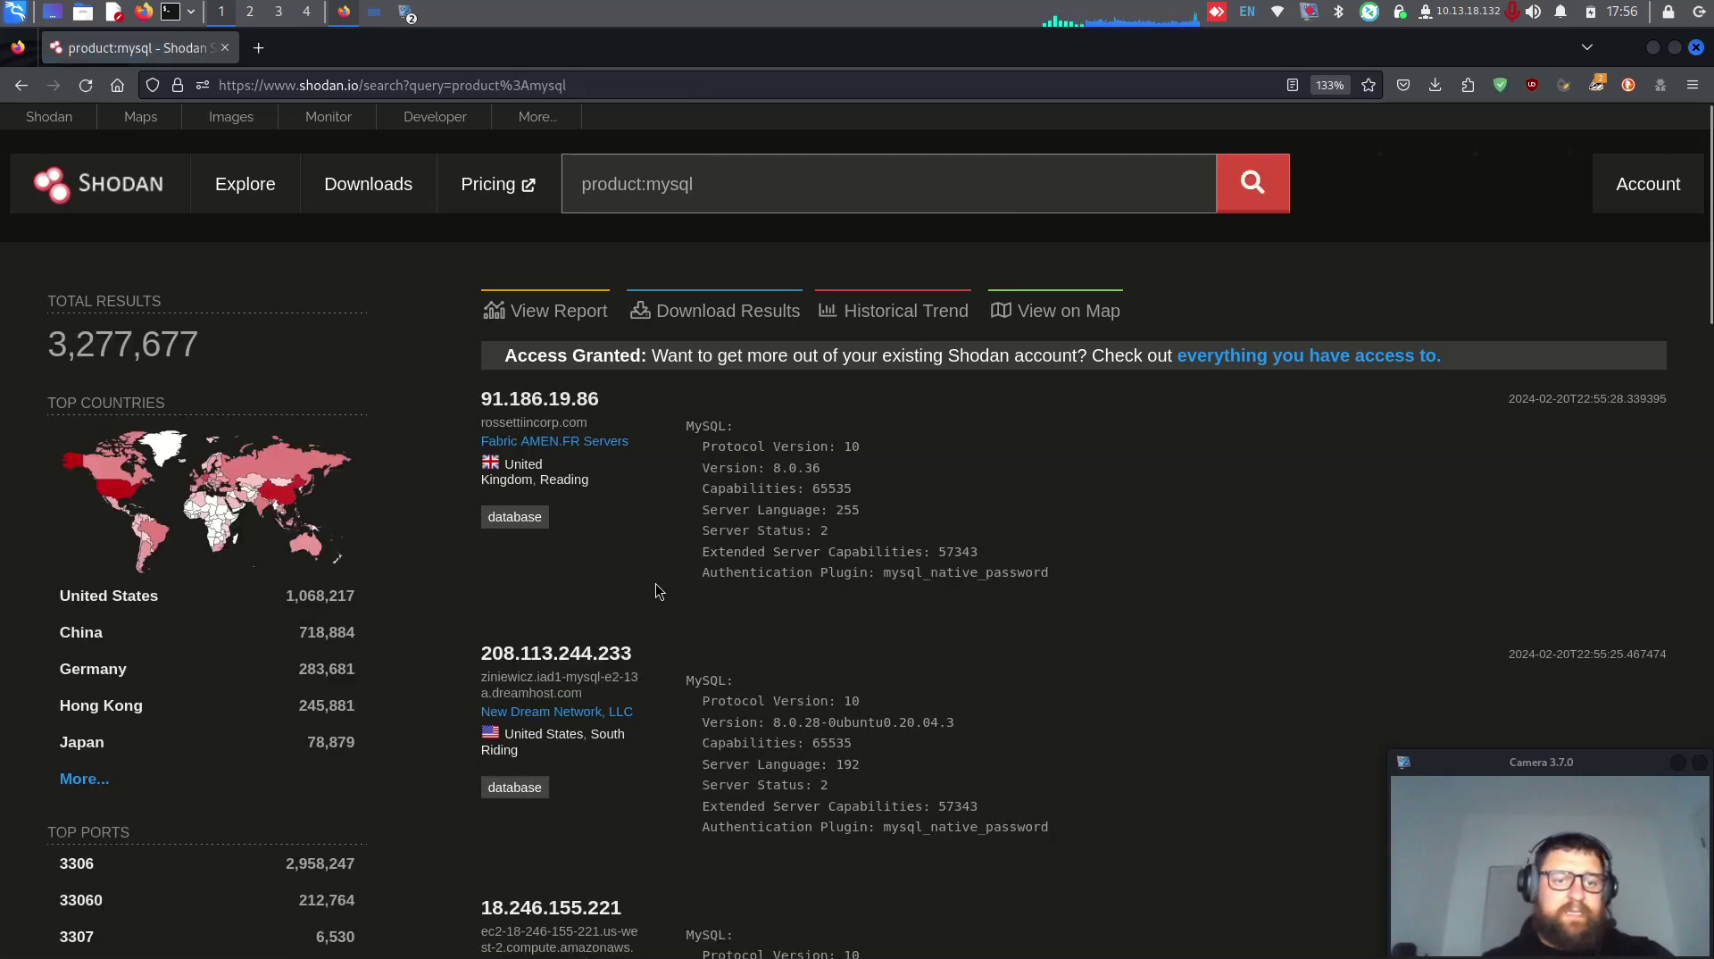
- Add a port filter and fix the missing colon so the query reads product:mysql port:3306
left_click(867, 206)
type("port")
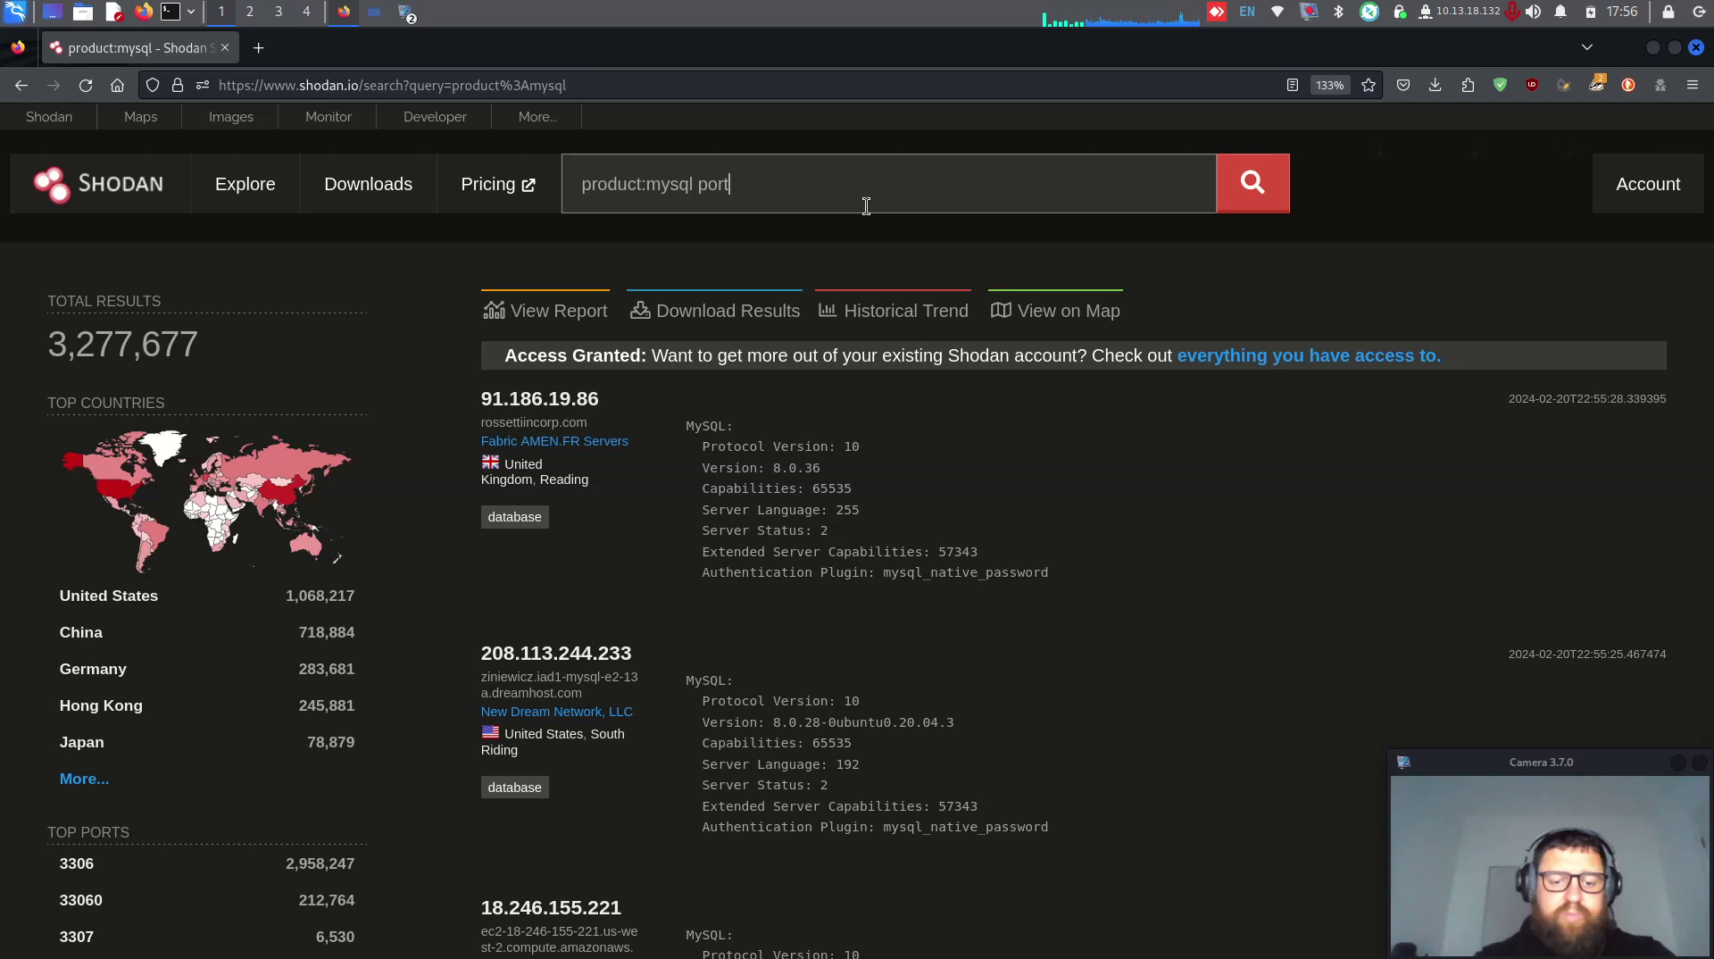
type("3306")
key("Return")
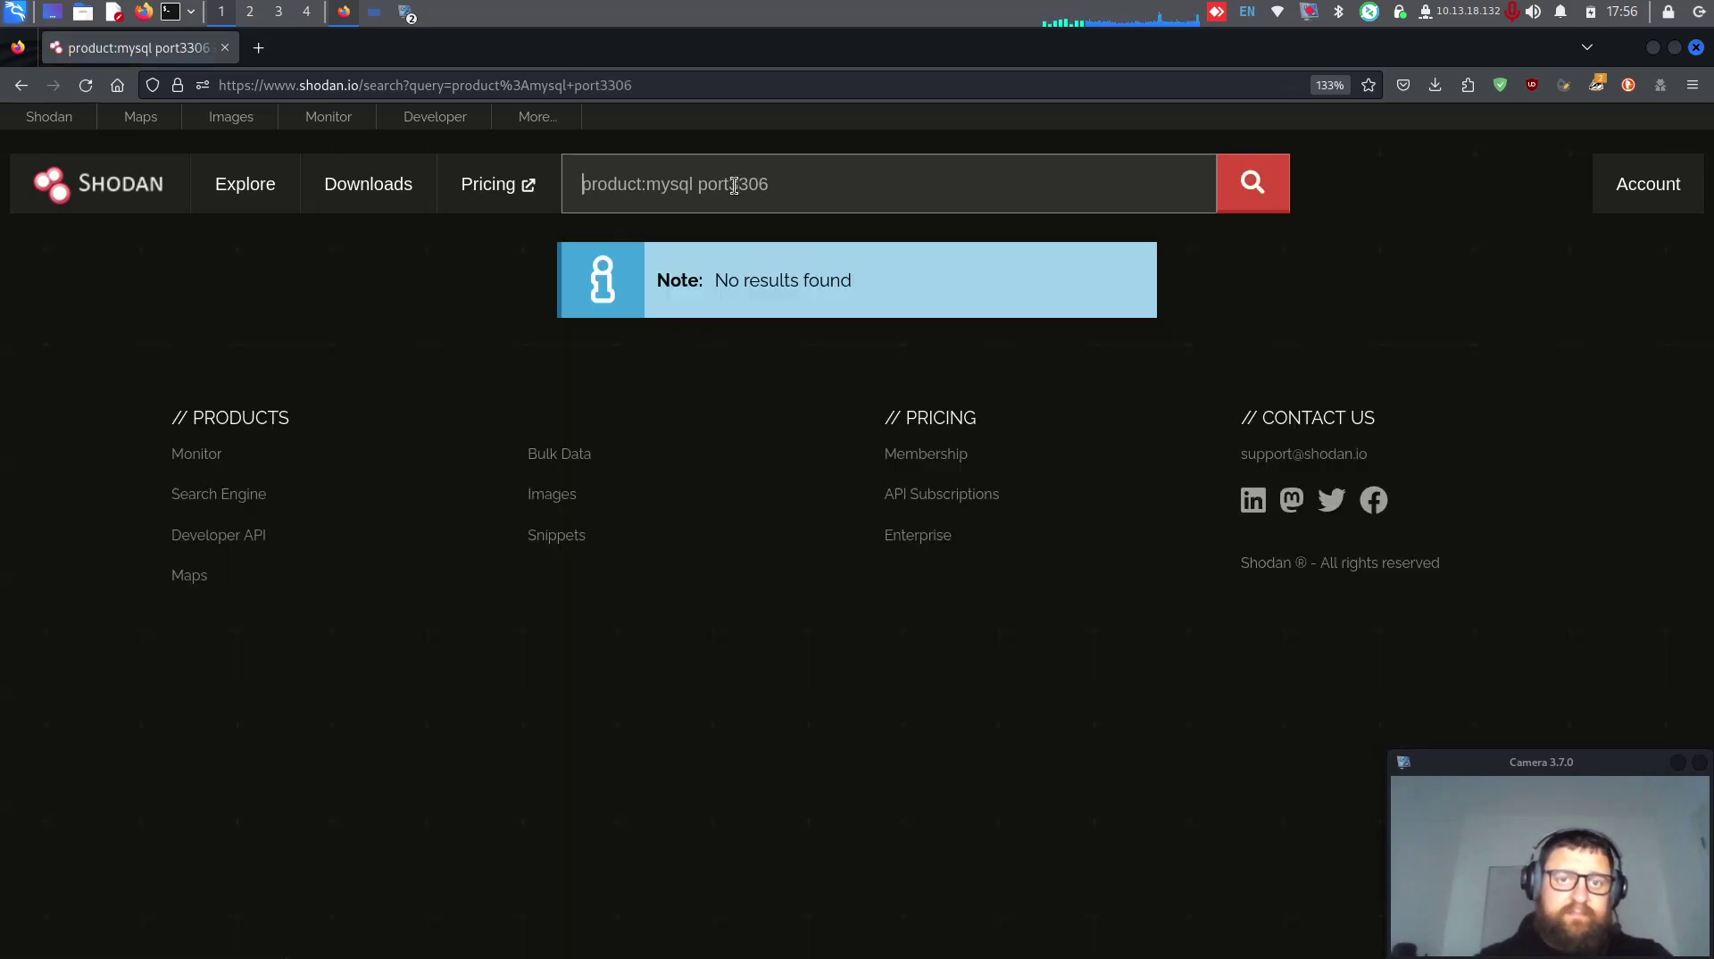
left_click(735, 184)
key("Escape")
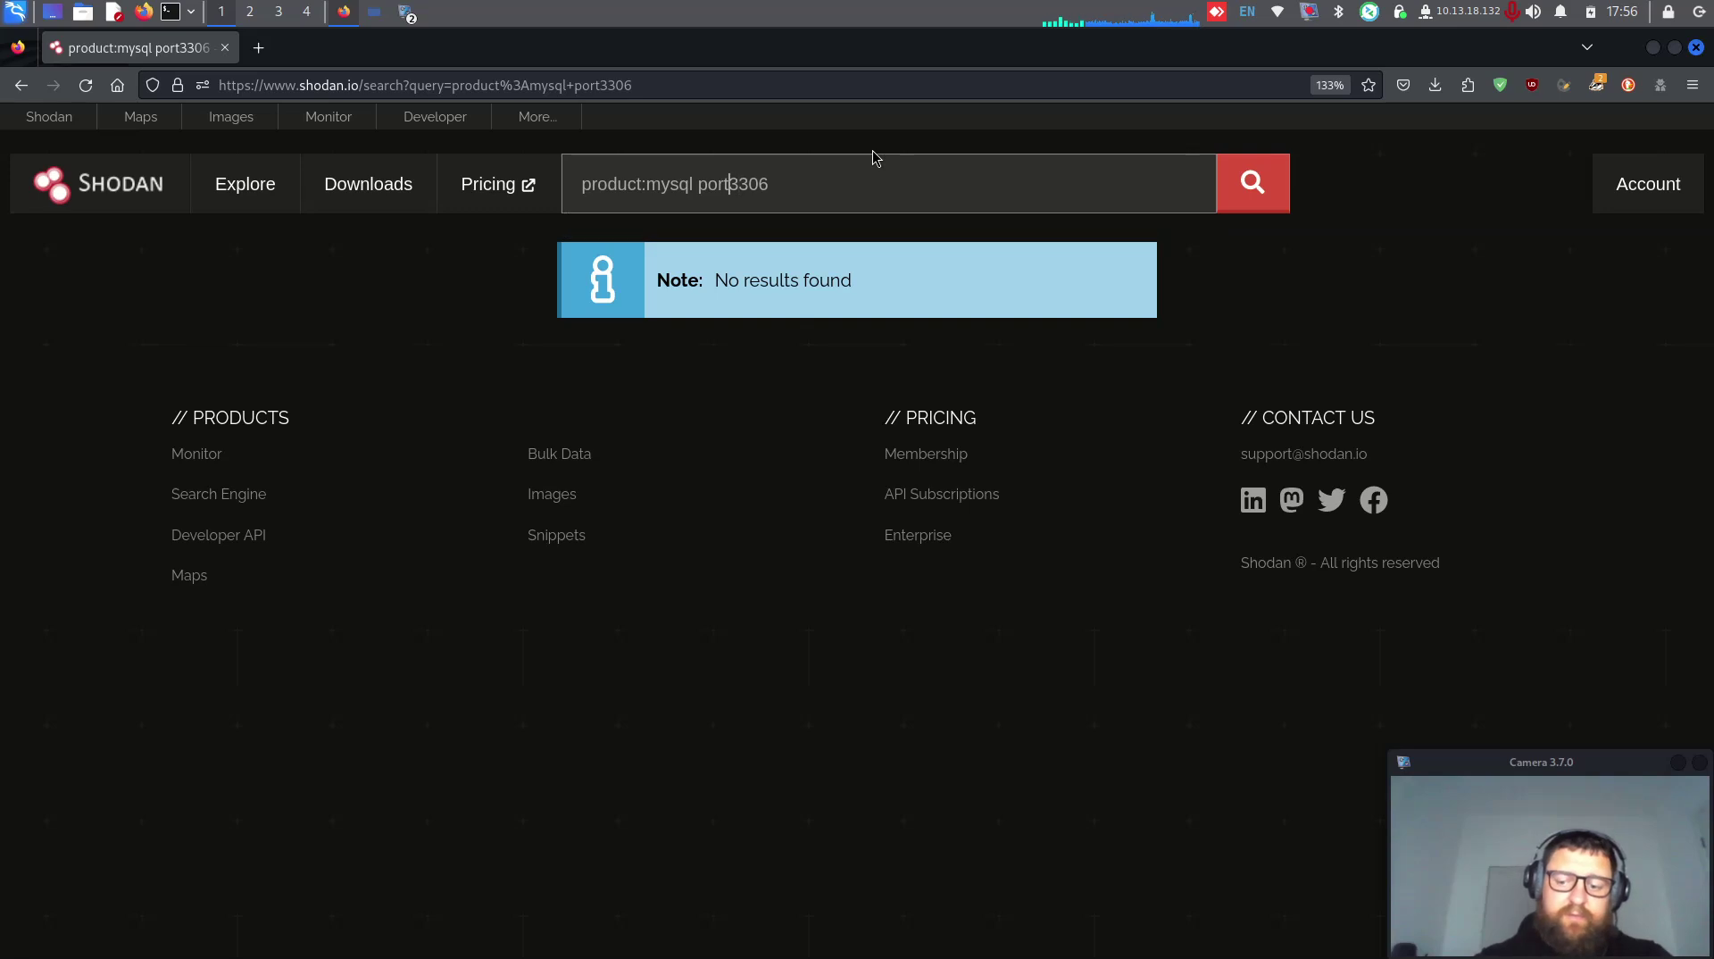
type(":")
key("Return")
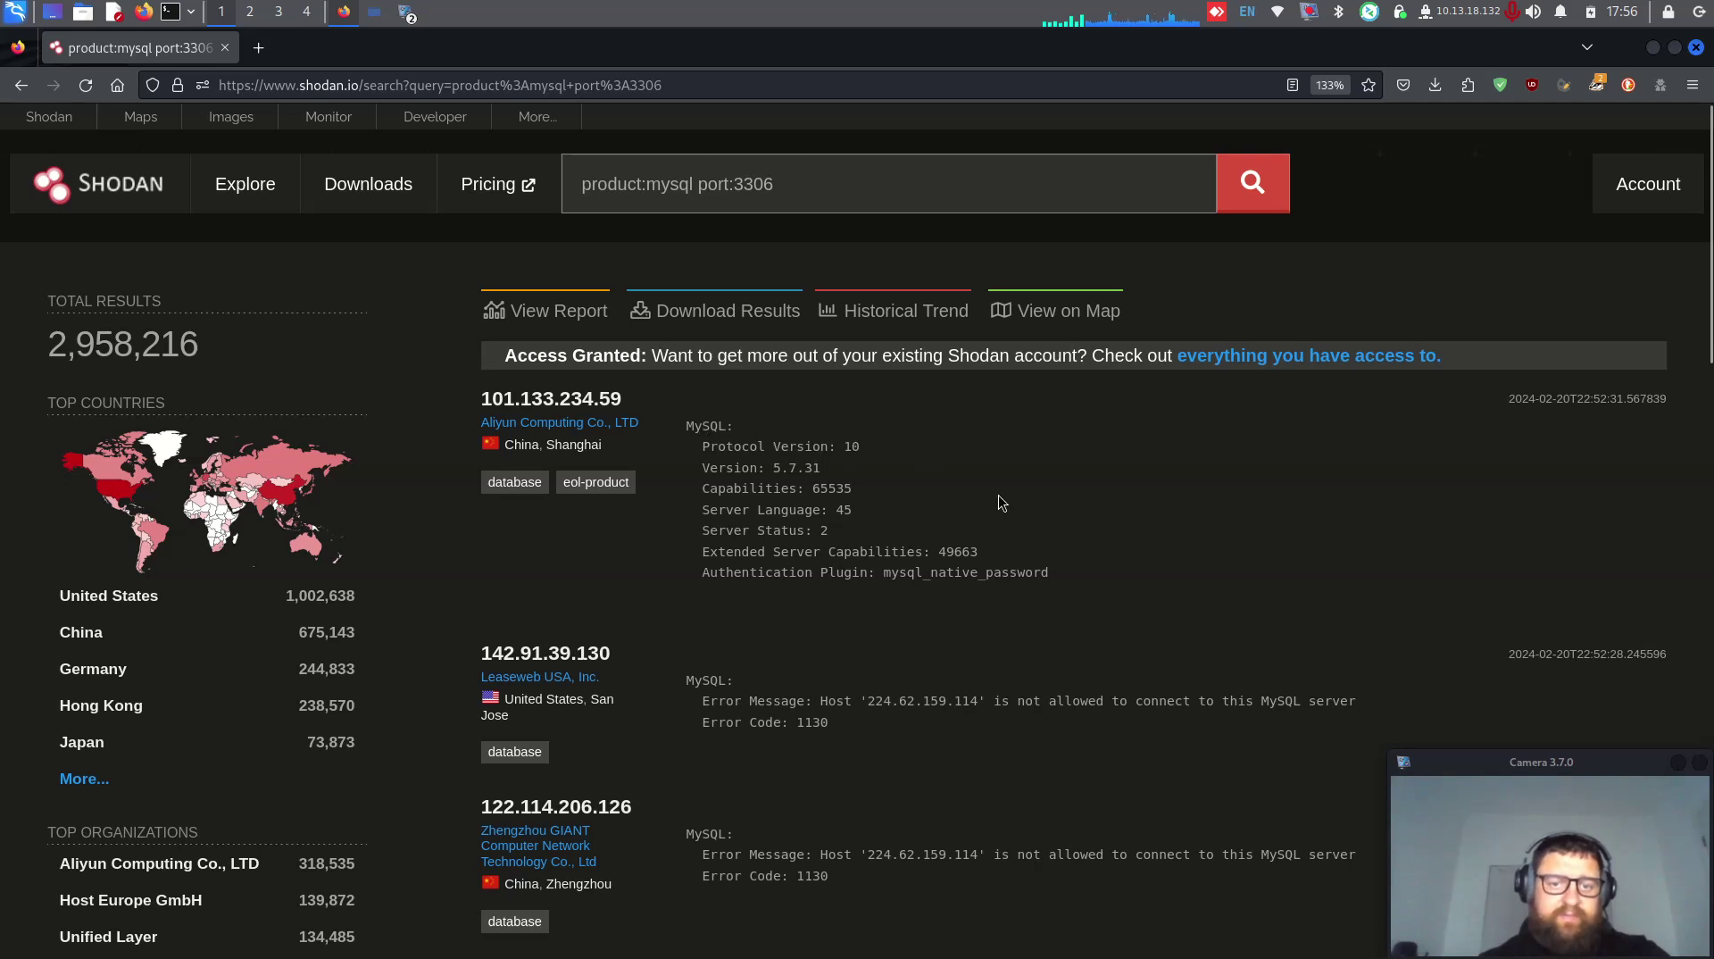
- Look over the first page of MySQL results, noting the 224.62.159.114 address in an error
left_click_drag(855, 701, 980, 701)
left_click(981, 701)
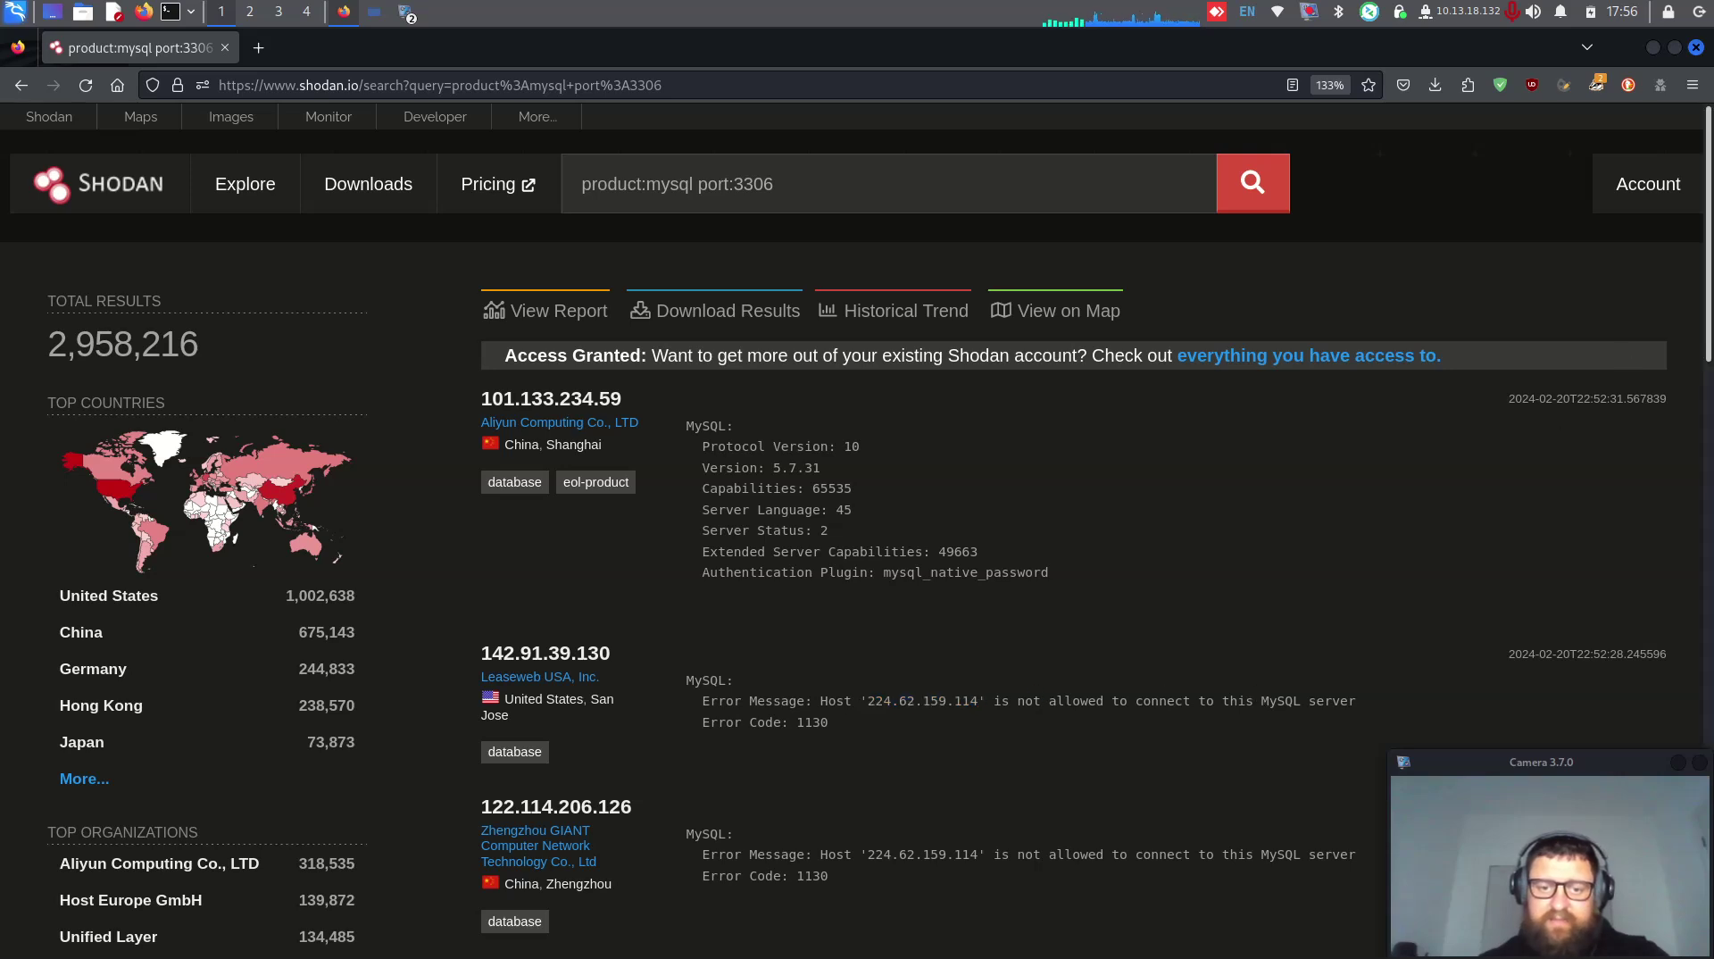
left_click_drag(1712, 248, 1711, 390)
scroll(1712, 390, "down", 3)
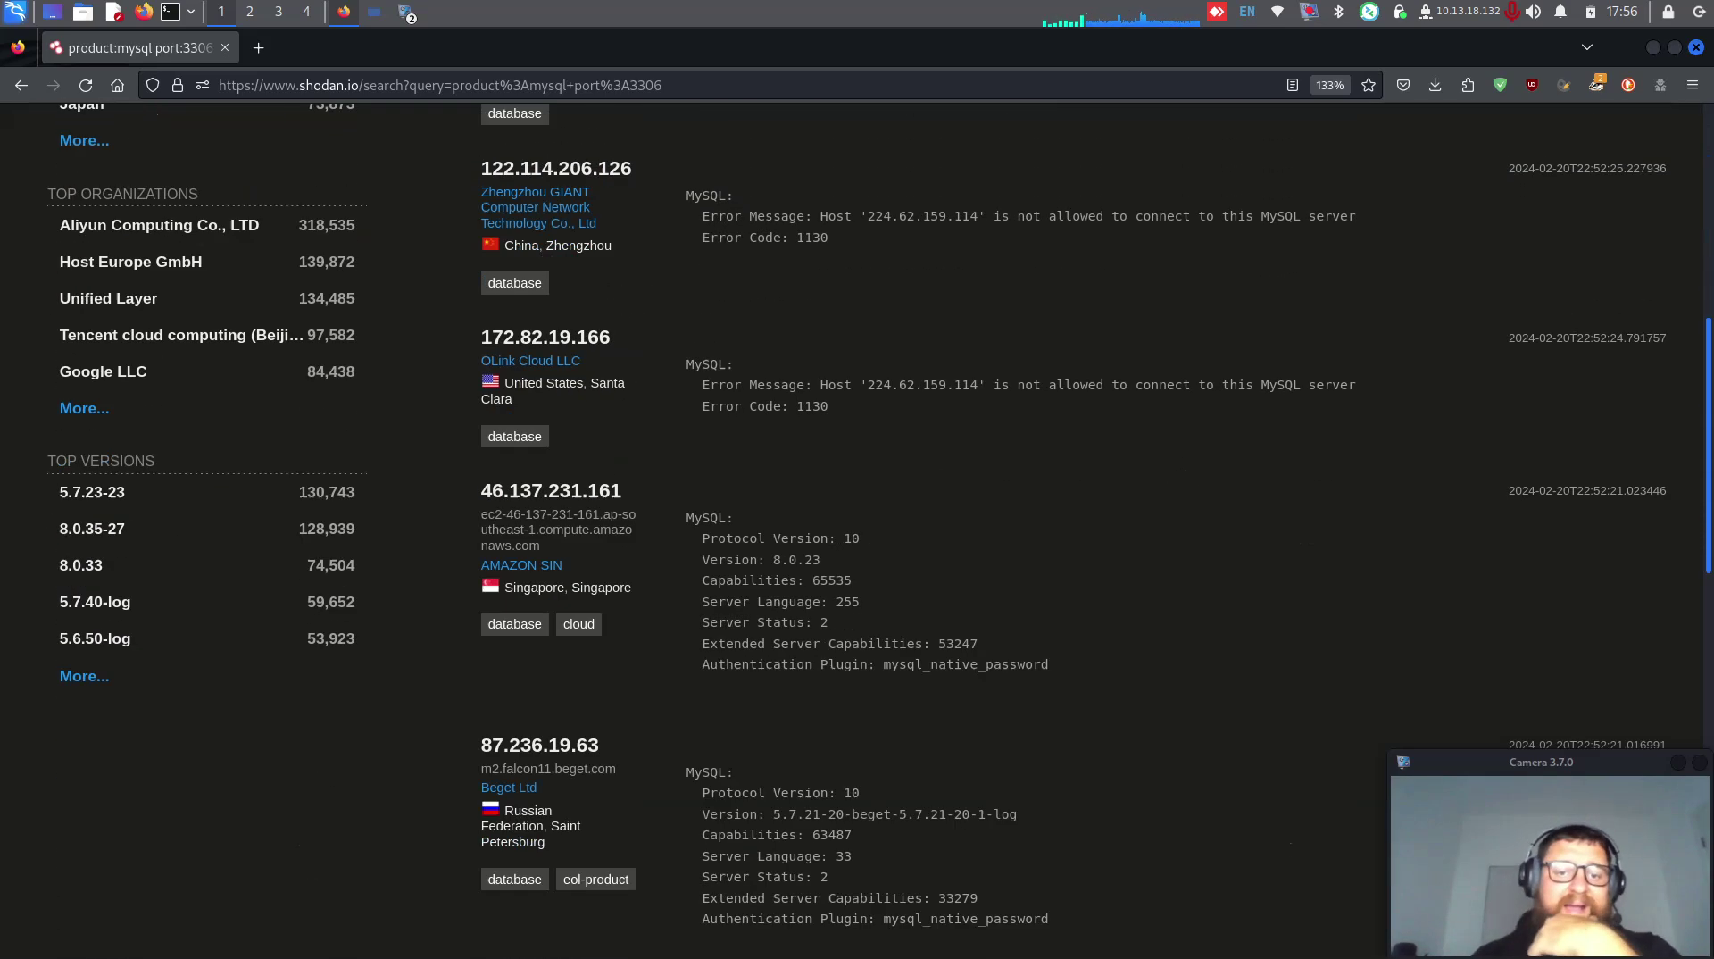
scroll(1712, 390, "down", 6)
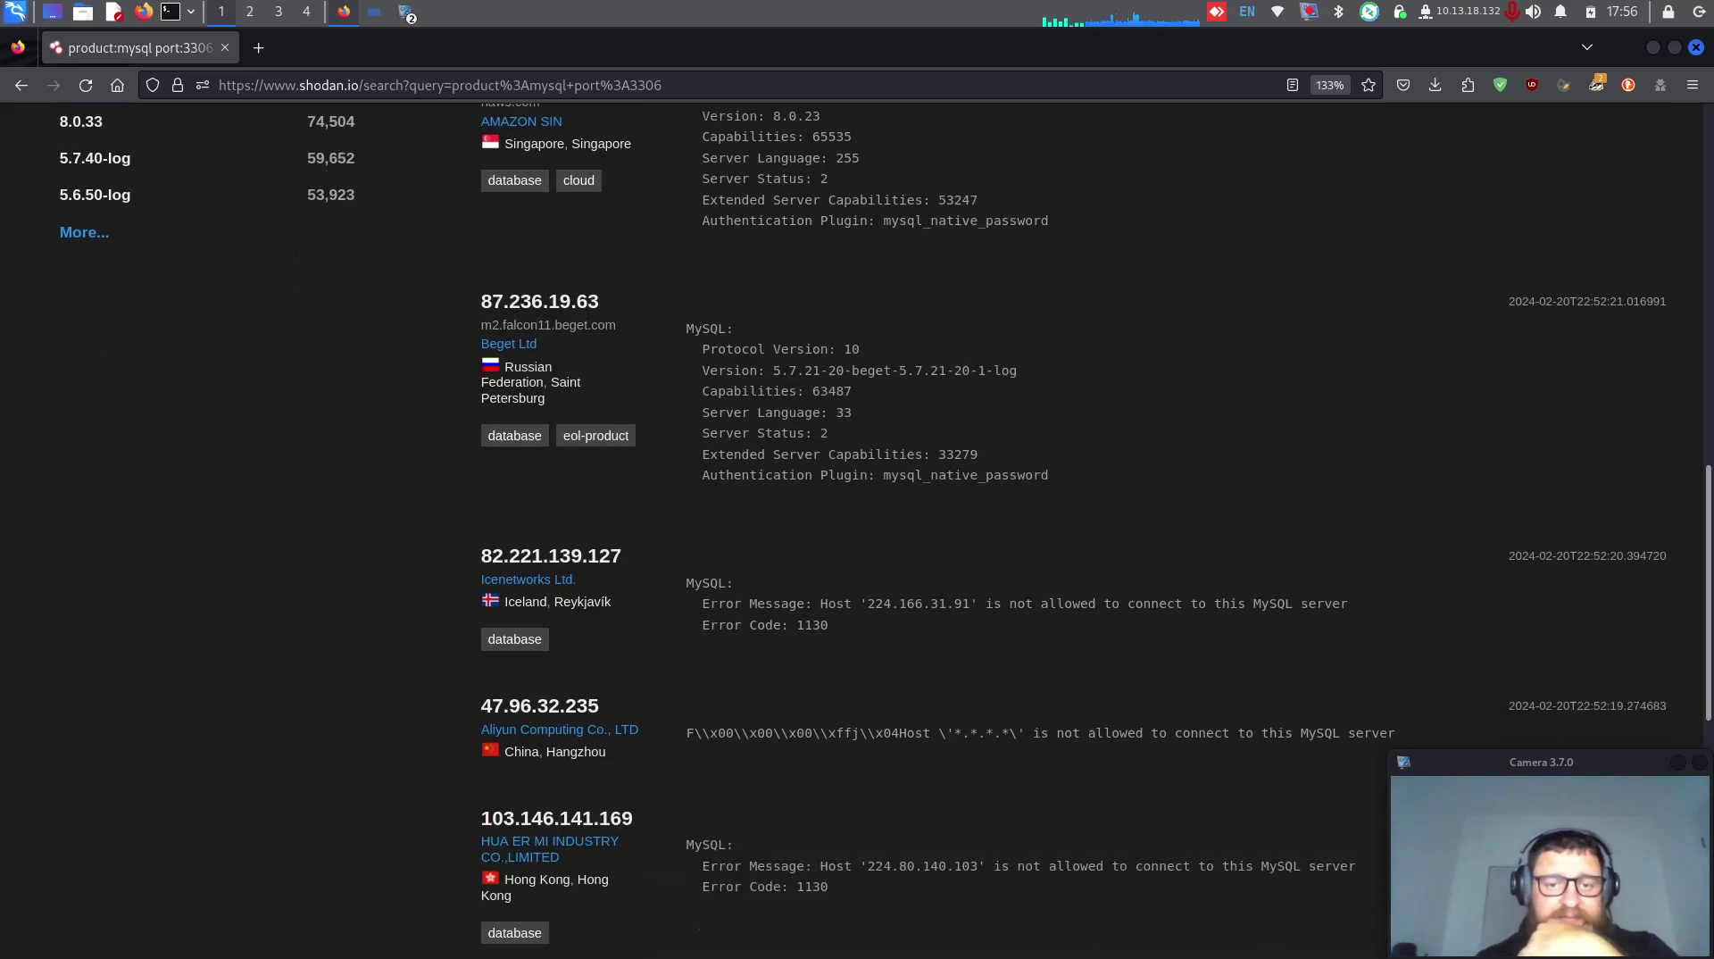
scroll(1712, 390, "down", 2)
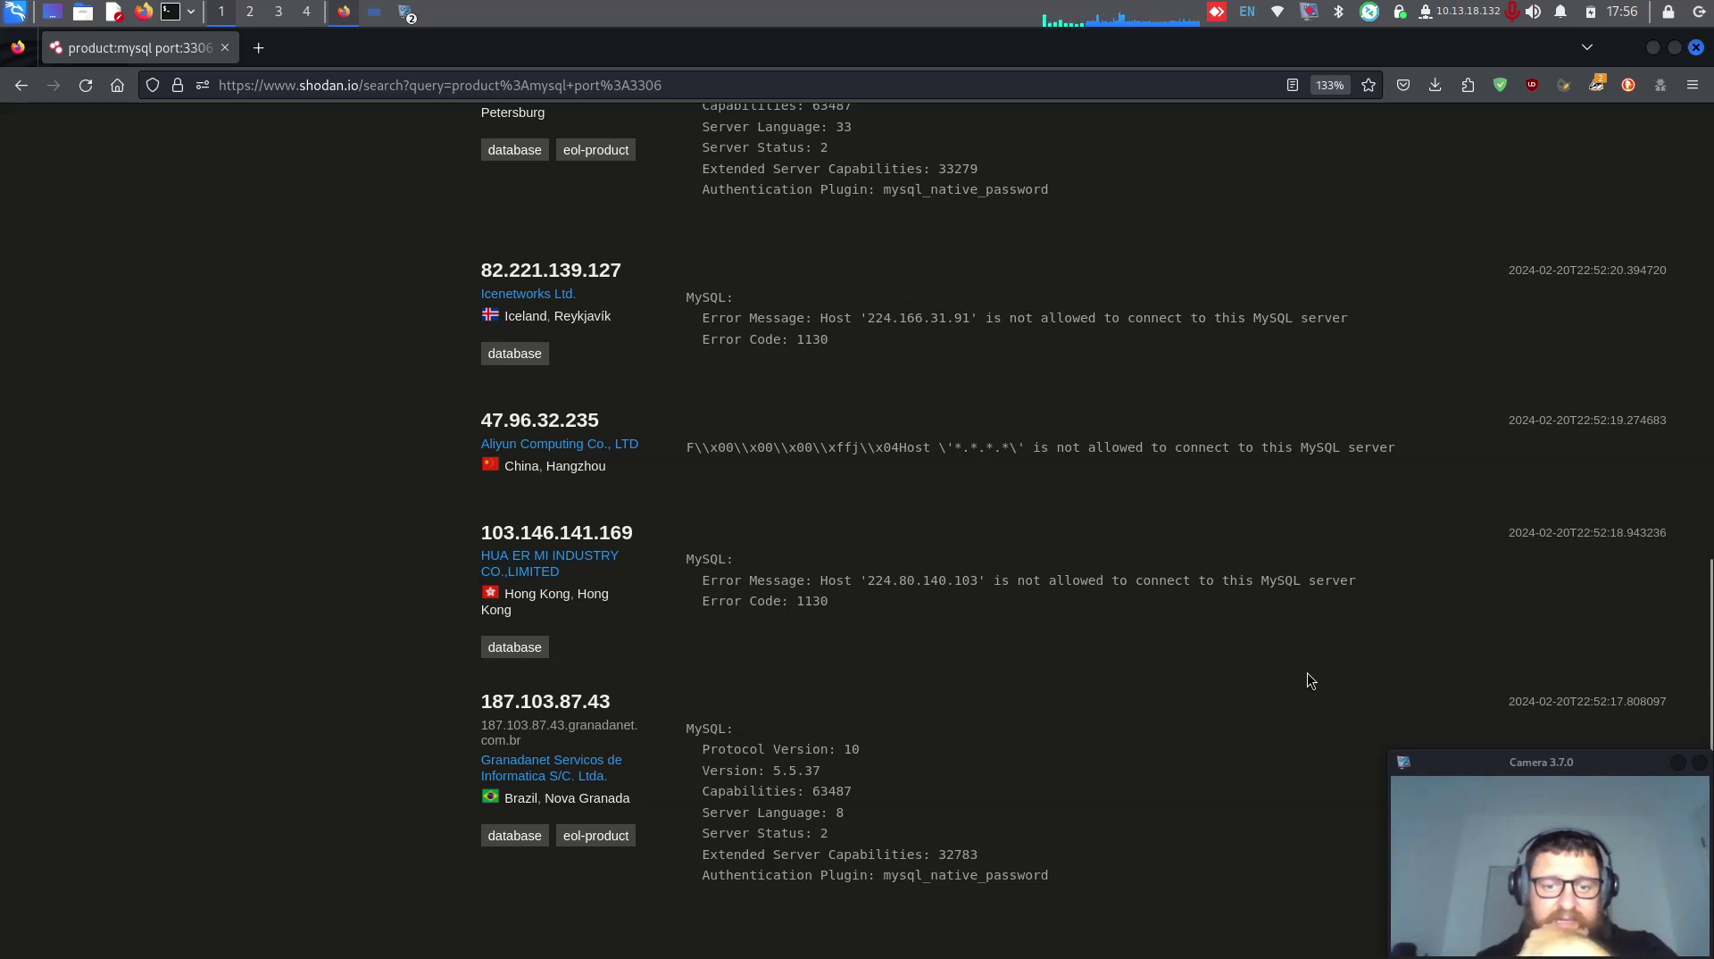
scroll(1279, 528, "down", 5)
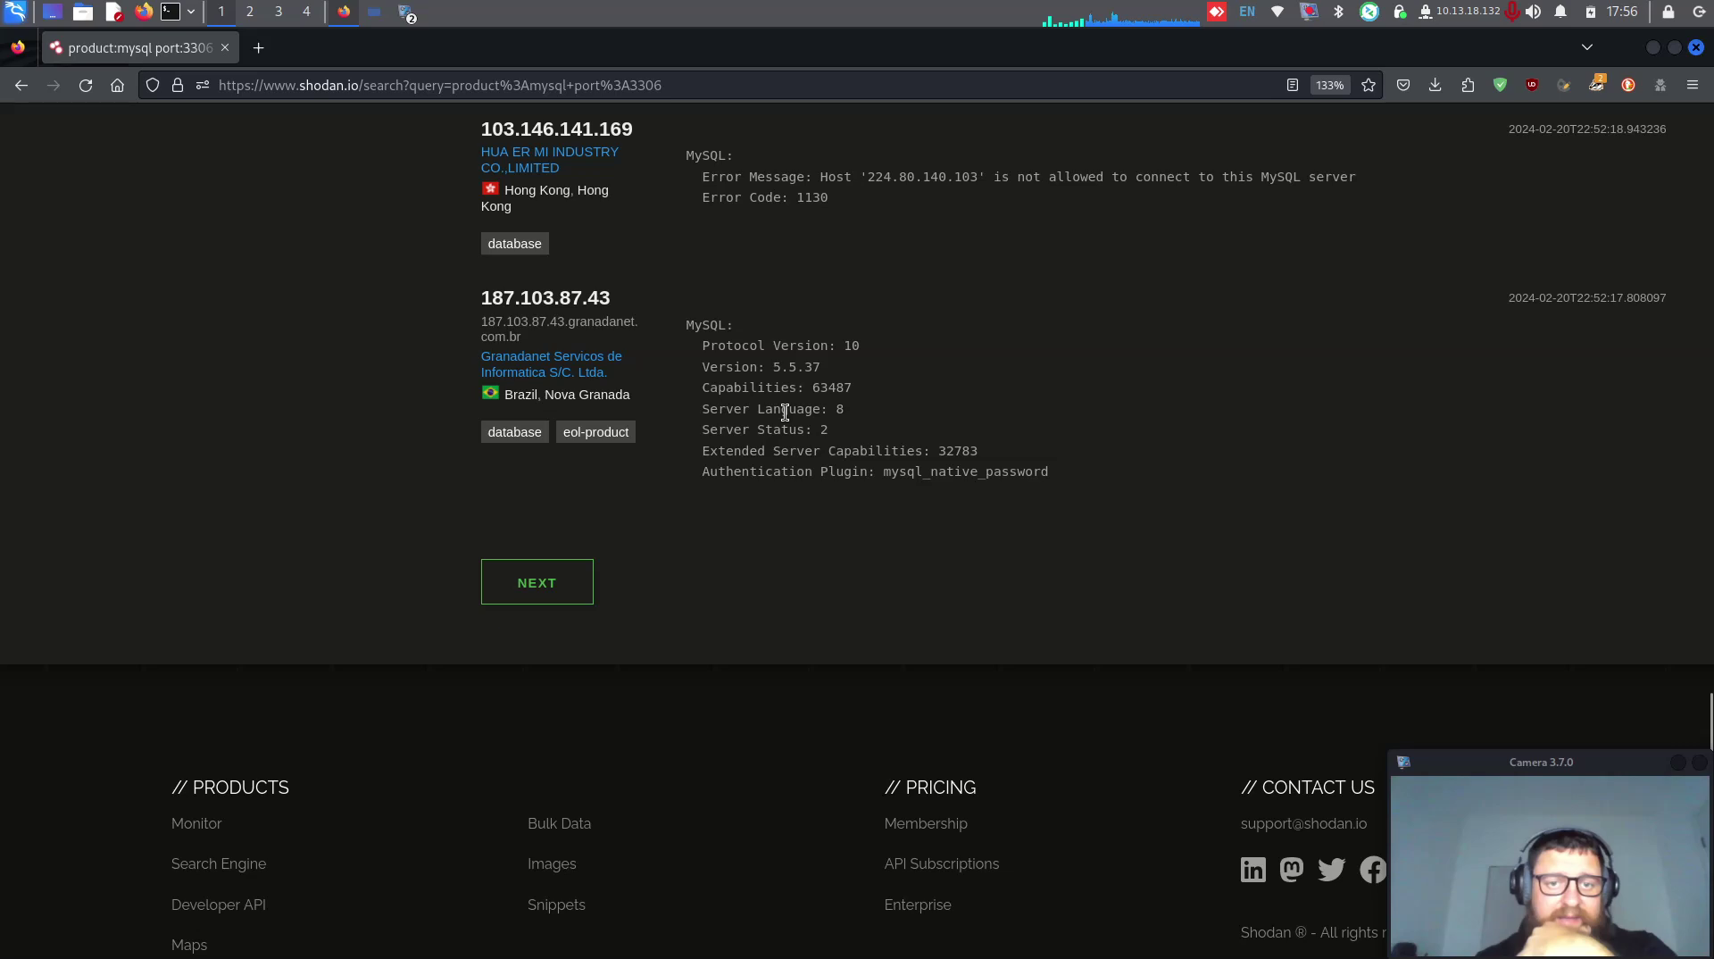
- Load page 2 of the MySQL port 3306 results and browse its host entries
left_click(540, 585)
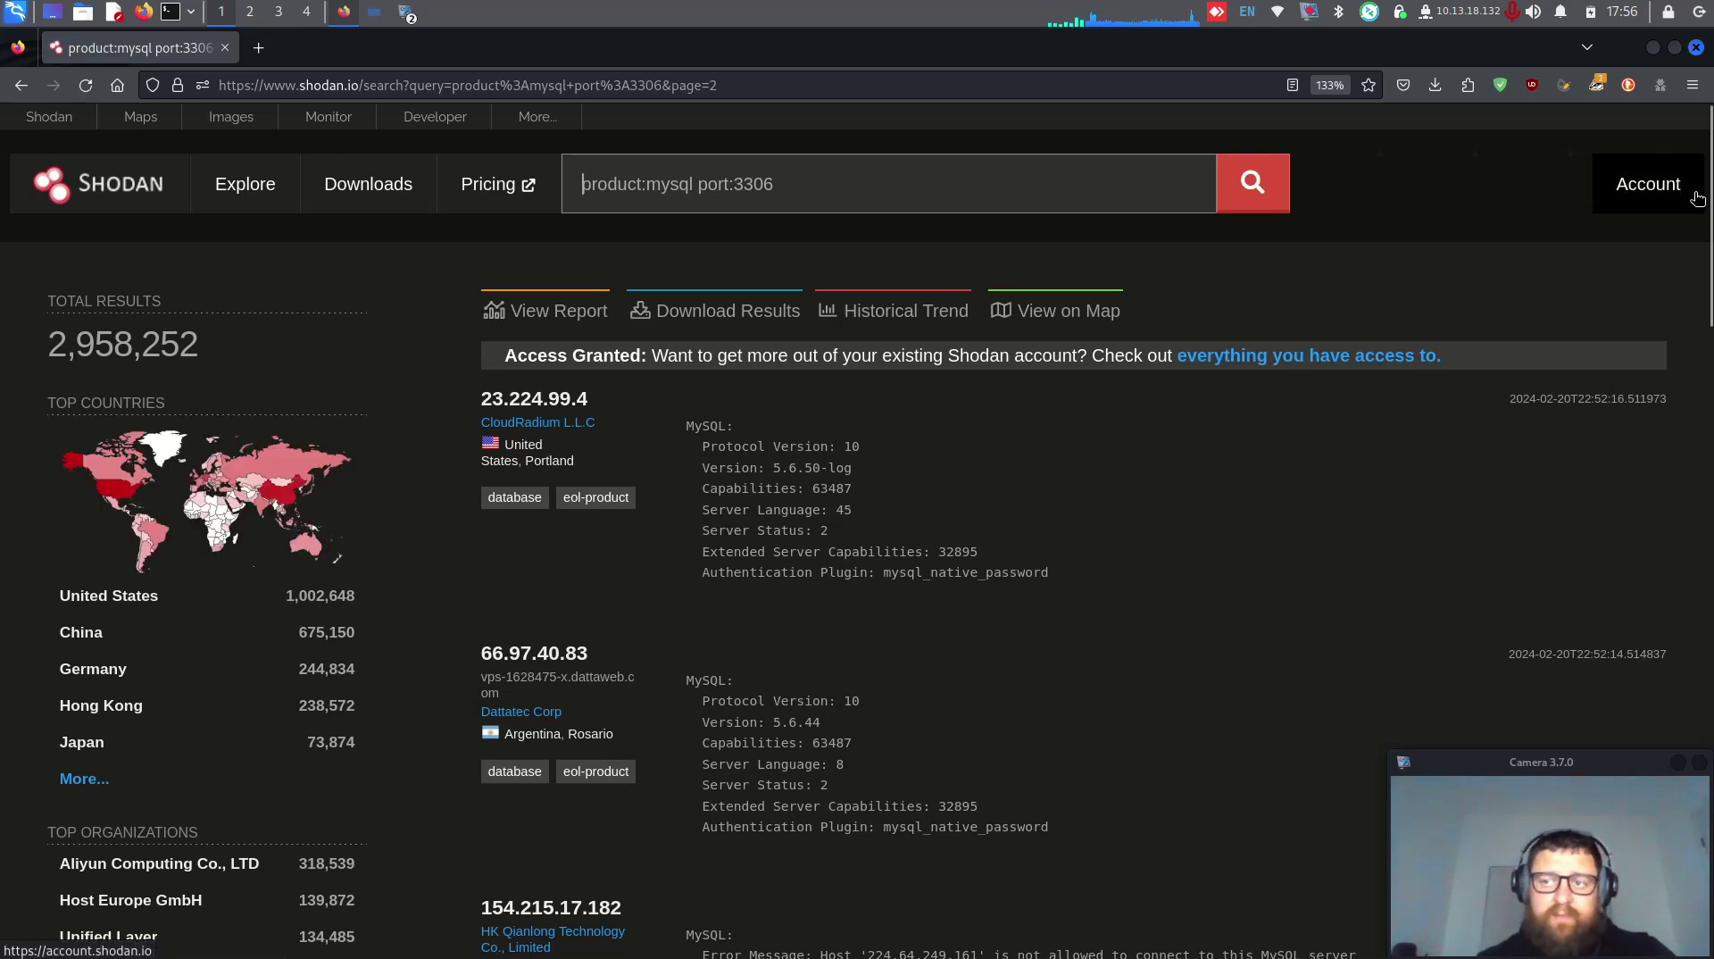
scroll(1698, 198, "down", 5)
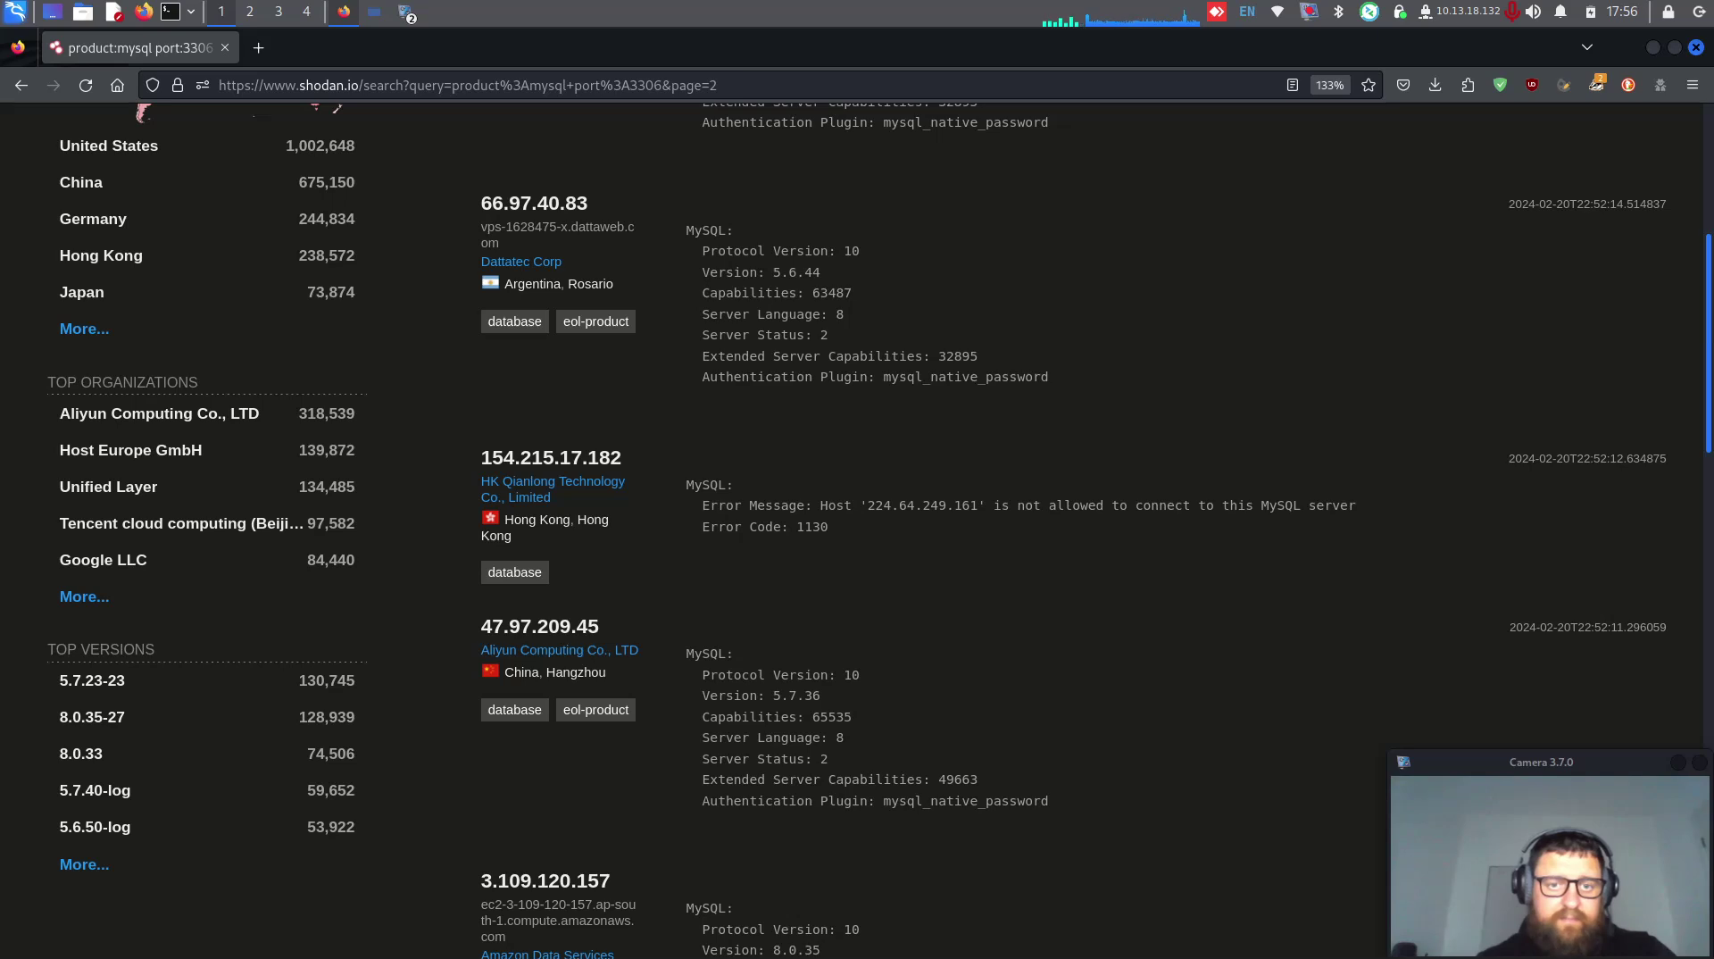
scroll(857, 536, "down", 3)
scroll(857, 536, "down", 5)
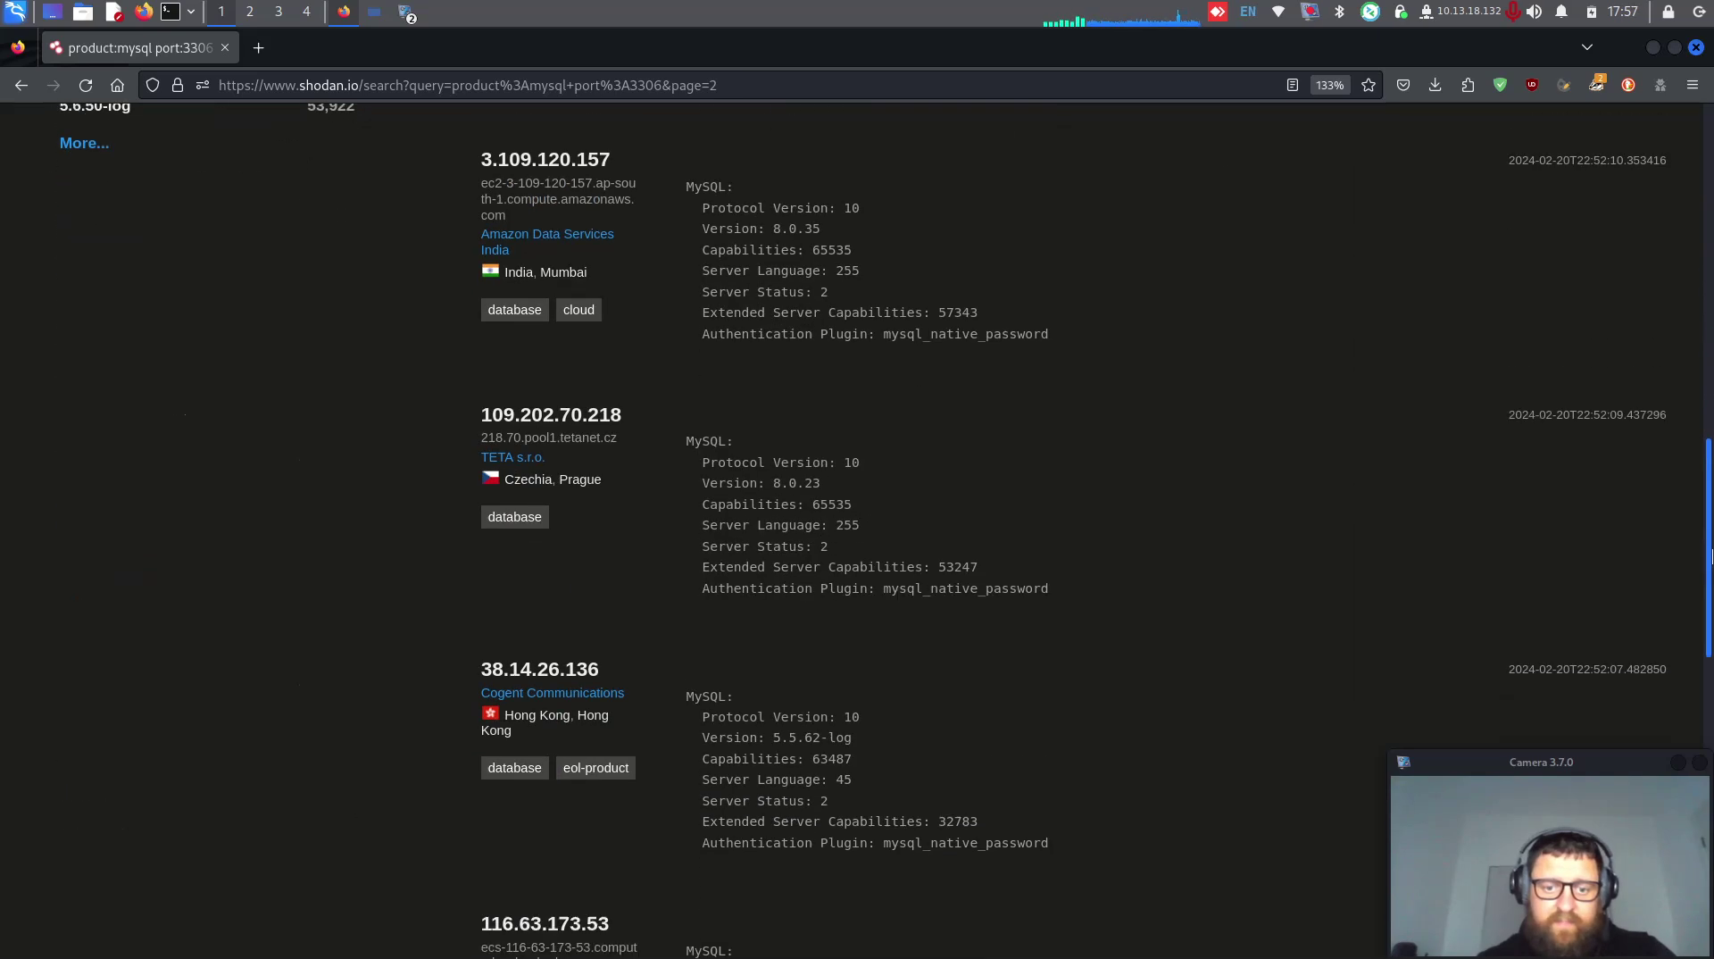
scroll(858, 536, "up", 9)
scroll(857, 536, "up", 4)
- Overwrite the MySQL query with an 'authentication: disabled port: 21' query in the search box
triple_click(884, 206)
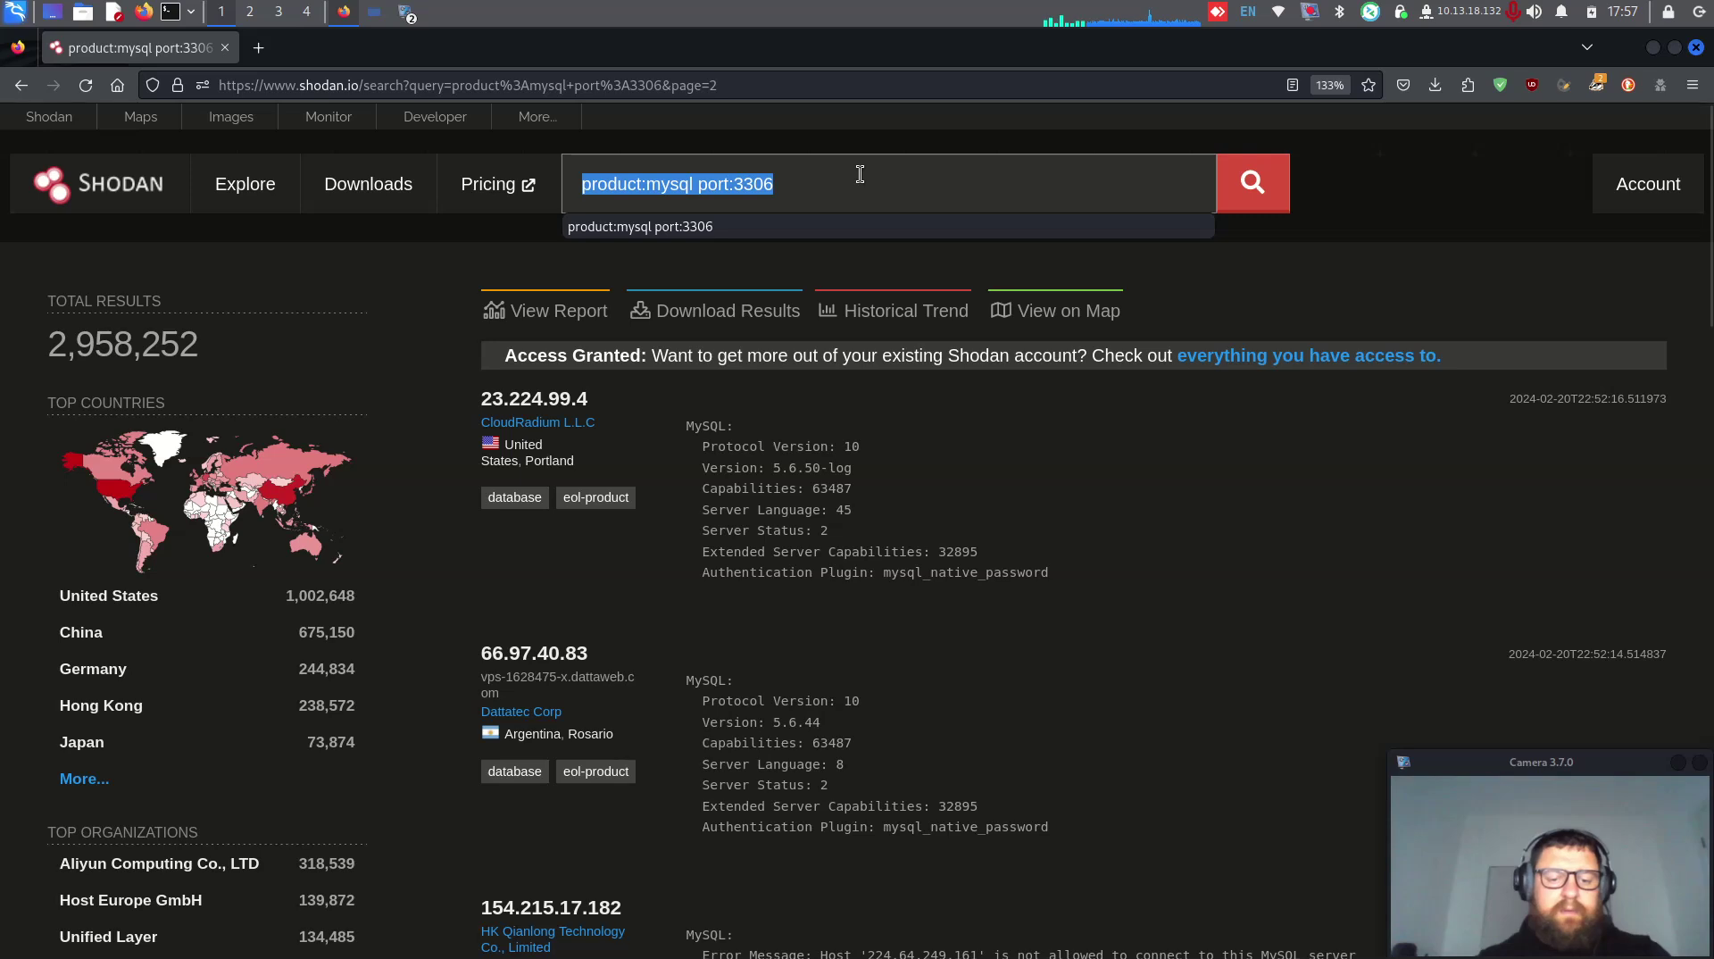
type("au")
key("Down")
key("Up")
type("thent")
type("thentication")
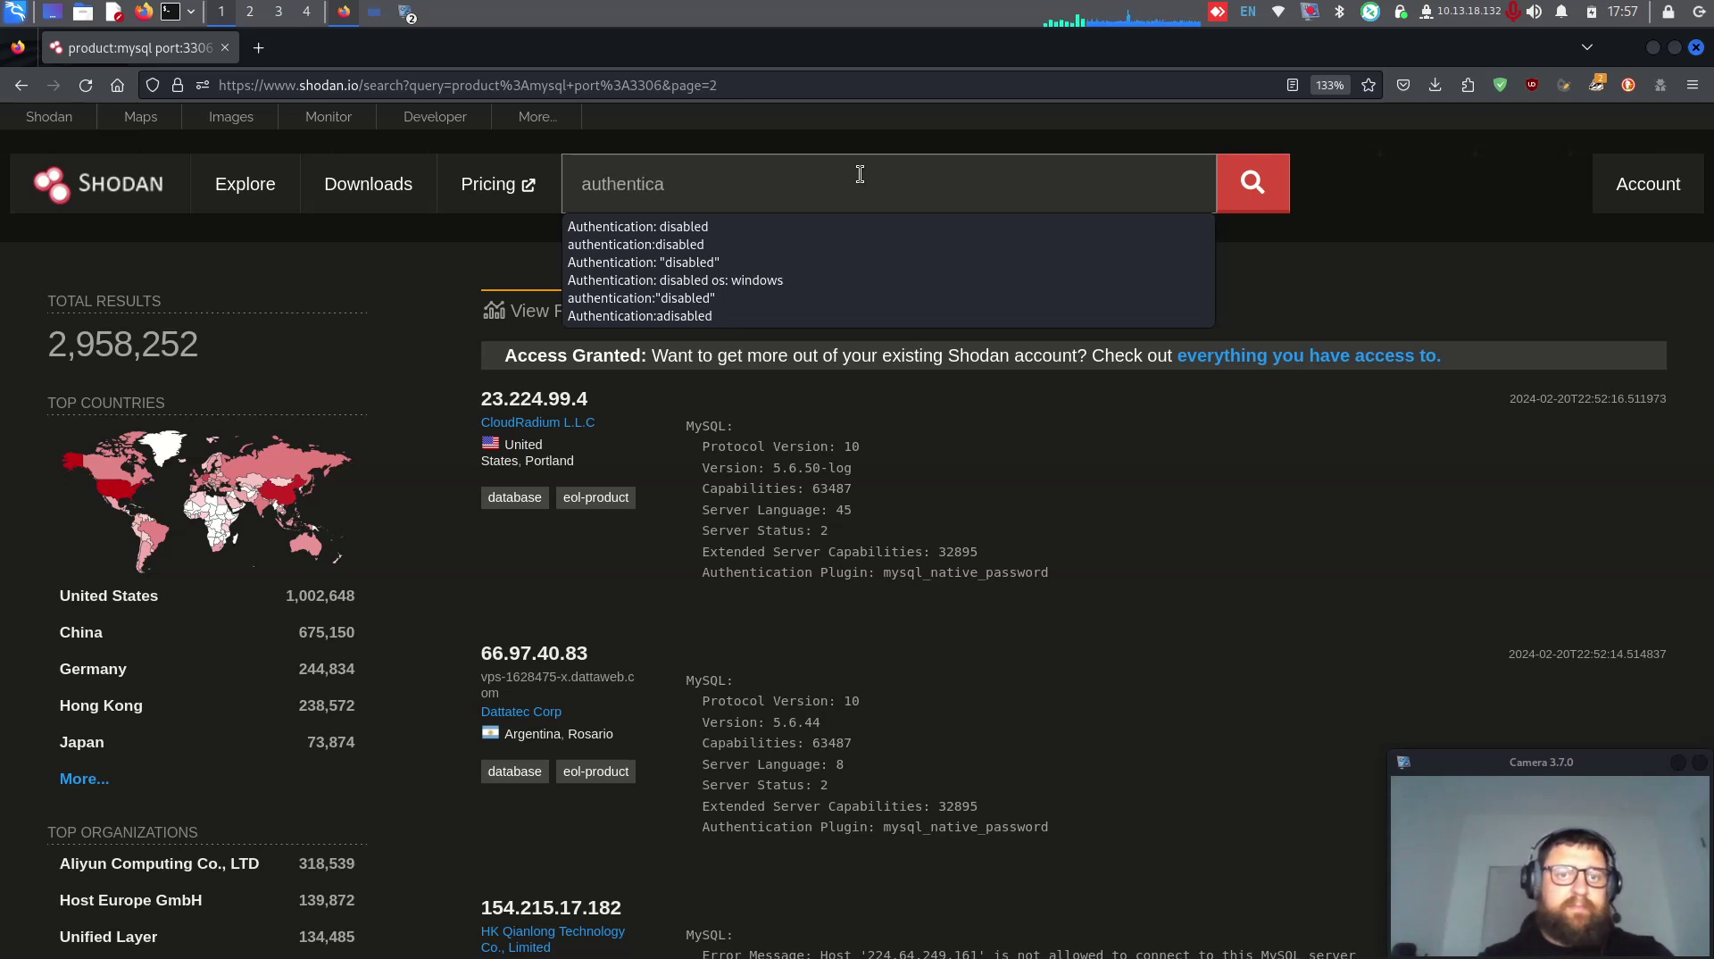
- Complete the query 'authentication: disabled port: 21' and run it, returning 16 hosts
type(": disabled port: 21")
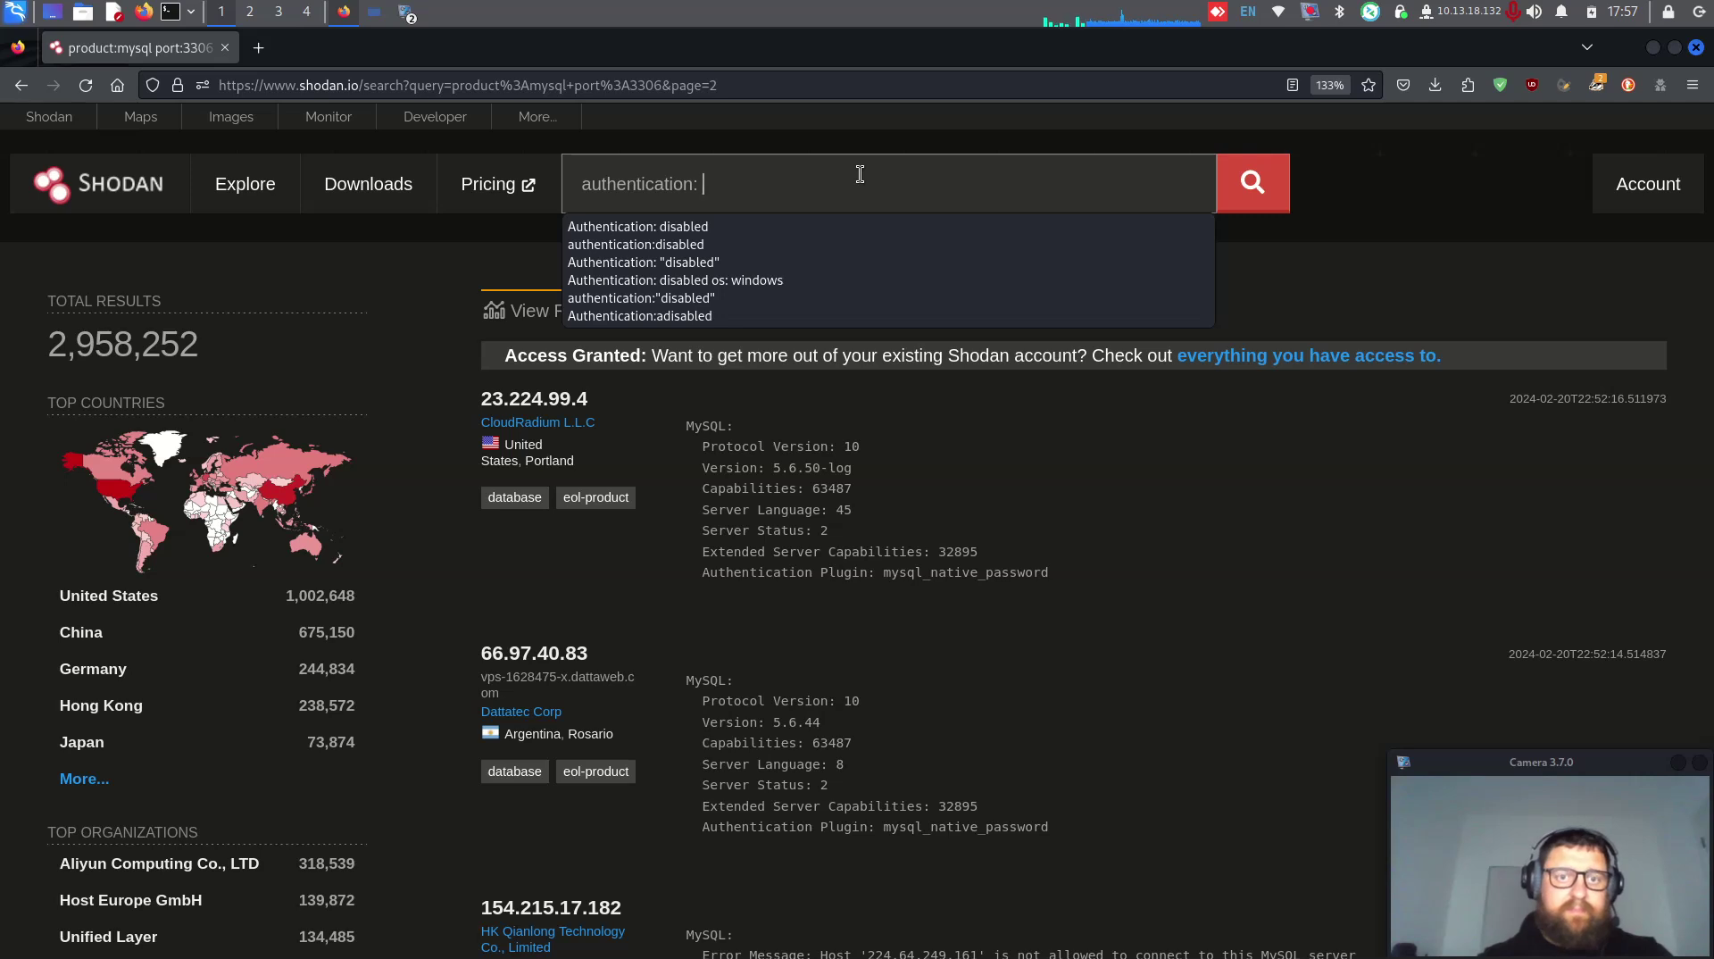
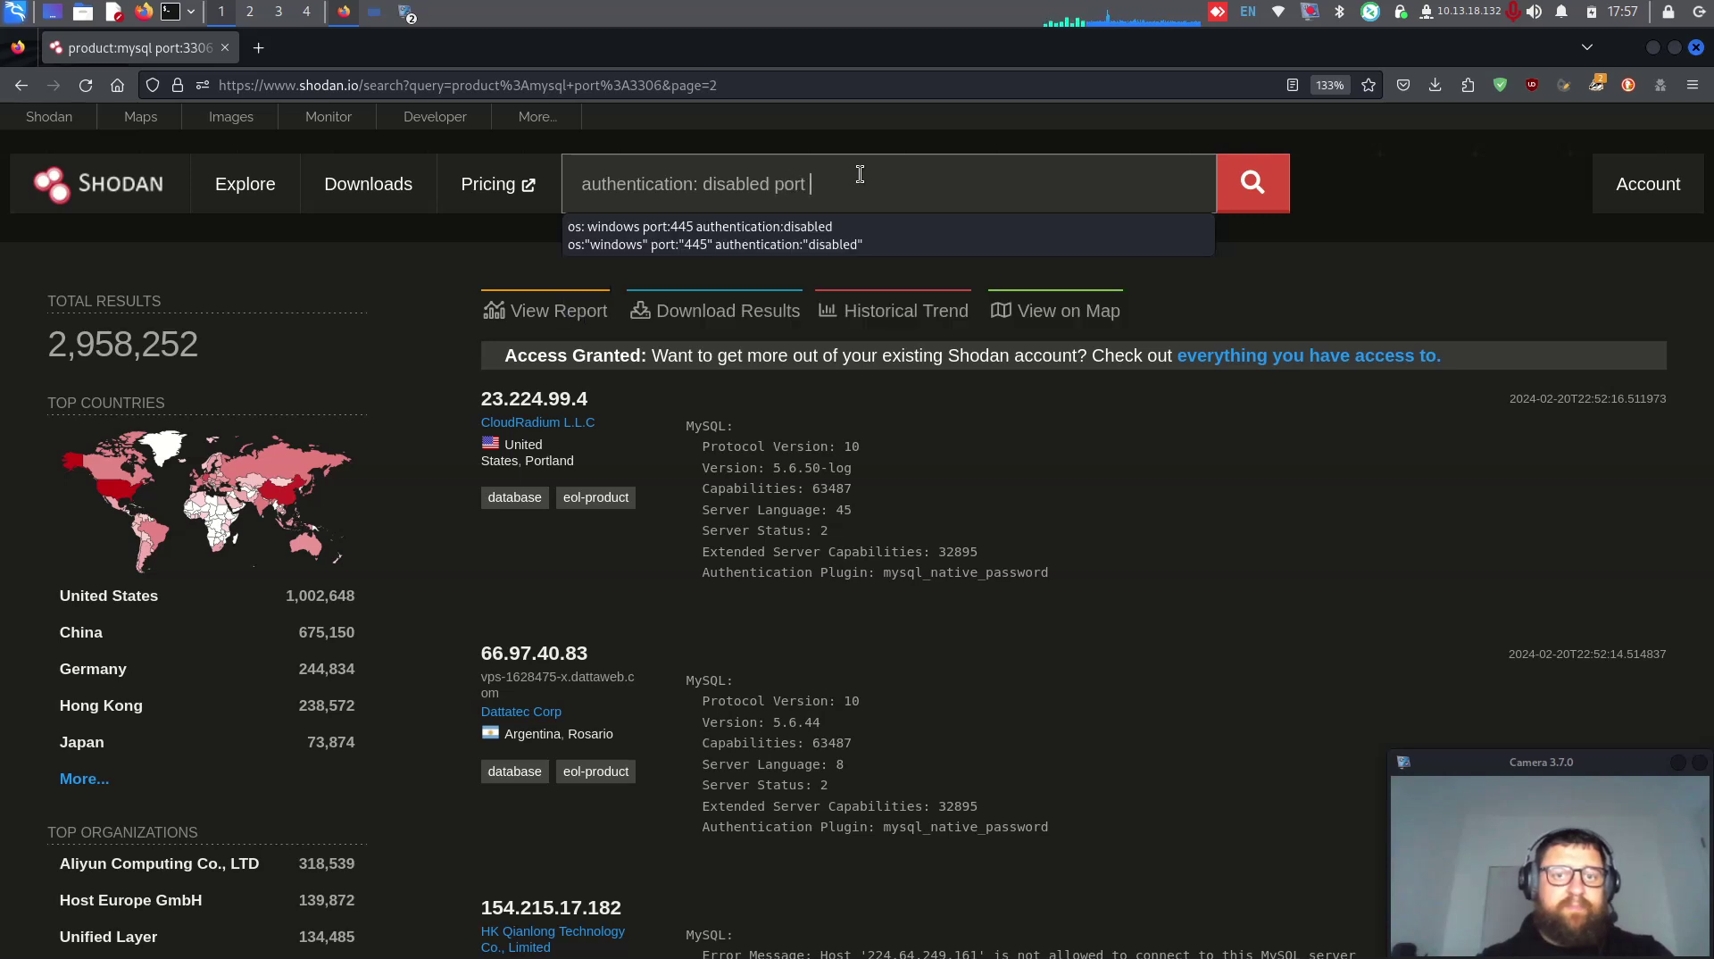
- Complete the query 'authentication: disabled port: 21' and run it, returning 16 hosts
type(" 21")
key("Return")
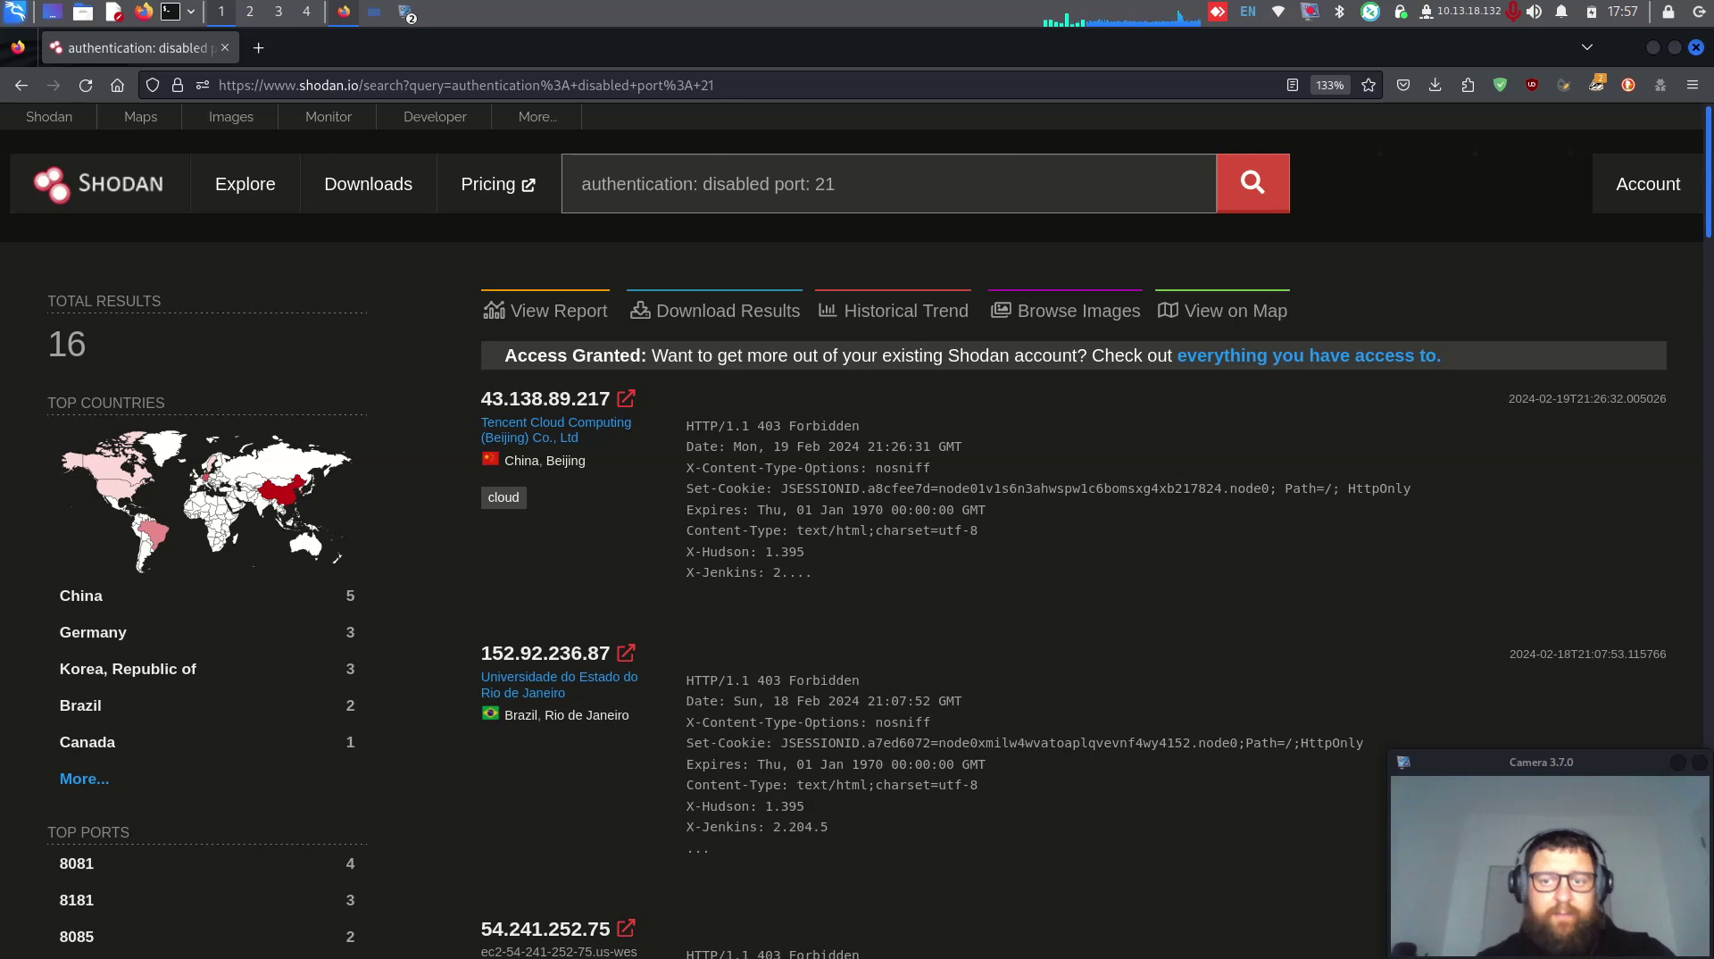
scroll(1223, 543, "down", 2)
scroll(858, 531, "down", 5)
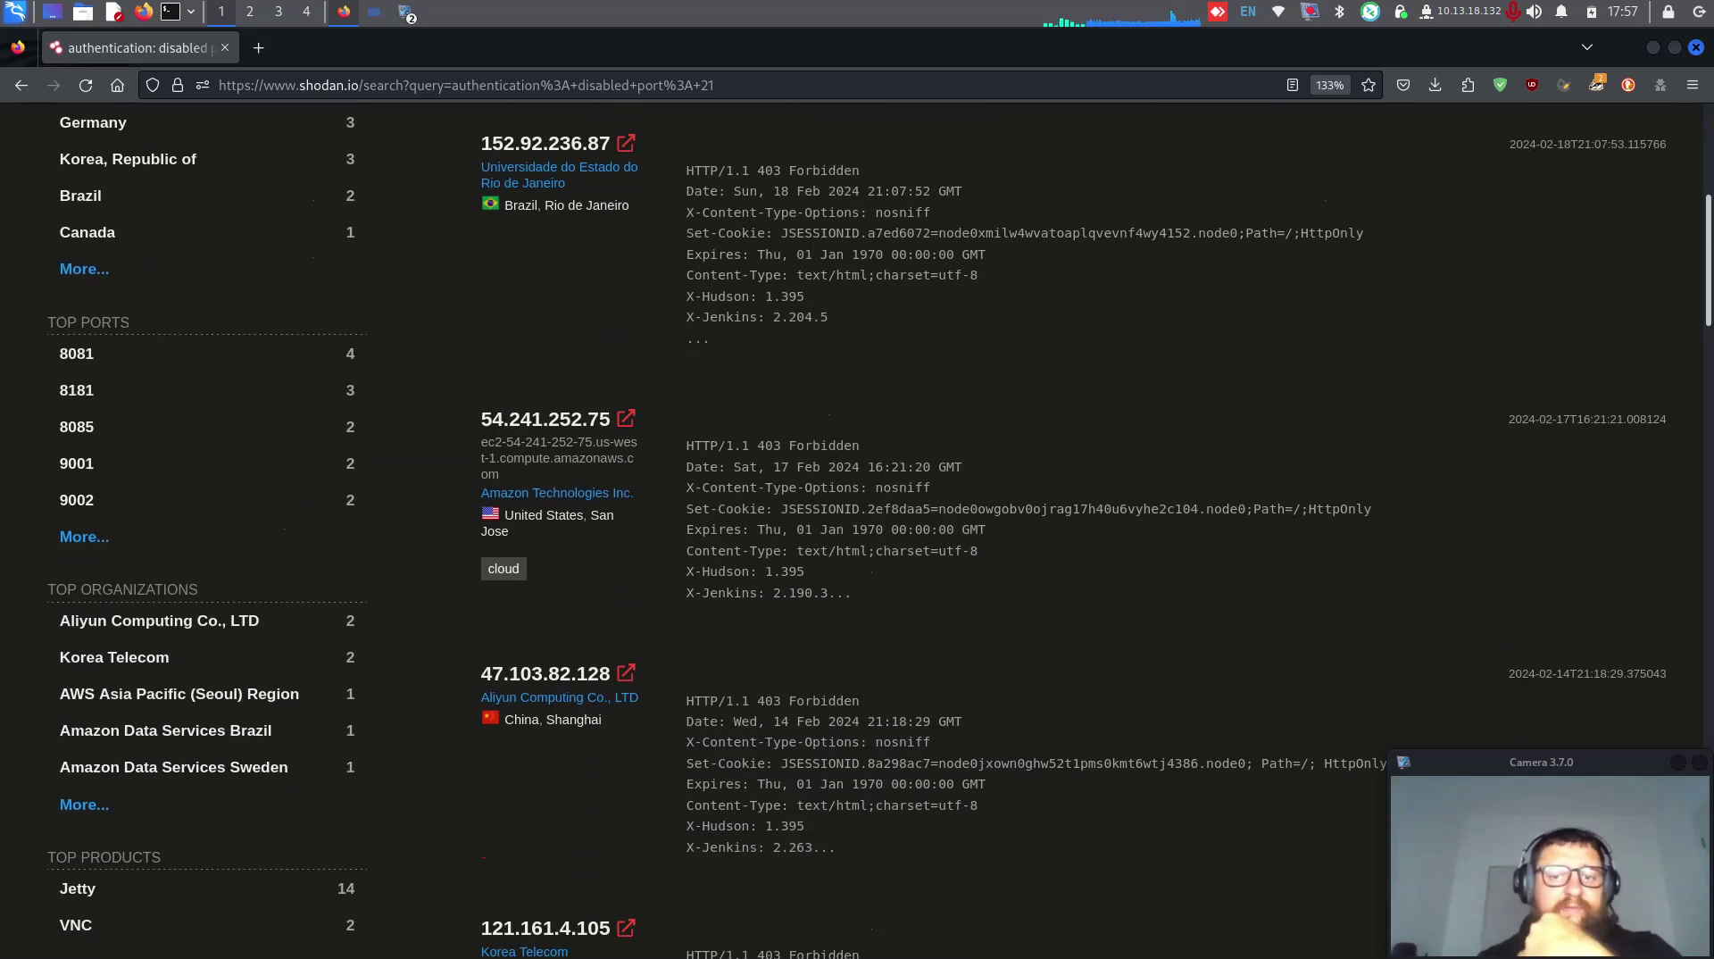
scroll(858, 531, "down", 2)
scroll(858, 530, "down", 4)
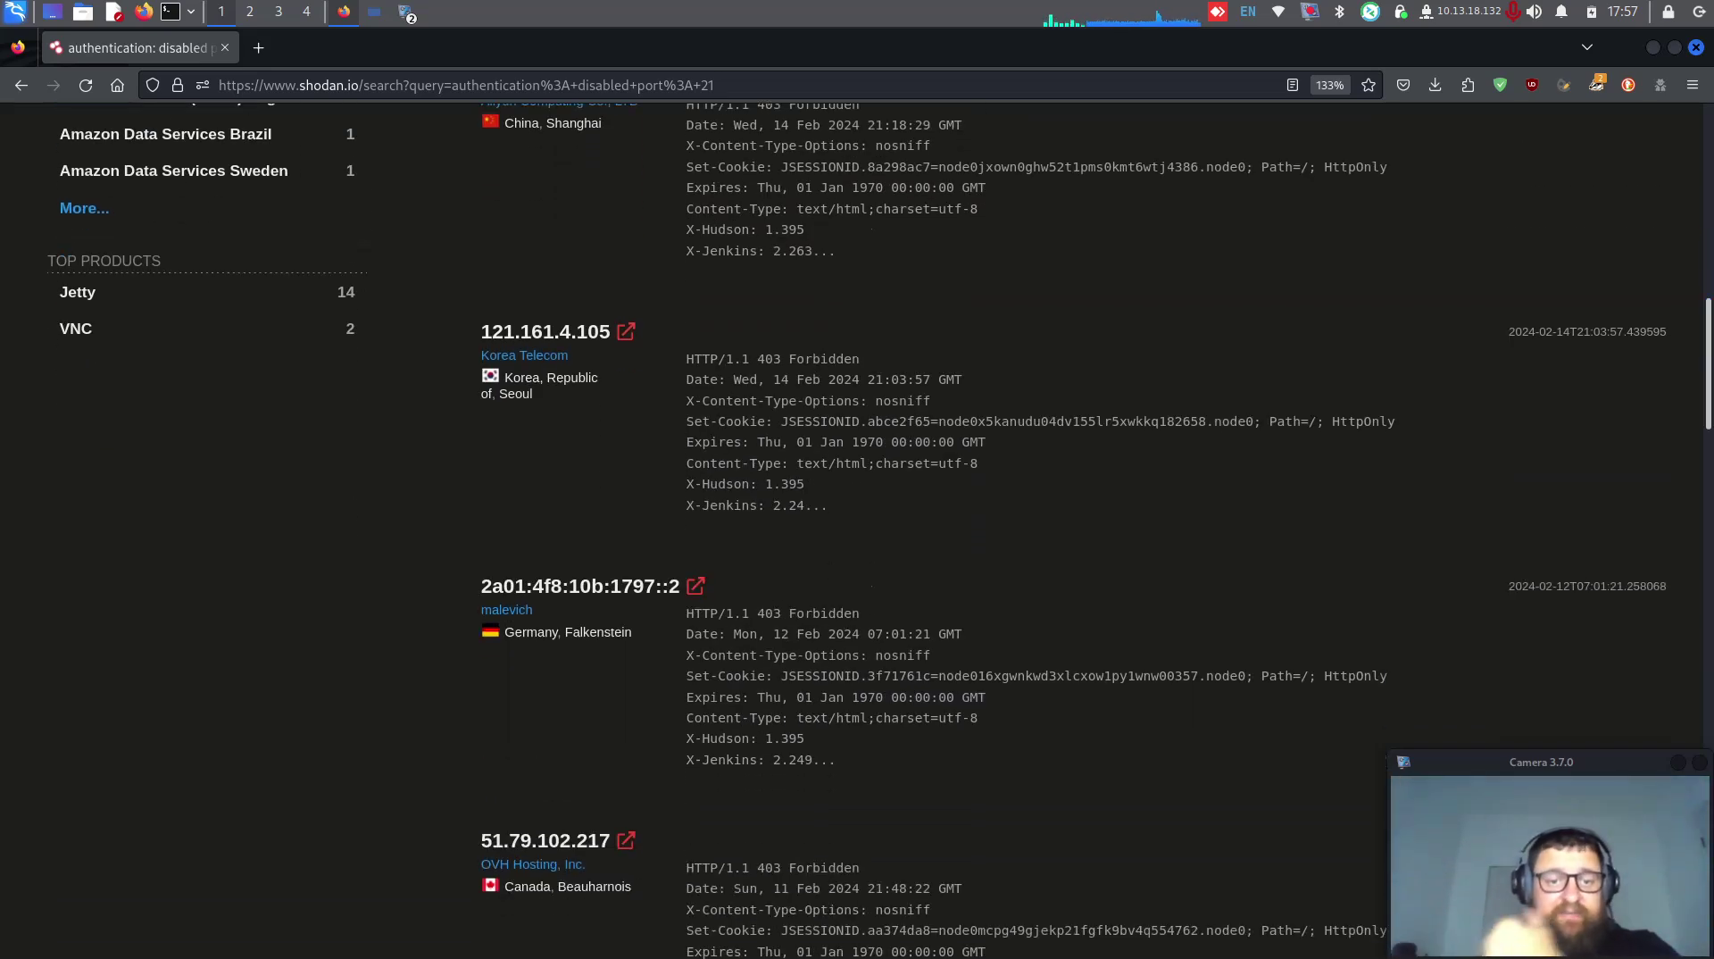
scroll(858, 532, "down", 5)
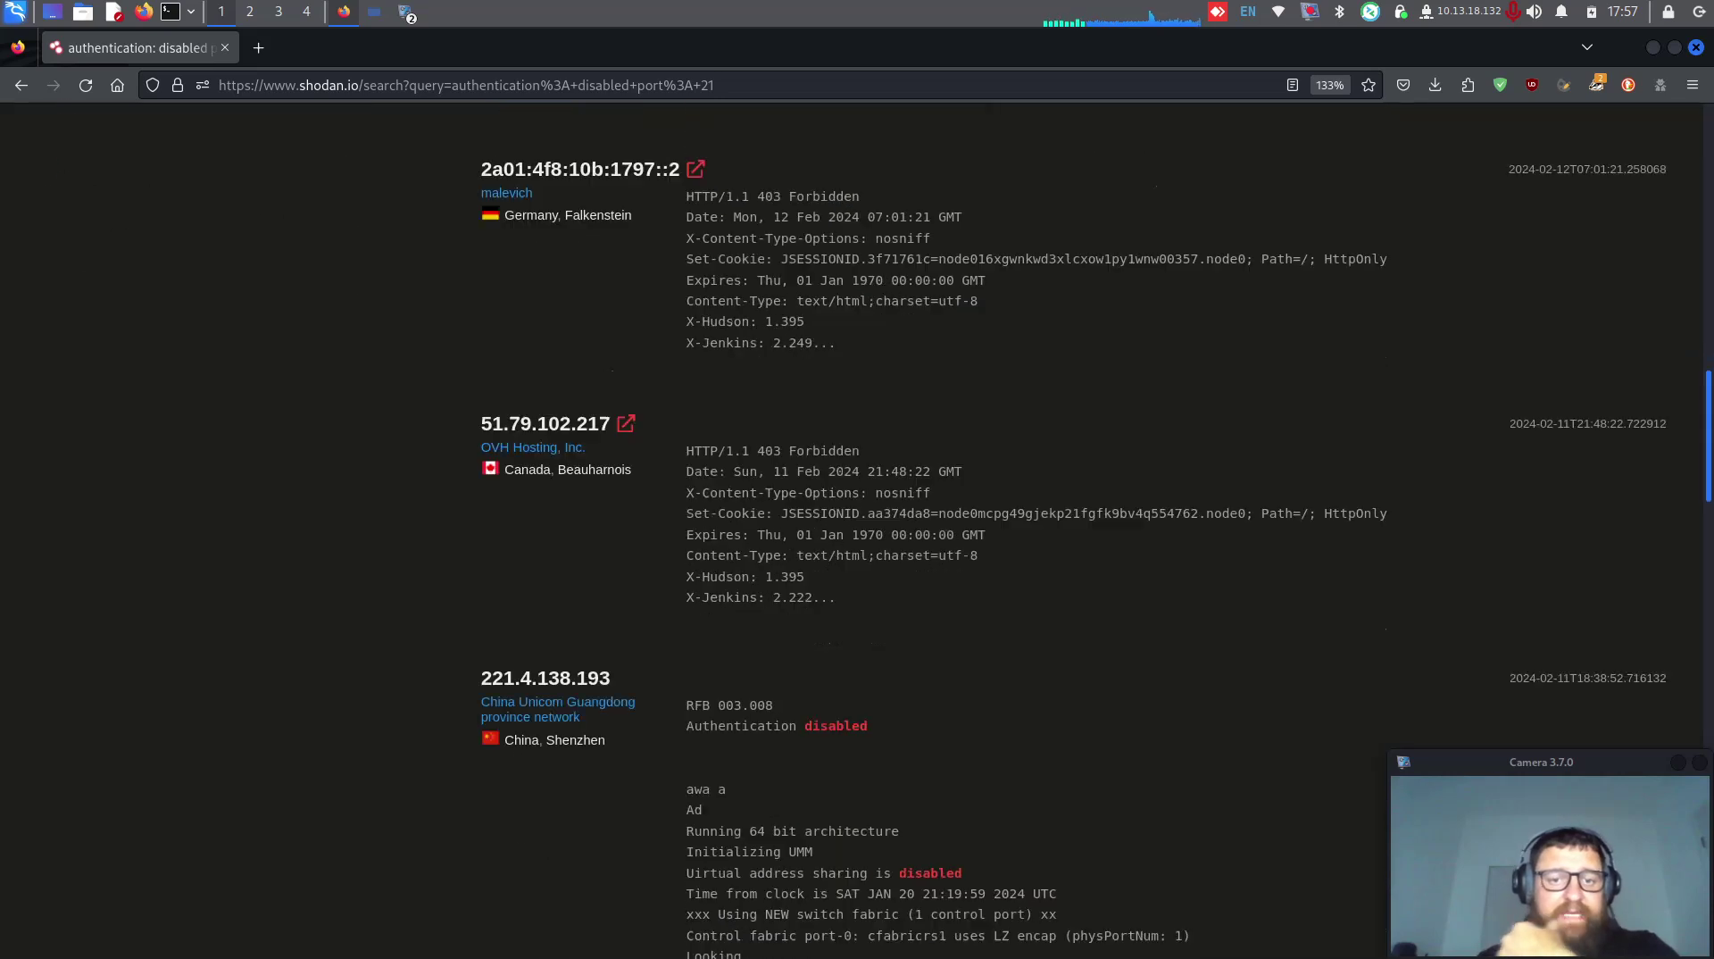
scroll(820, 362, "down", 6)
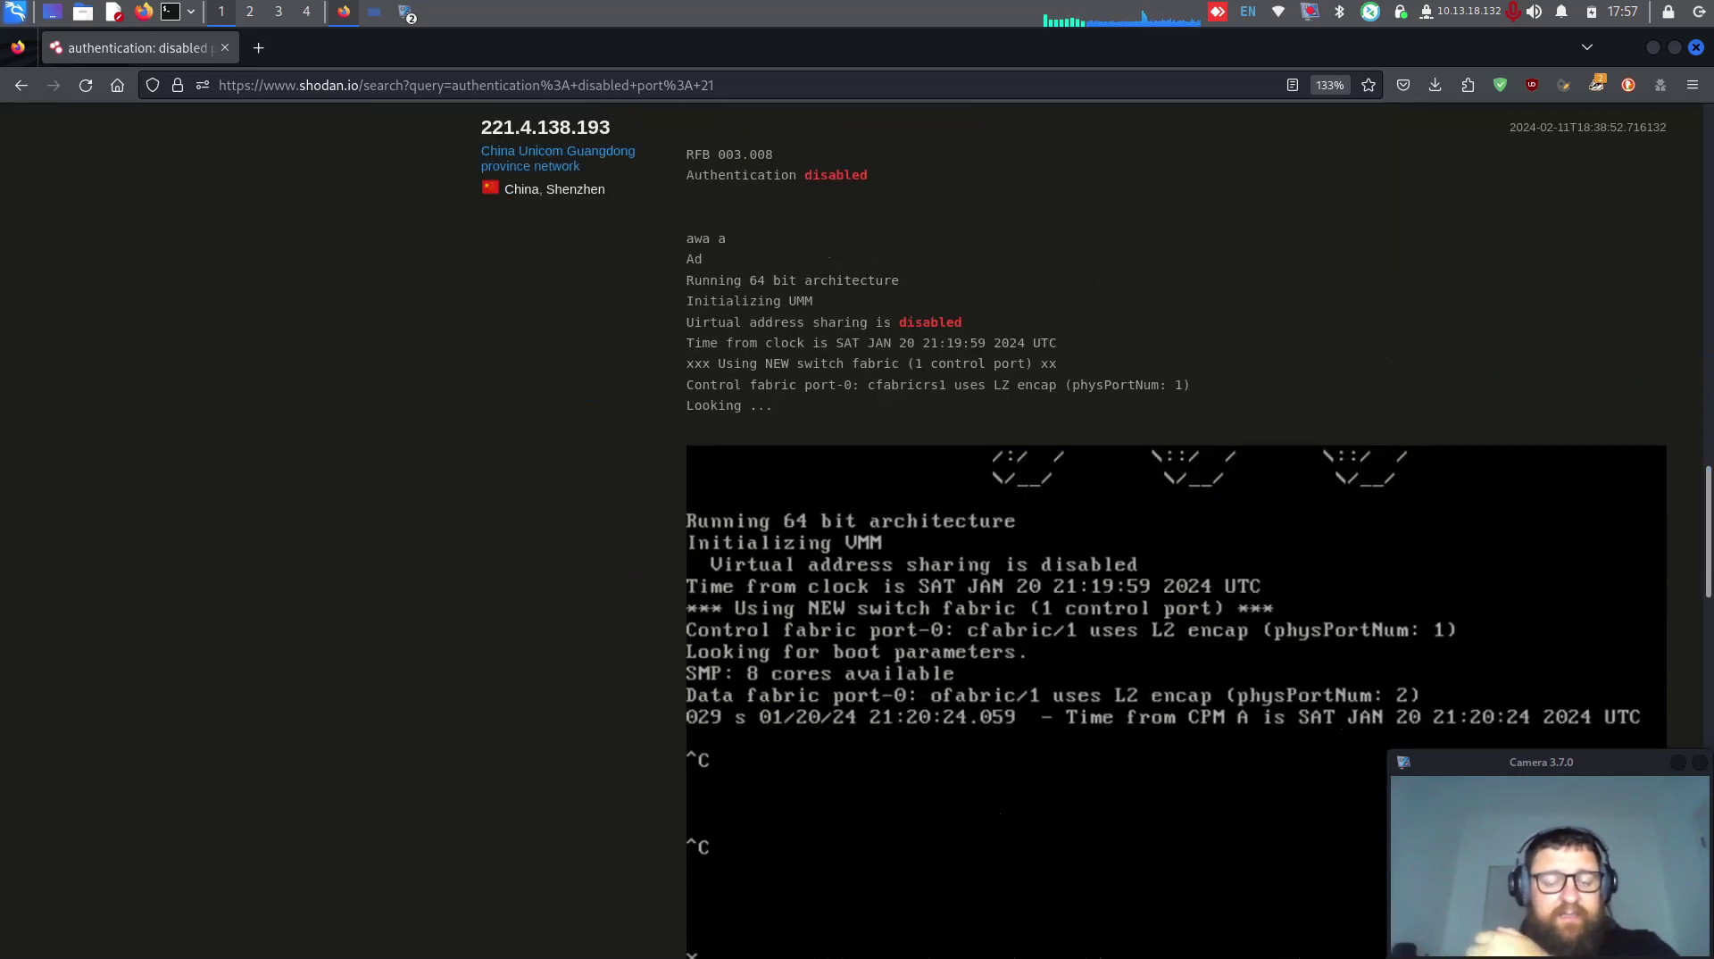
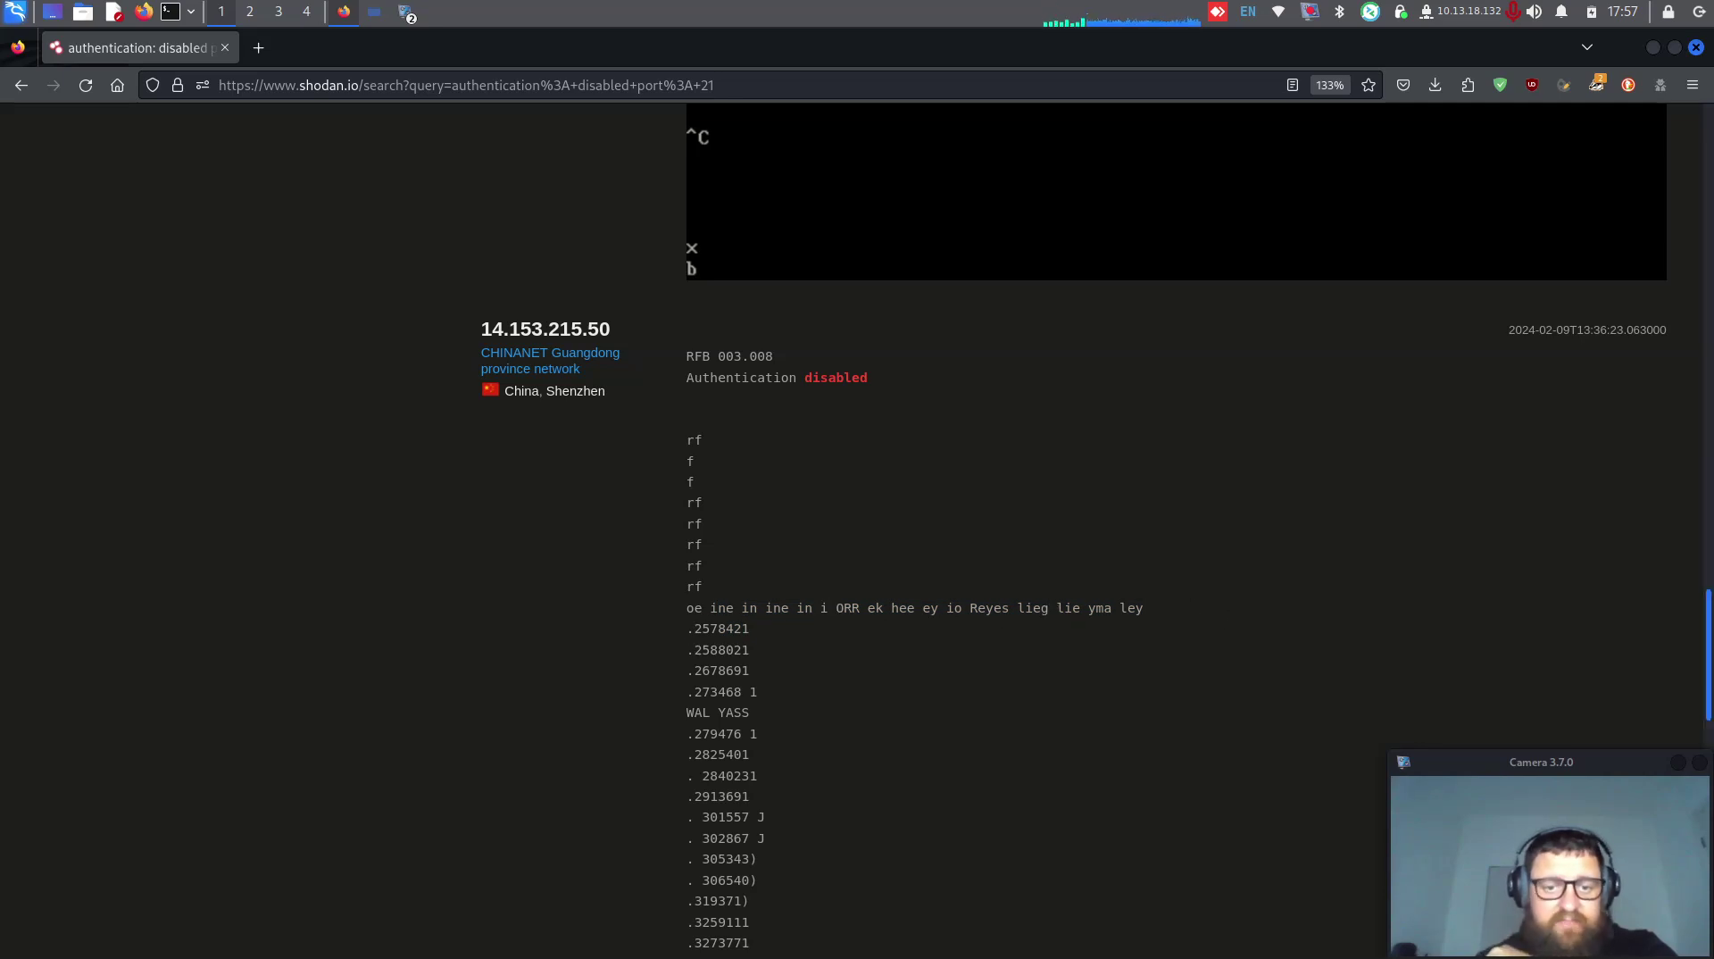
- Scroll past the 14.153.215.50 Shenzhen host's boot log to the NEXT button at the page bottom
scroll(1710, 654, "down", 3)
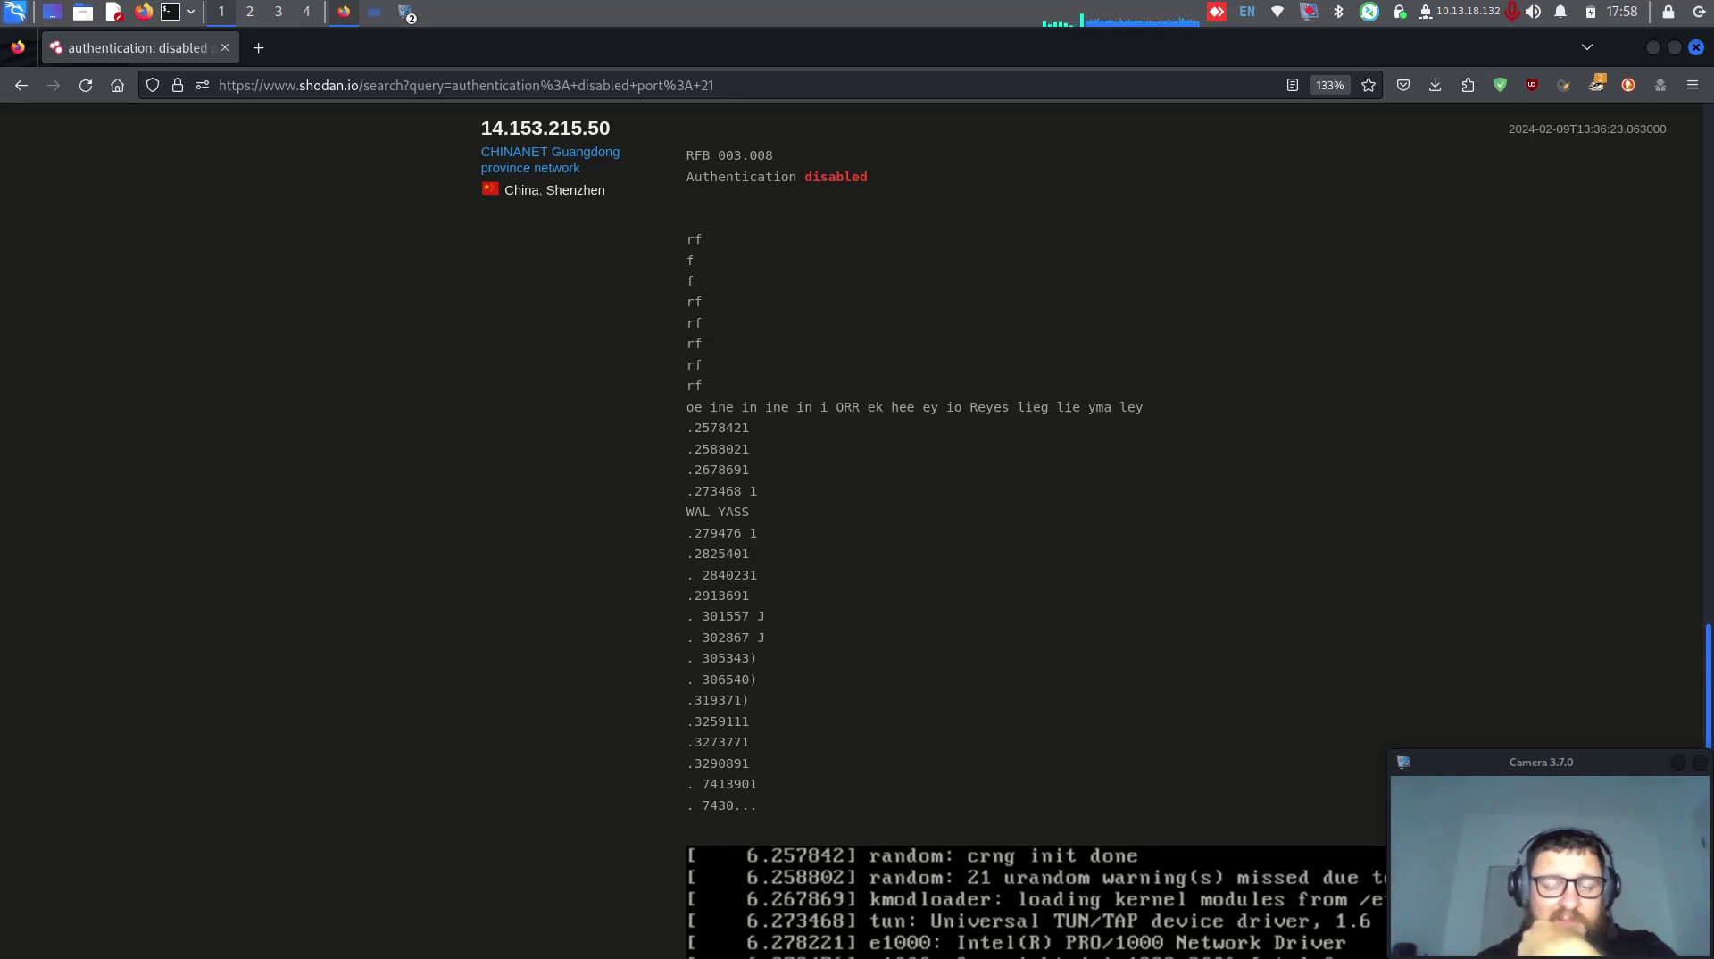
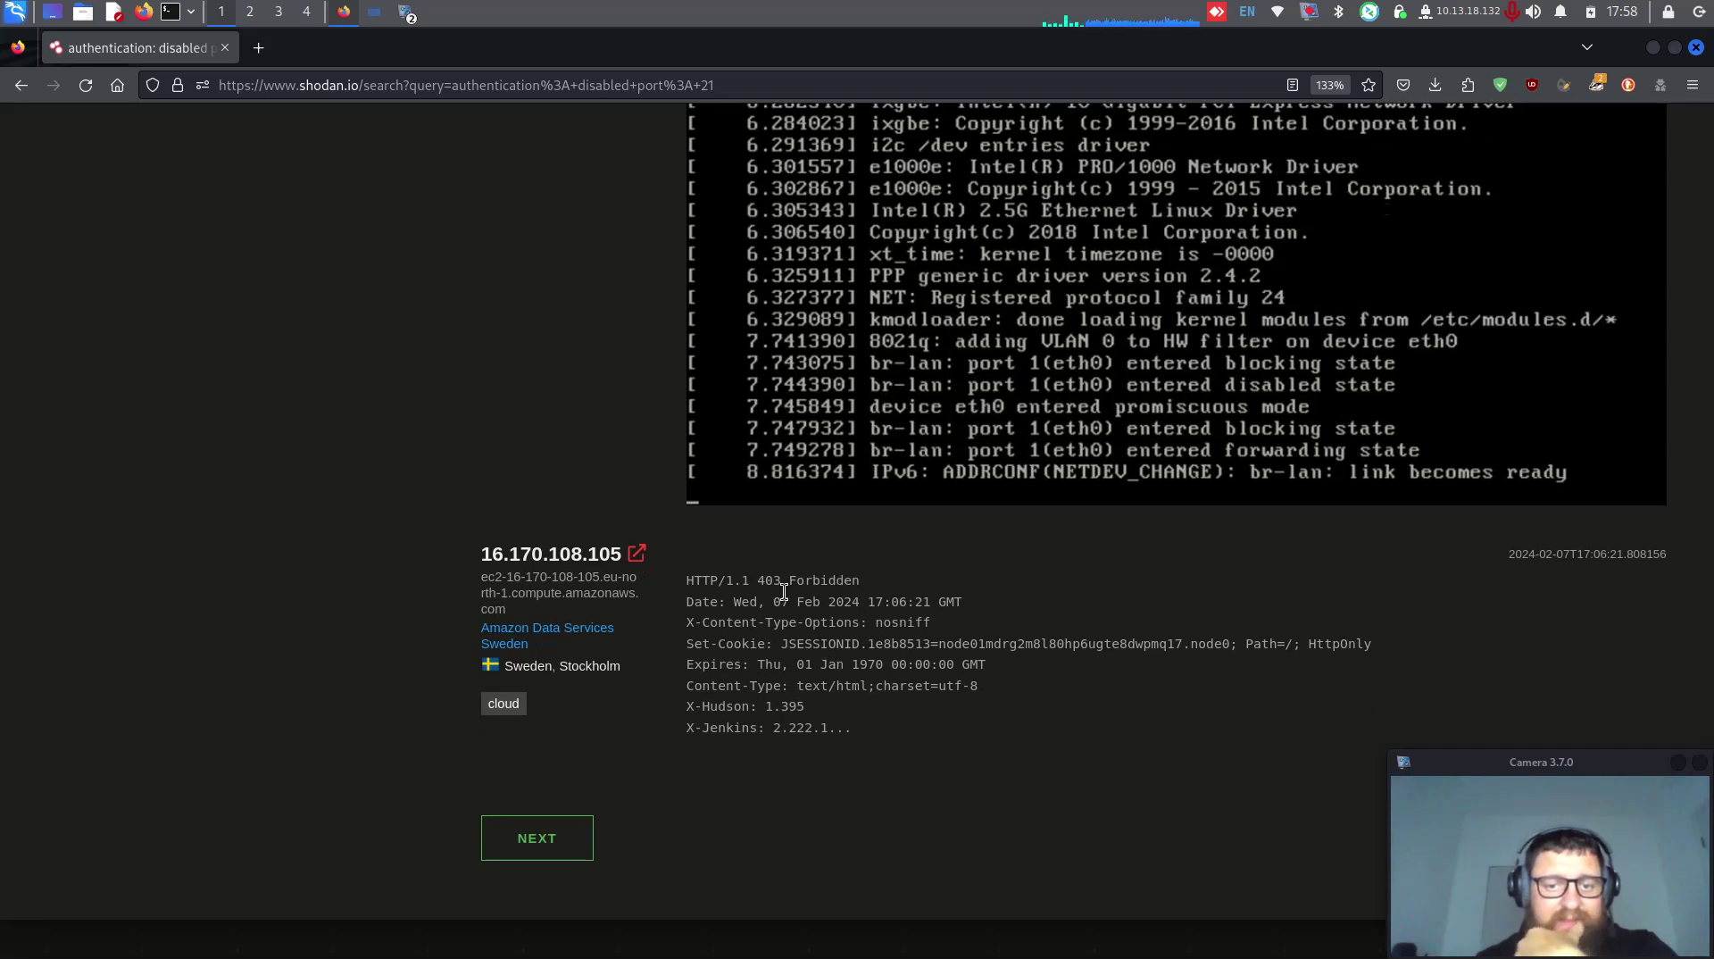
left_click(551, 836)
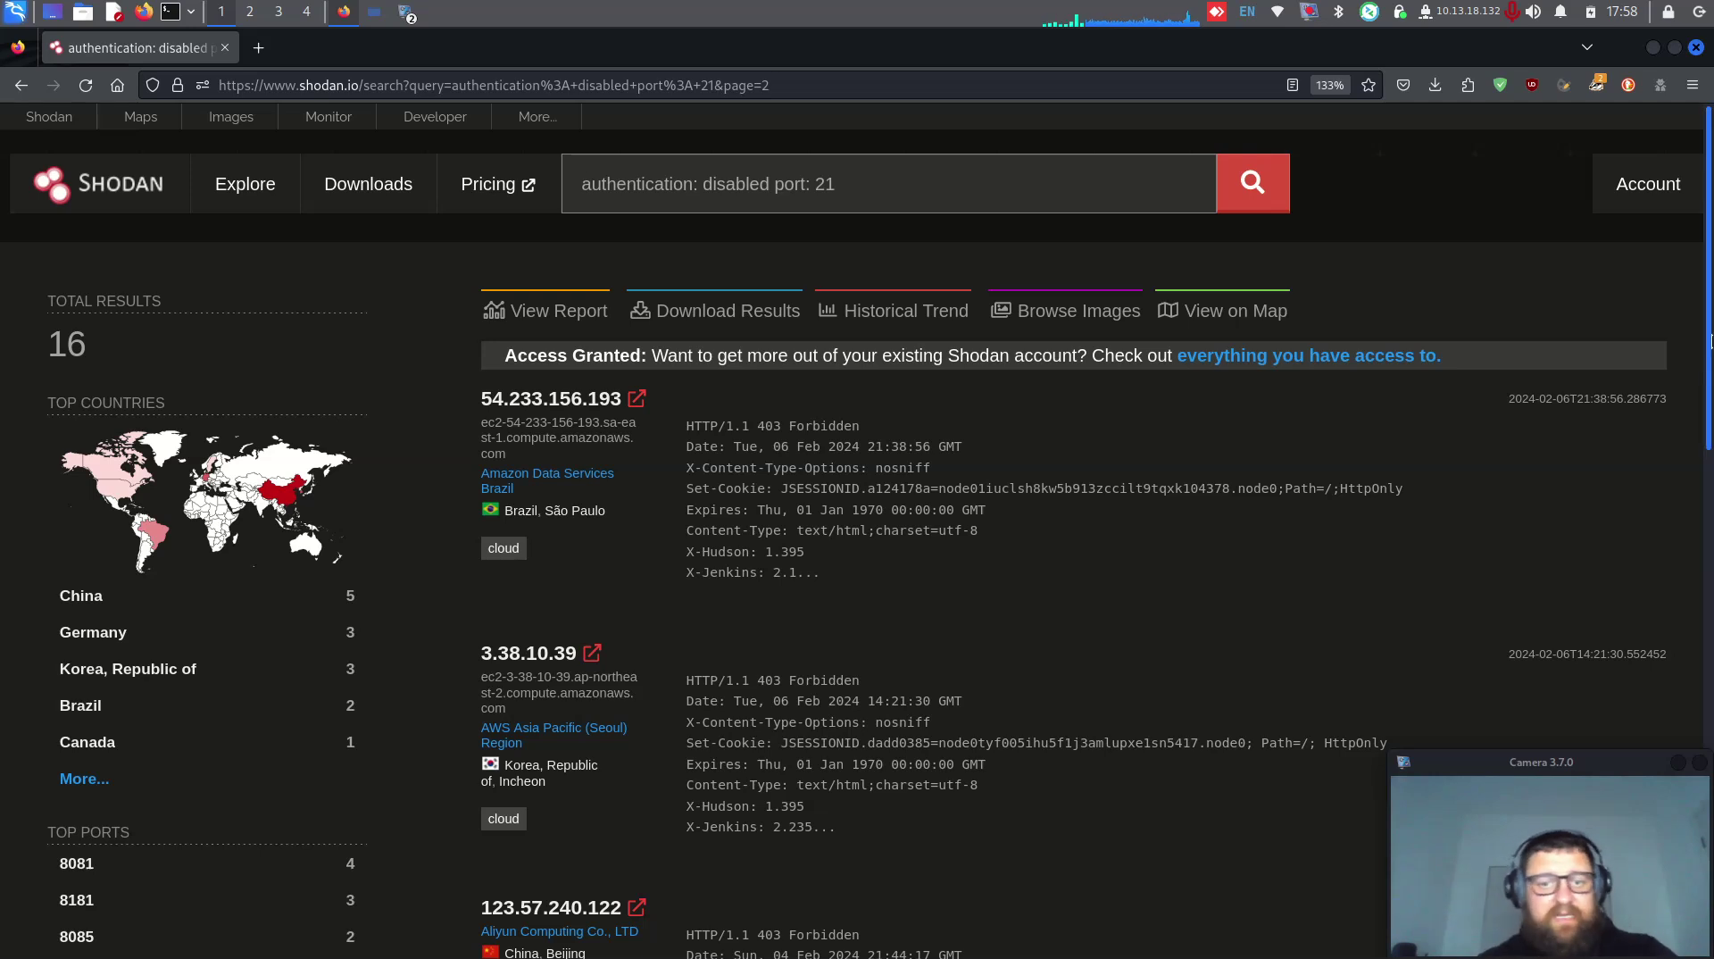
scroll(1711, 342, "down", 10)
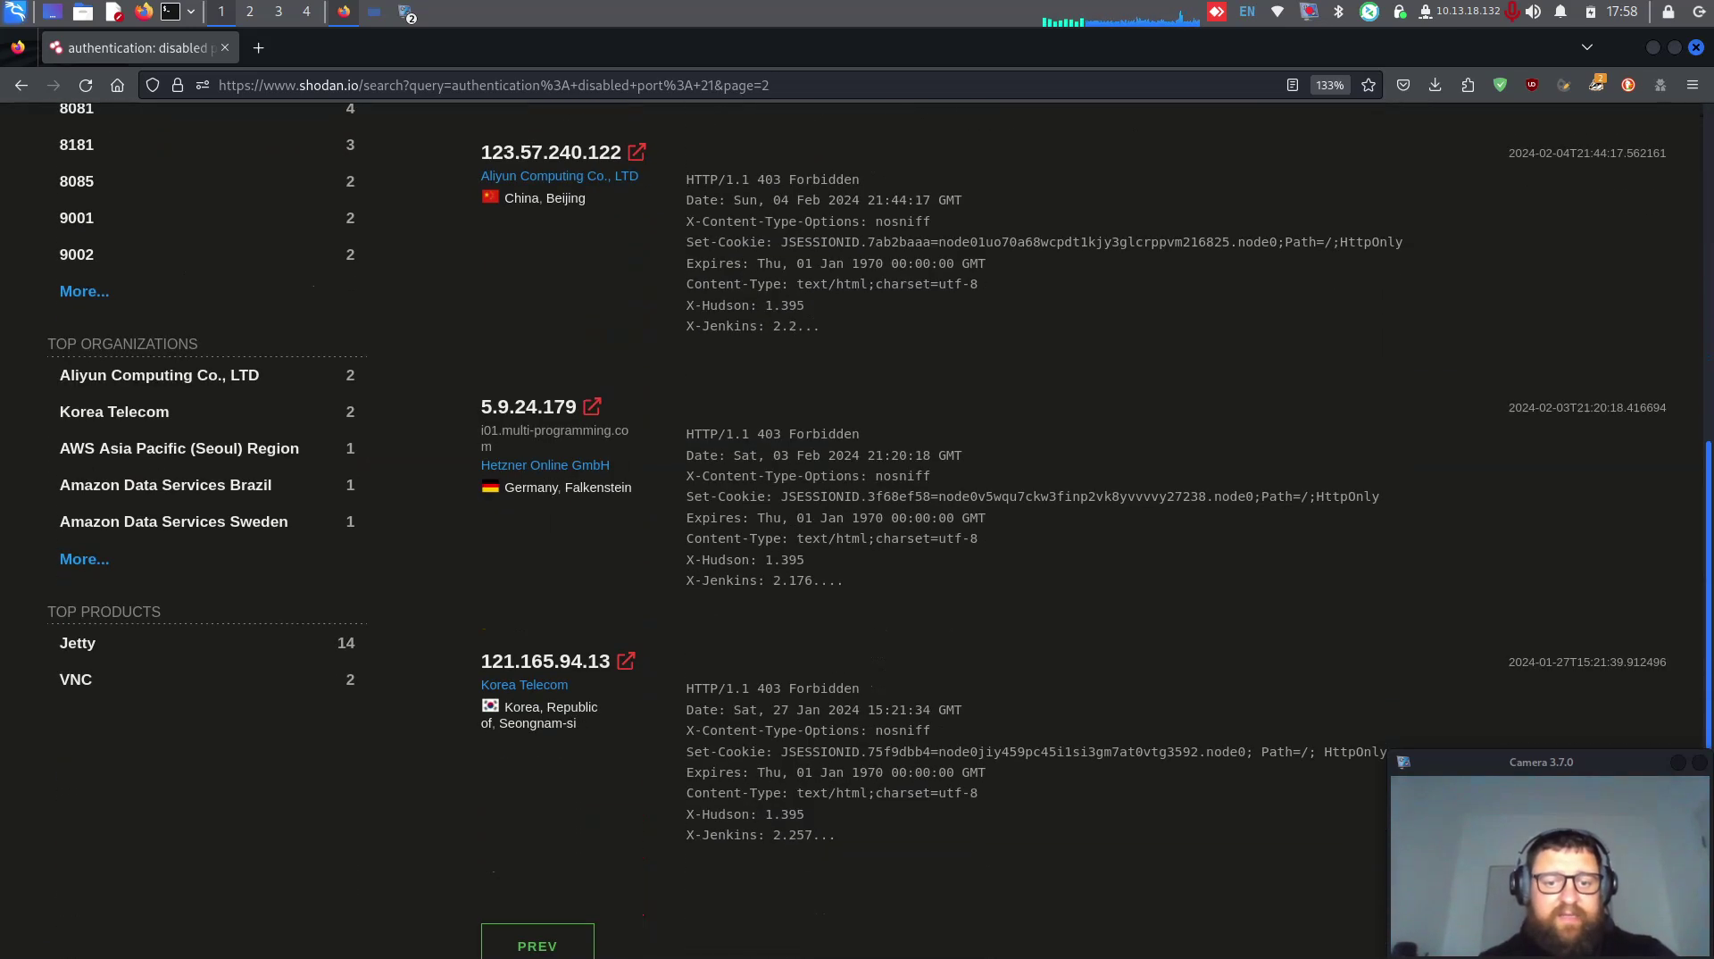
scroll(1711, 536, "down", 3)
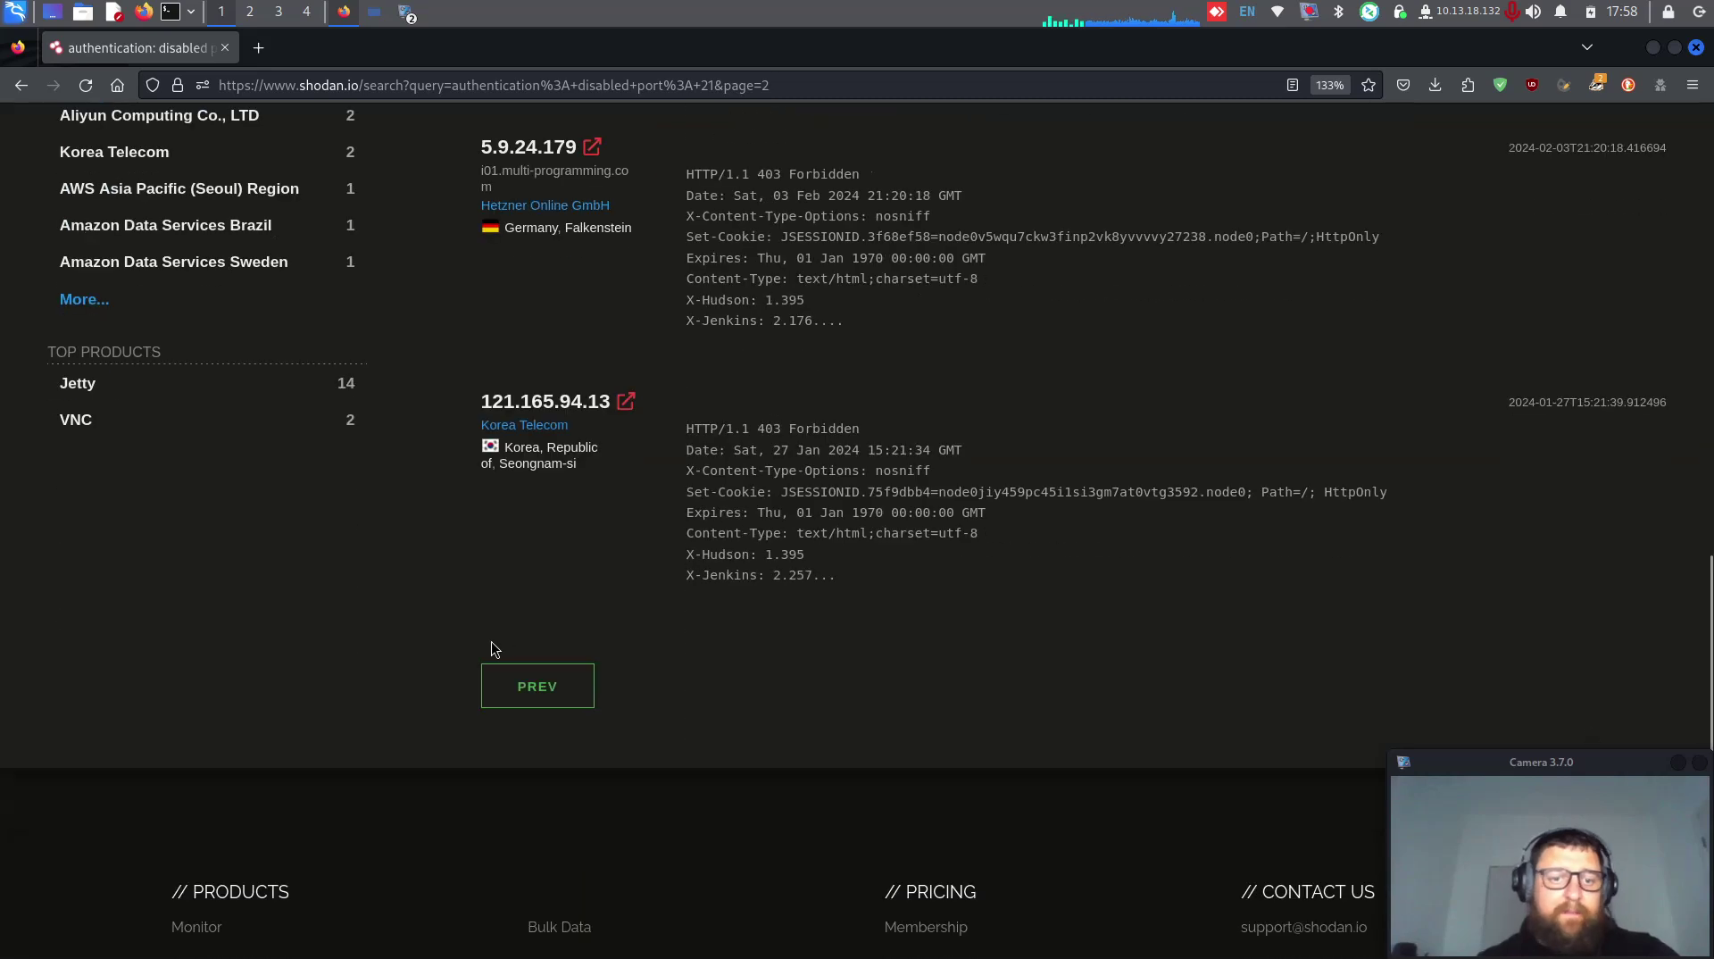
left_click(524, 690)
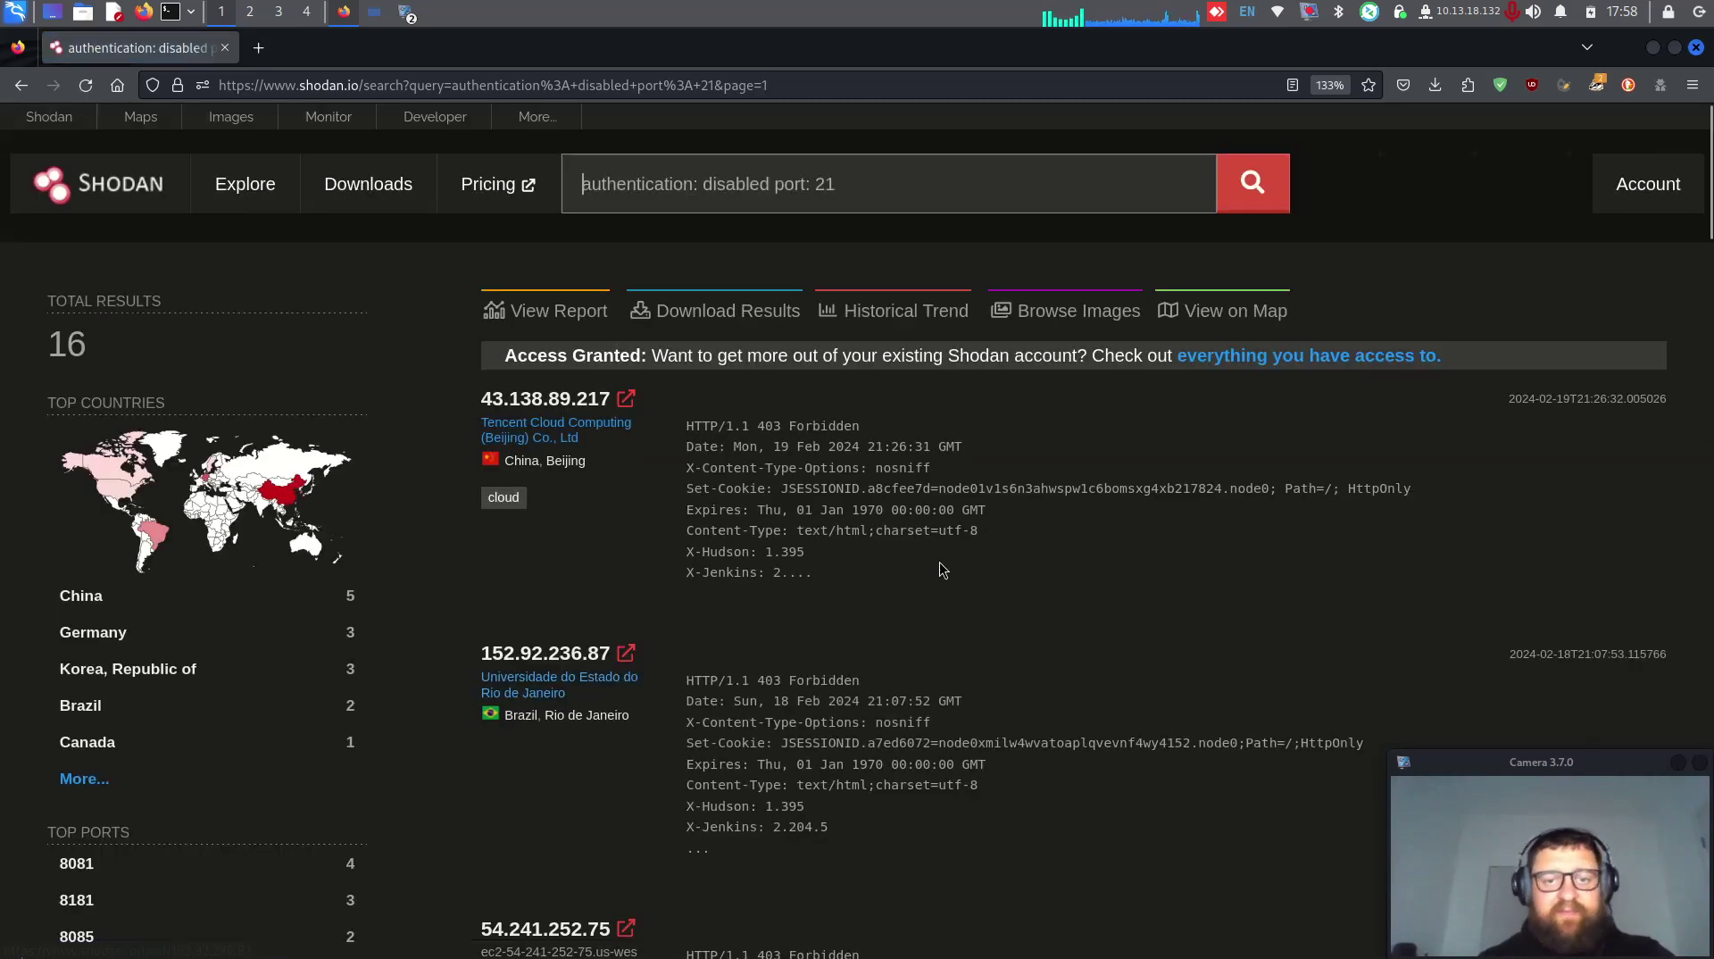
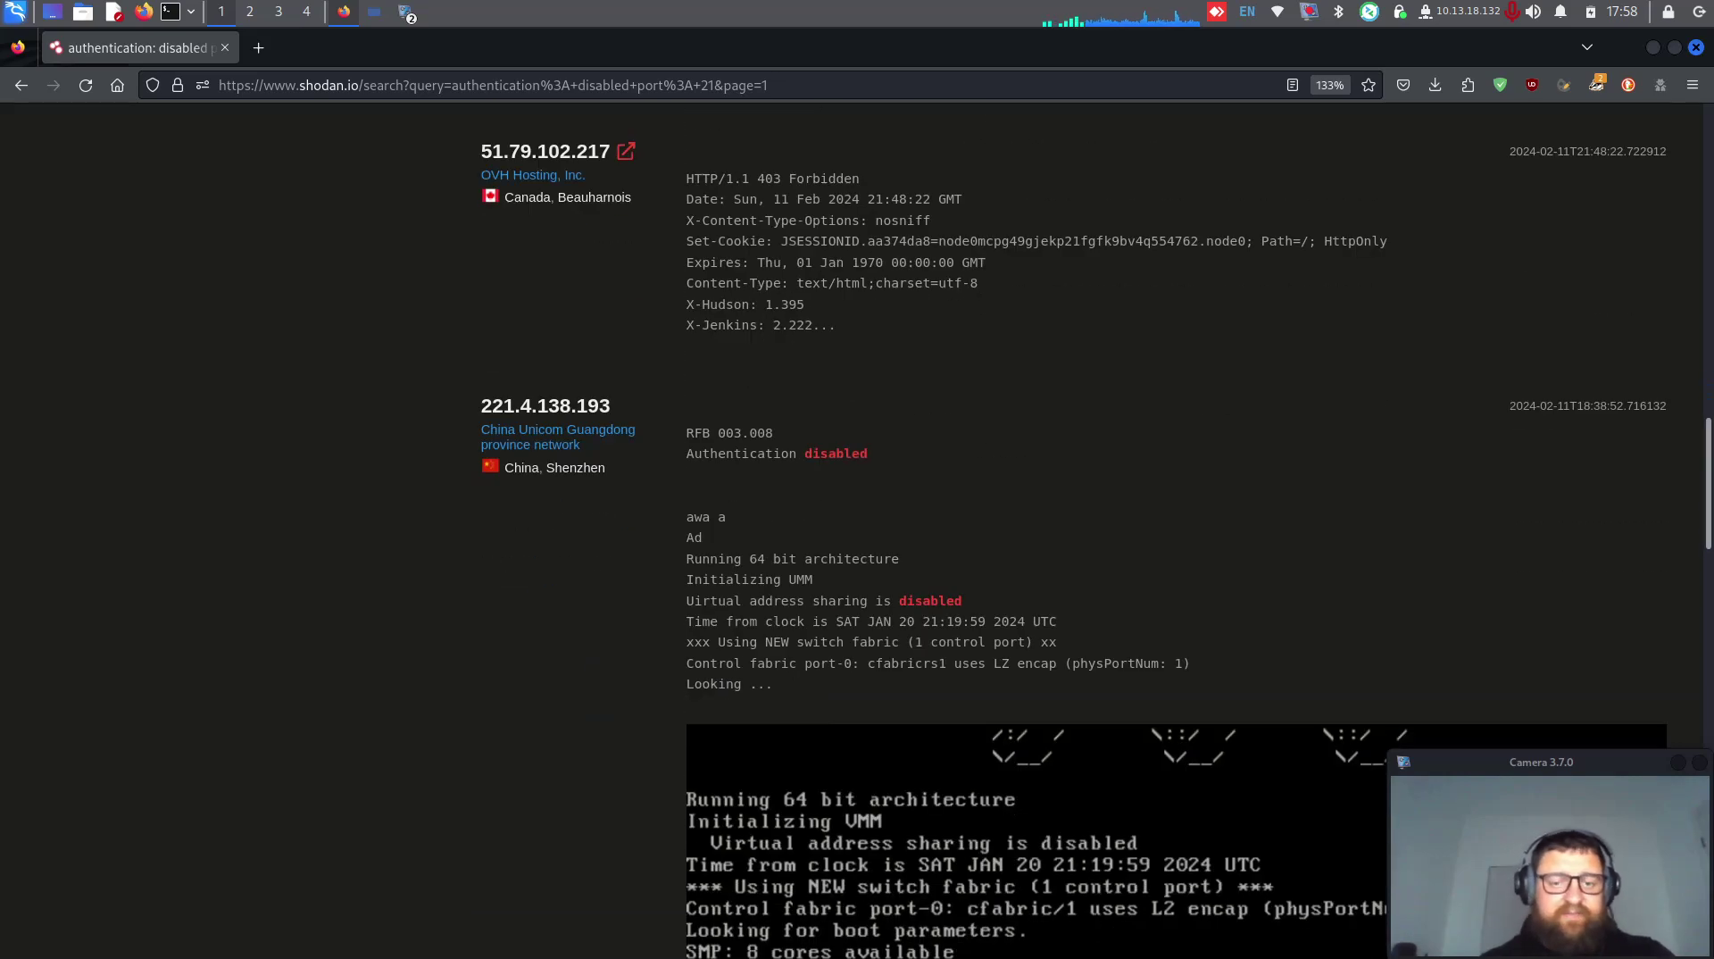
scroll(1177, 531, "down", 10)
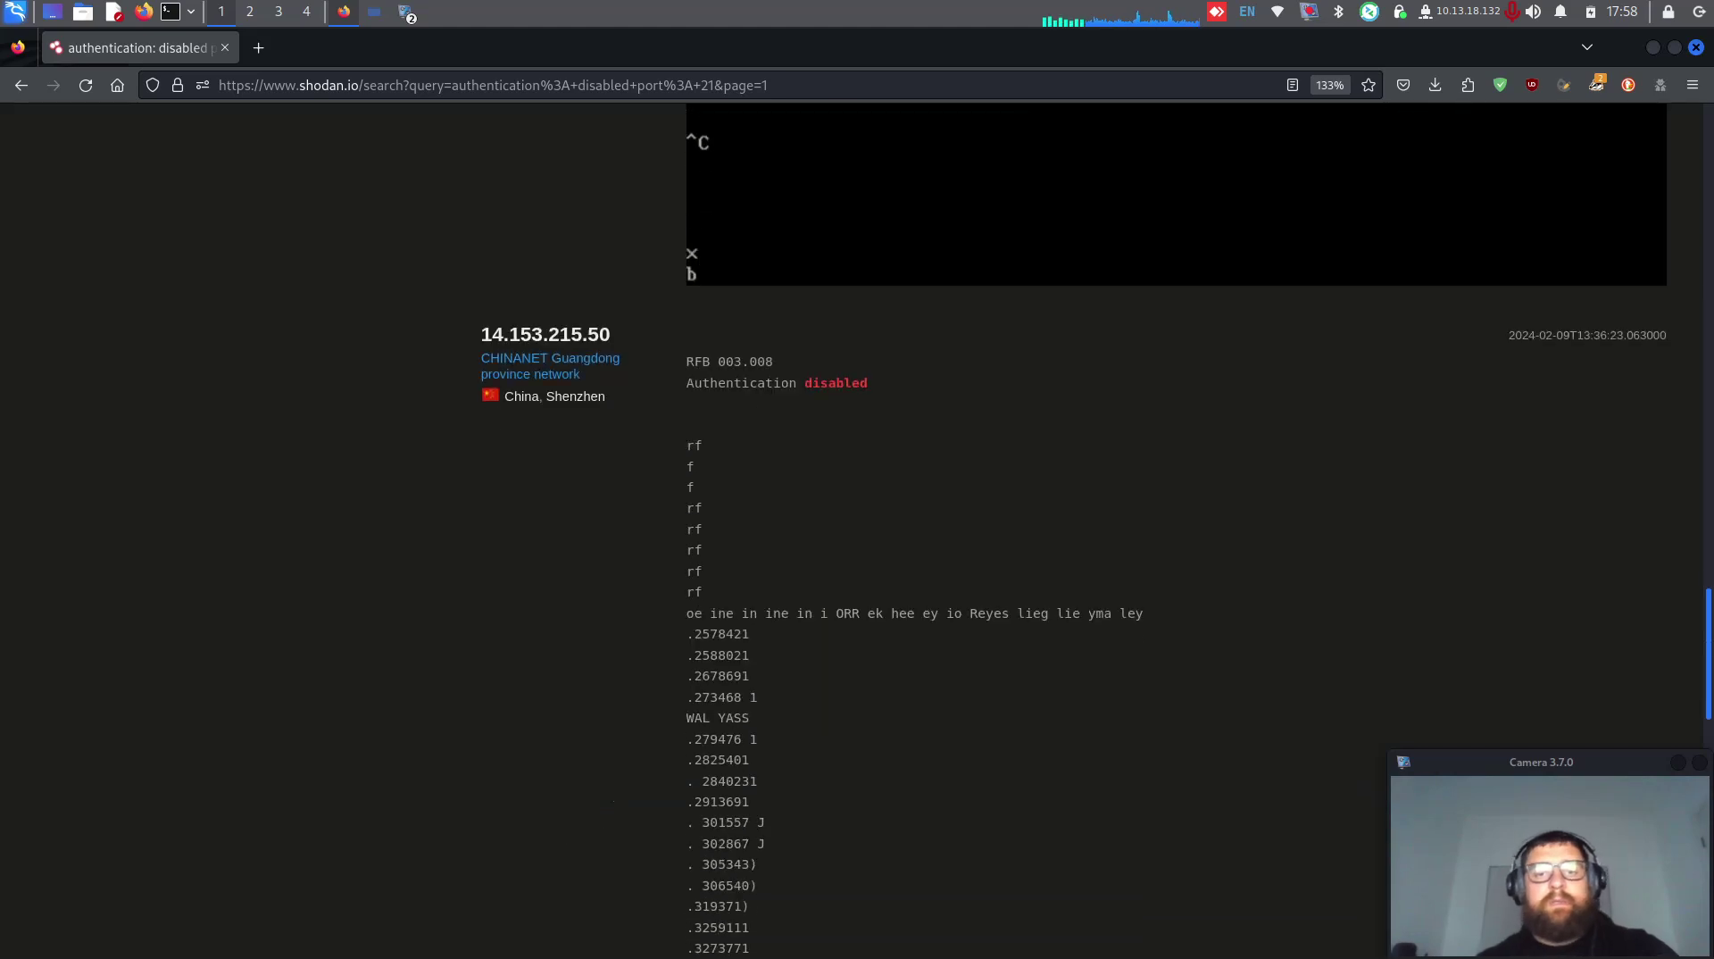
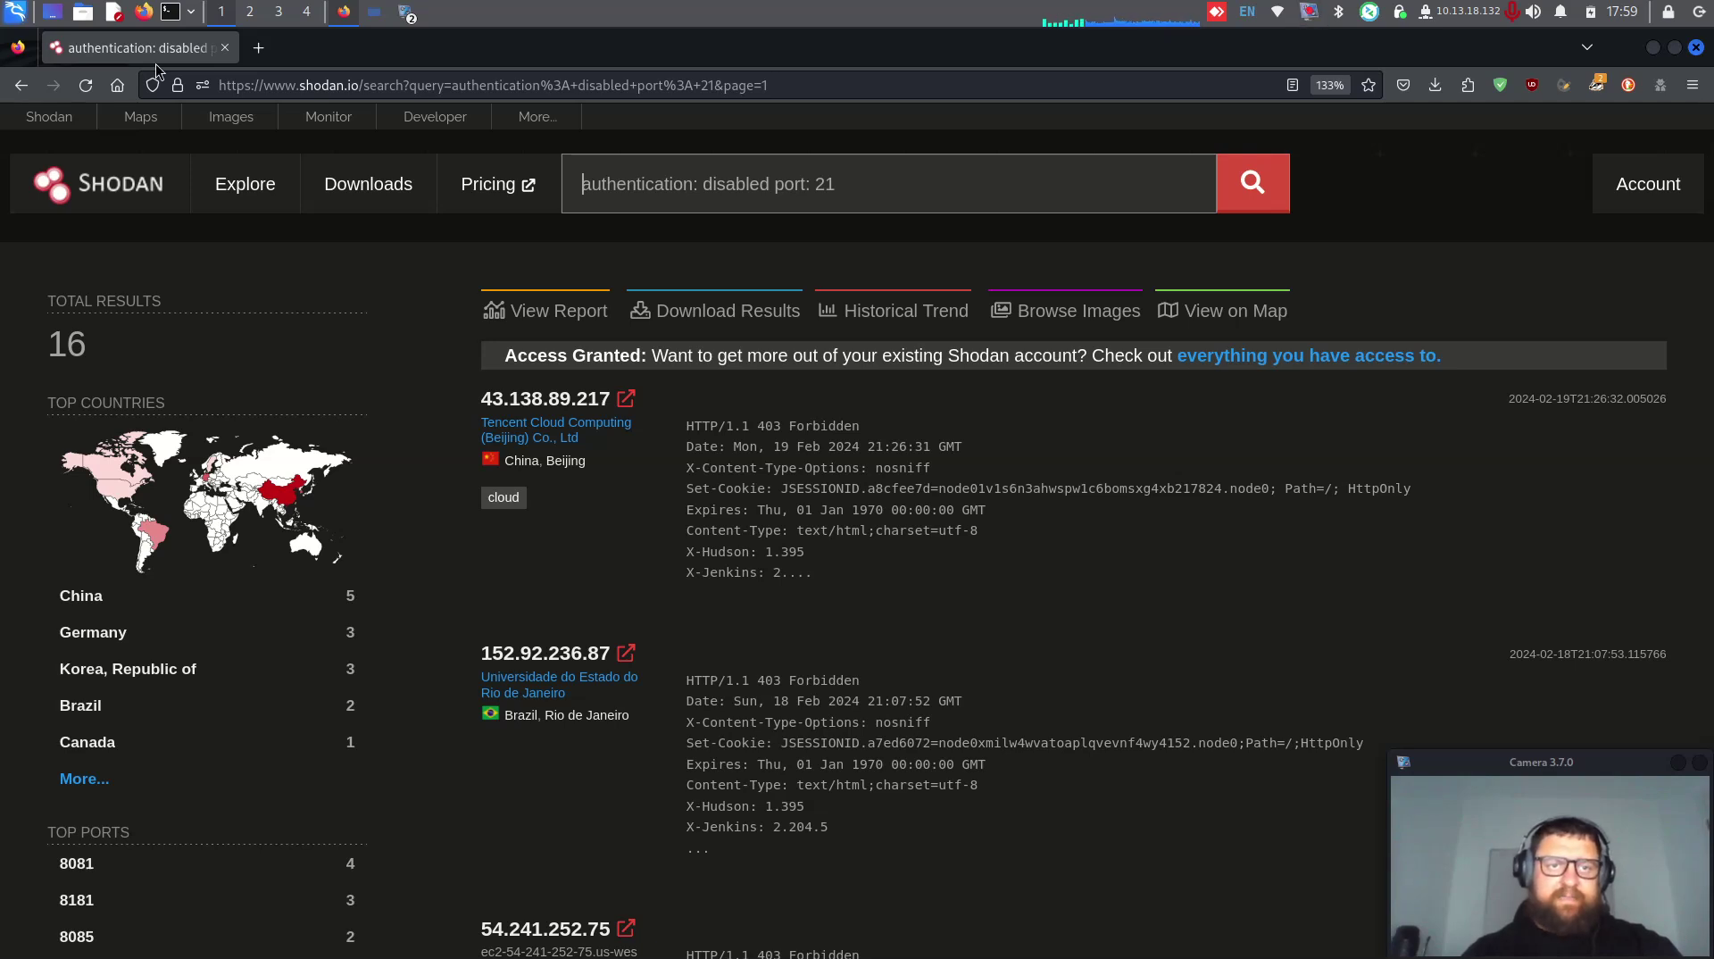
- Raise the vokoscreenNG 3.7.0 recorder window over the Shodan results from the taskbar window list
left_click(406, 13)
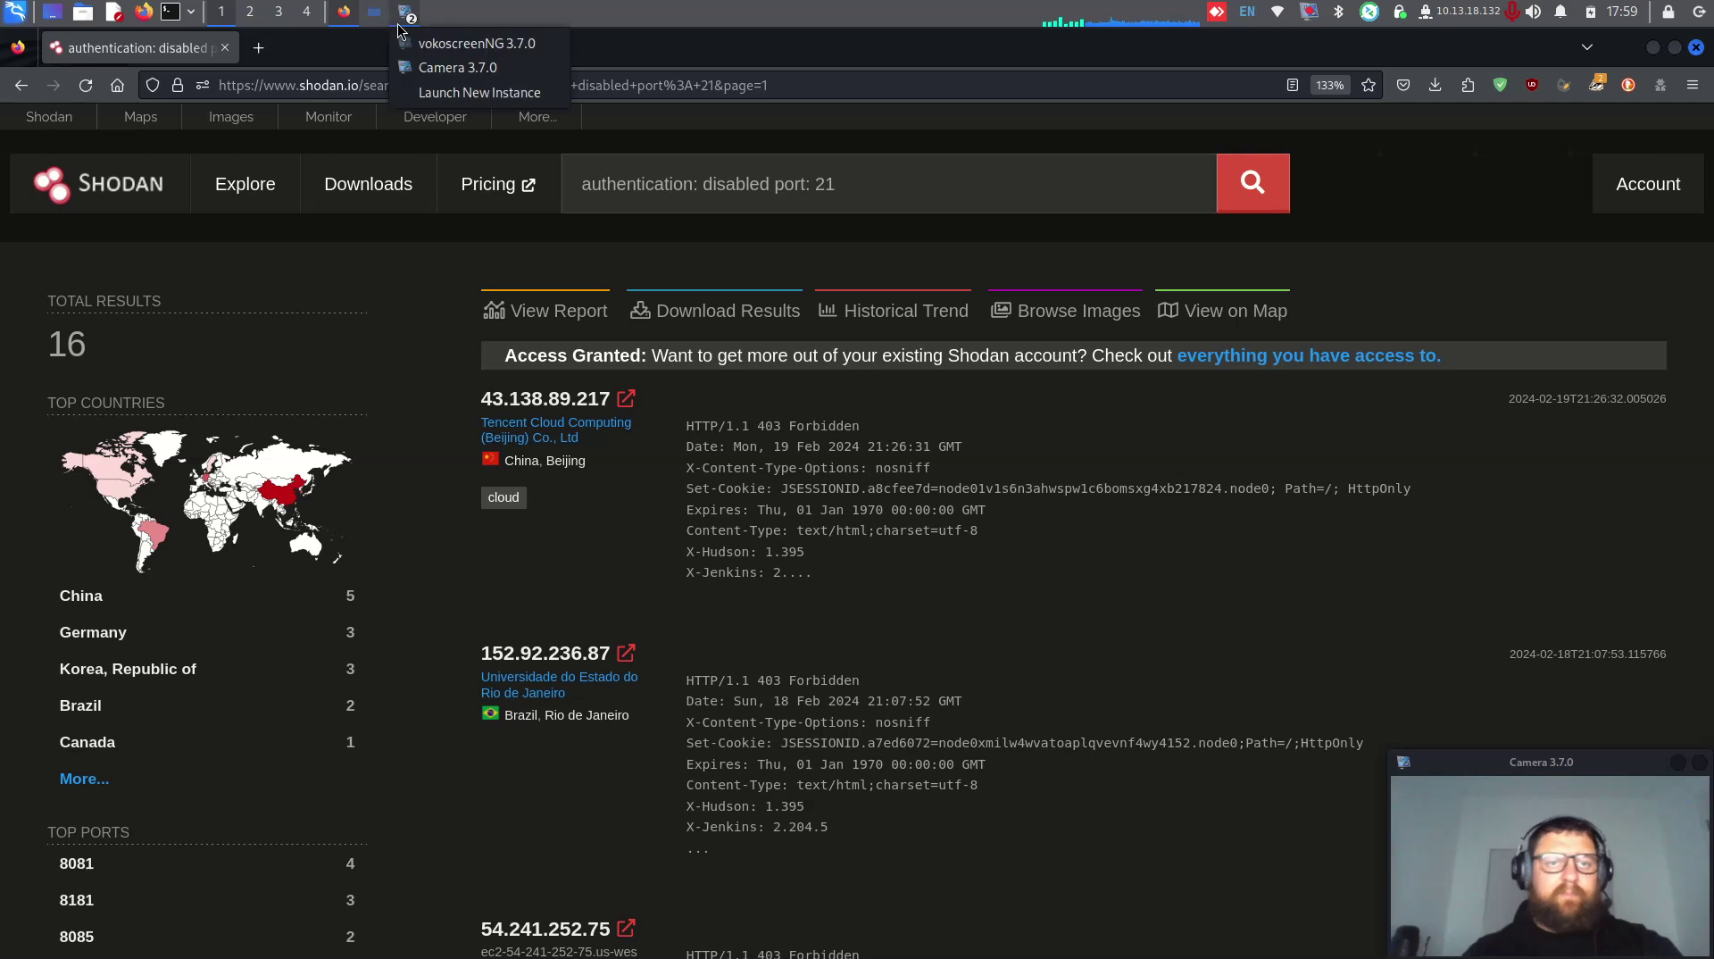
left_click(461, 46)
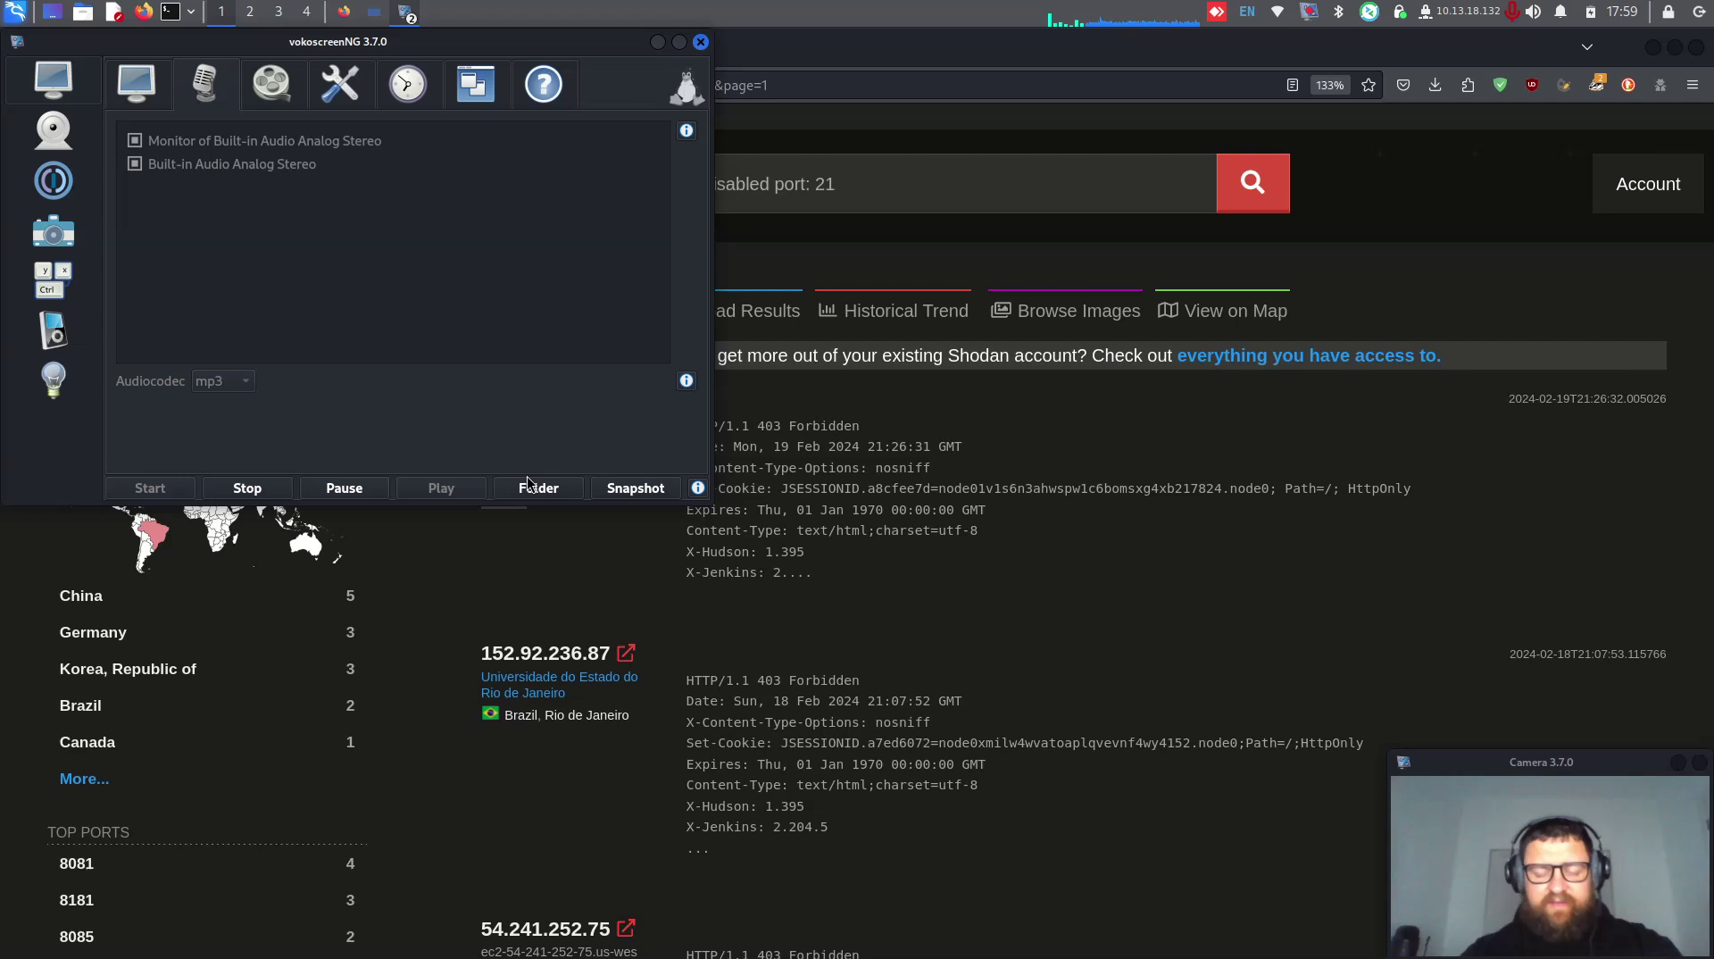